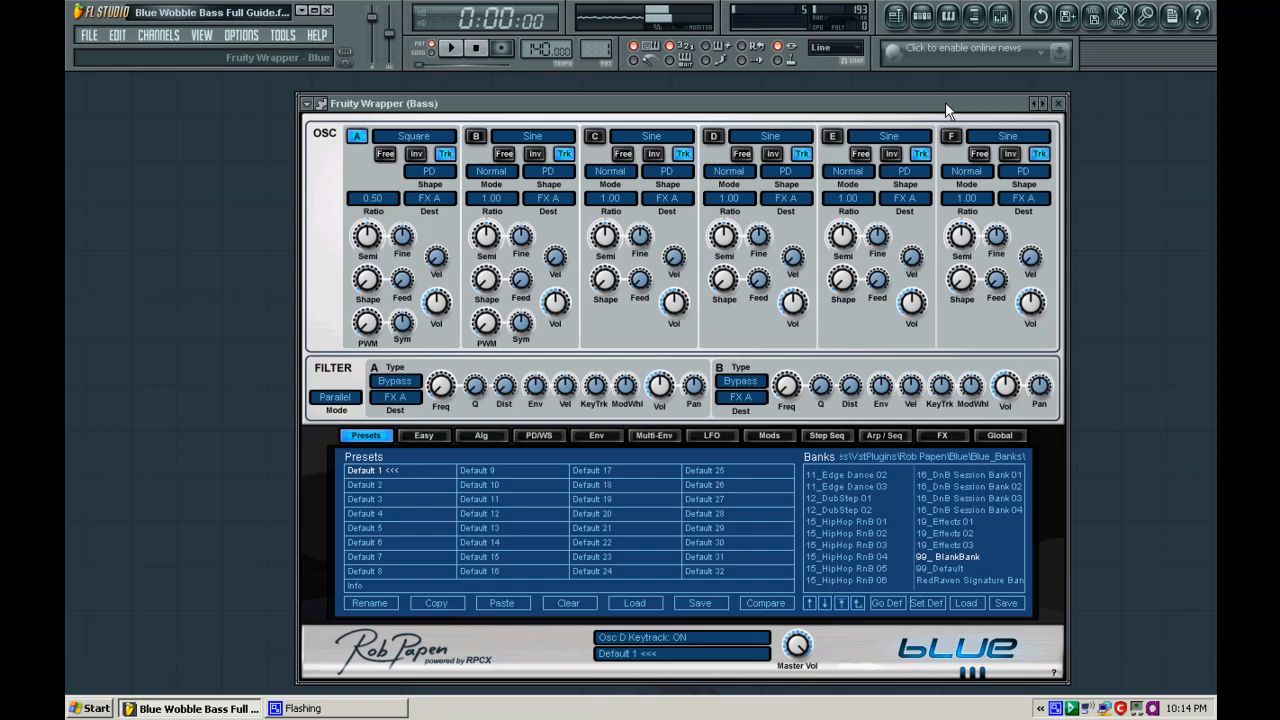
Bring up the channel rack for Pattern 1 and play the full beat
left_click(922, 16)
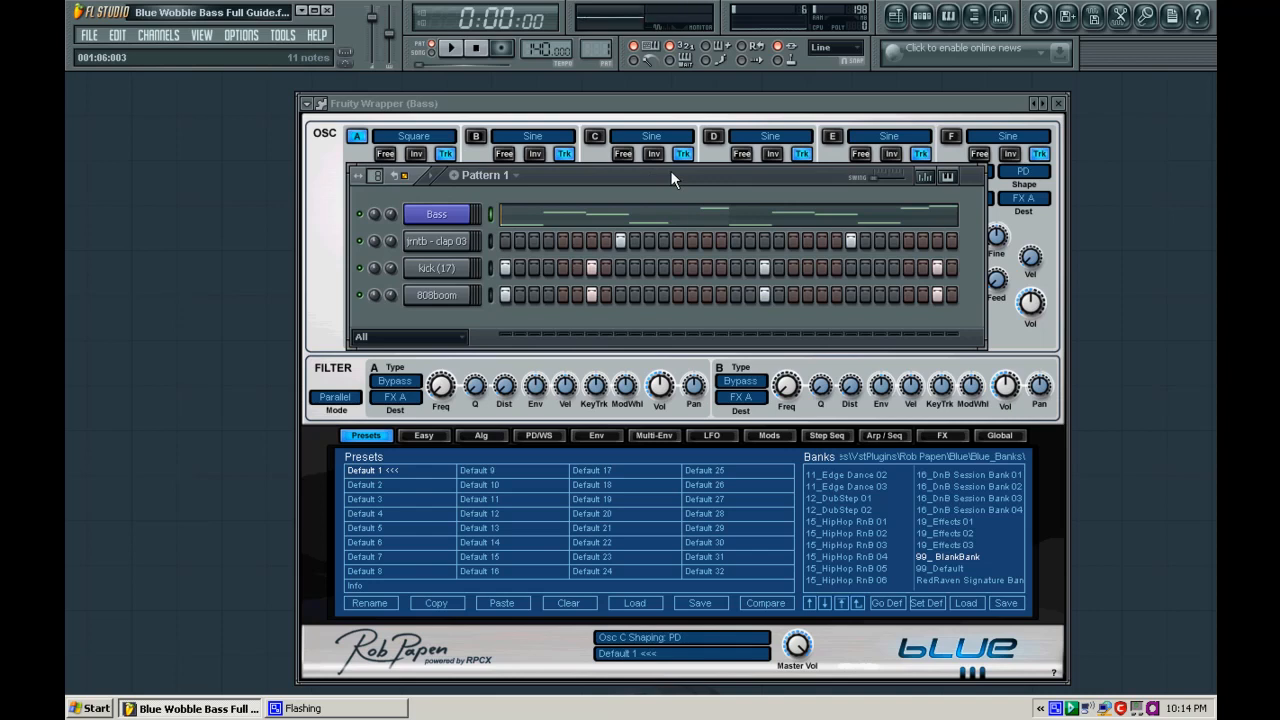
key("space")
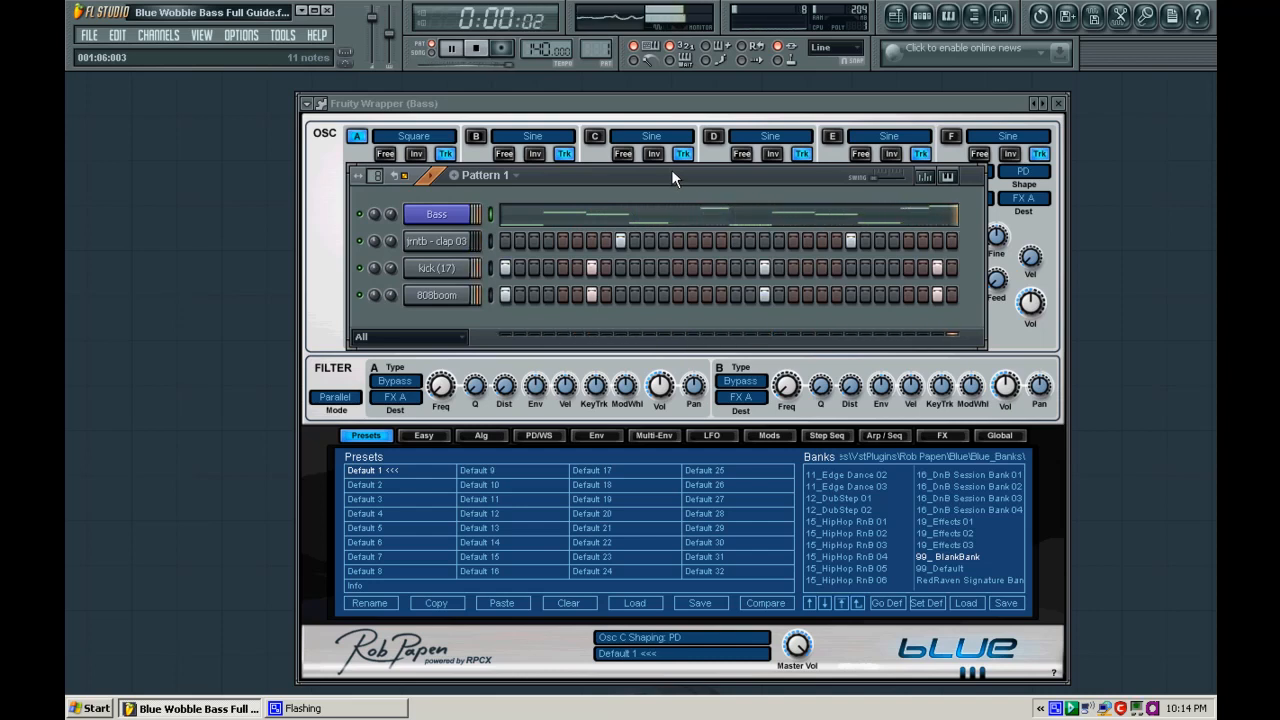
key("space")
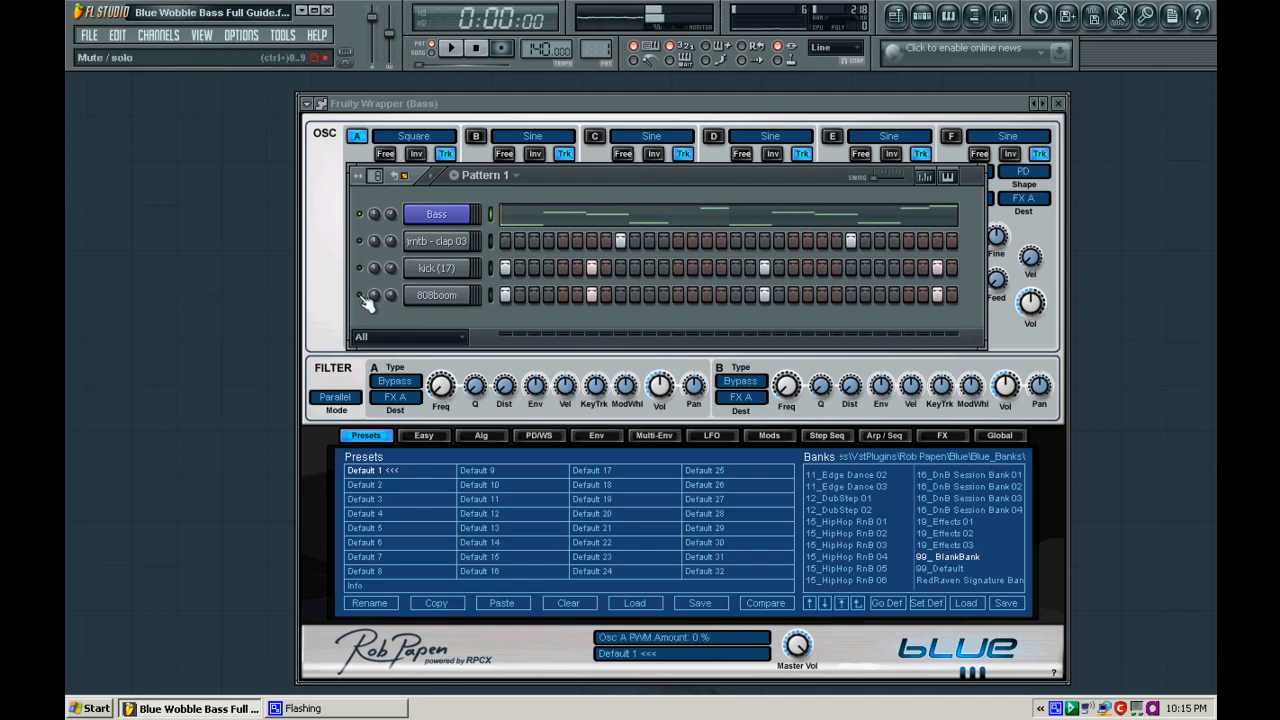
Return to the Bass channel's synth window and audition its basic square-wave sound
left_click(711, 96)
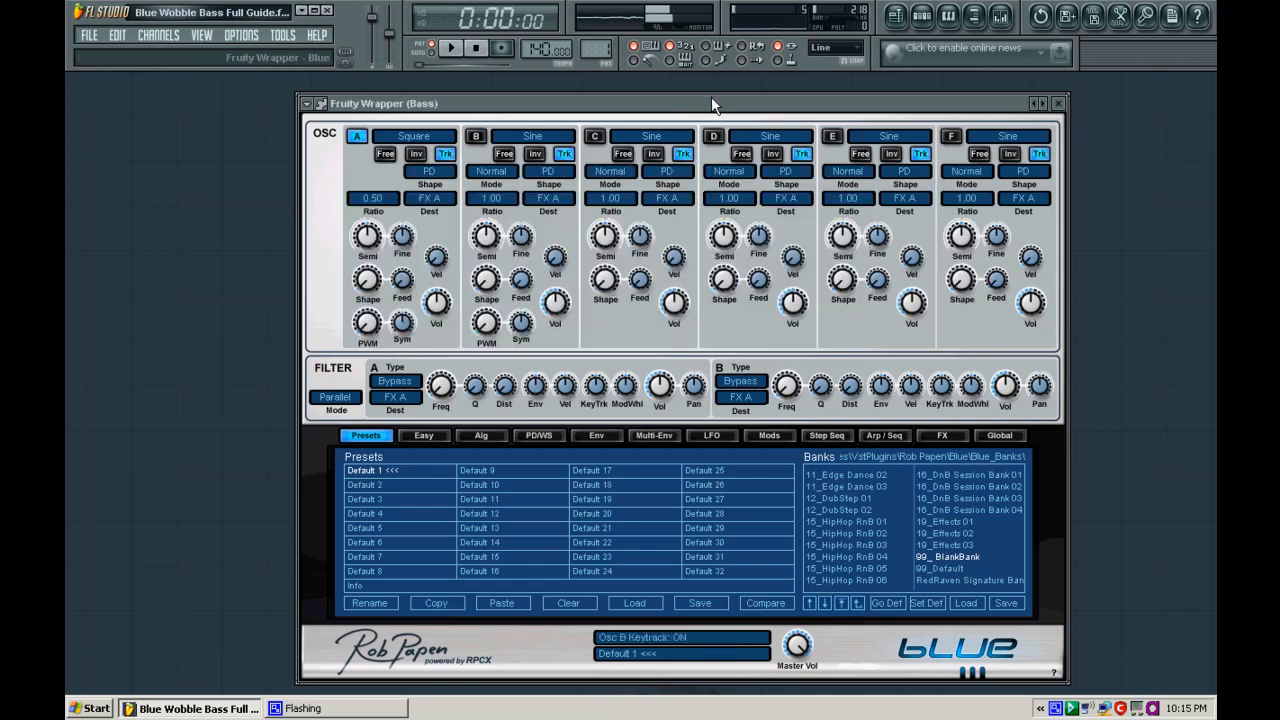
key("space")
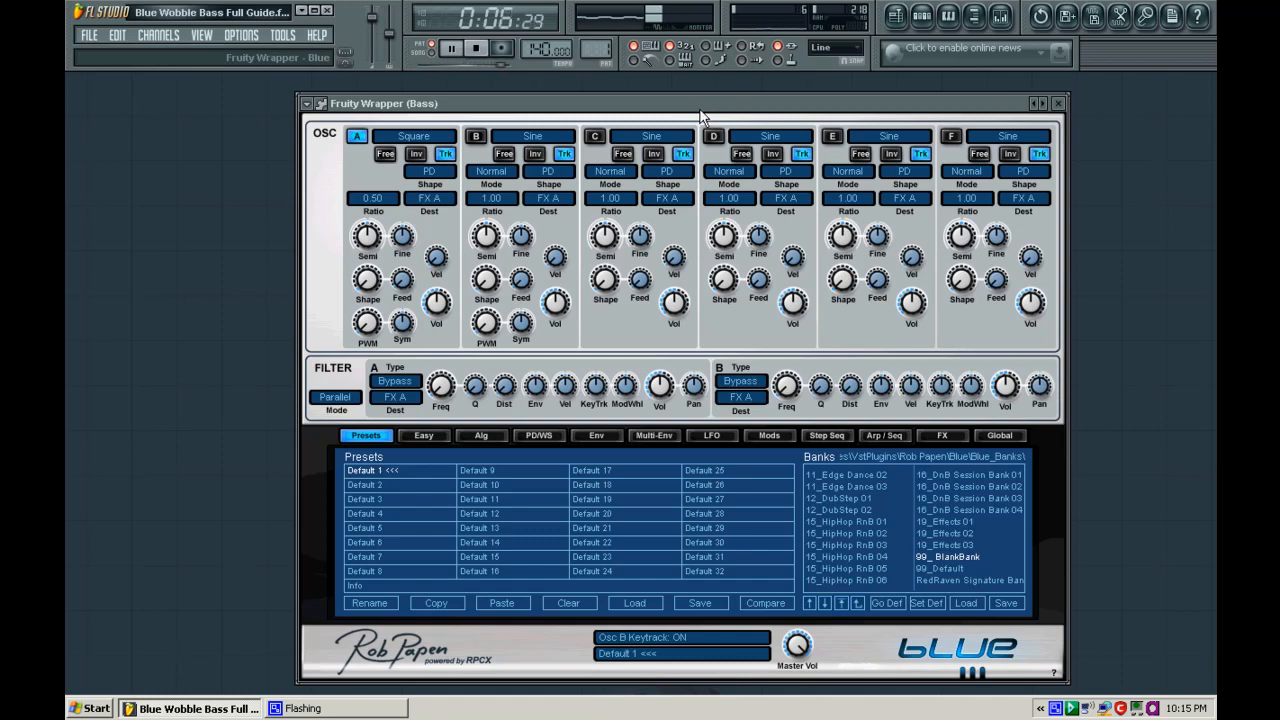
key("space")
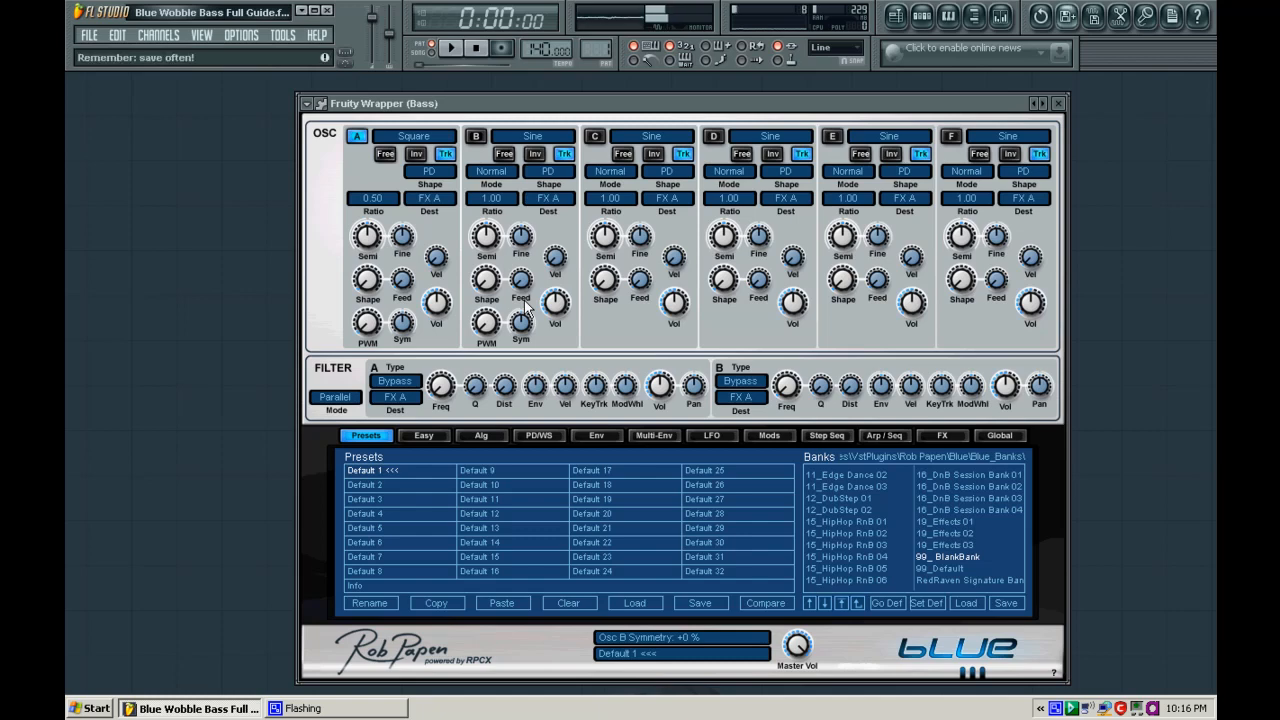
Set the oscillator routing algorithm to #13 A-B C-E D-F
left_click(481, 436)
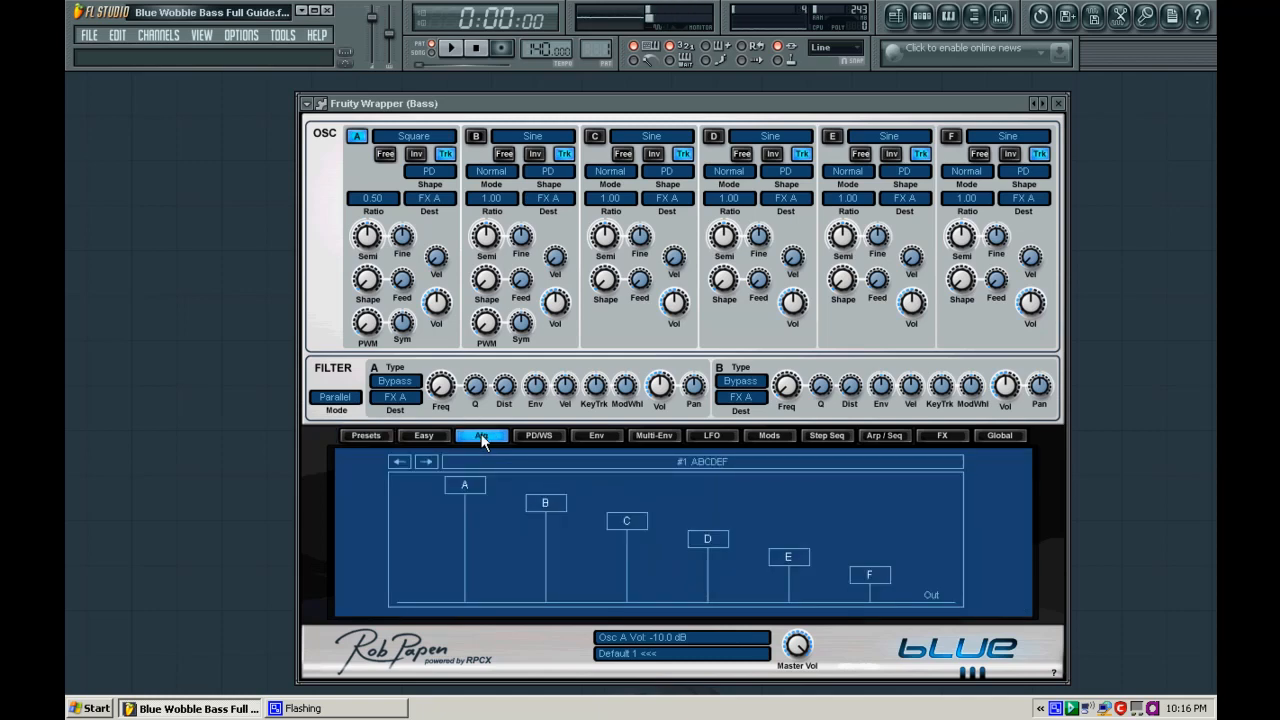
left_click(430, 462)
left_click(430, 462)
left_click(430, 462)
left_click(430, 462)
left_click(430, 462)
left_click(430, 462)
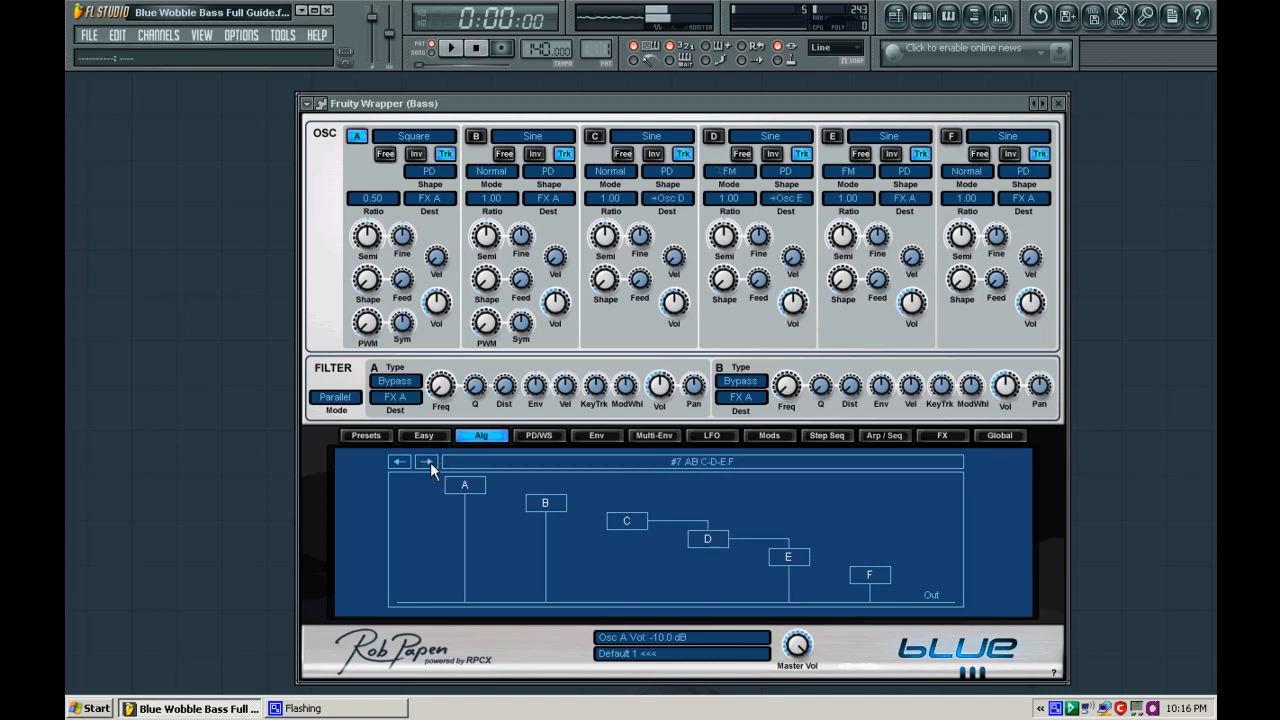
left_click(430, 462)
left_click(430, 462)
left_click(430, 462)
left_click(430, 462)
left_click(430, 462)
left_click(430, 462)
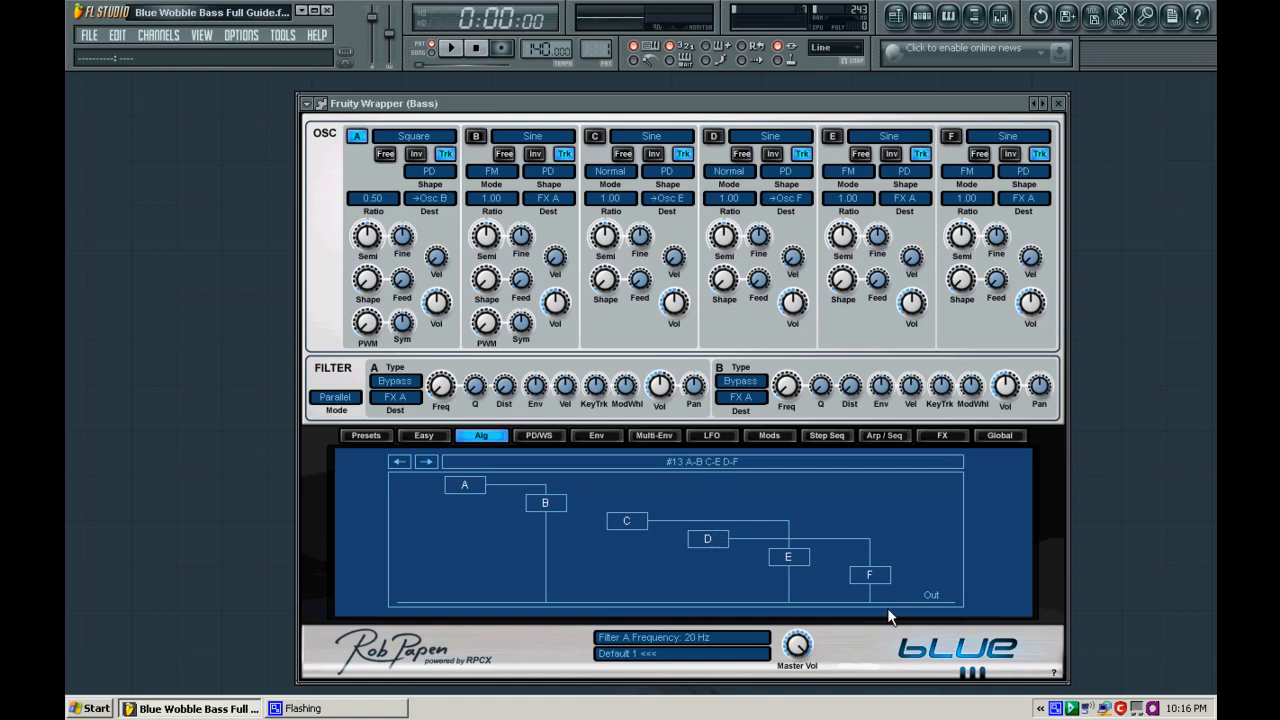
Audition oscillator B alone, with oscillator A off and B's waveform set to Spectral 31
left_click(356, 137)
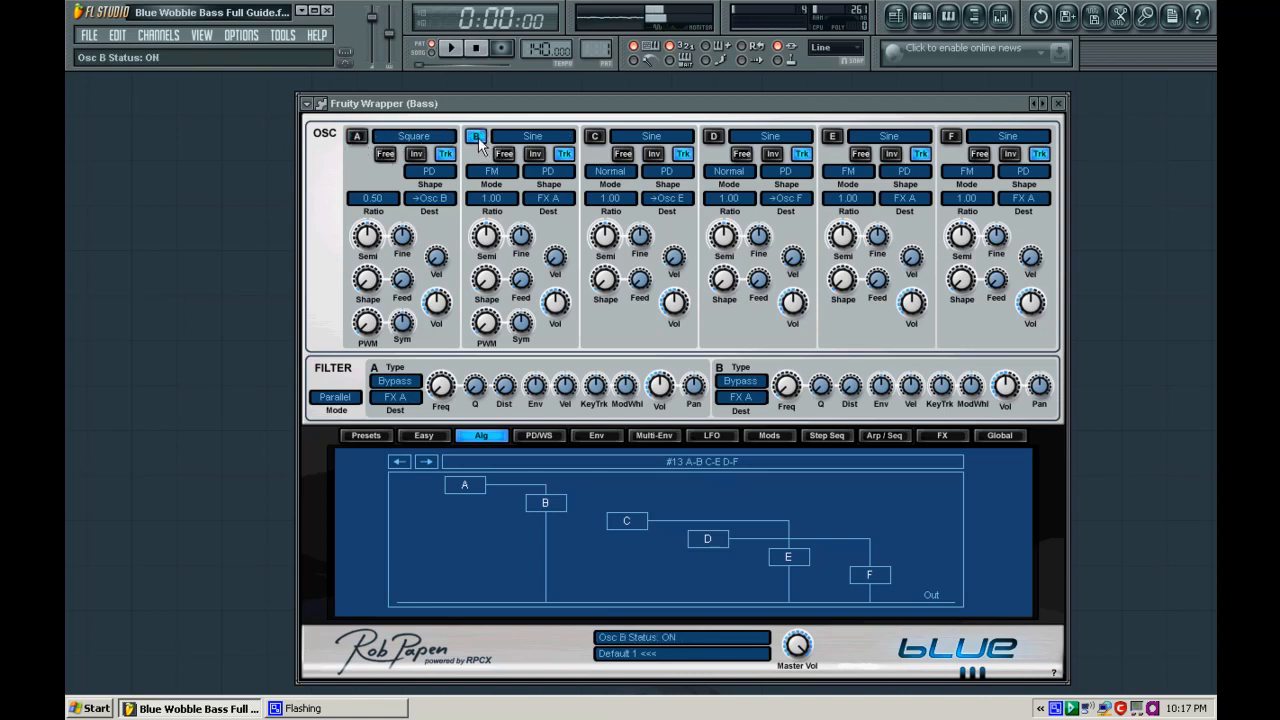
left_click(477, 137)
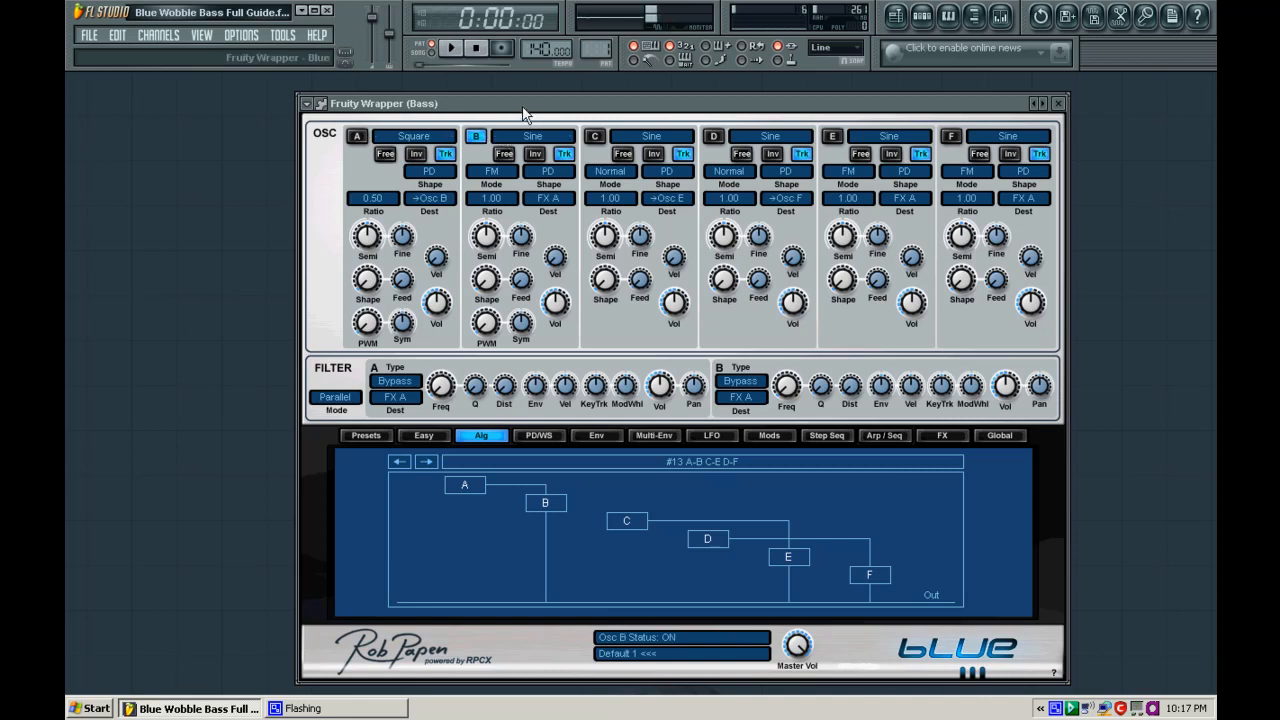
left_click(499, 136)
key("space")
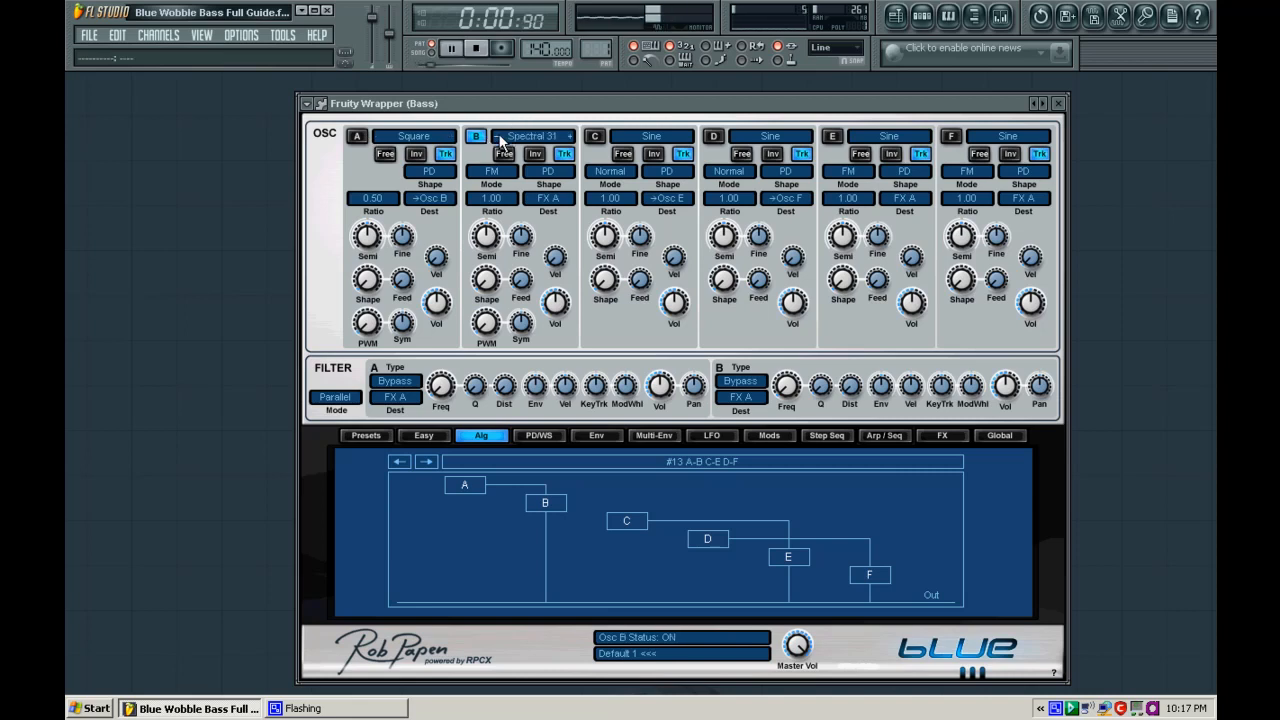
key("space")
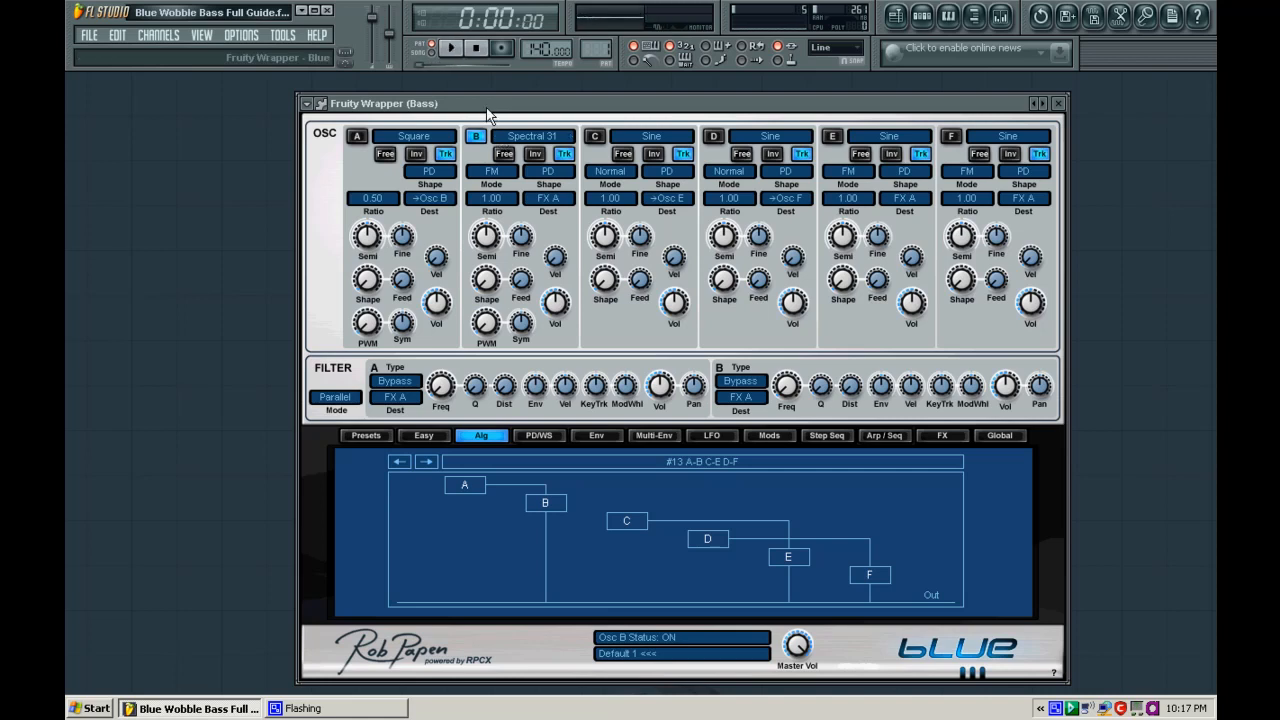
key("space")
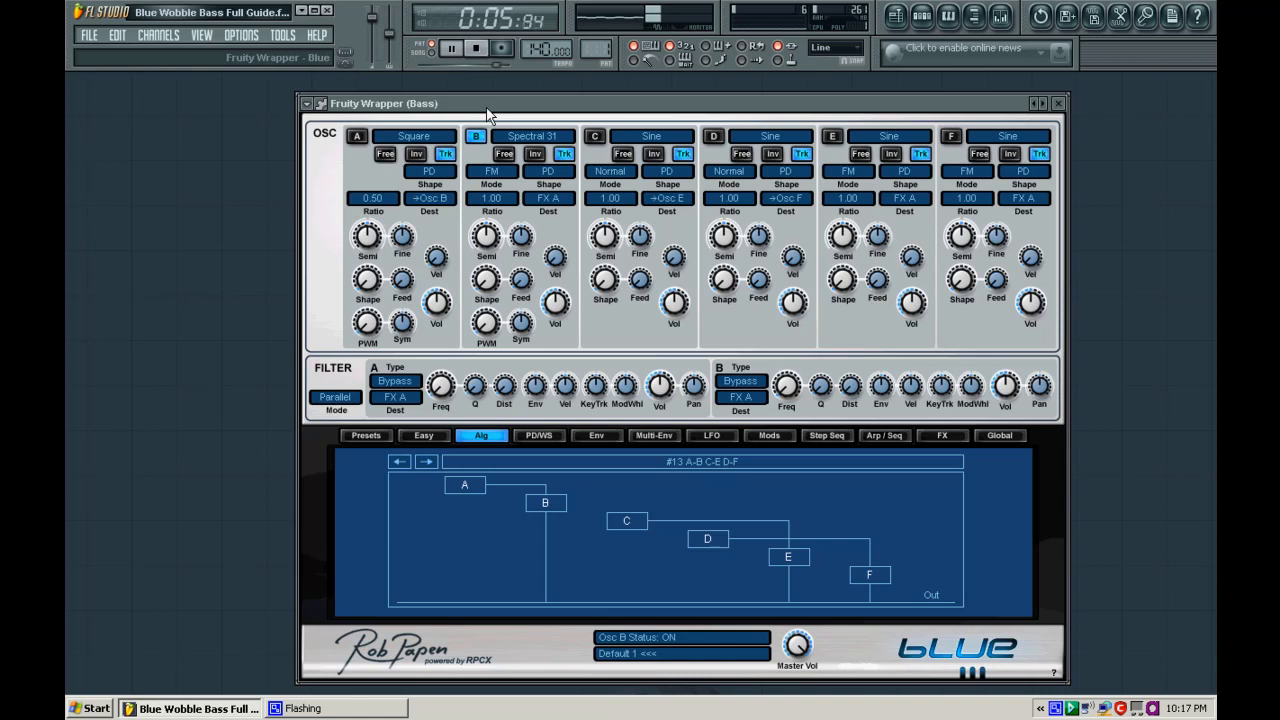
key("space")
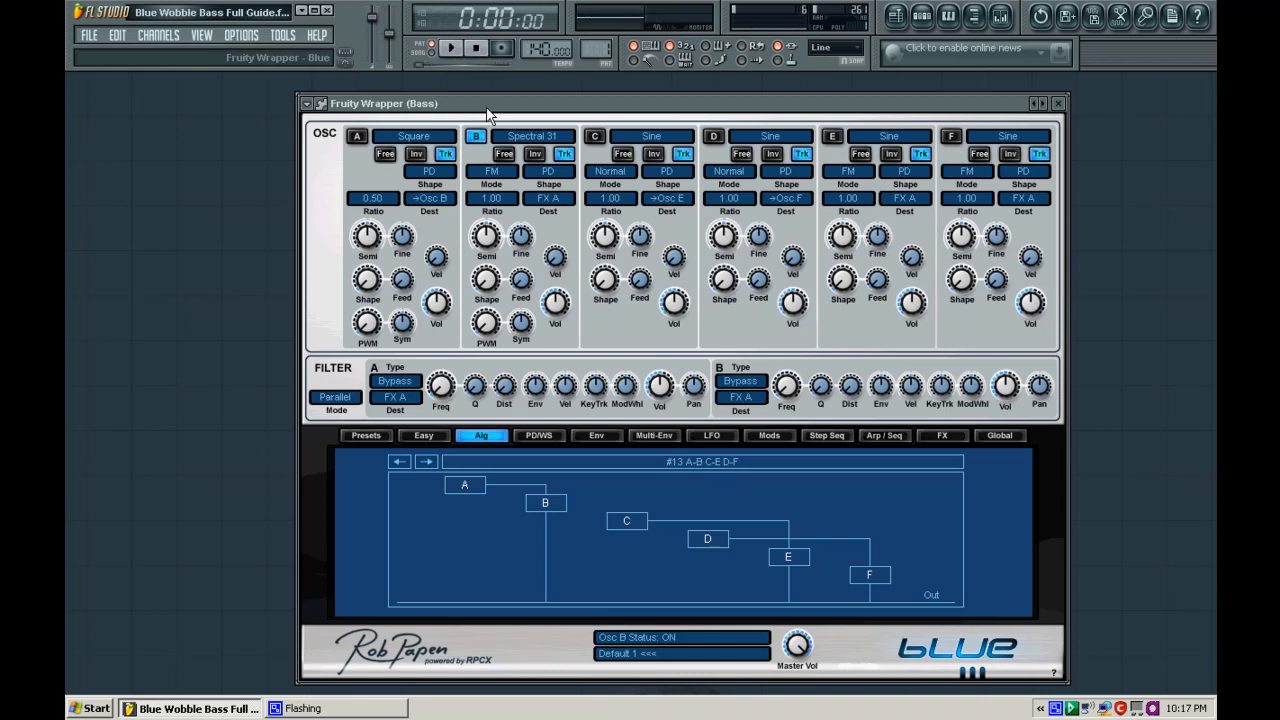
Re-enable oscillator A and sweep its volume up to +7.2 dB during playback to hear how it modulates oscillator B
left_click(356, 136)
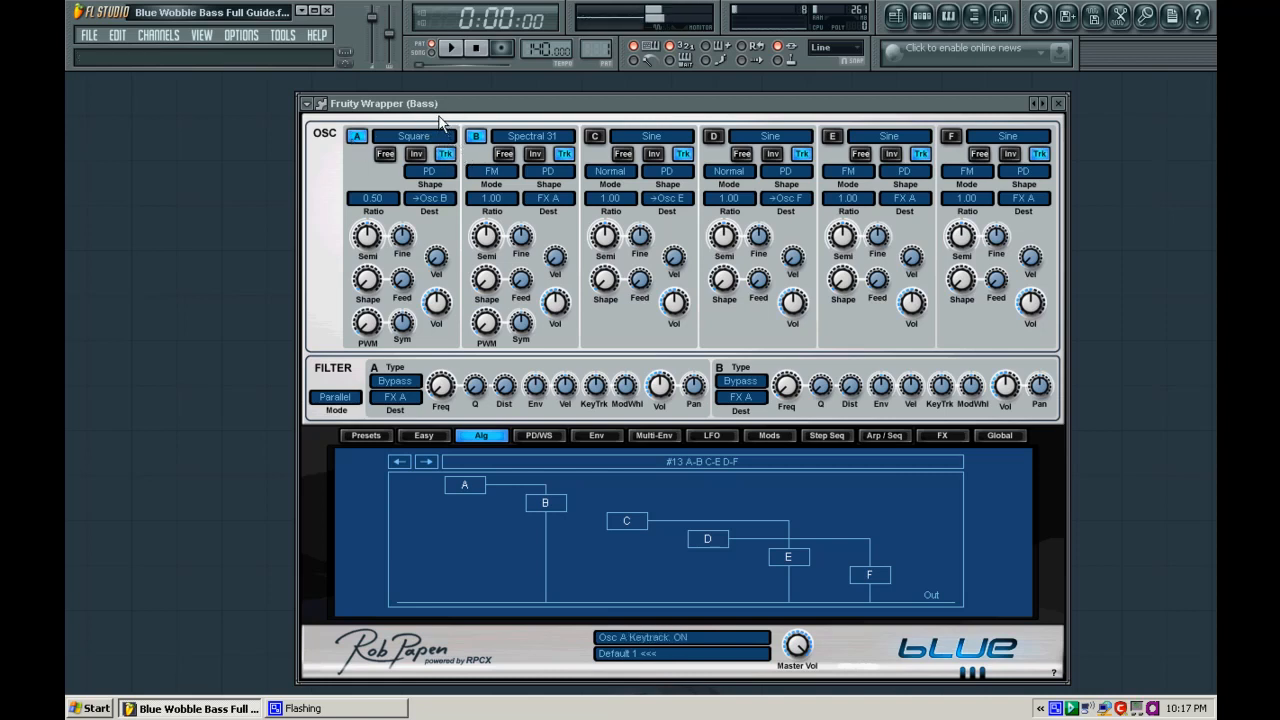
key("space")
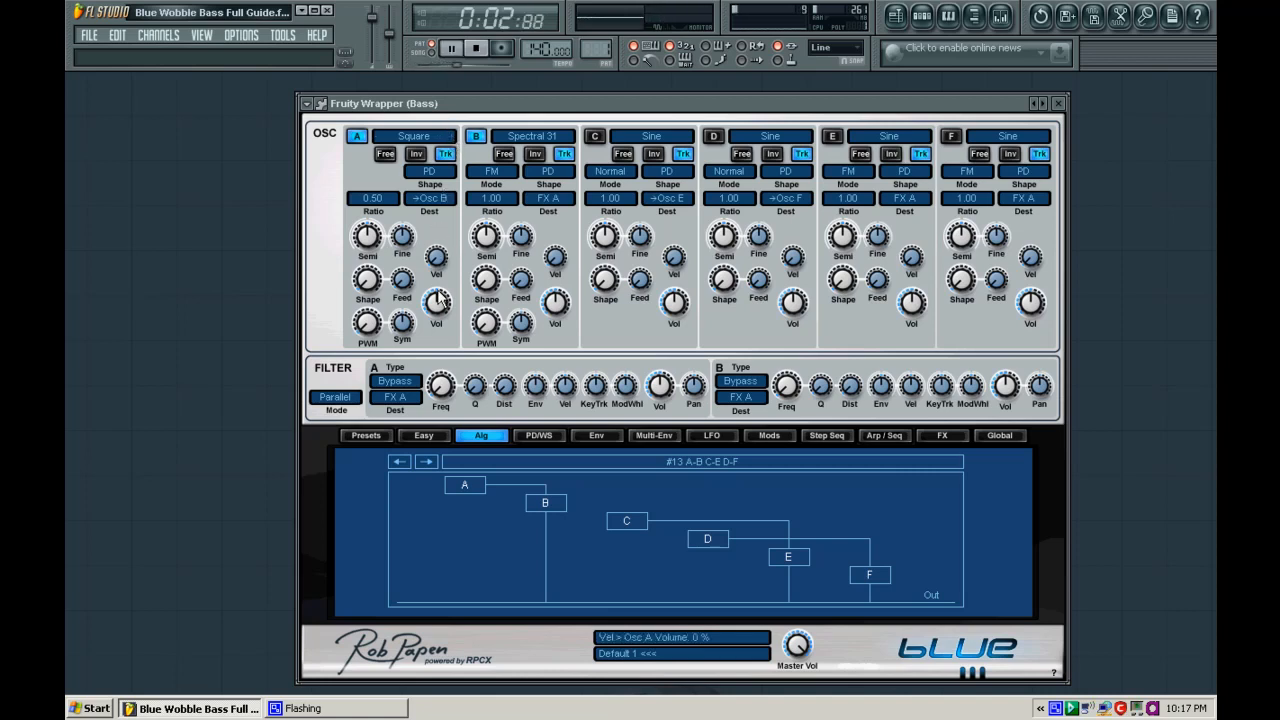
left_click_drag(424, 266, 424, 234)
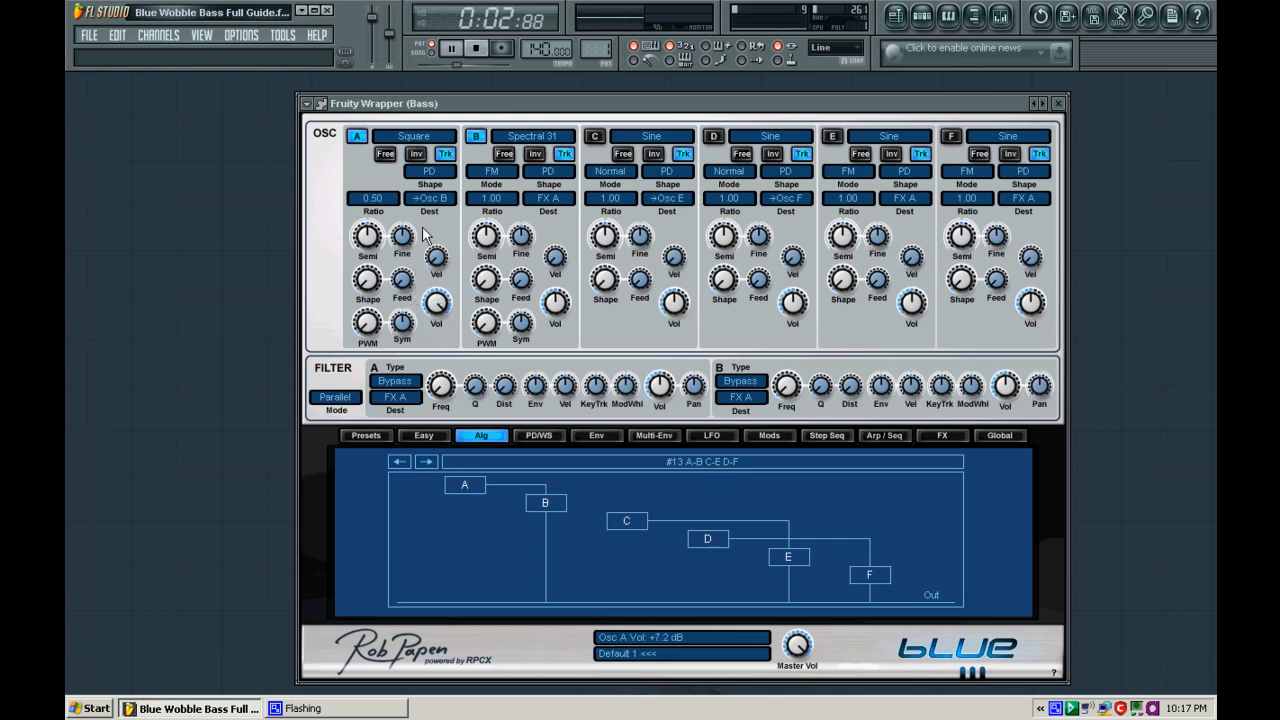
Try Triangle and further waveforms on oscillator A during playback and lower its volume to -18.4 dB
left_click(452, 138)
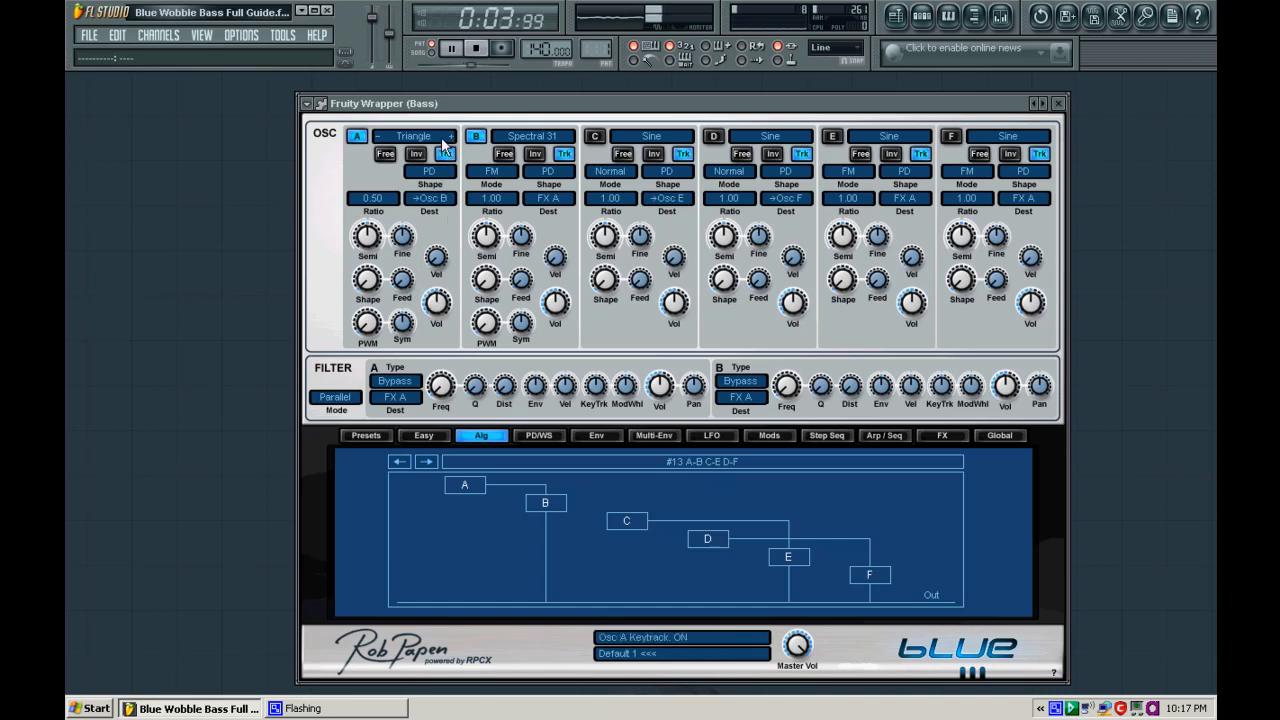
left_click(452, 138)
left_click(452, 138)
left_click(452, 138)
left_click(452, 138)
left_click(452, 138)
left_click_drag(433, 345, 398, 284)
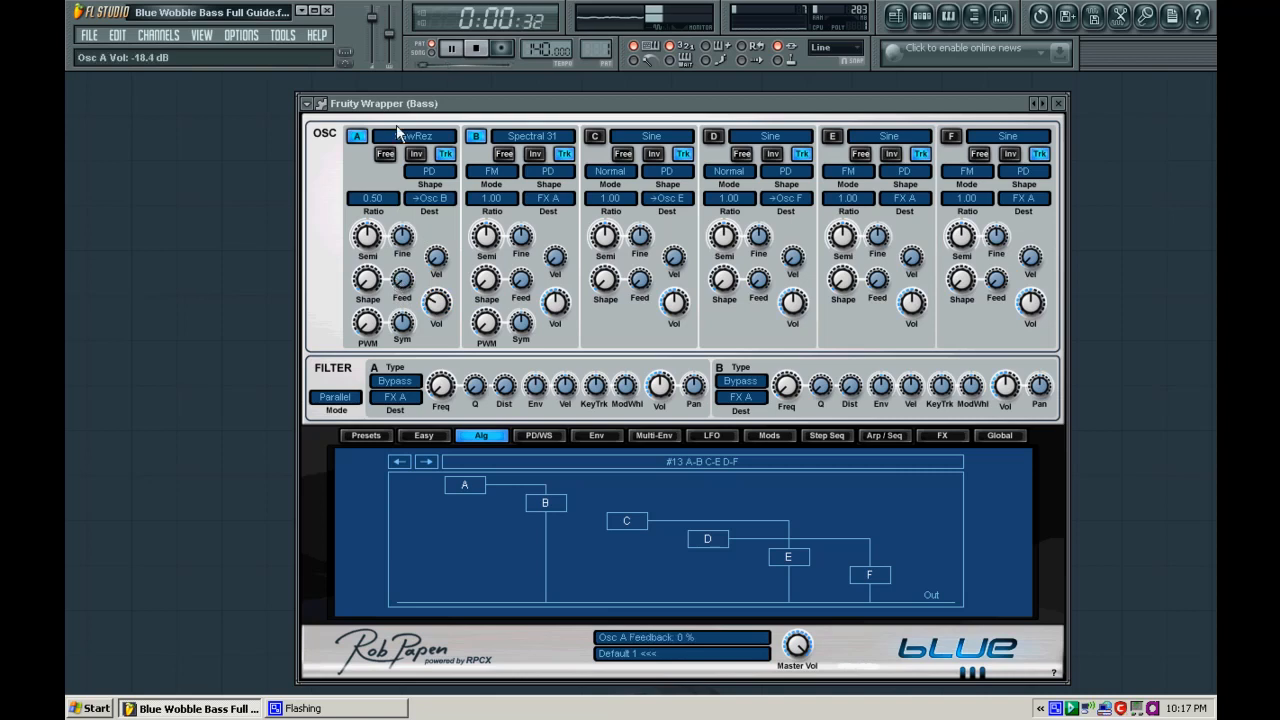
key("space")
Set oscillator A's waveform to Spectral 3 and its volume to -14.4 dB while auditioning the sound
left_click(398, 141)
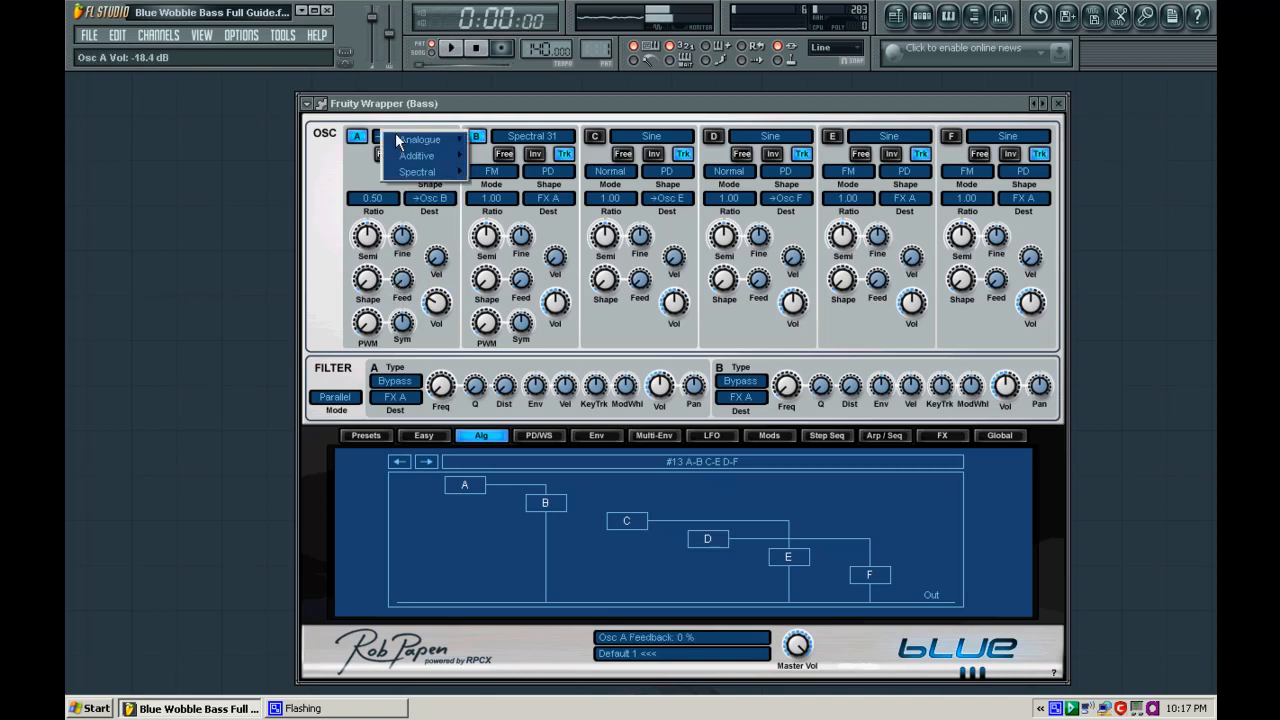
mouse_move(422, 174)
left_click(505, 175)
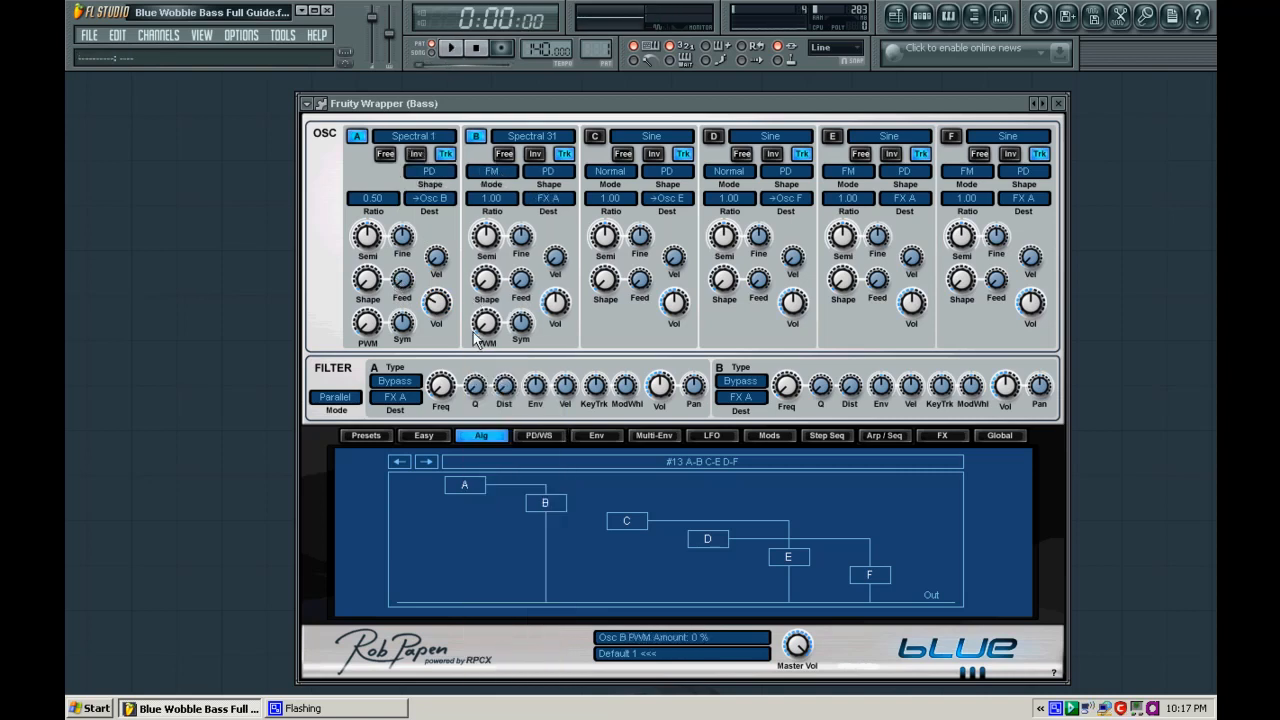
key("space")
left_click(453, 137)
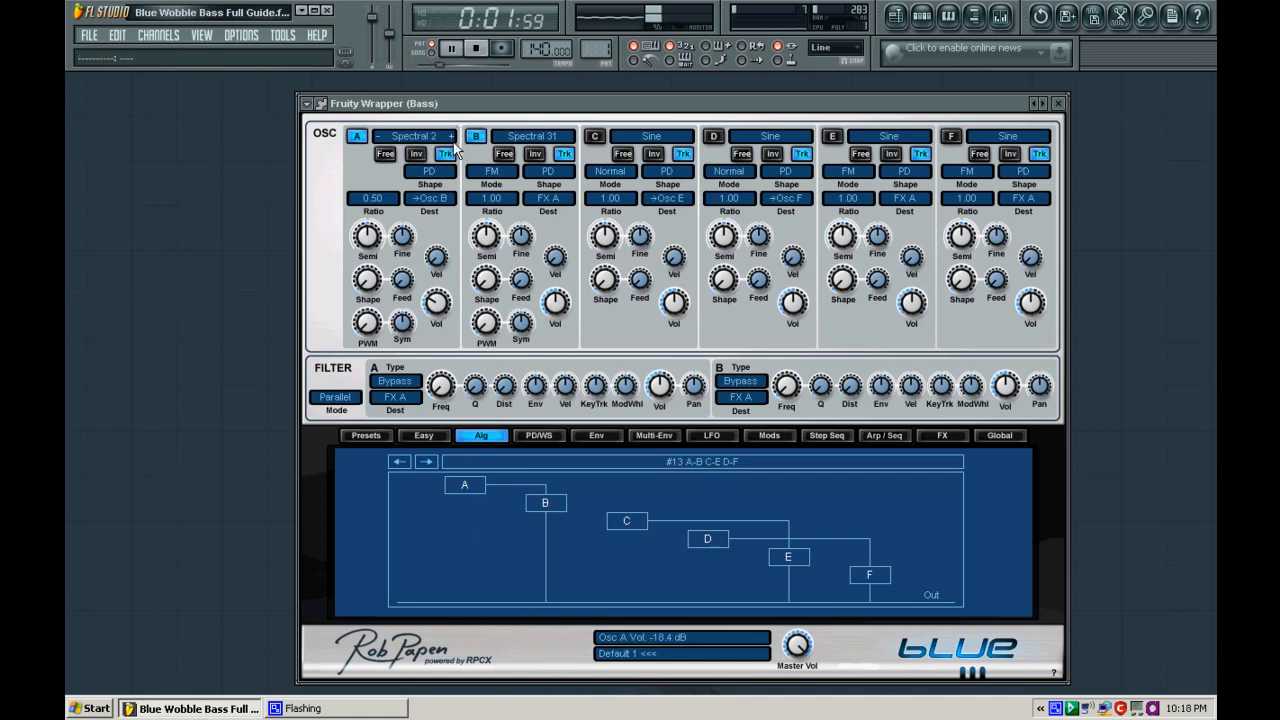
left_click(453, 137)
mouse_move(440, 300)
left_mouse_down()
mouse_move(440, 288)
mouse_move(421, 298)
left_mouse_up()
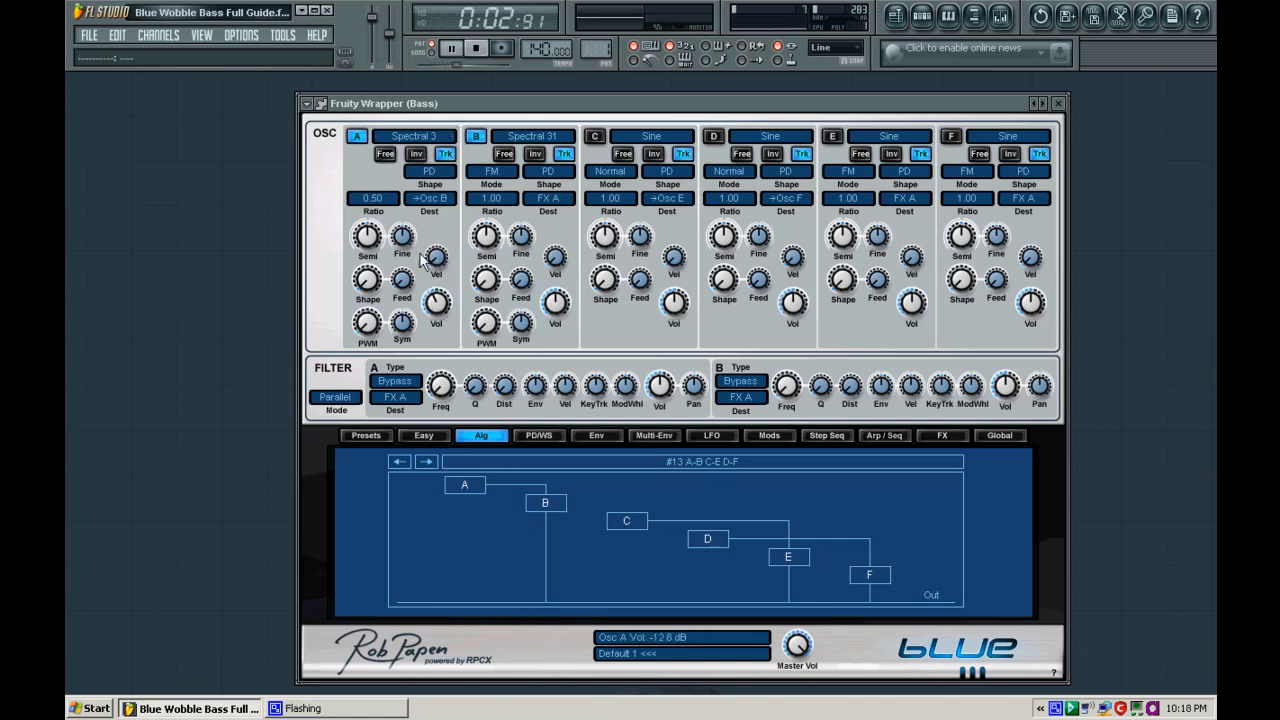
key("space")
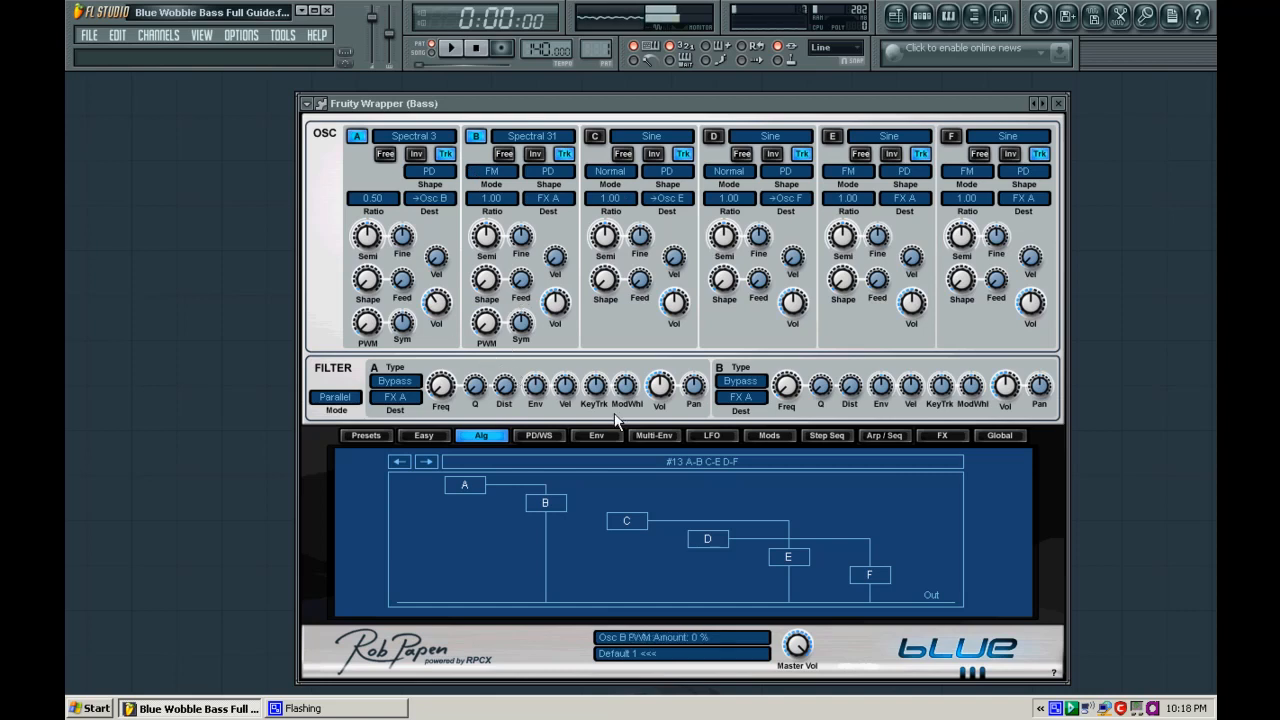
Assign Free LFO A to Volume A in modulation slot 1 with an amount of about +51 %
left_click(757, 433)
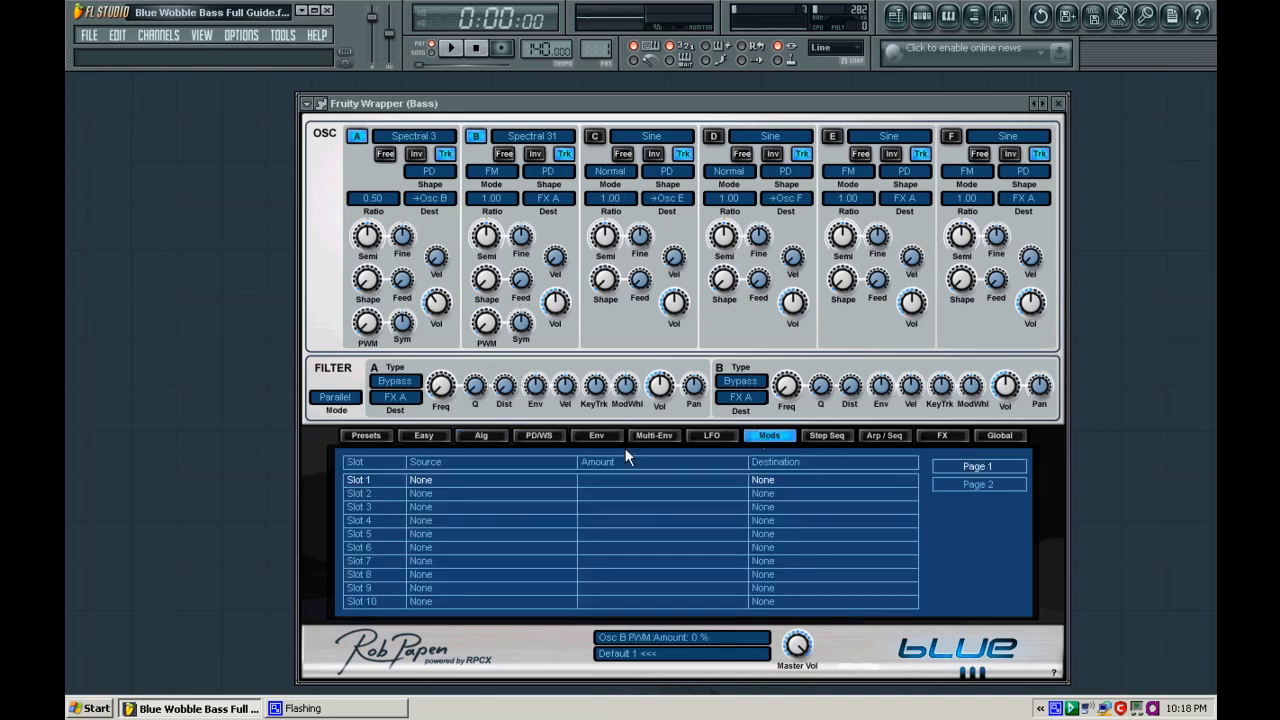
left_click(426, 479)
mouse_move(483, 515)
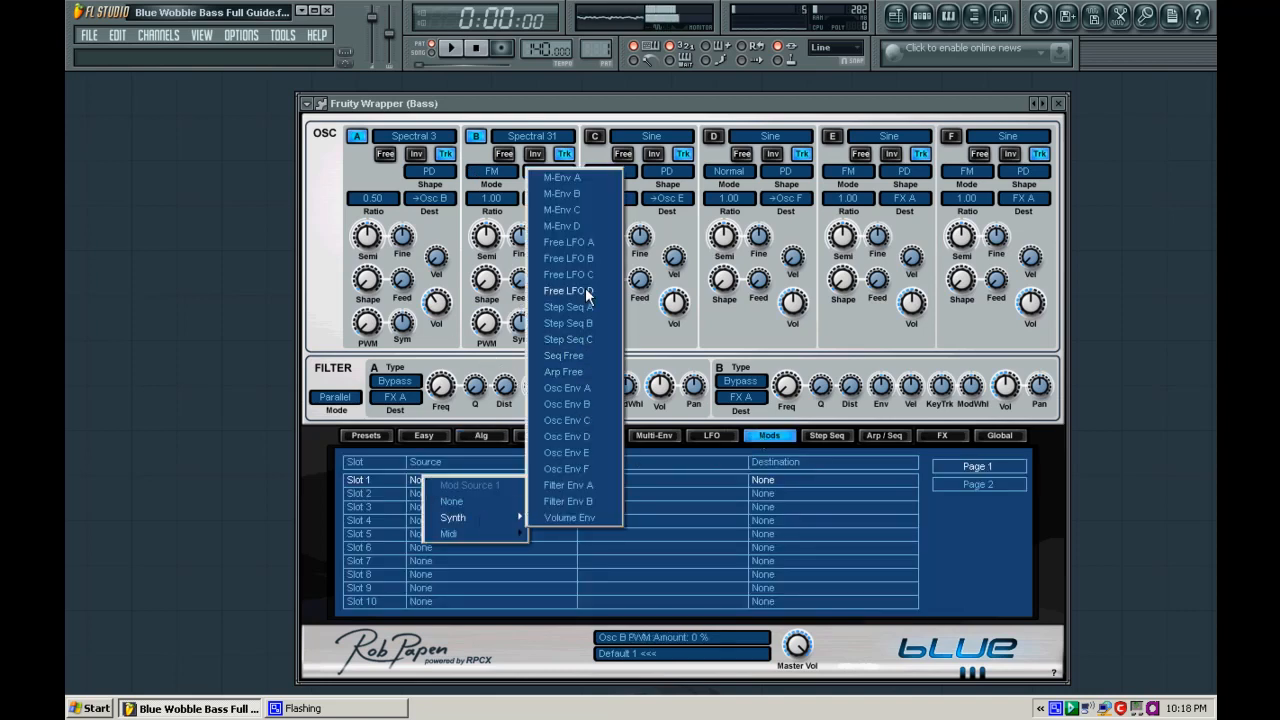
left_click(579, 243)
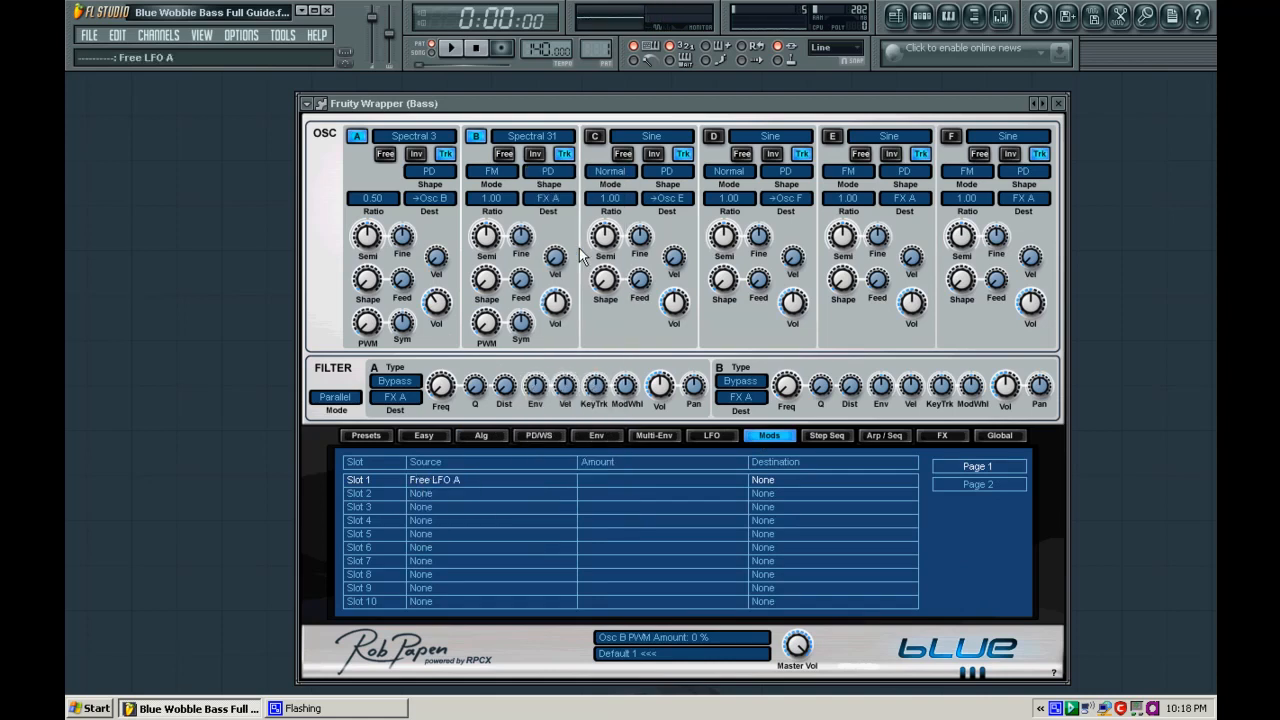
left_click(768, 484)
mouse_move(852, 540)
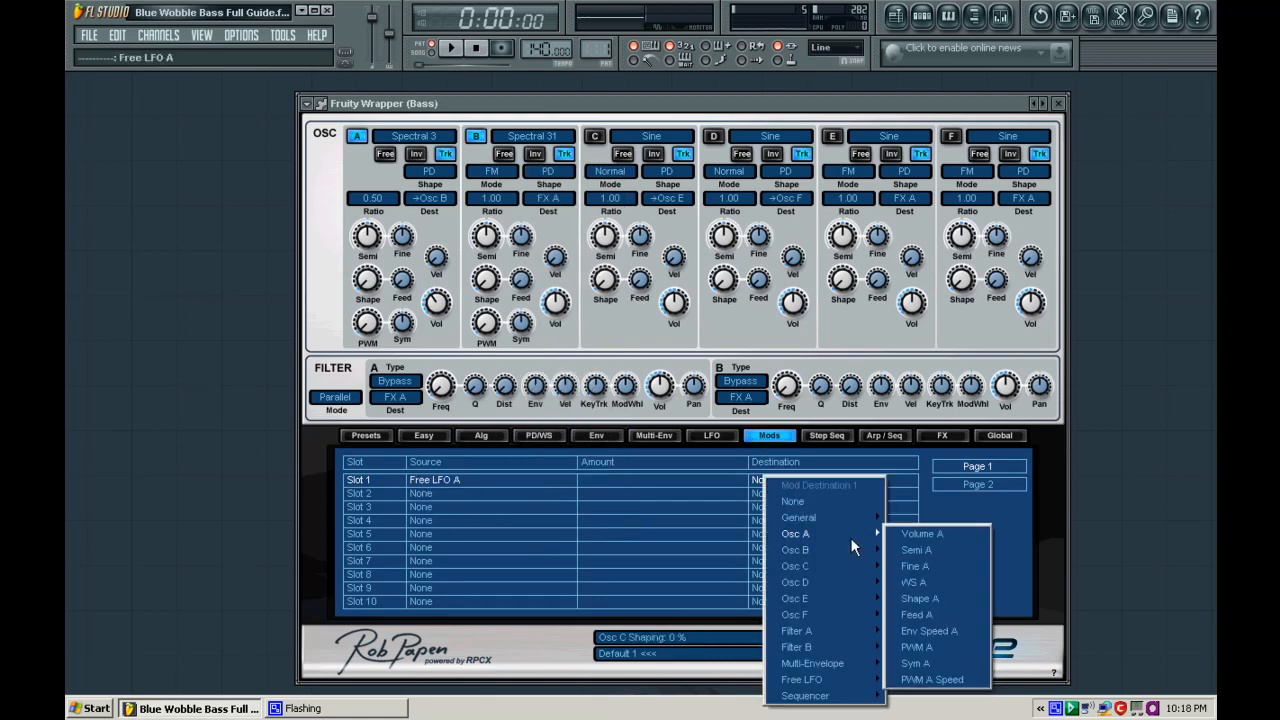
left_click(916, 533)
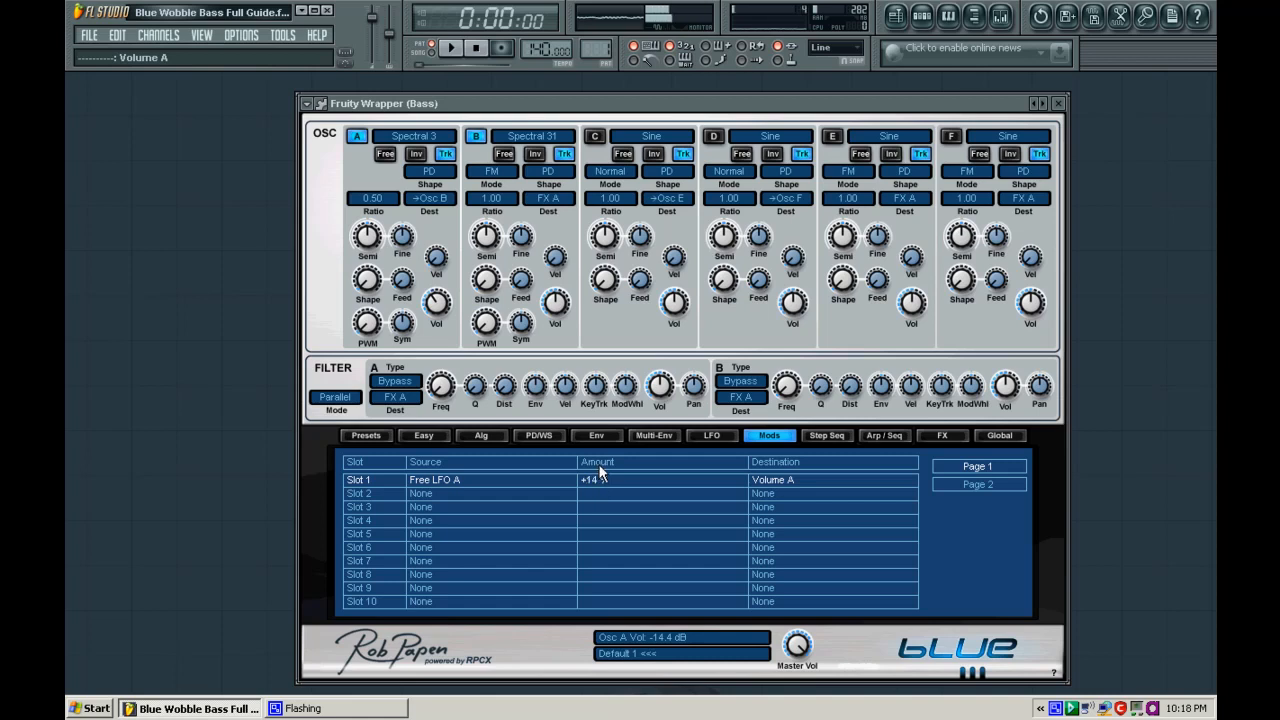
left_click_drag(599, 479, 601, 473)
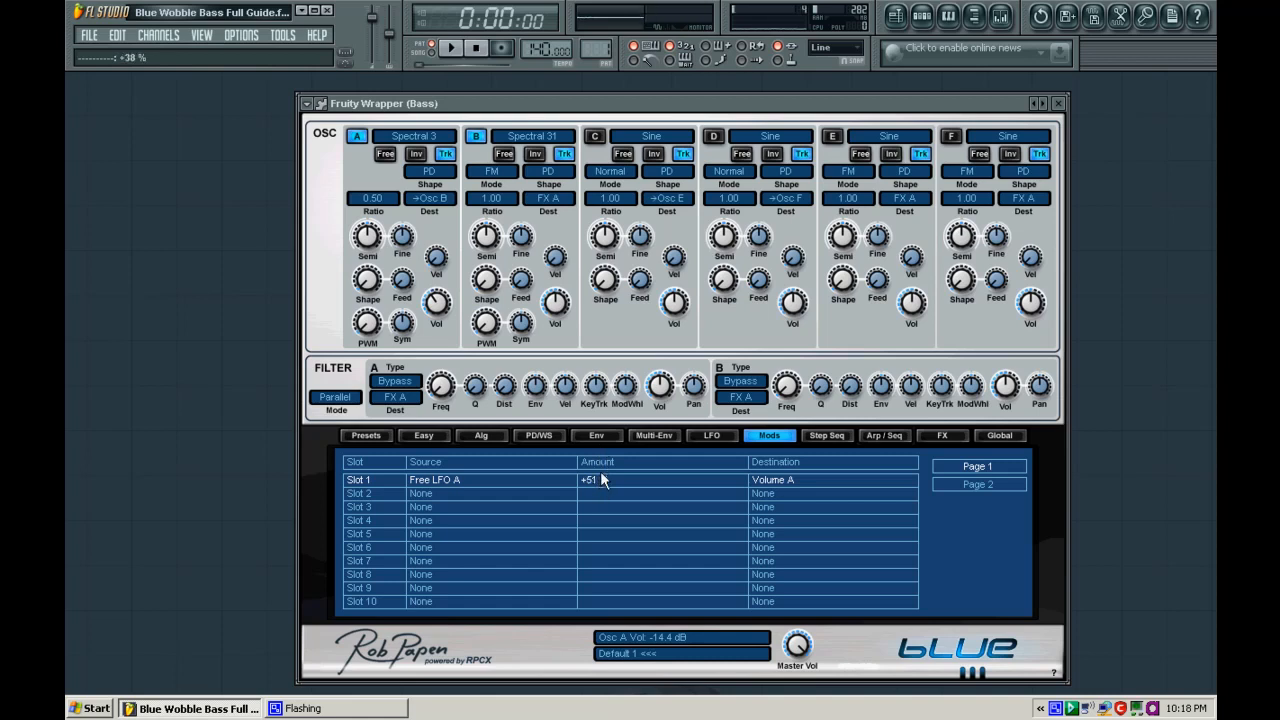
Turn sync on for Free LFO A, set its speed to 1/8, and audition the wobble
left_click(708, 436)
left_click(452, 500)
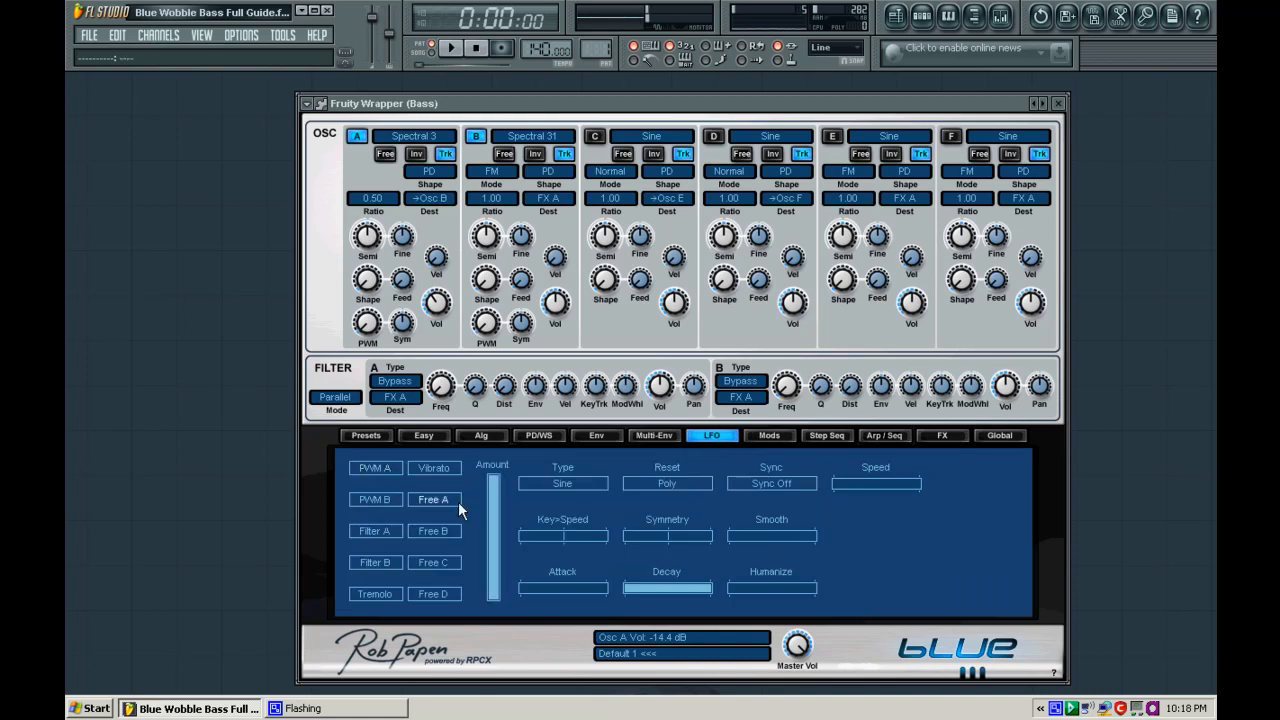
left_click(795, 479)
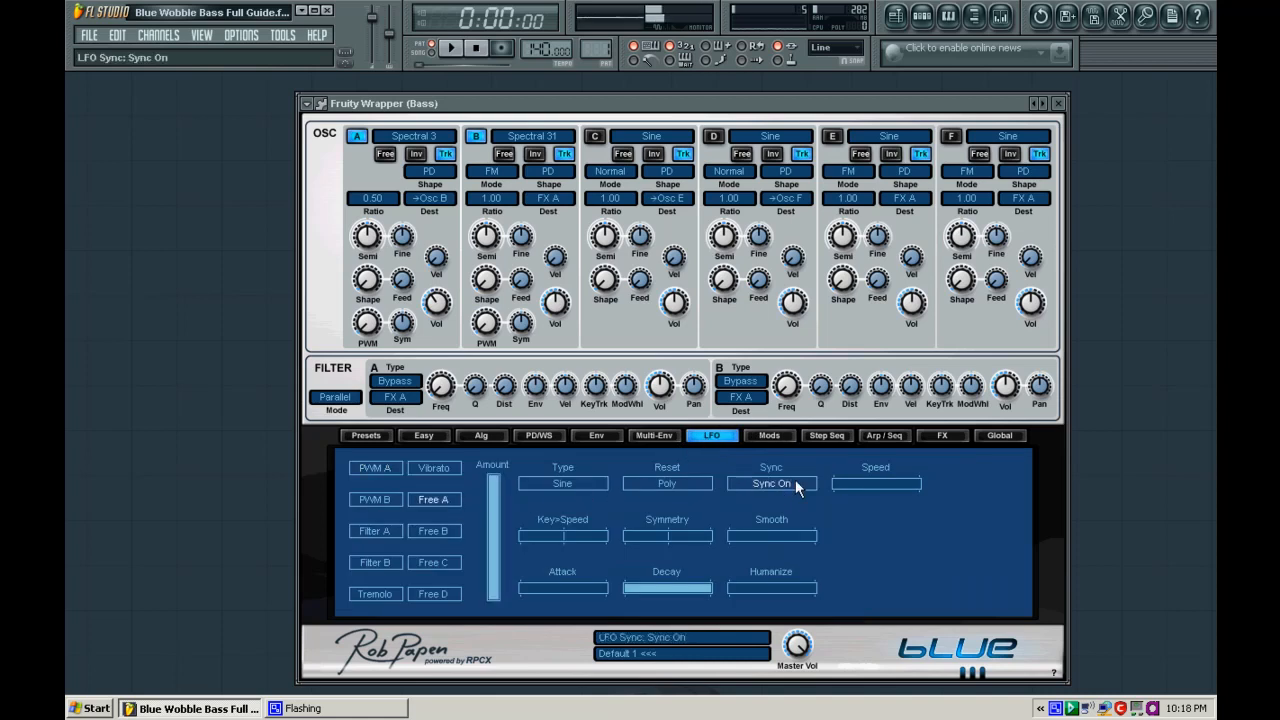
left_click(899, 481)
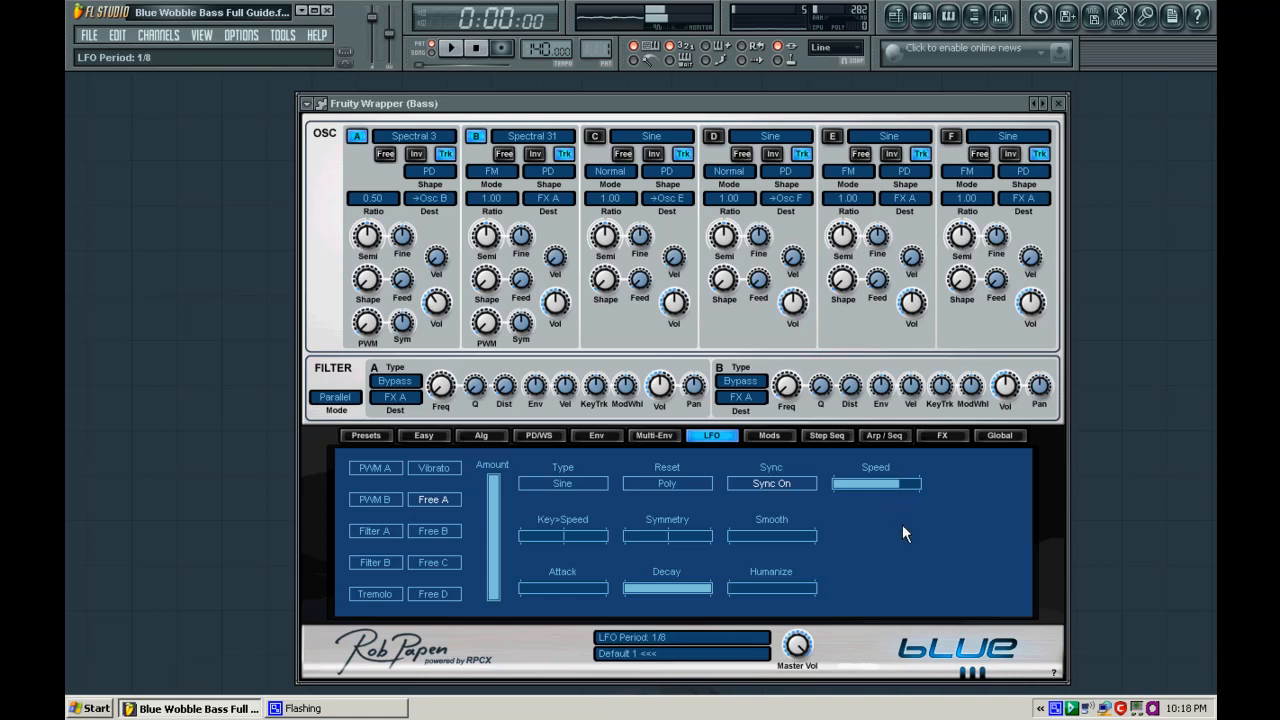
key("space")
key("space")
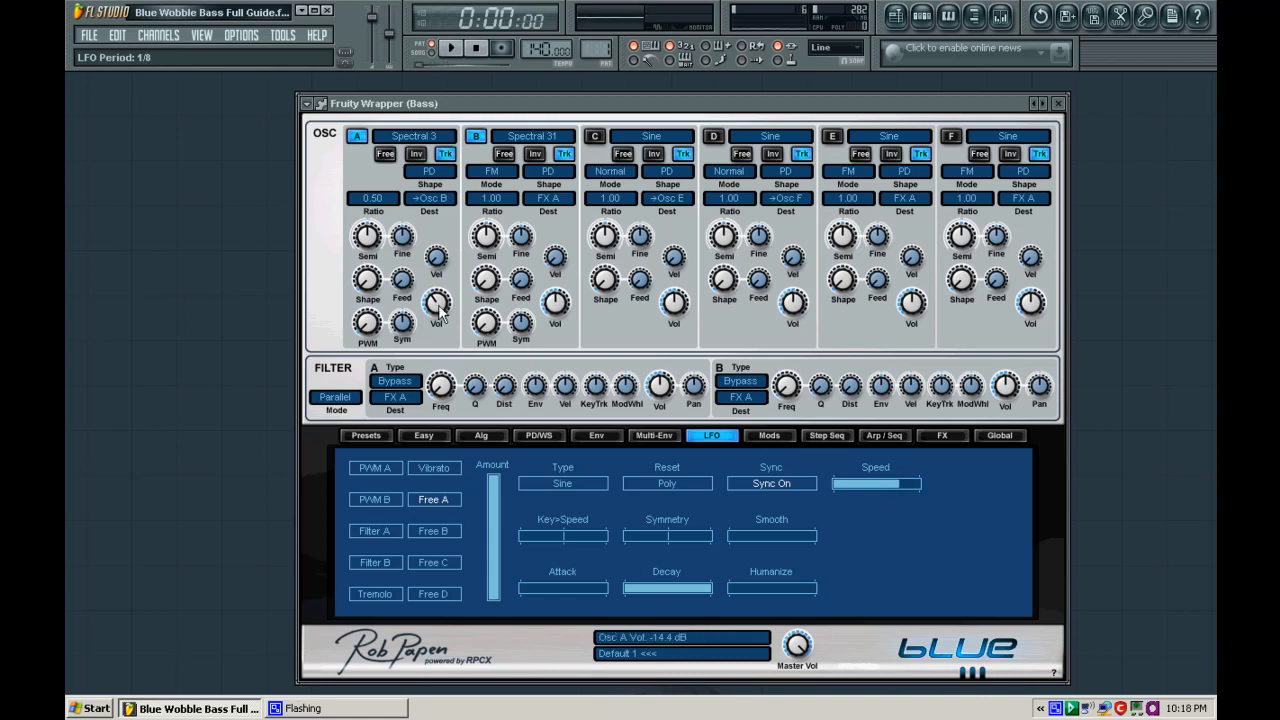
Set modulation slot 1's amount to +100 % and oscillator A's volume to -12.4 dB while auditioning the wobble
key("space")
left_click(757, 437)
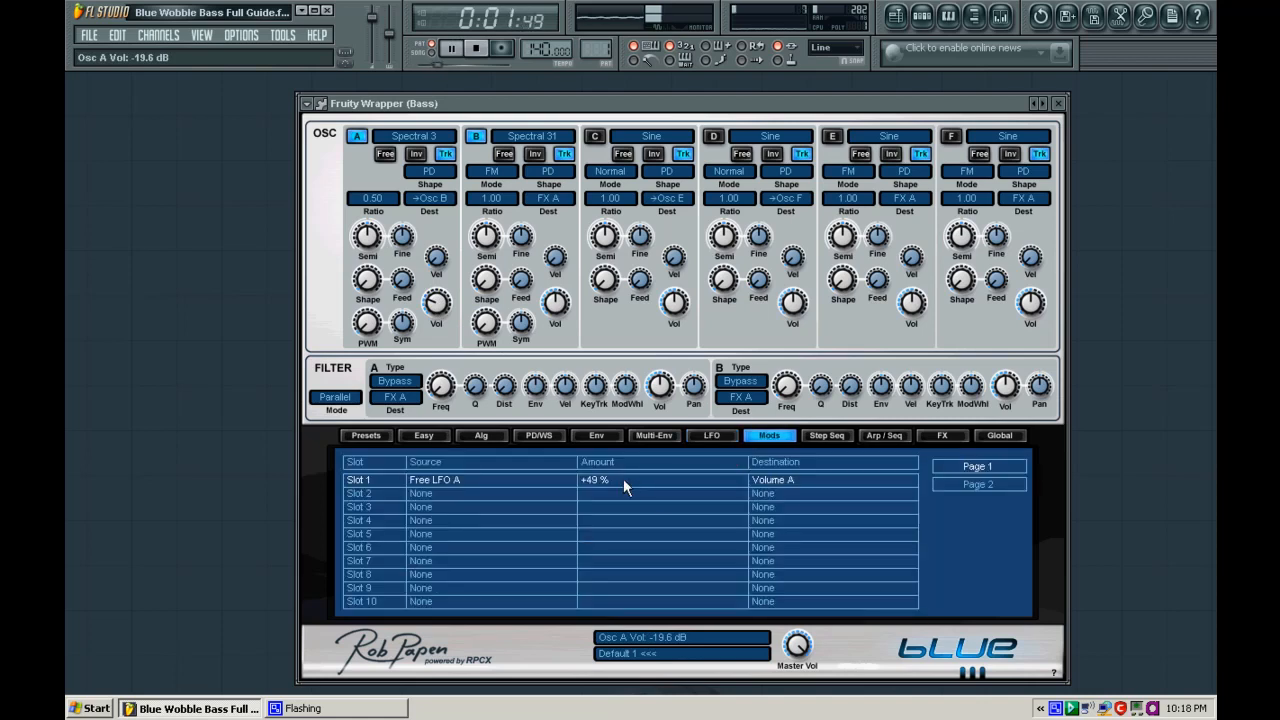
left_click_drag(623, 485, 623, 466)
left_click_drag(440, 312, 446, 305)
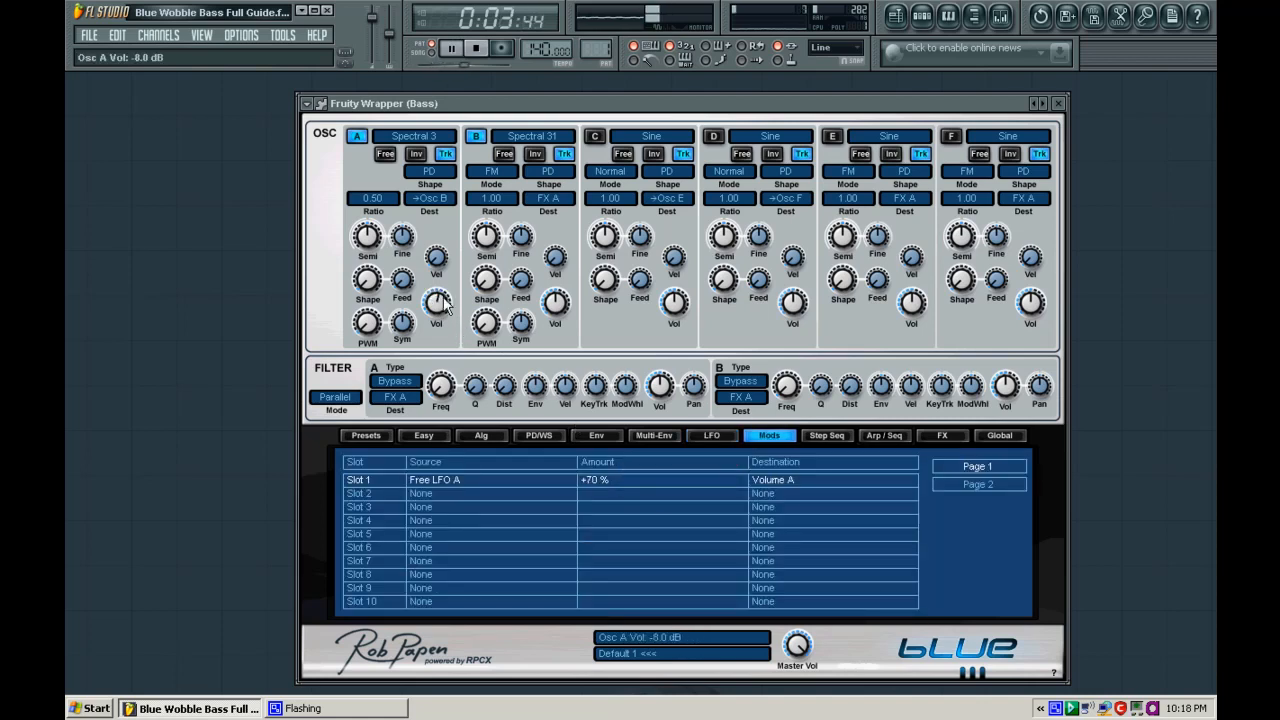
left_click_drag(602, 484, 602, 468)
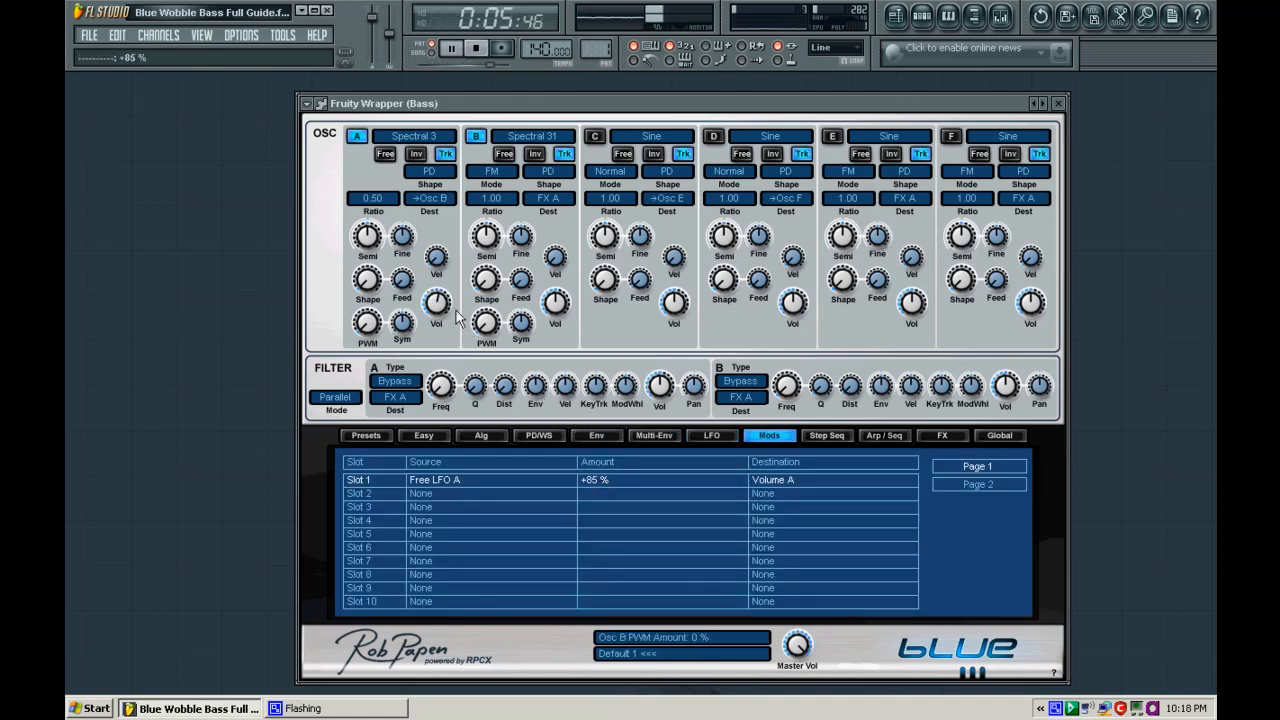
left_click_drag(440, 308, 441, 351)
left_click(408, 289)
left_click_drag(431, 300, 426, 280)
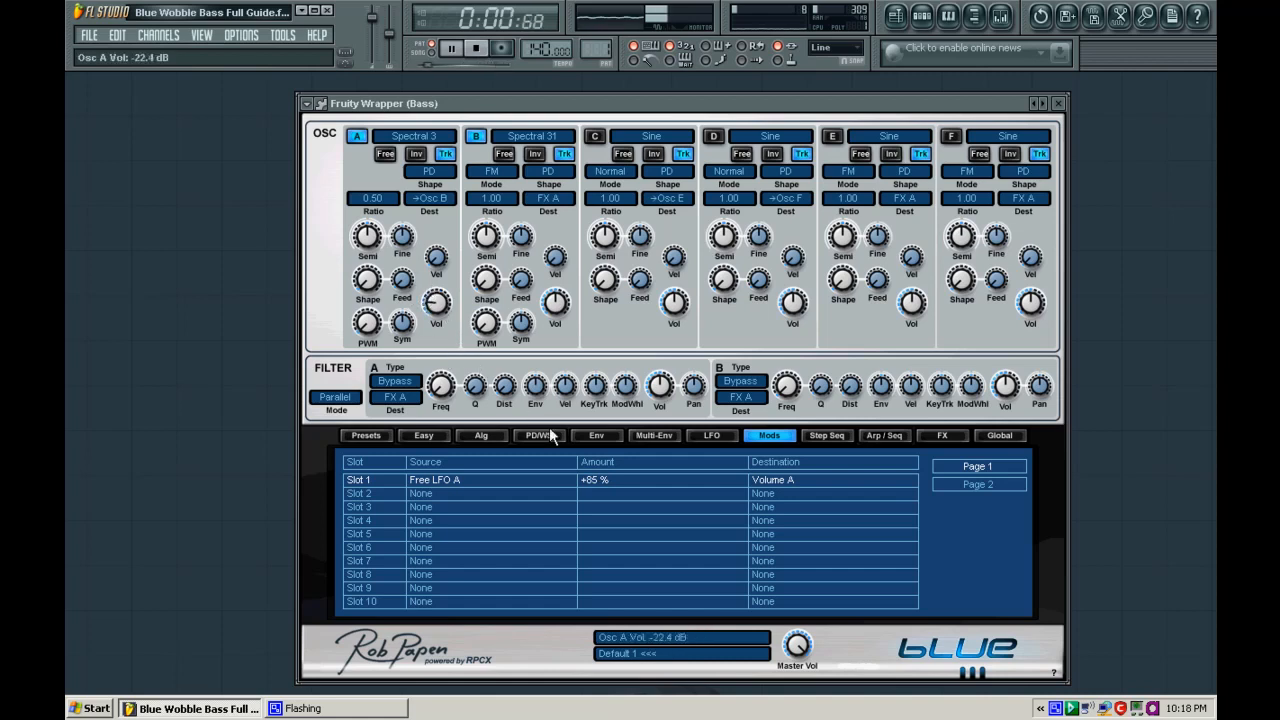
left_click_drag(621, 480, 615, 461)
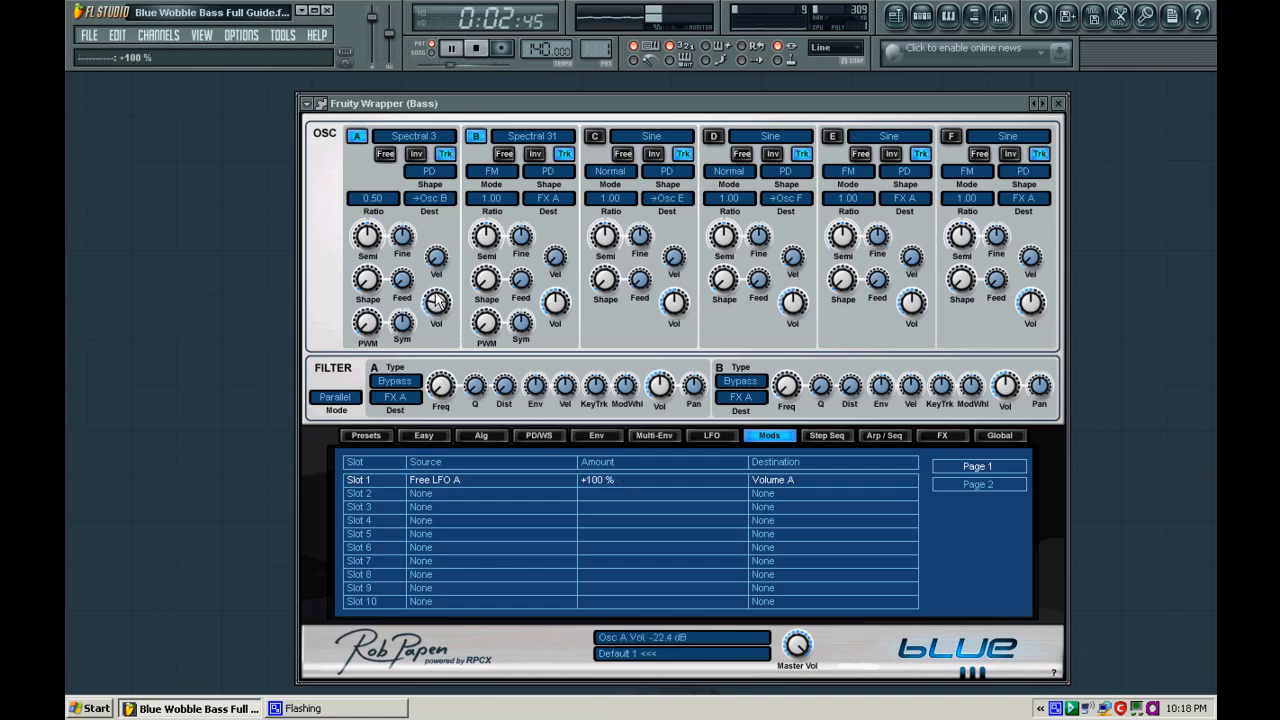
mouse_move(435, 293)
left_mouse_down()
mouse_move(436, 268)
mouse_move(434, 312)
left_mouse_up()
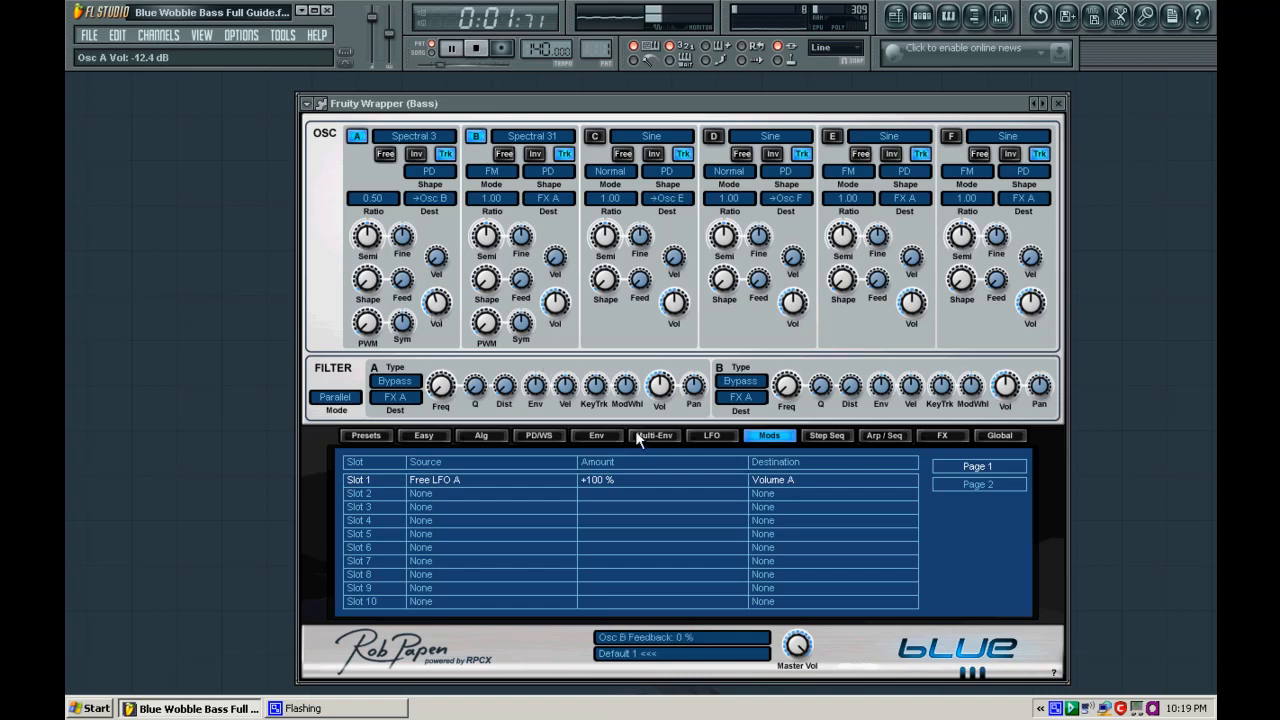
key("space")
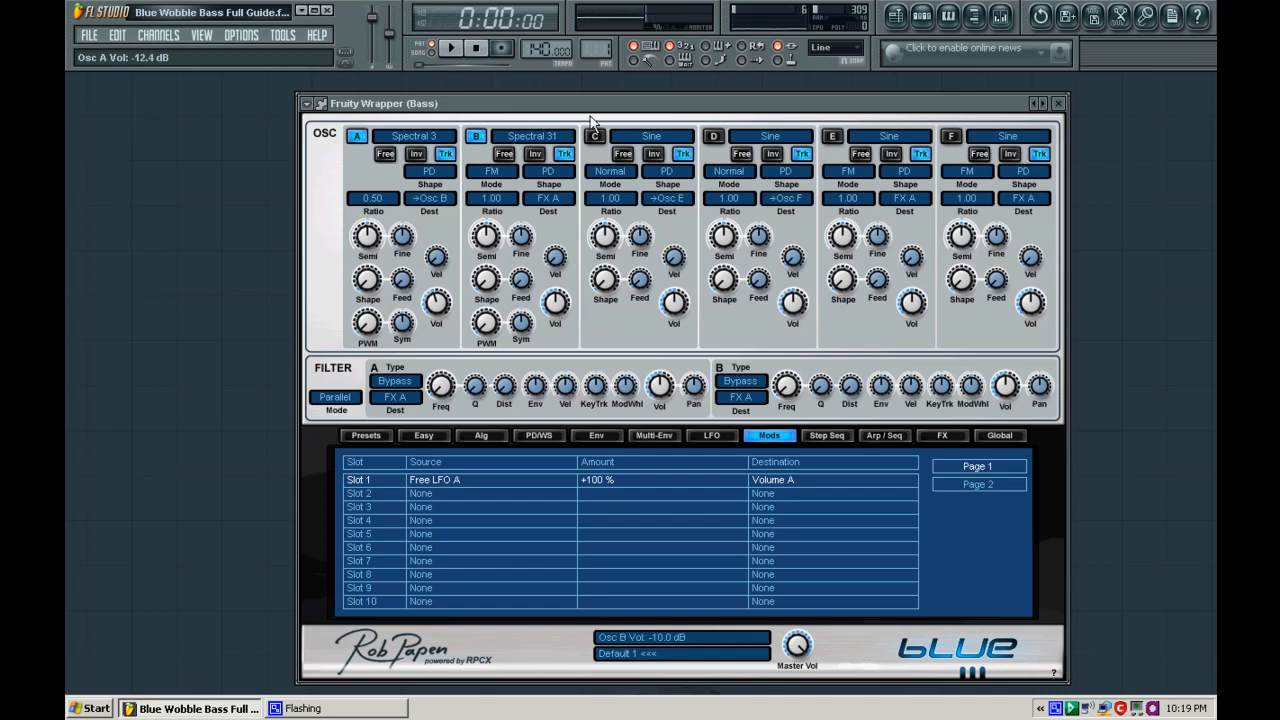
Turn oscillator B off and switch on oscillators F and D
left_click(476, 136)
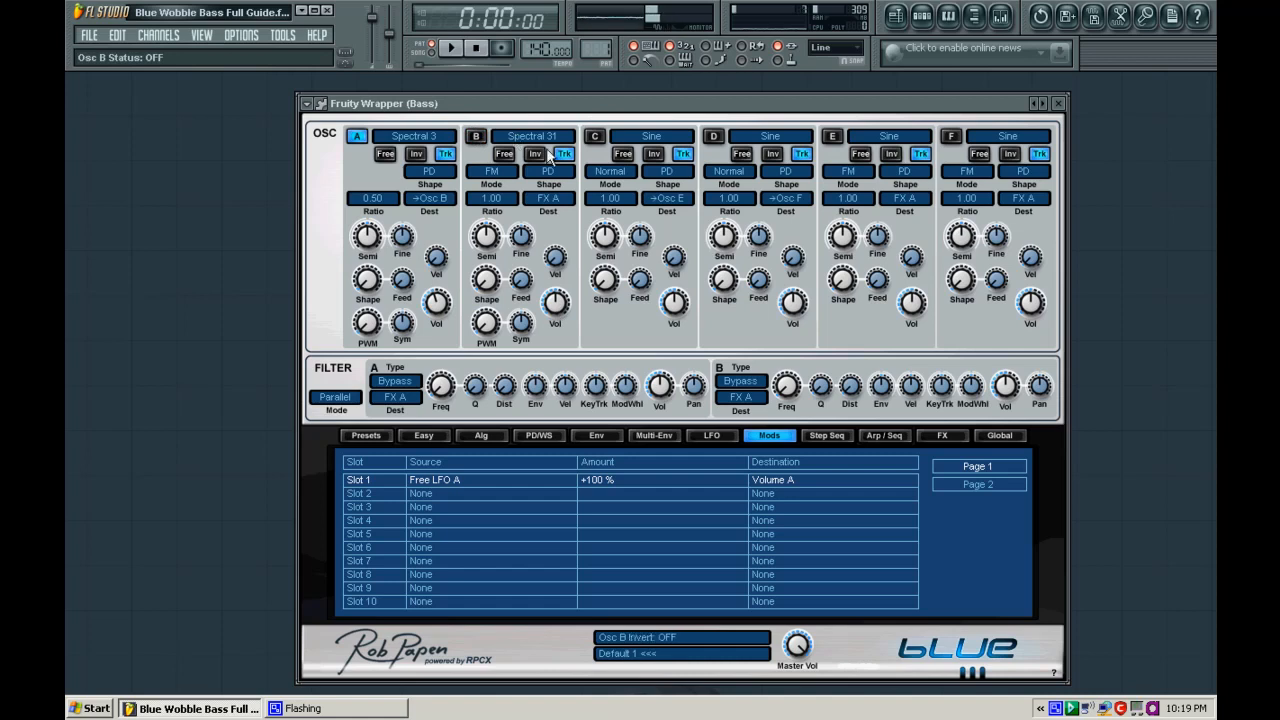
left_click(956, 140)
left_click(716, 137)
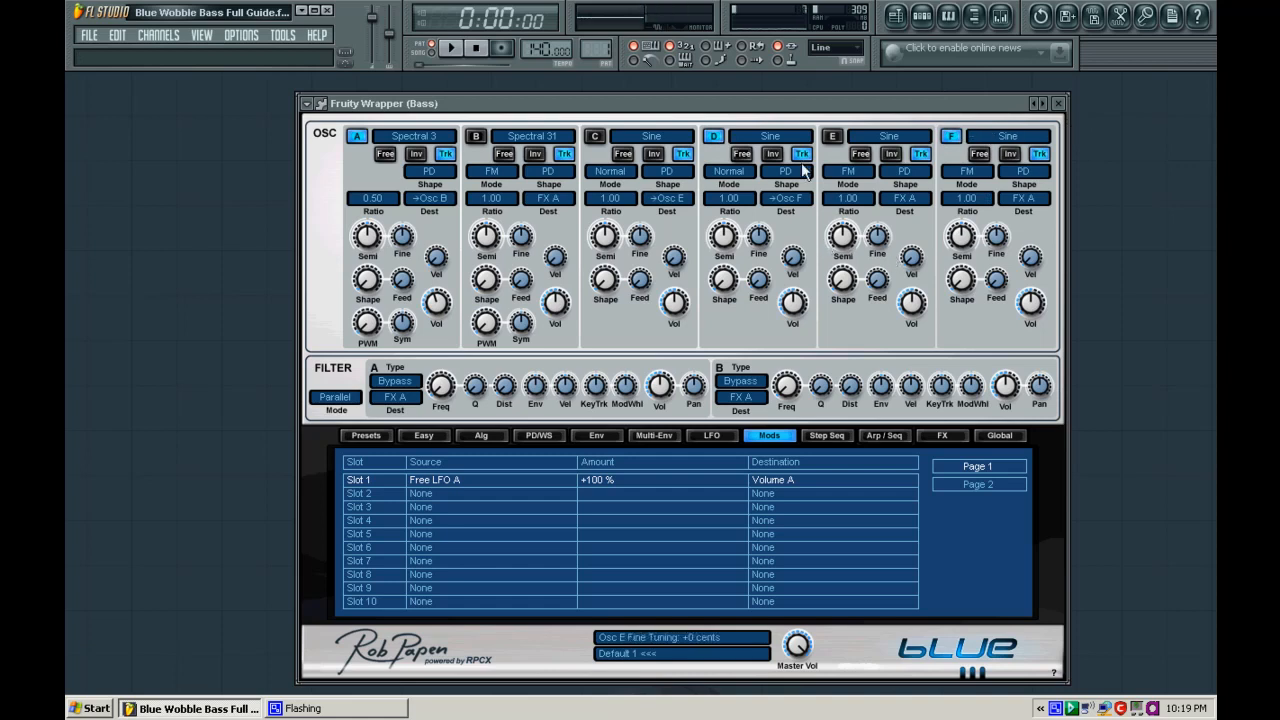
Set the ratios of oscillators F and D to 0.50 and turn oscillator D off
left_click(985, 202)
left_click(726, 202)
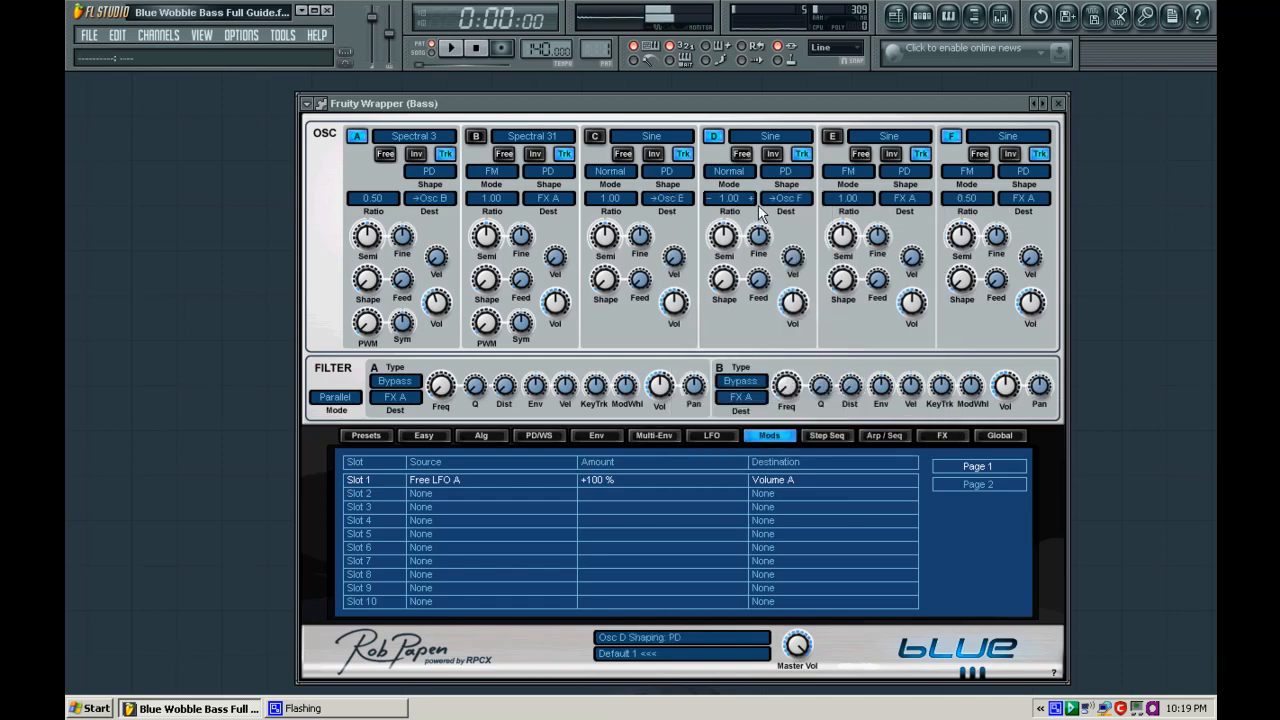
left_click(737, 199)
left_click(740, 203)
left_click(714, 137)
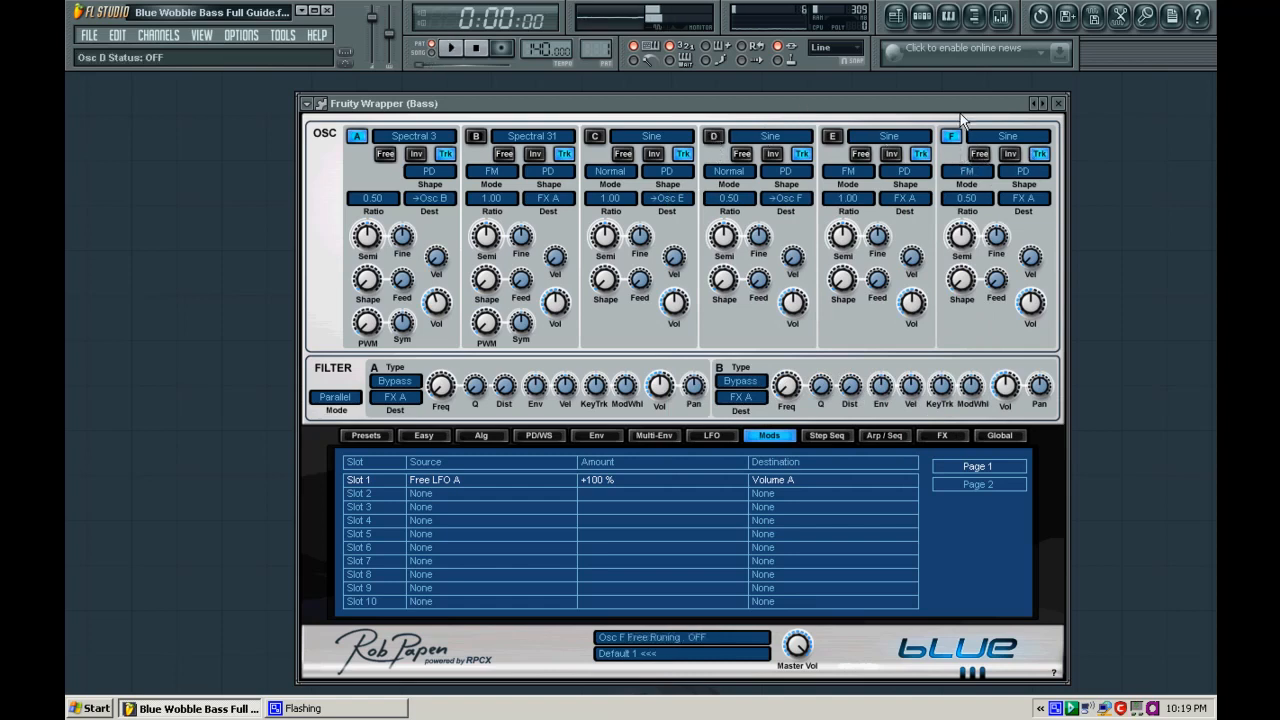
Audition successive waveforms on oscillator F during playback and set it to Octave
key("space")
left_click(1047, 138)
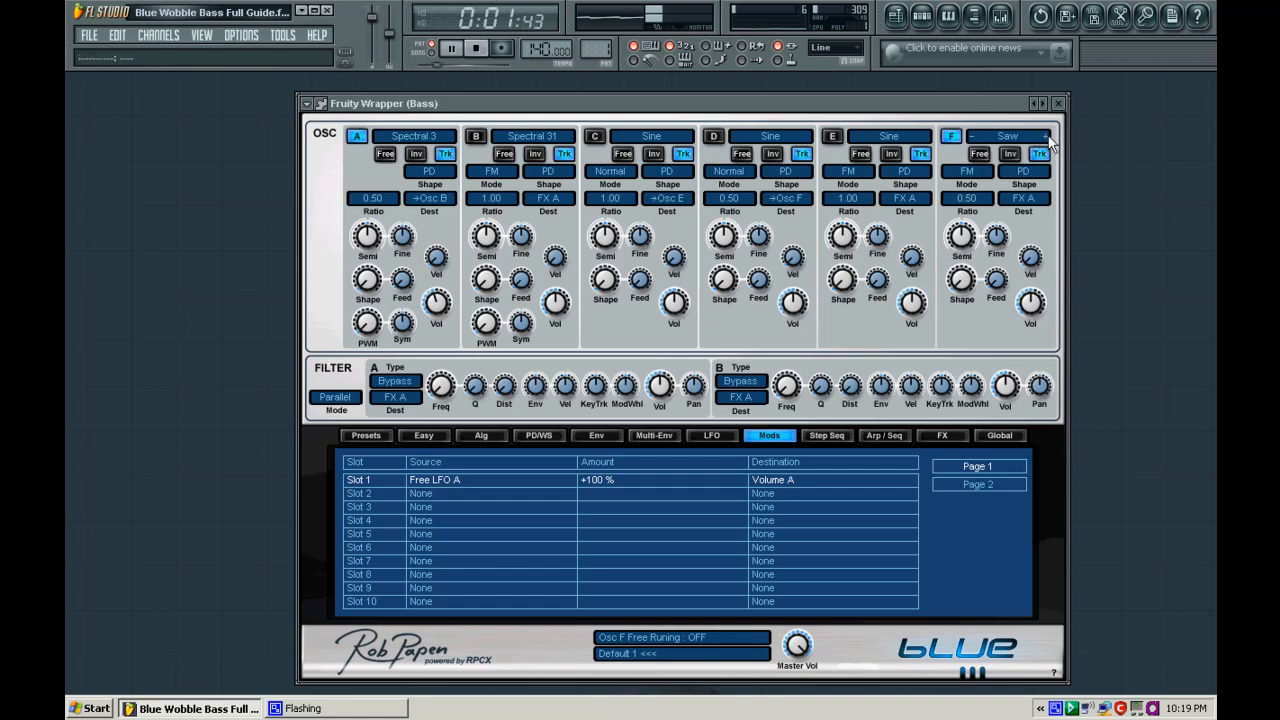
left_click(1047, 138)
left_click(1048, 137)
left_click(1048, 137)
left_click(1048, 137)
left_click(1048, 137)
left_click(1048, 137)
left_click(1048, 137)
left_click(1048, 137)
left_click(1048, 137)
left_click(1048, 137)
left_click(1048, 137)
left_click(1048, 137)
left_click(969, 136)
left_click(1046, 138)
left_click(1046, 138)
left_click(1046, 138)
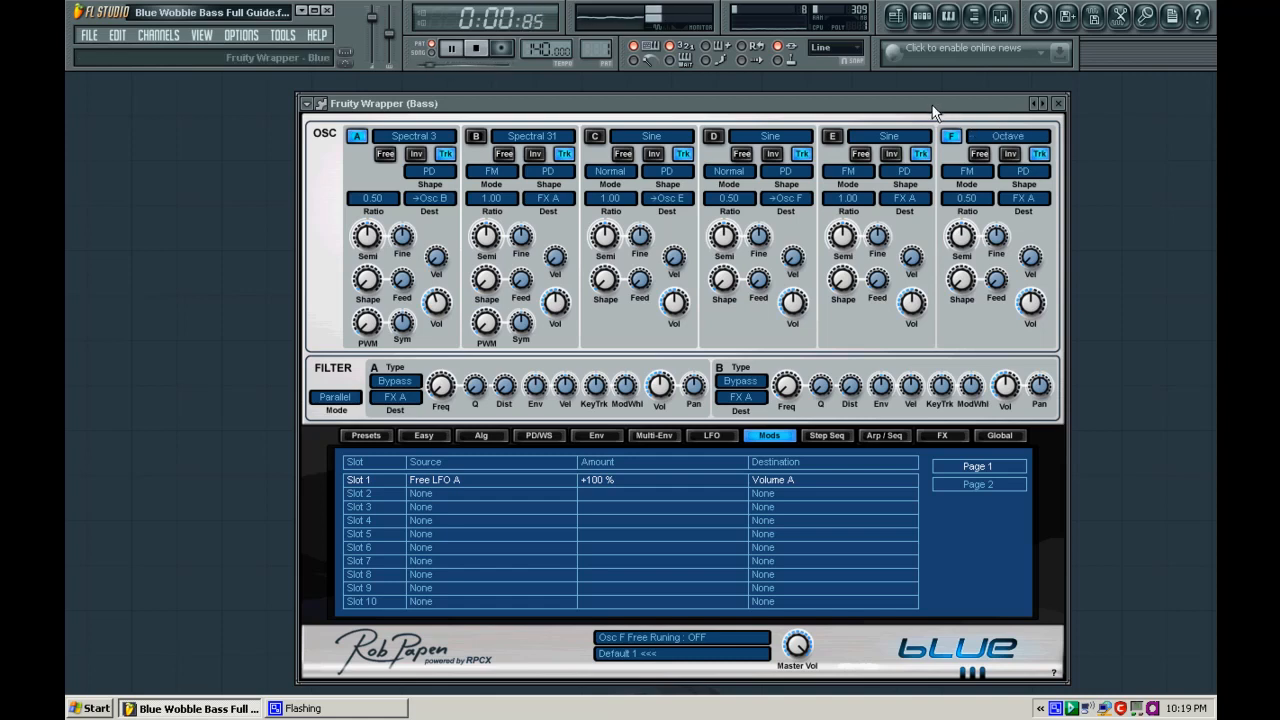
key("space")
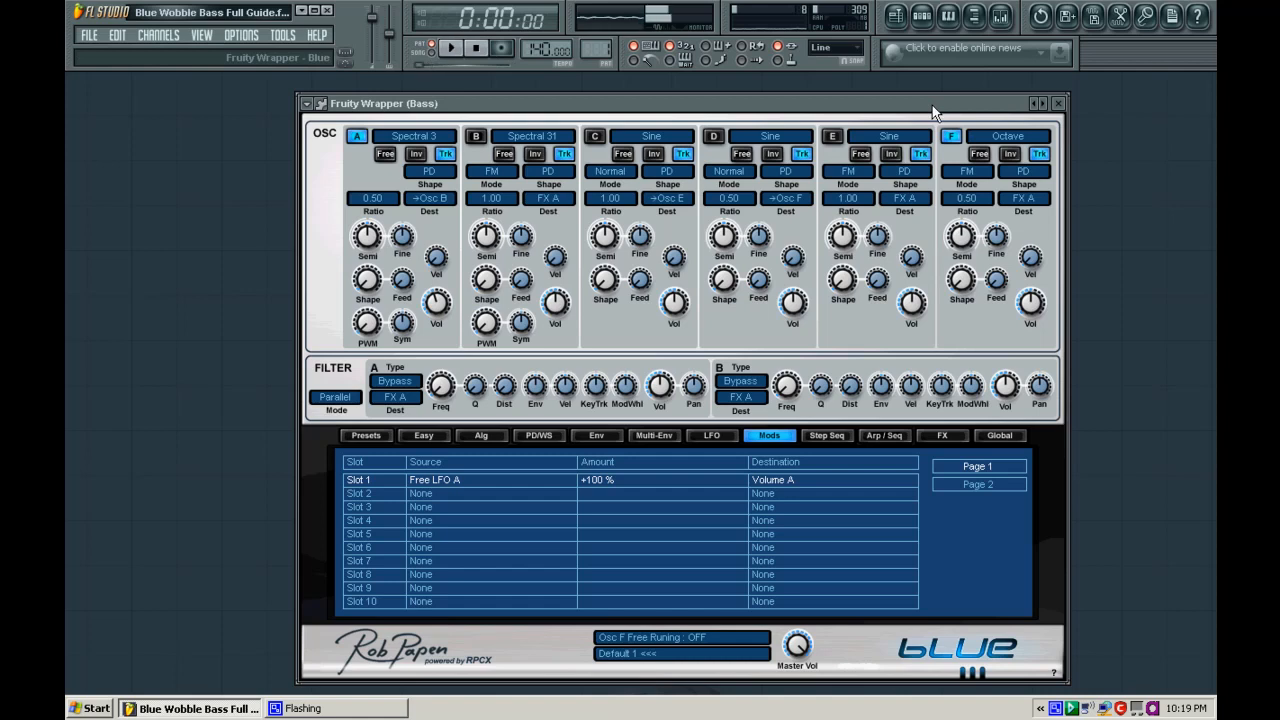
Turn oscillator D on and lower its volume to -30.0 dB during playback
left_click(714, 139)
key("space")
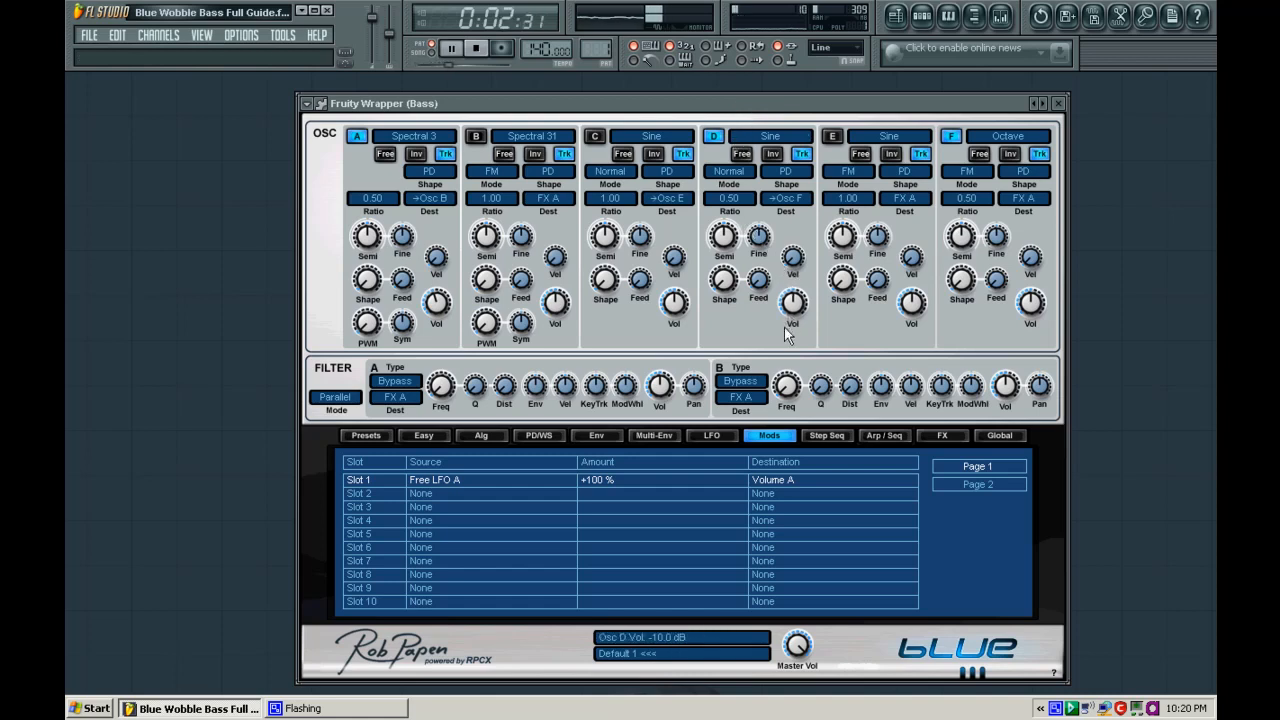
left_click_drag(786, 348, 721, 301)
key("space")
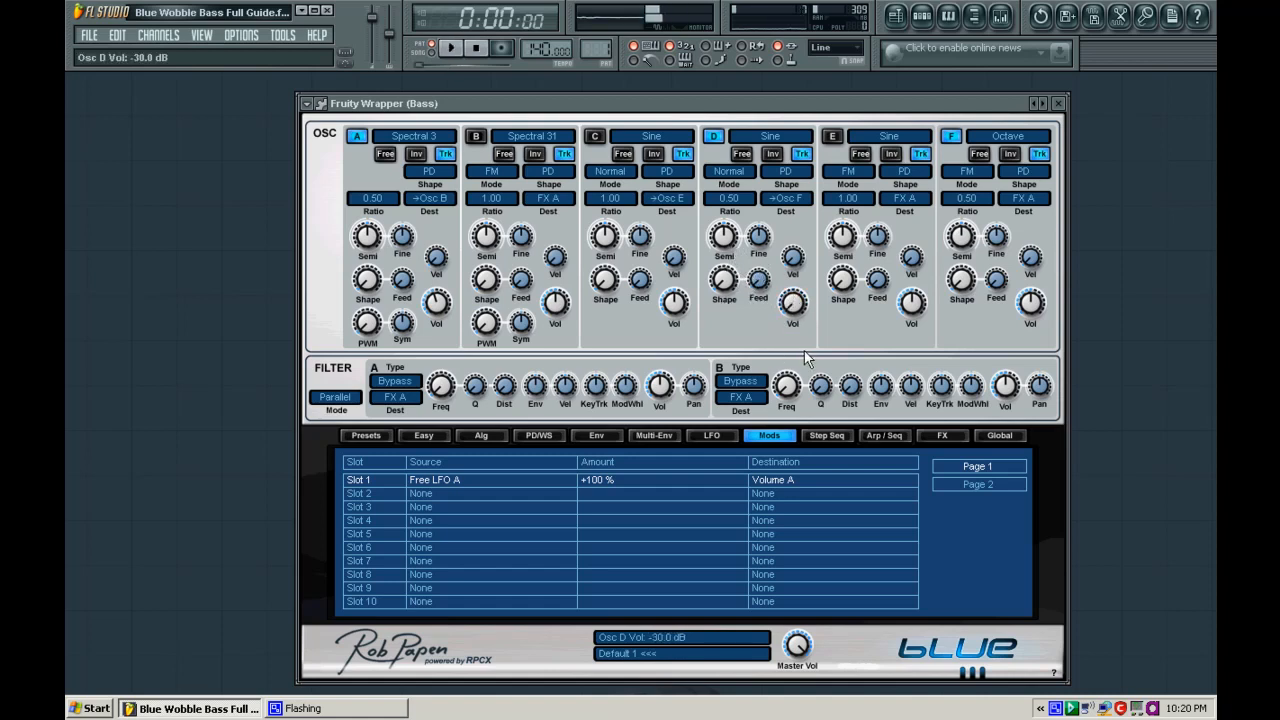
Assign Free LFO A to Volume D in modulation slot 2 with an amount of about +74 %
left_click(440, 494)
mouse_move(495, 527)
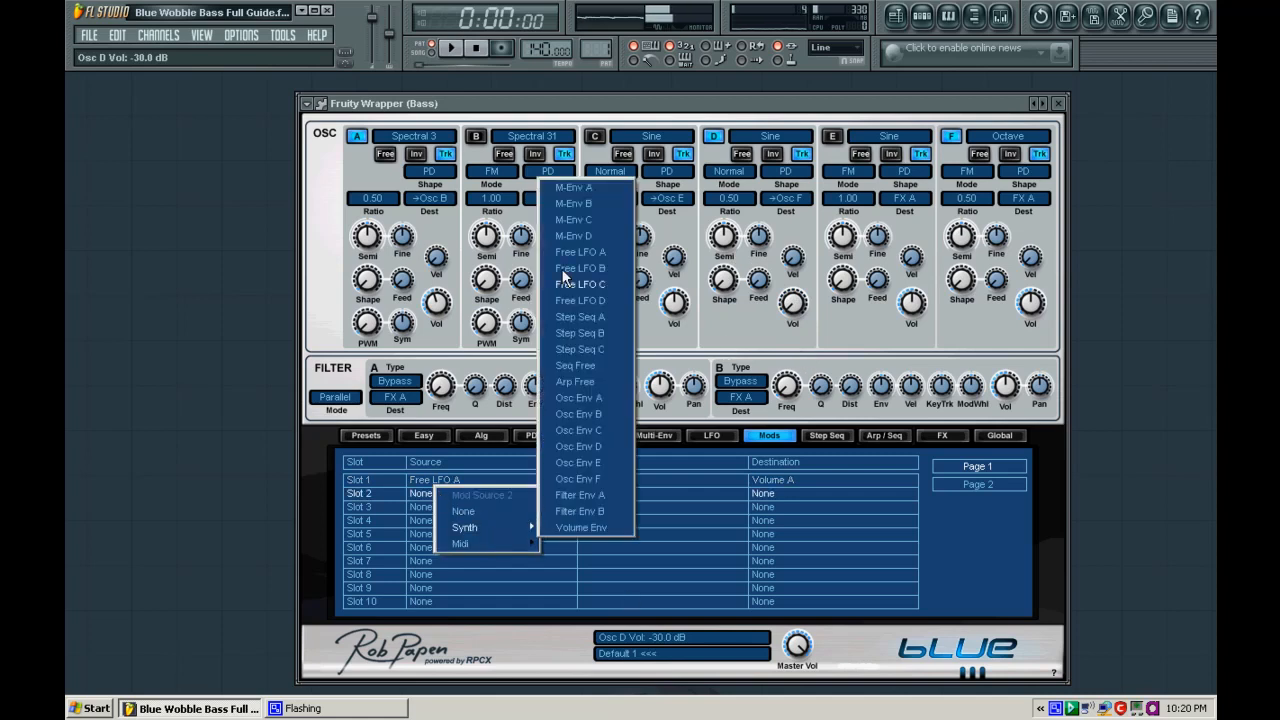
left_click(563, 268)
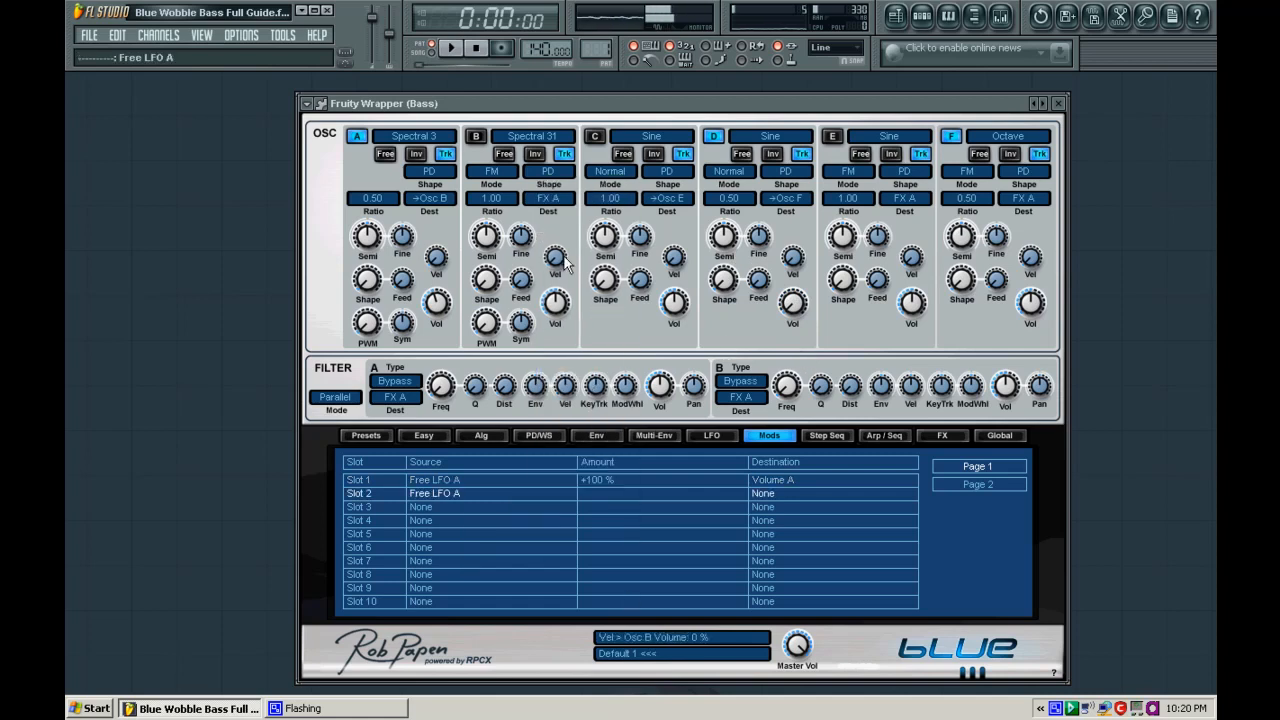
left_click(763, 495)
mouse_move(794, 368)
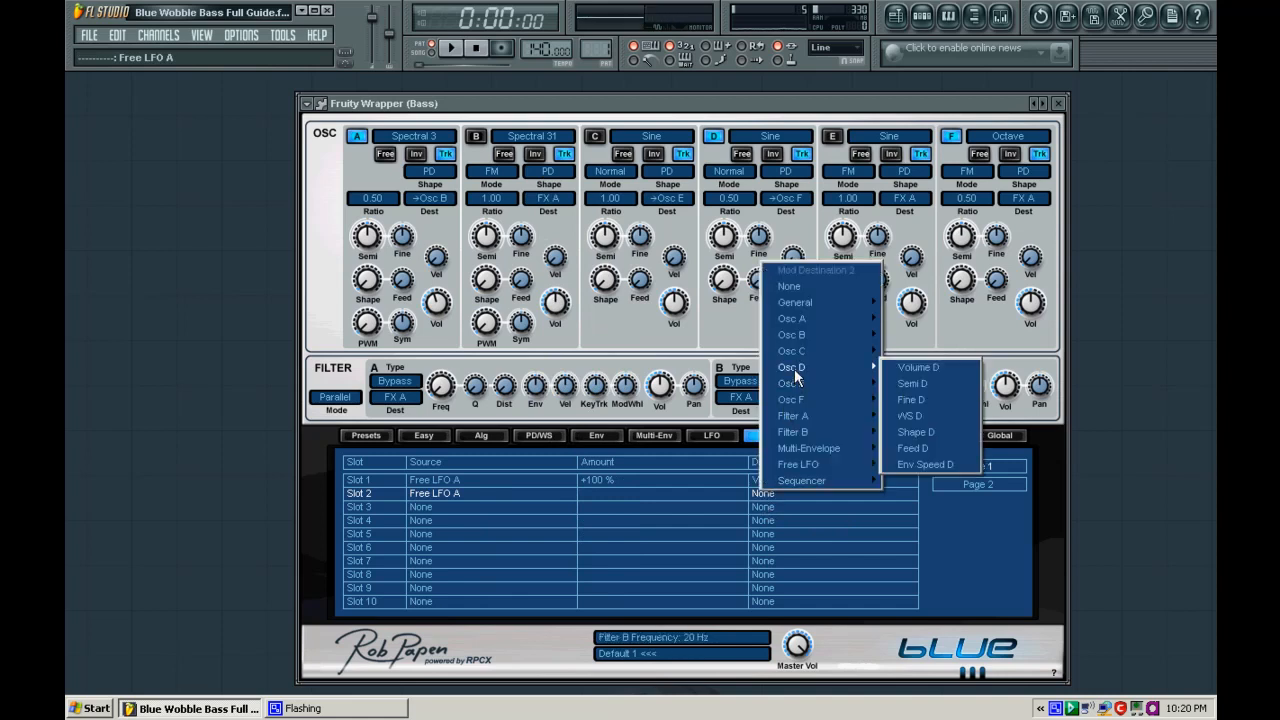
left_click(912, 368)
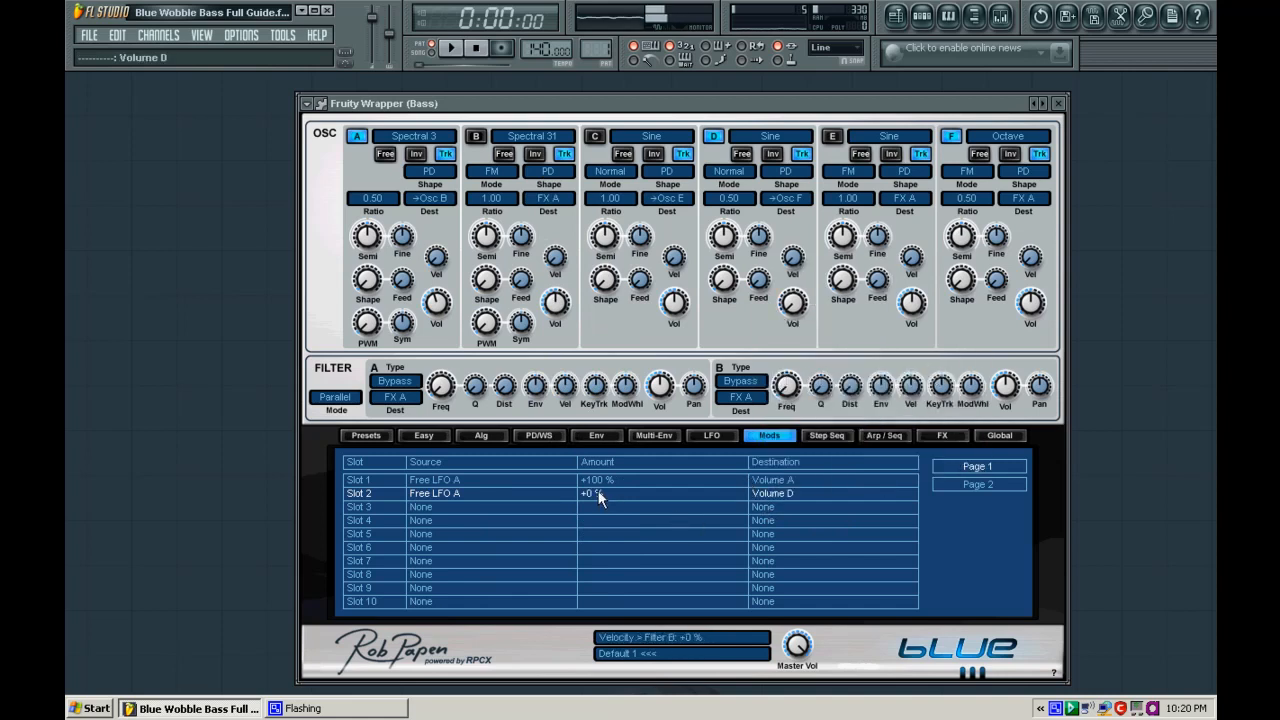
left_click_drag(596, 494, 592, 448)
left_click_drag(595, 497, 597, 474)
key("space")
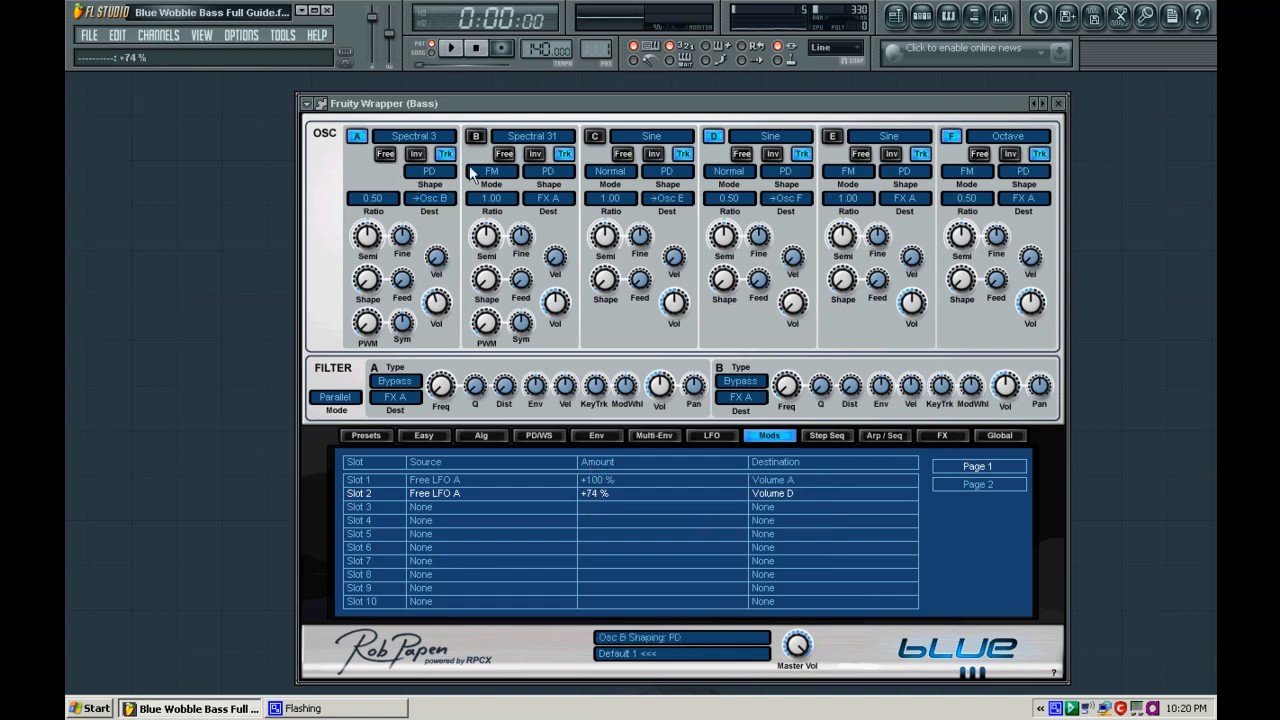
Raise oscillator D's volume to -17.6 dB and slot 2's amount to +93 % while auditioning the sound
key("space")
key("space")
key("space")
scroll(607, 487, "up", 5)
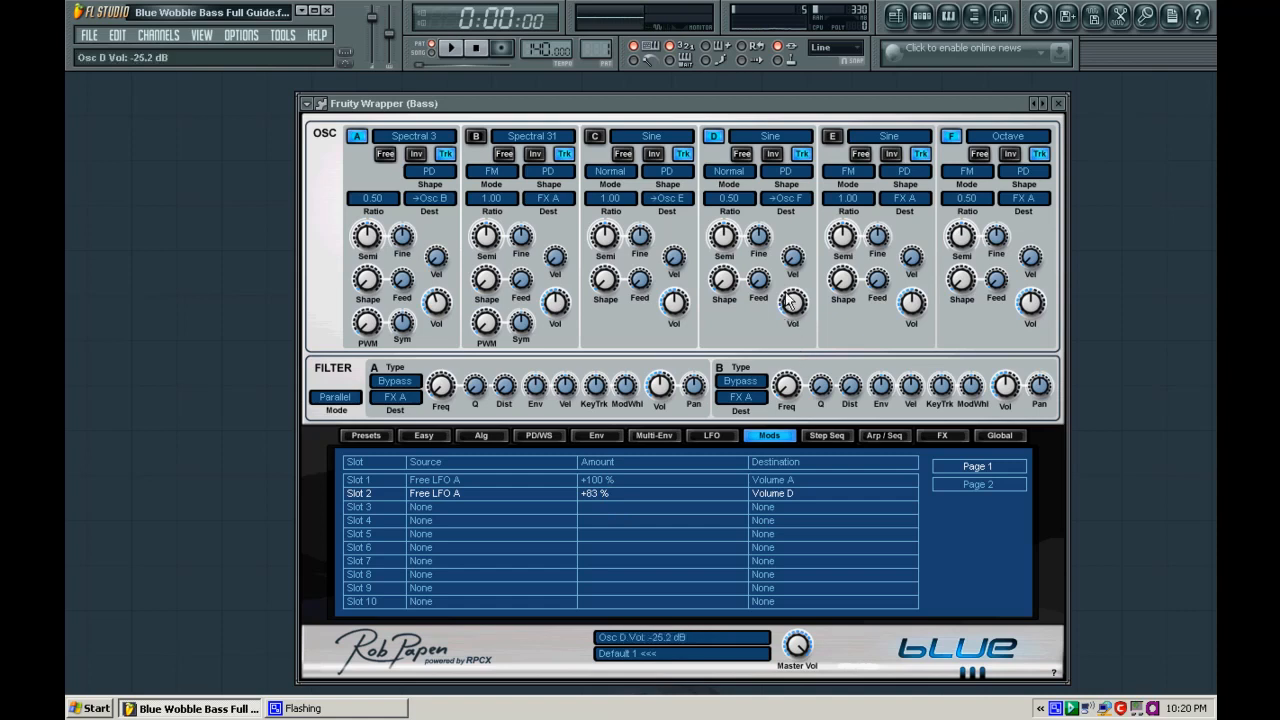
key("space")
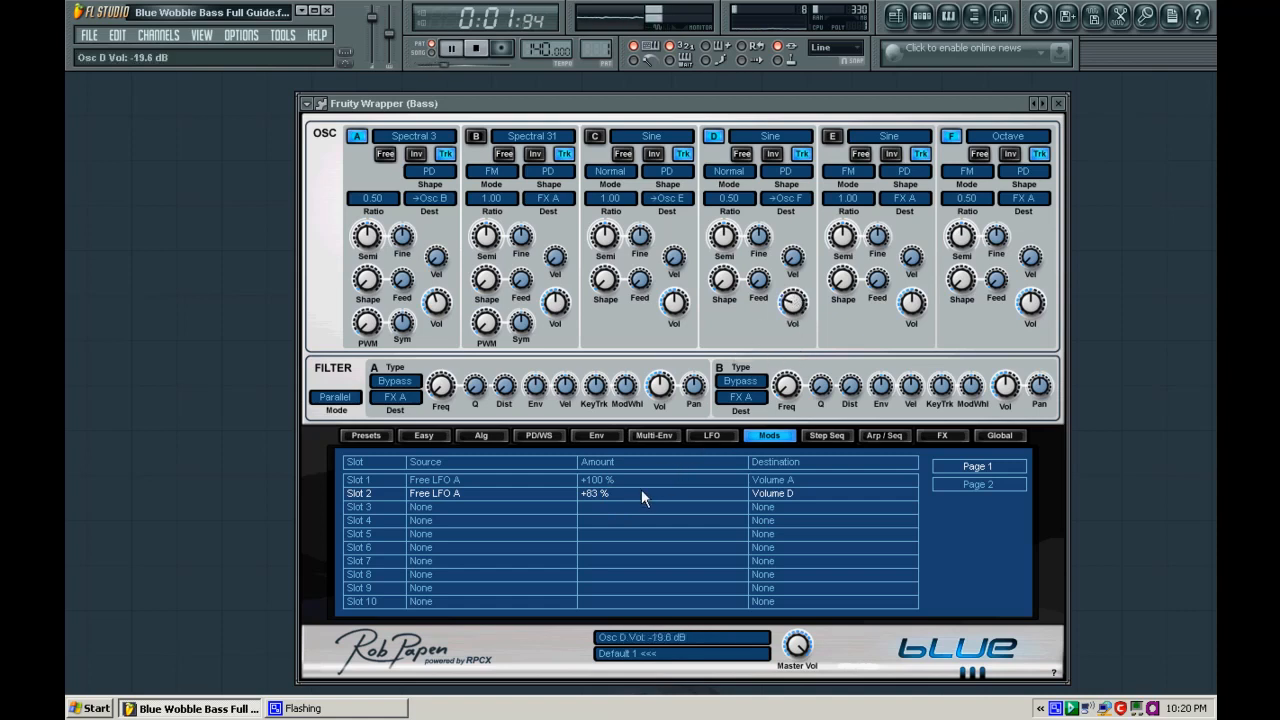
scroll(640, 487, "up", 10)
scroll(792, 302, "up", 2)
key("space")
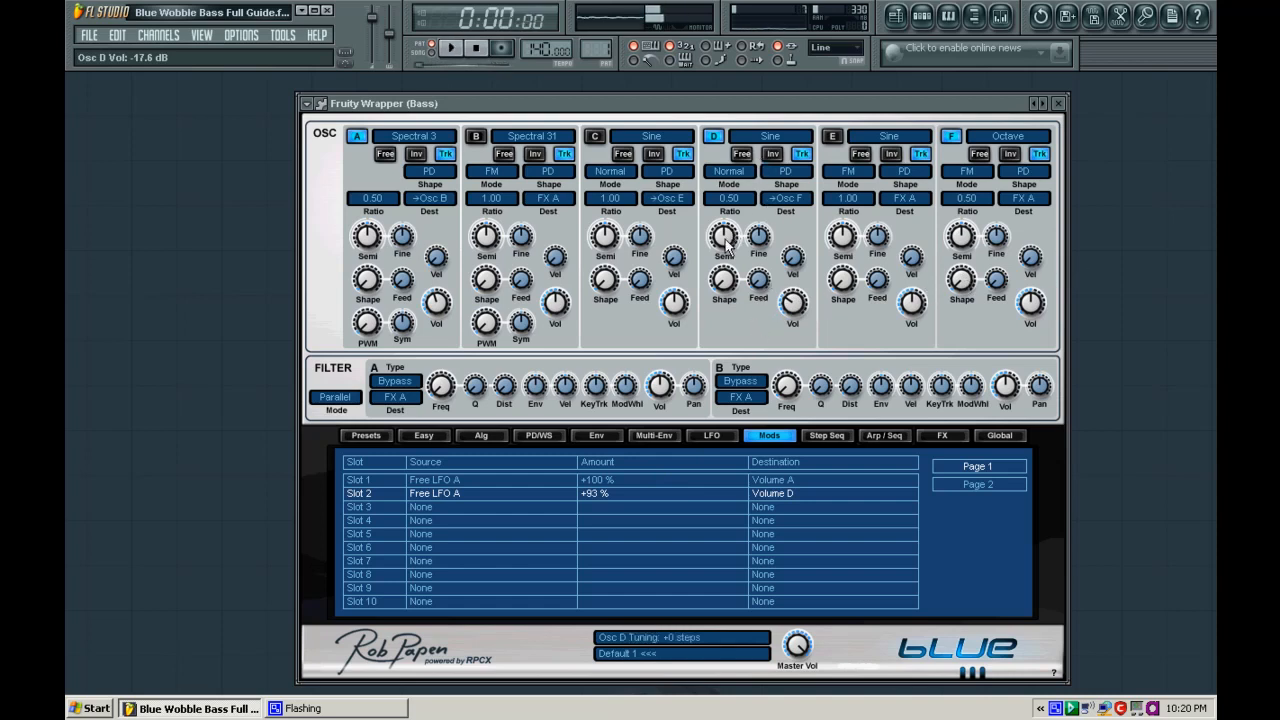
Try oscillator D's semitone tuning at -12 steps and bring it back up
left_click_drag(724, 236, 721, 251)
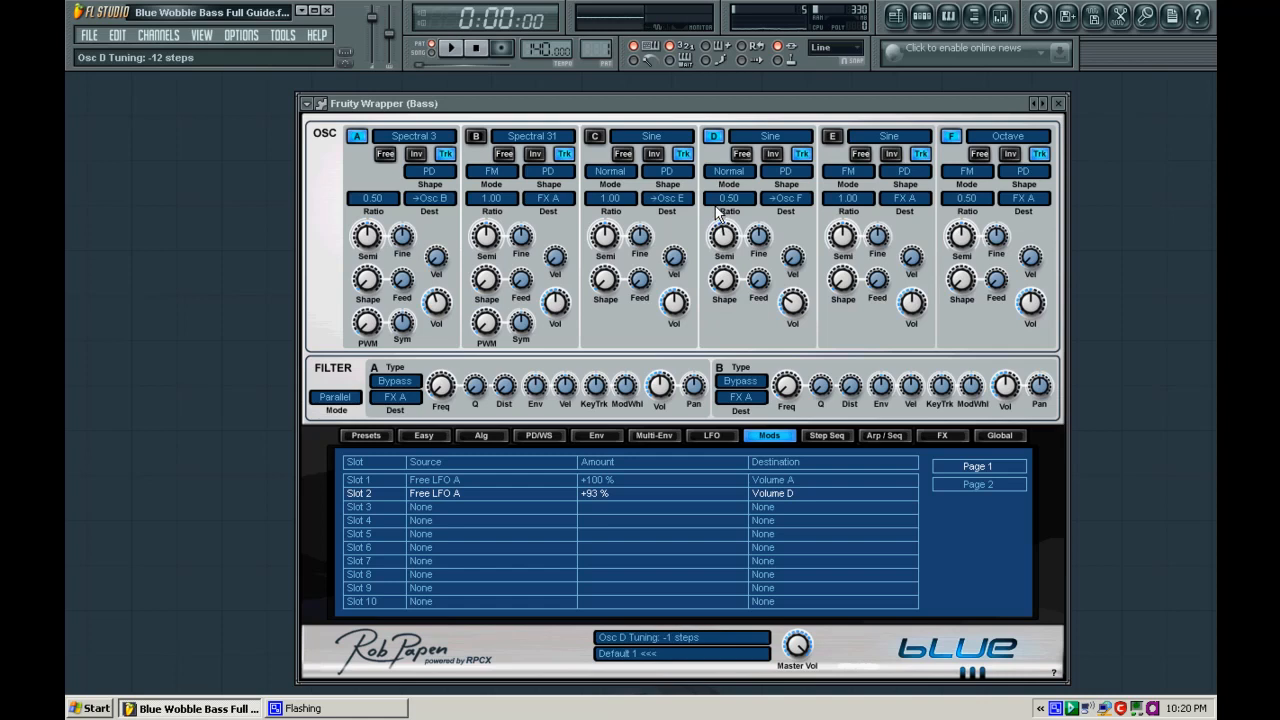
left_click_drag(715, 206, 721, 229)
scroll(722, 229, "up", 2)
scroll(722, 236, "down", 1)
scroll(722, 236, "up", 2)
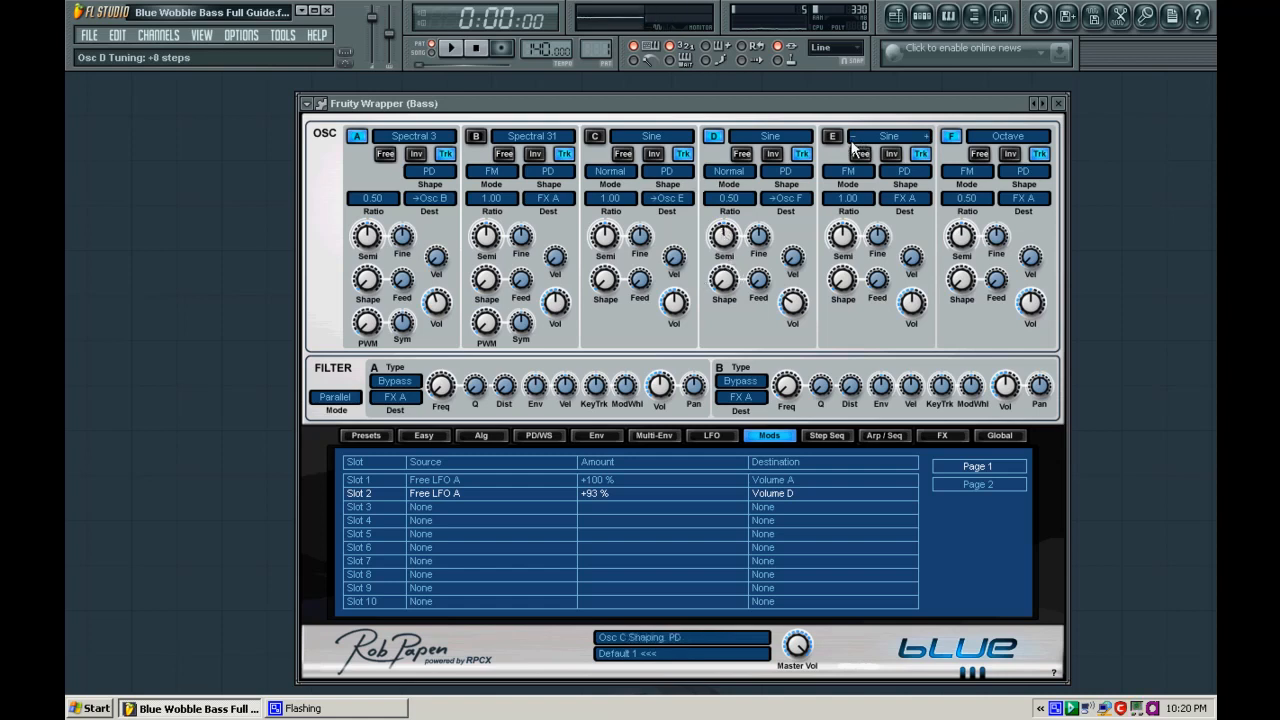
Turn oscillator B back on and lower its volume to -15.2 dB while auditioning the combined sound
left_click(480, 140)
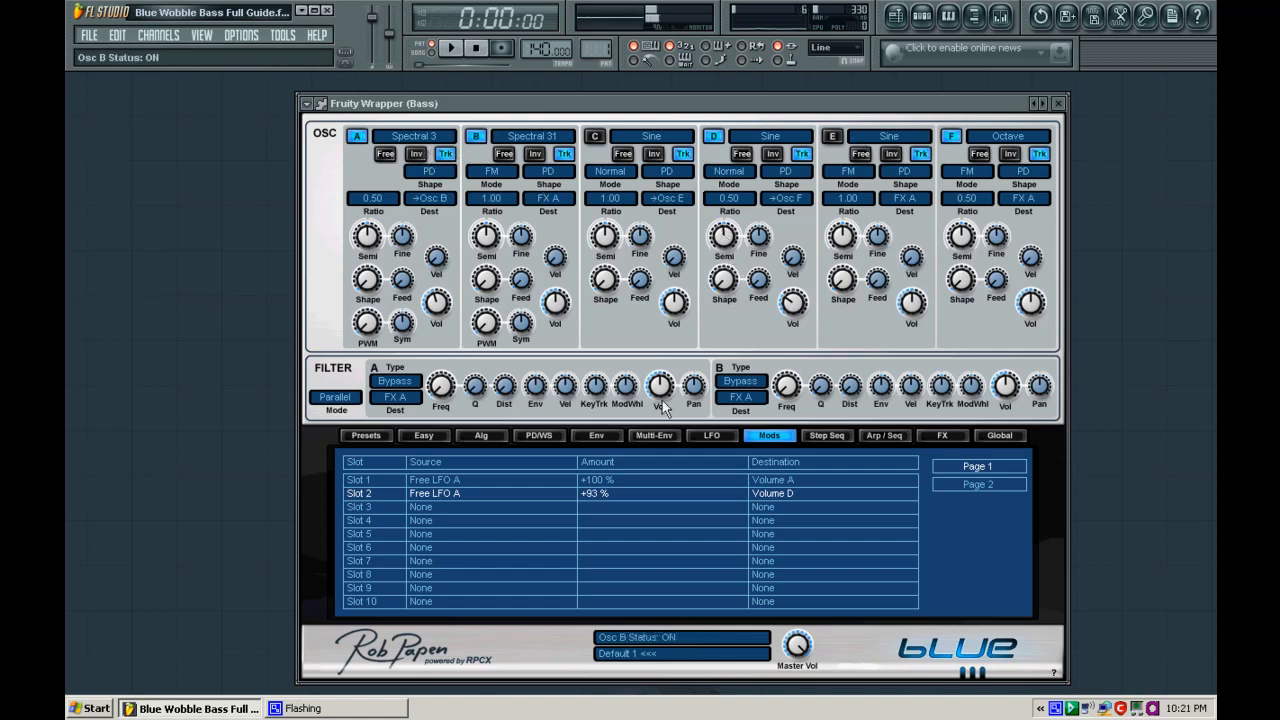
key("space")
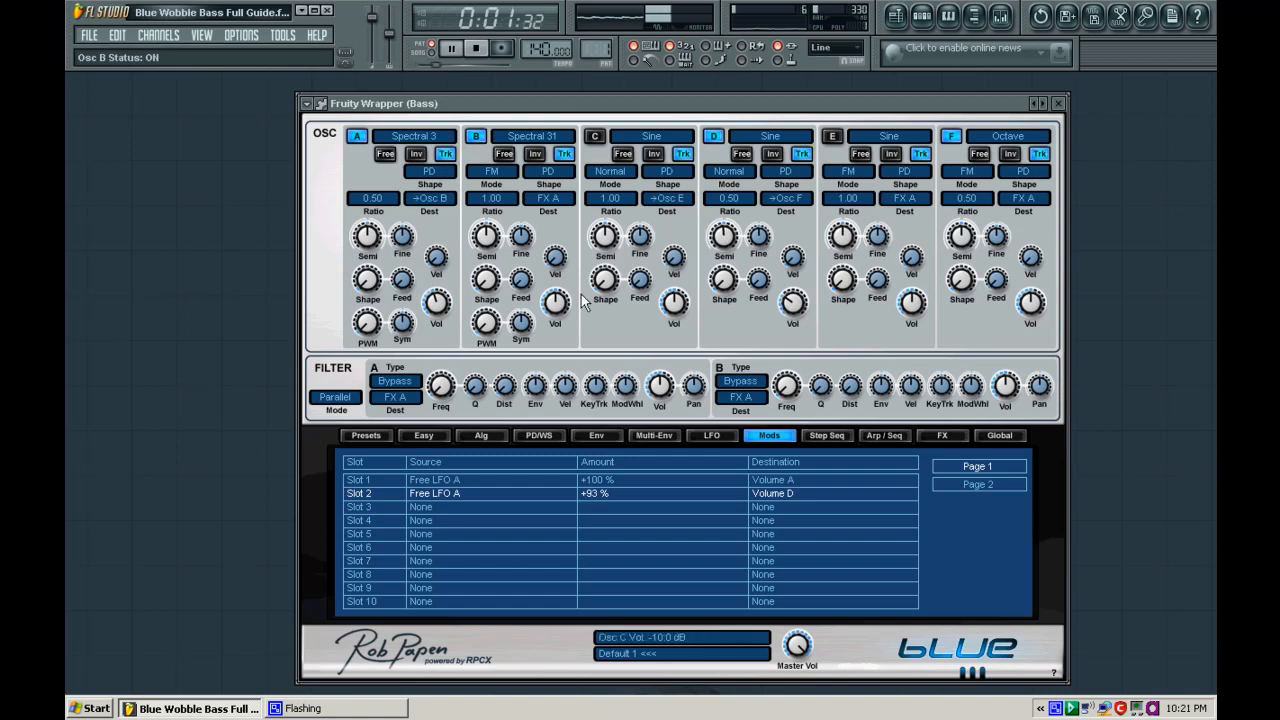
left_click_drag(555, 300, 562, 314)
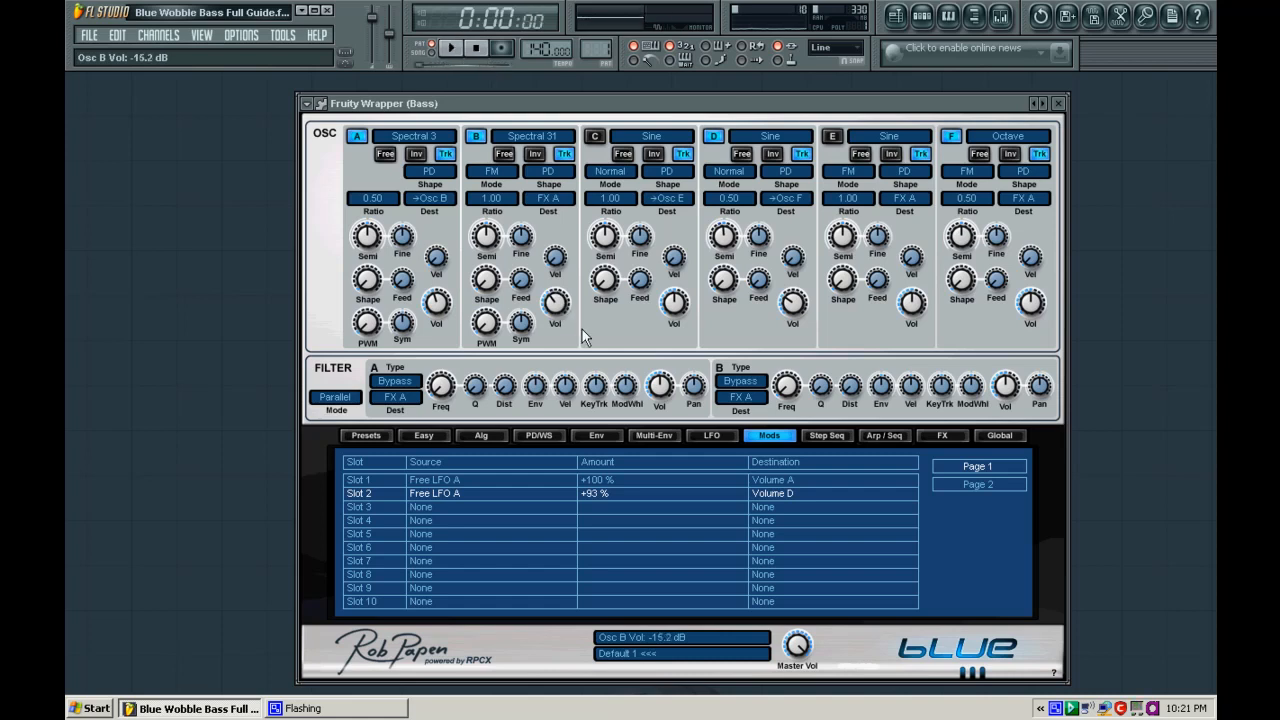
key("space")
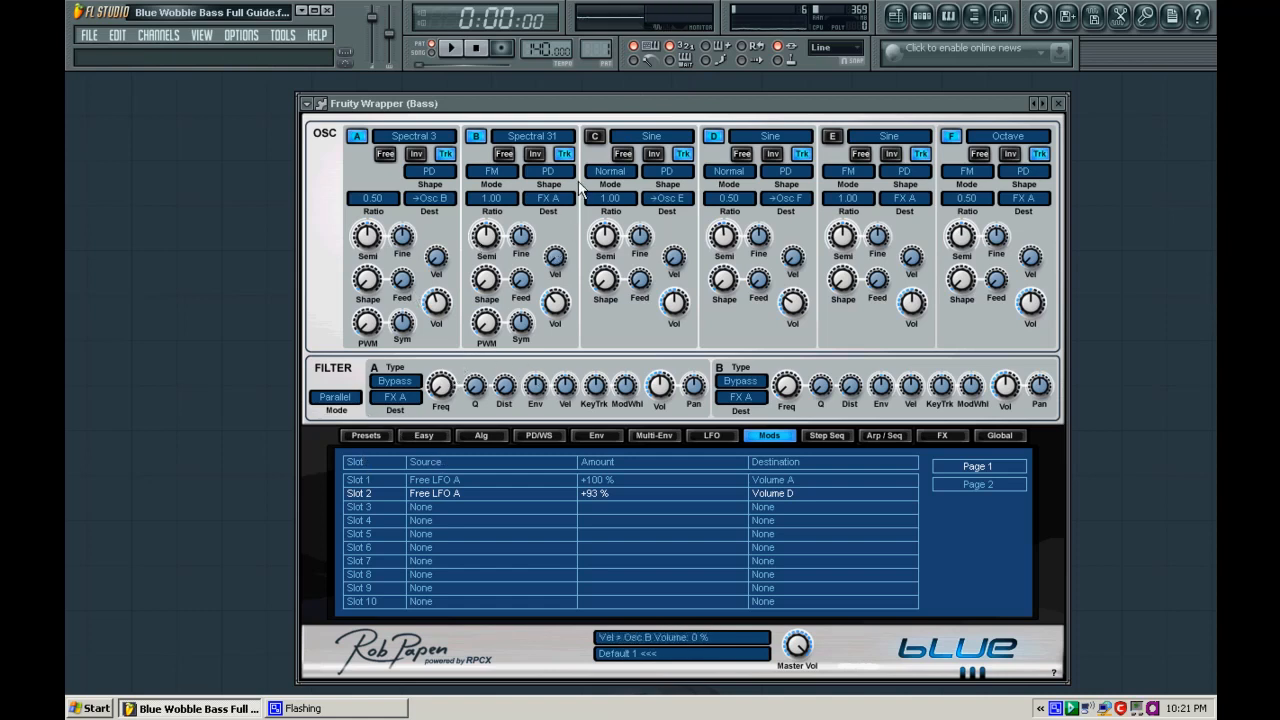
Route the outputs of oscillators B and F to Filt A+B
left_click(548, 198)
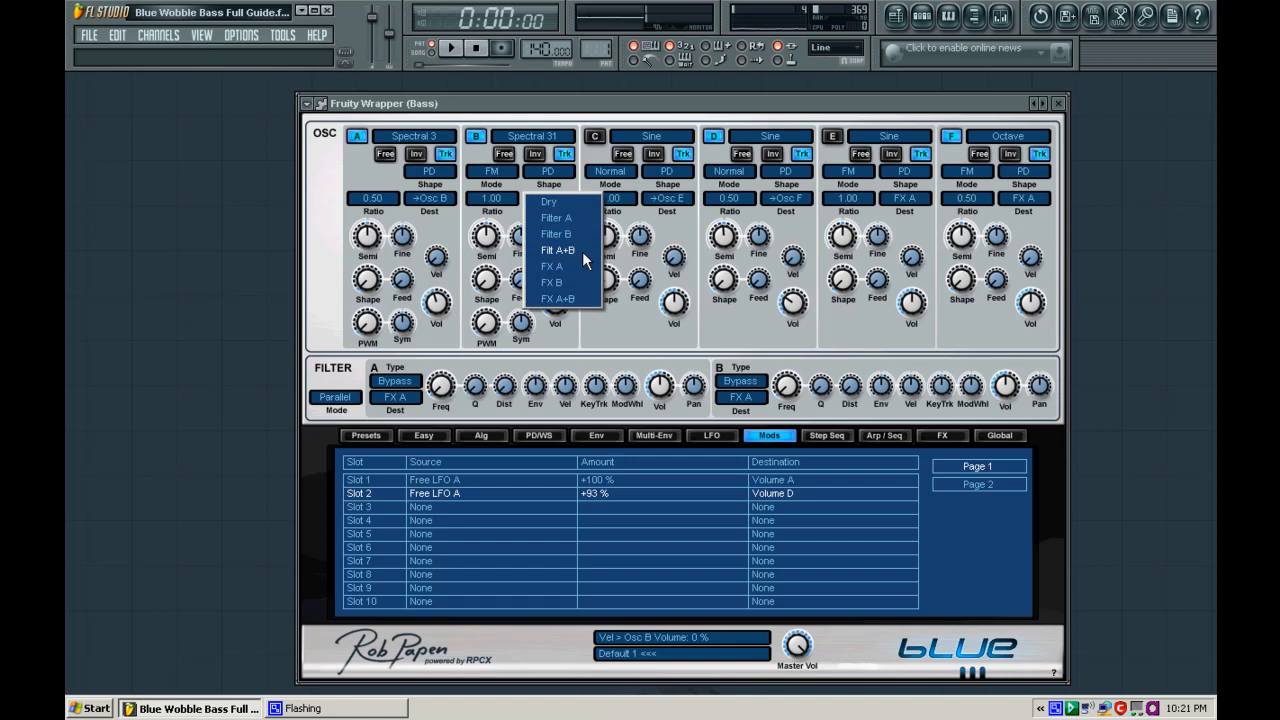
left_click(582, 251)
left_click(1024, 197)
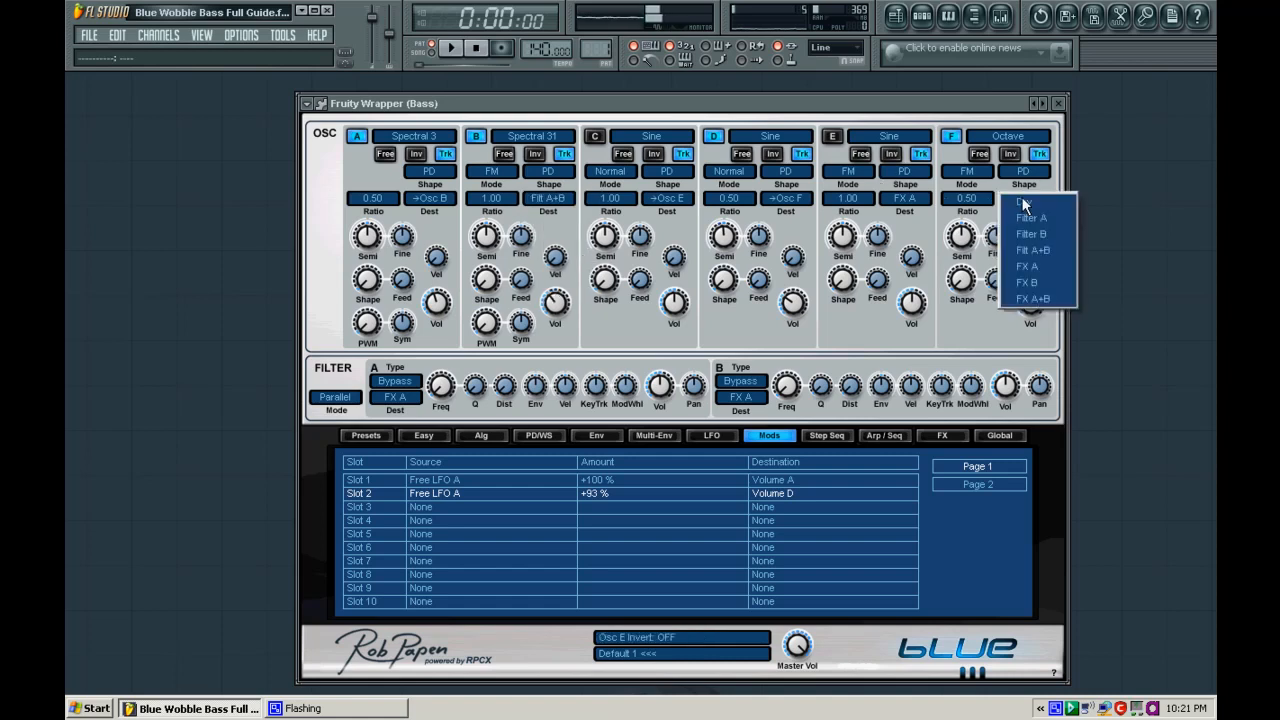
left_click(1047, 249)
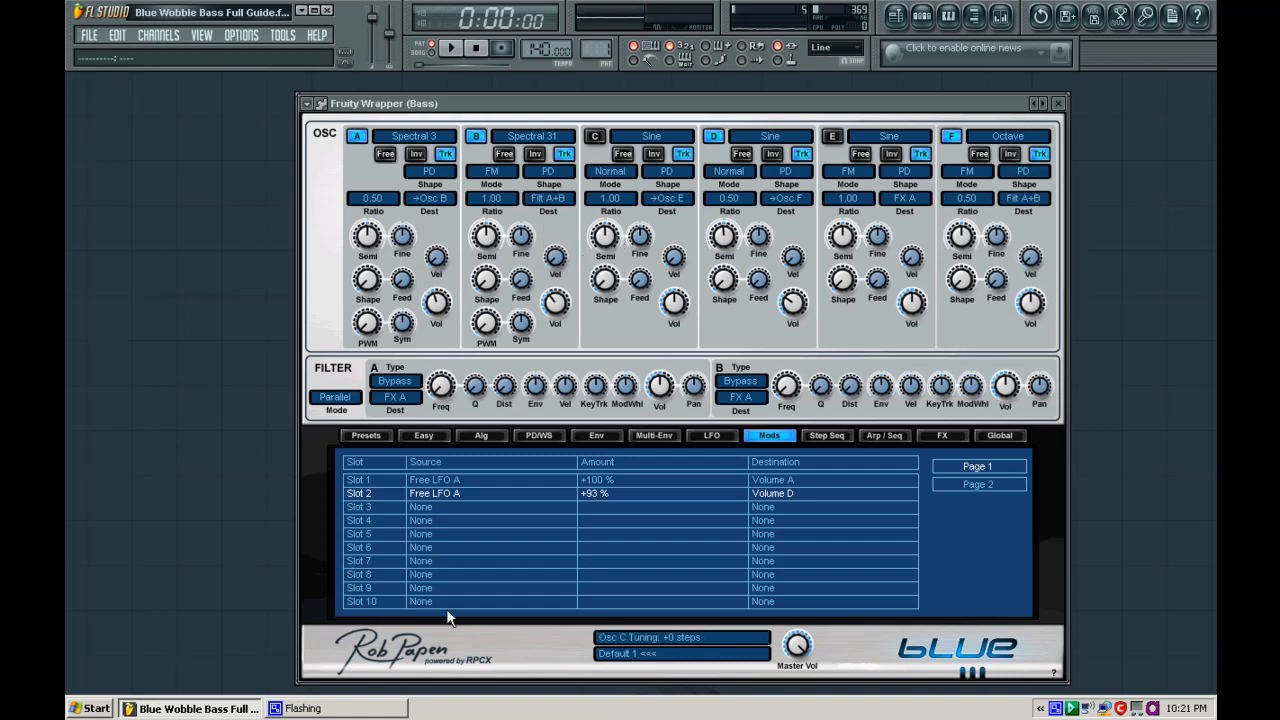
Set filter A's type to 12dB LP and filter B's type to Comb
left_click(396, 381)
left_click(438, 434)
left_click(738, 380)
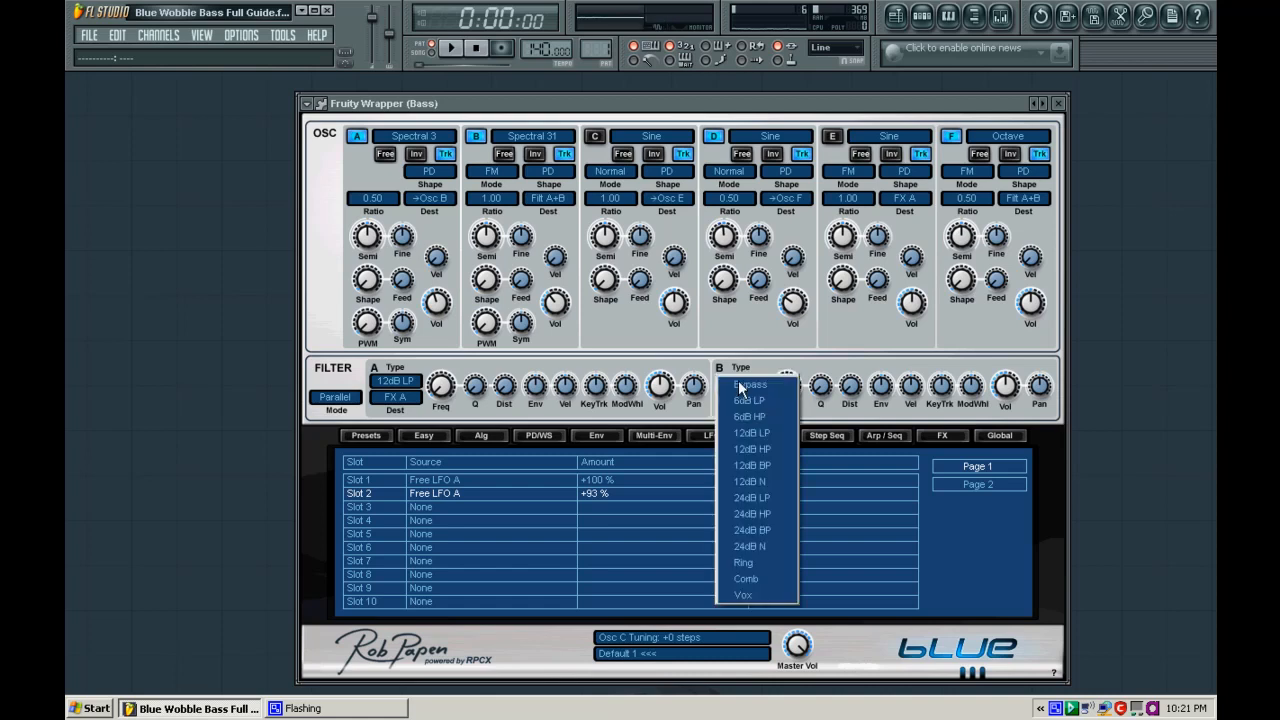
left_click(751, 580)
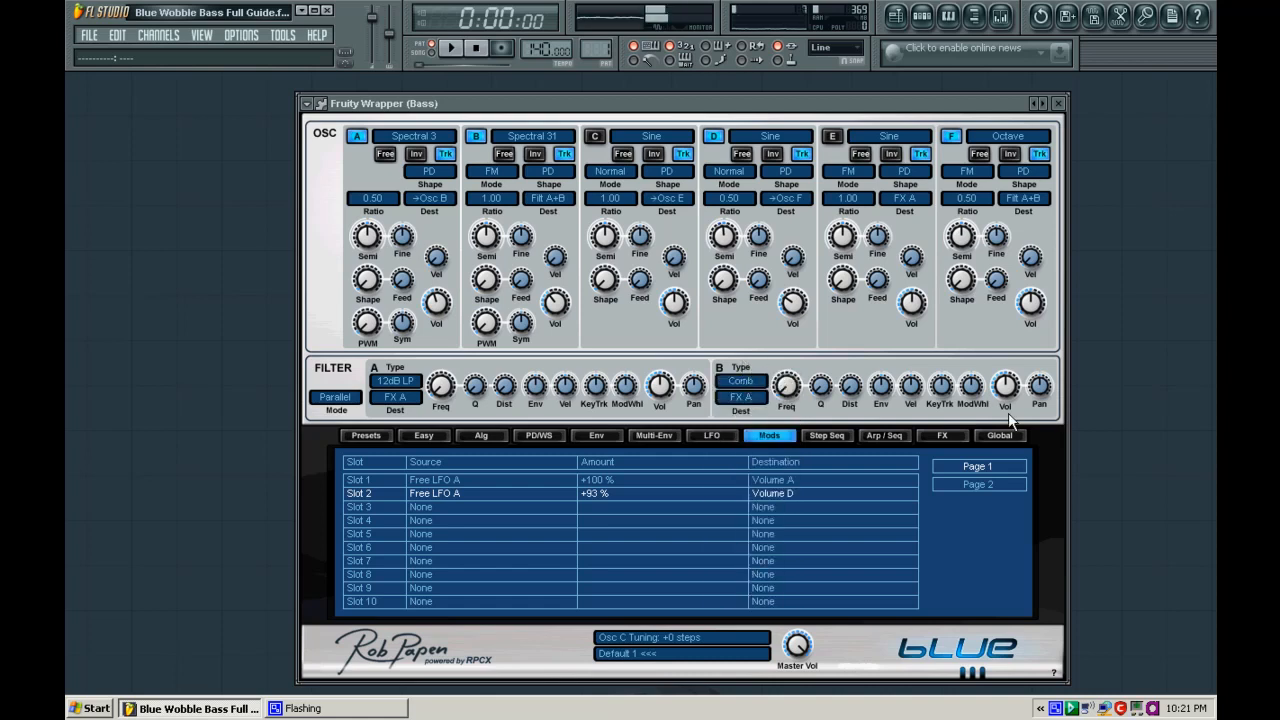
Silence filter B's volume and set filter A's frequency to 394 Hz, resonance to 24 % and distortion to 35 %
left_click_drag(1007, 393, 988, 485)
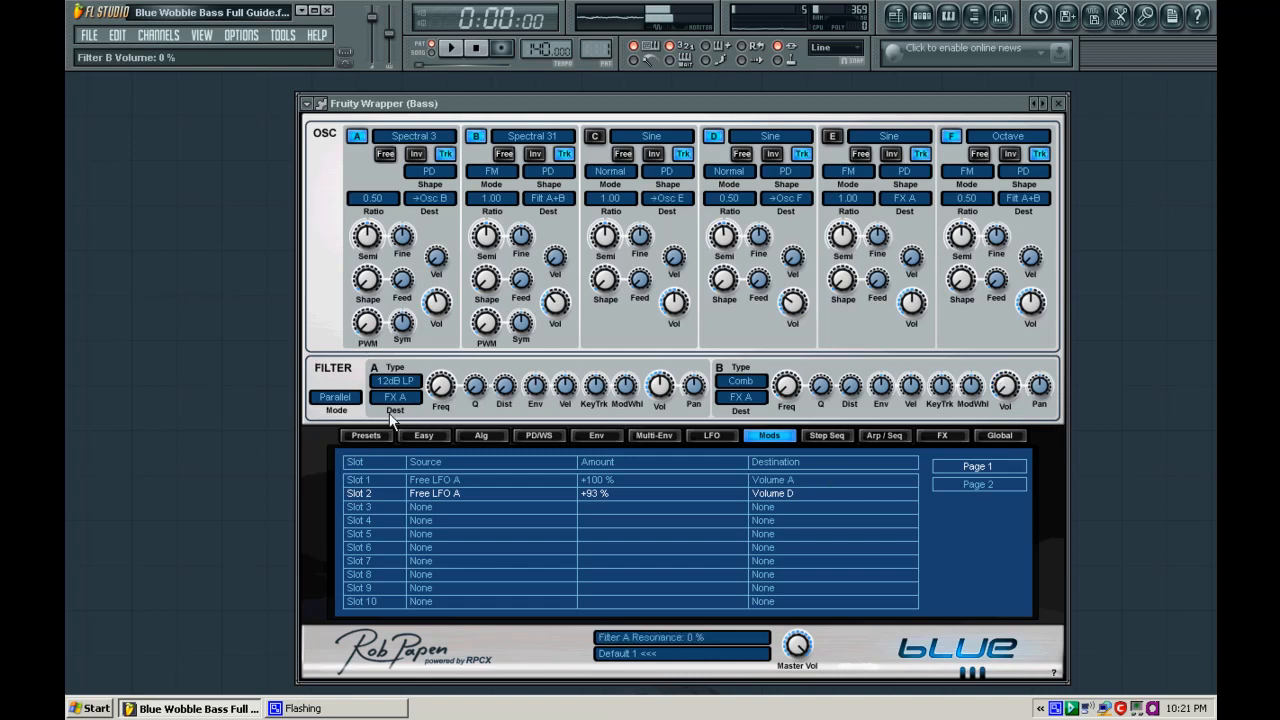
left_click_drag(440, 390, 435, 350)
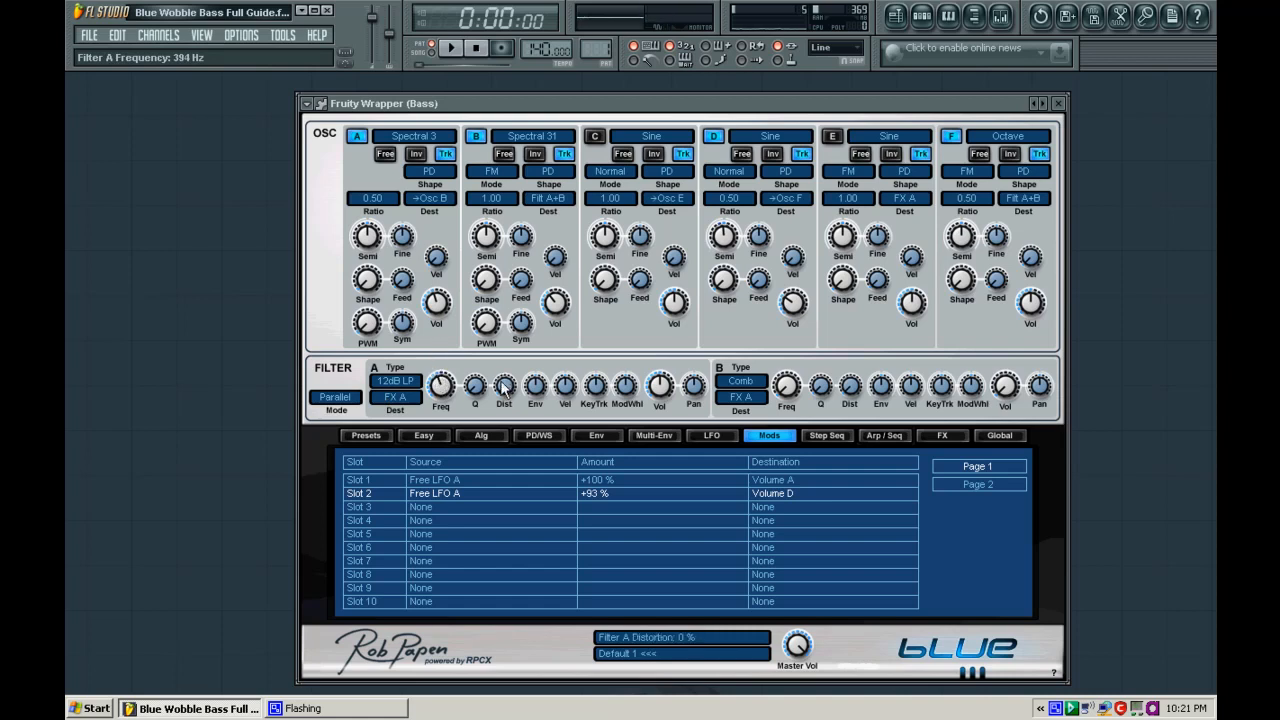
mouse_move(506, 390)
left_mouse_down()
mouse_move(500, 360)
mouse_move(502, 374)
left_mouse_up()
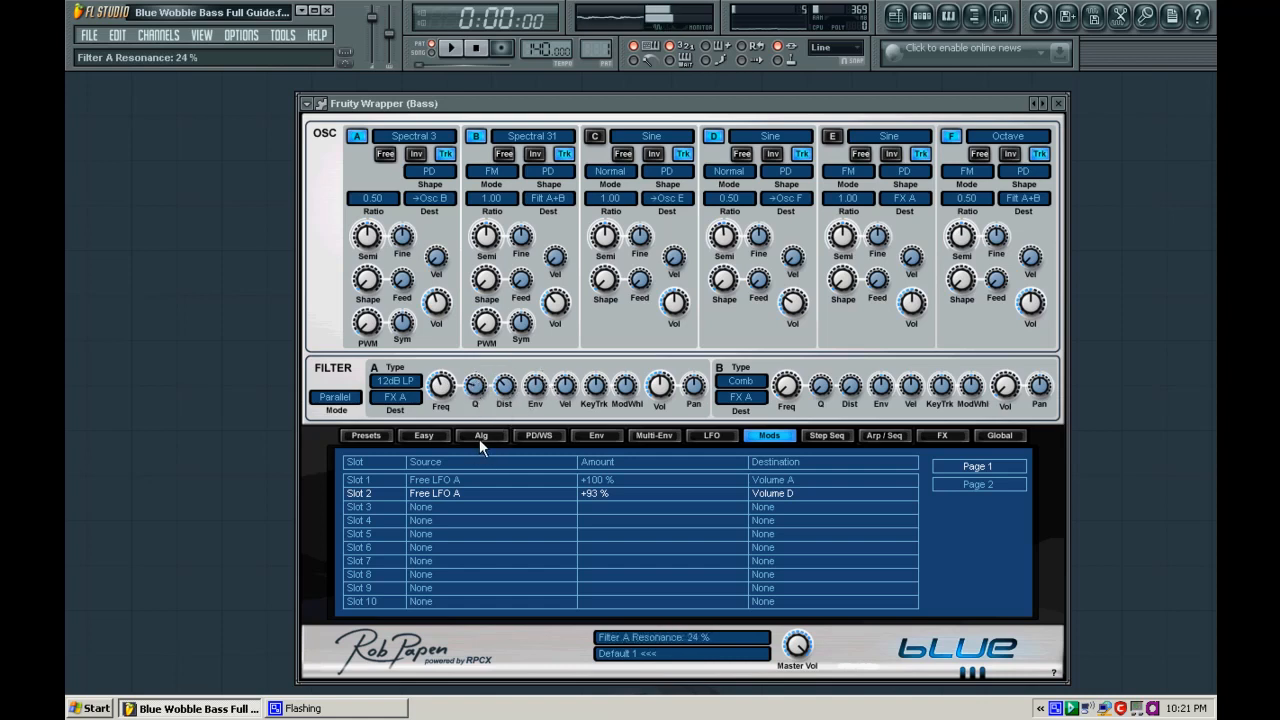
Assign Free LFO A to Filter A Freq in modulation slot 3 at +84 % and audition the sound
left_click(447, 509)
mouse_move(487, 545)
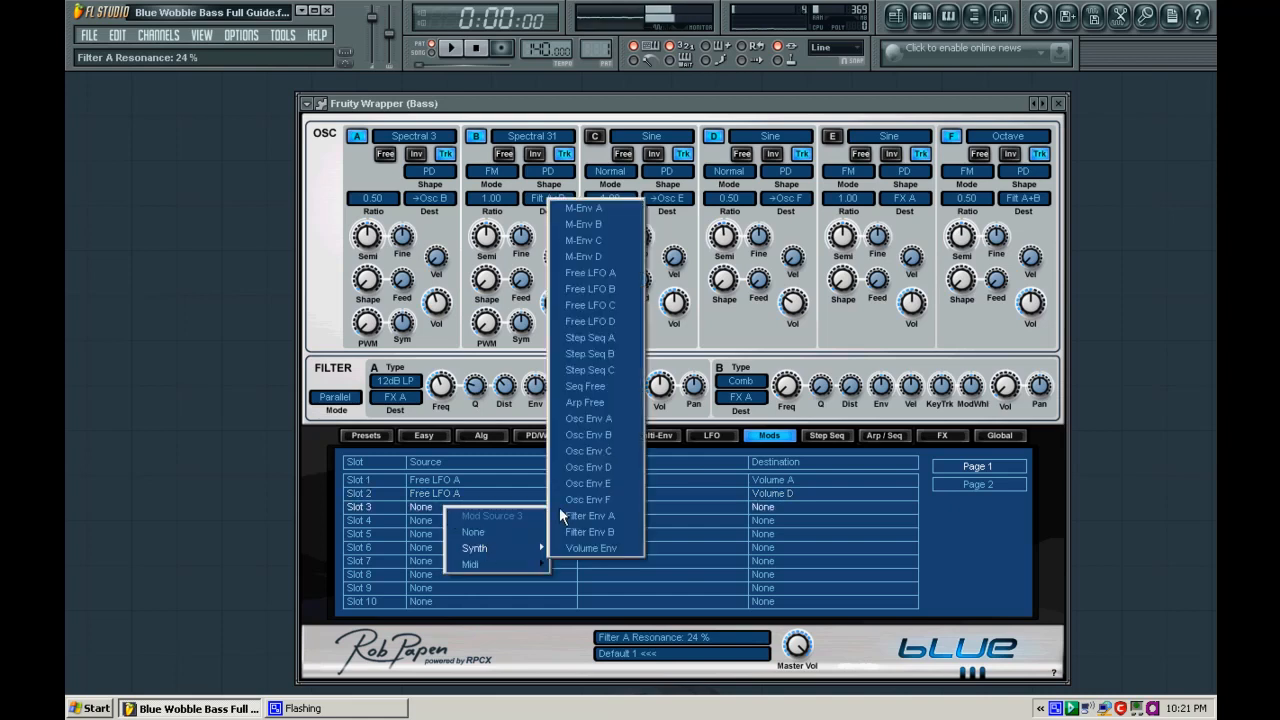
left_click(598, 272)
left_click(788, 509)
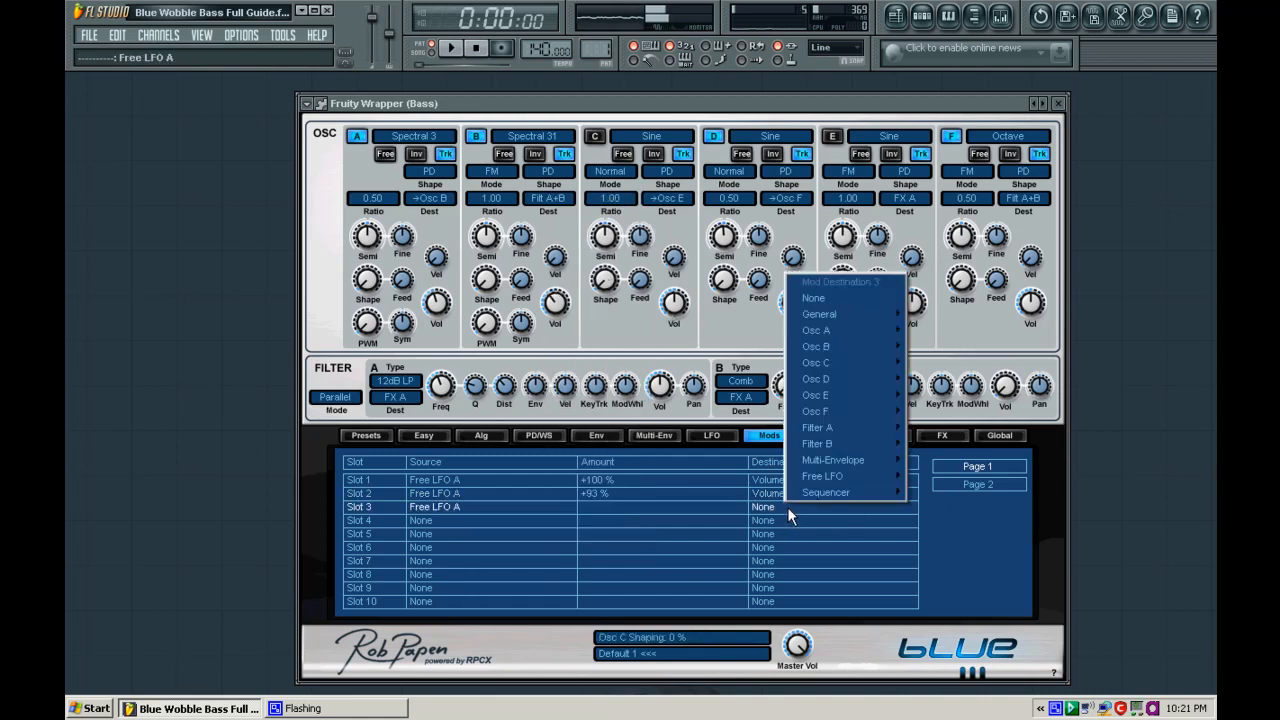
mouse_move(841, 429)
left_click(927, 434)
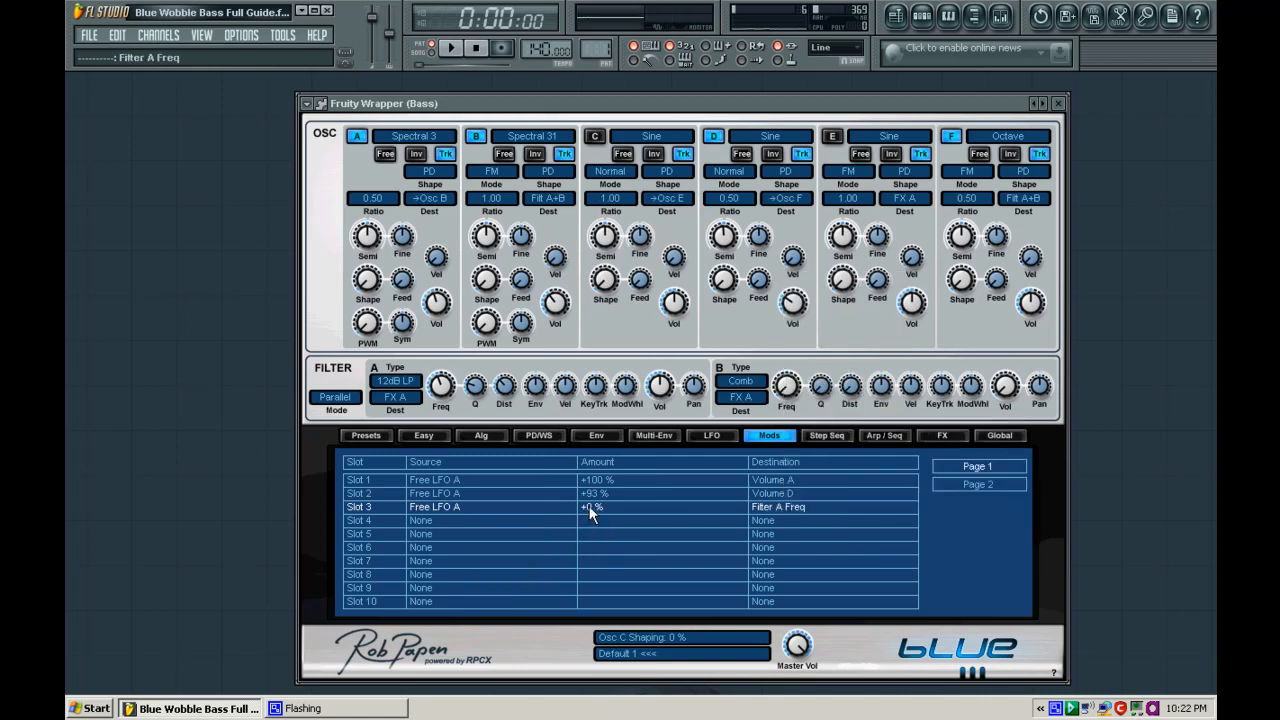
left_click_drag(589, 509, 589, 430)
key("space")
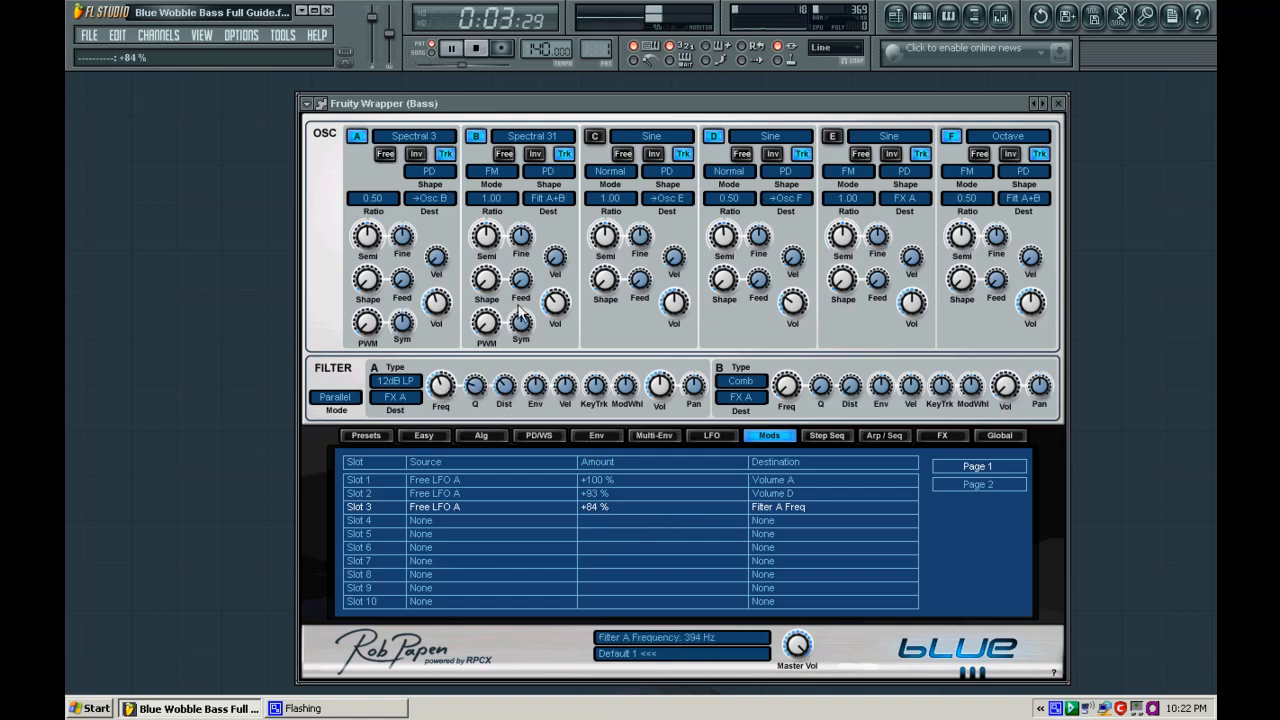
key("space")
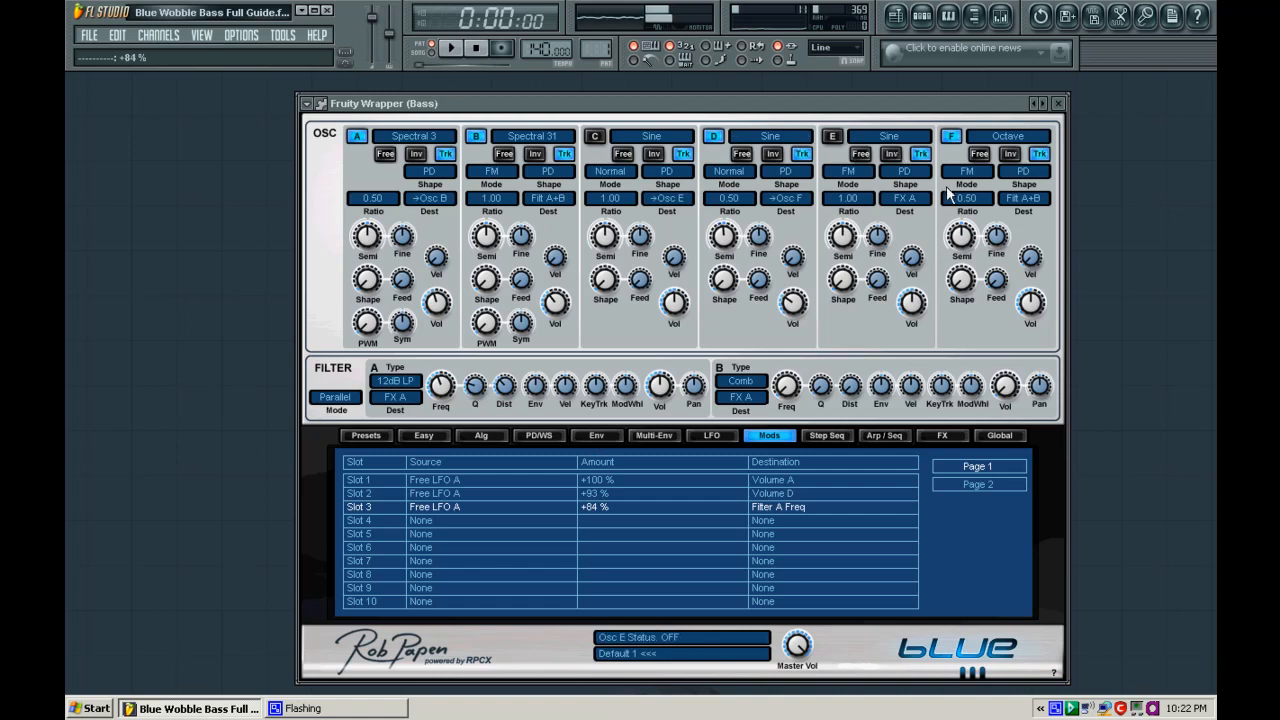
Turn on oscillator E, set its ratio to 0.50 and route its output to Dry
left_click(832, 136)
left_click(853, 195)
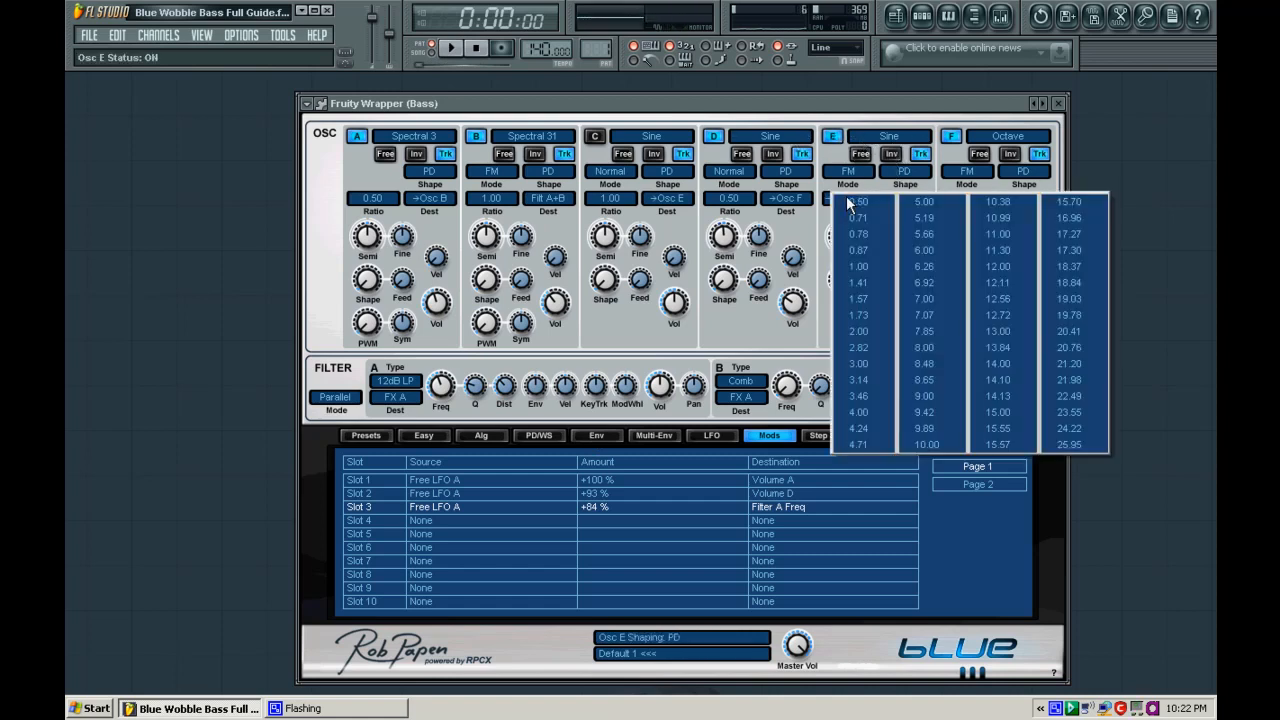
left_click(853, 208)
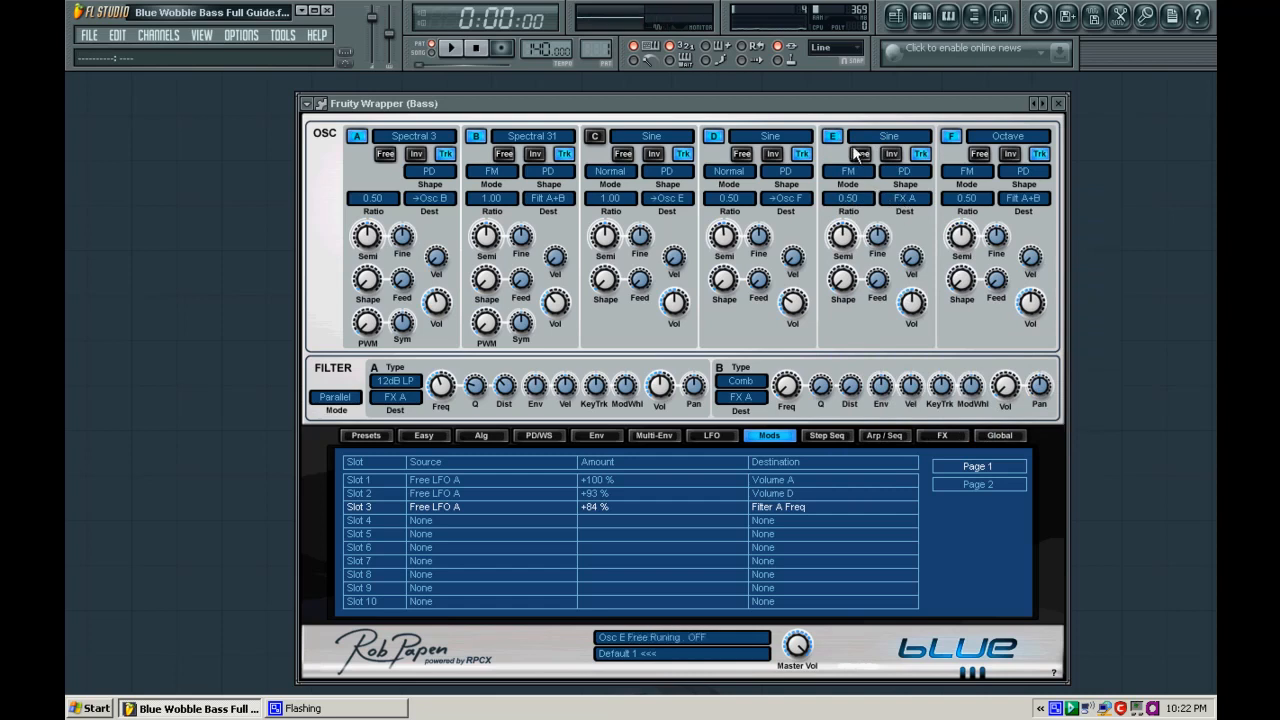
left_click(907, 202)
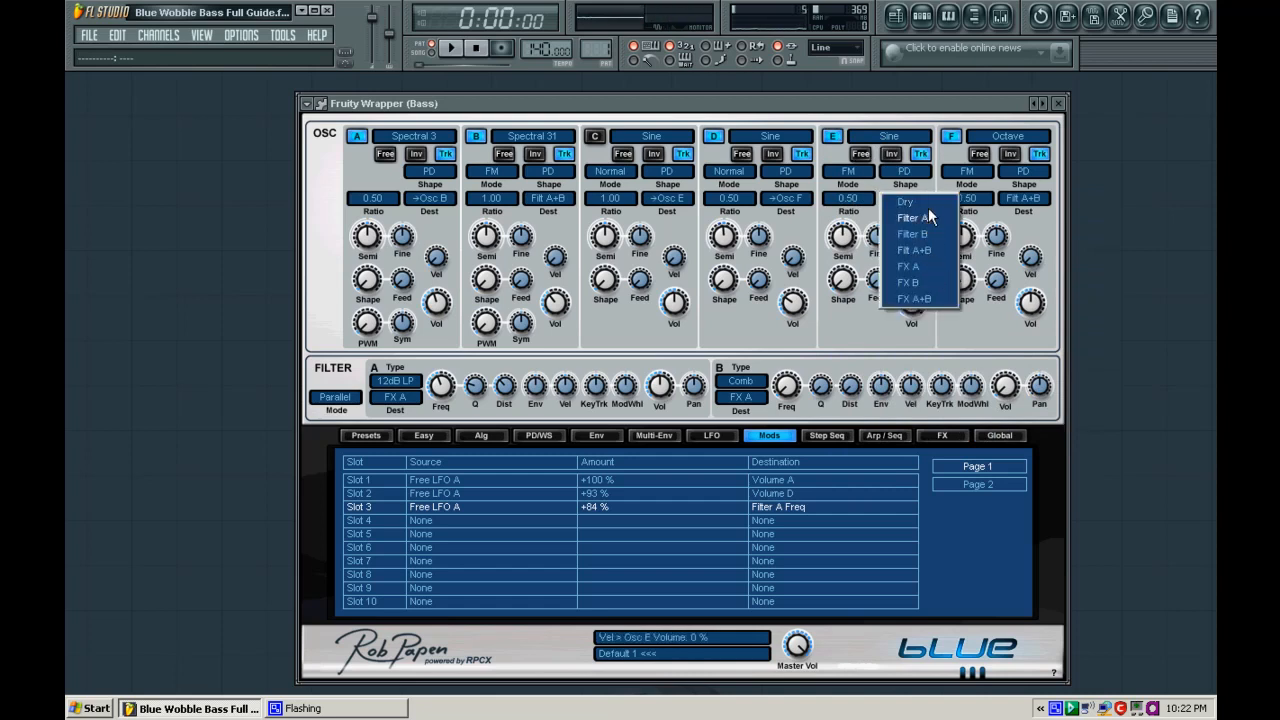
left_click(929, 202)
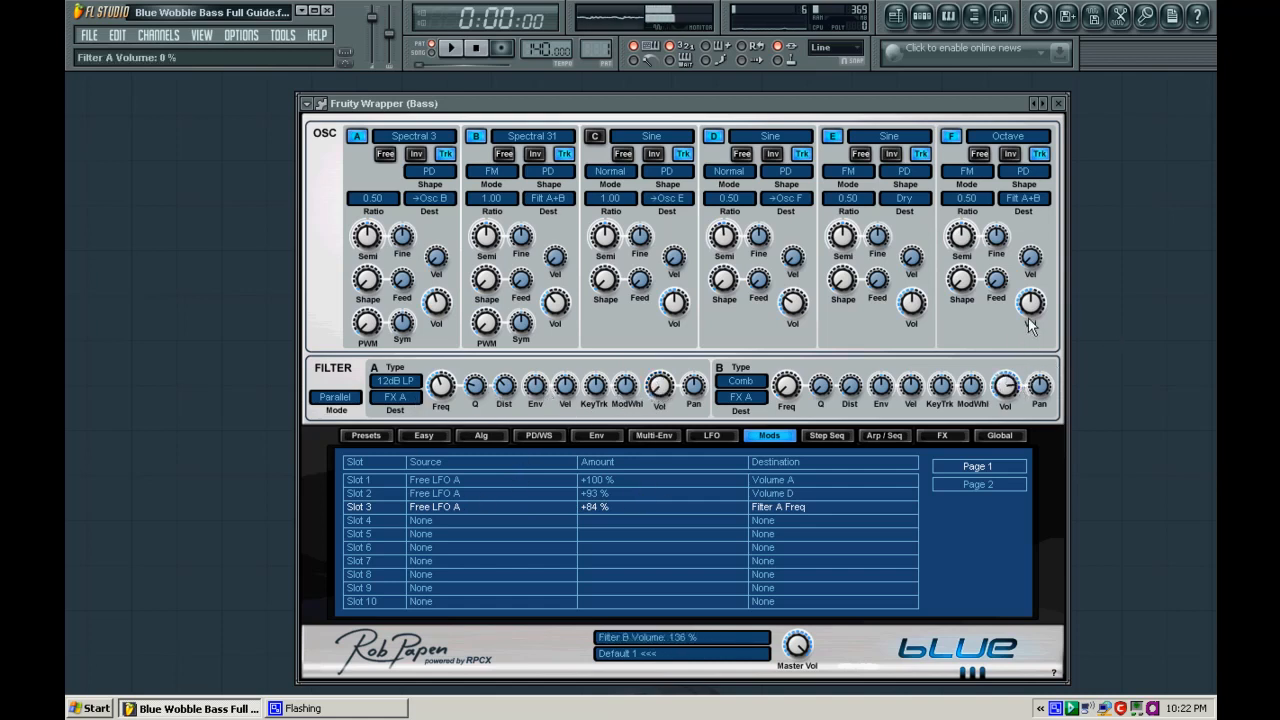
With filter A silenced, set filter B's volume to 102 %, resonance to 36 % and frequency to 1.3 kHz while auditioning
left_click_drag(1012, 338, 1012, 327)
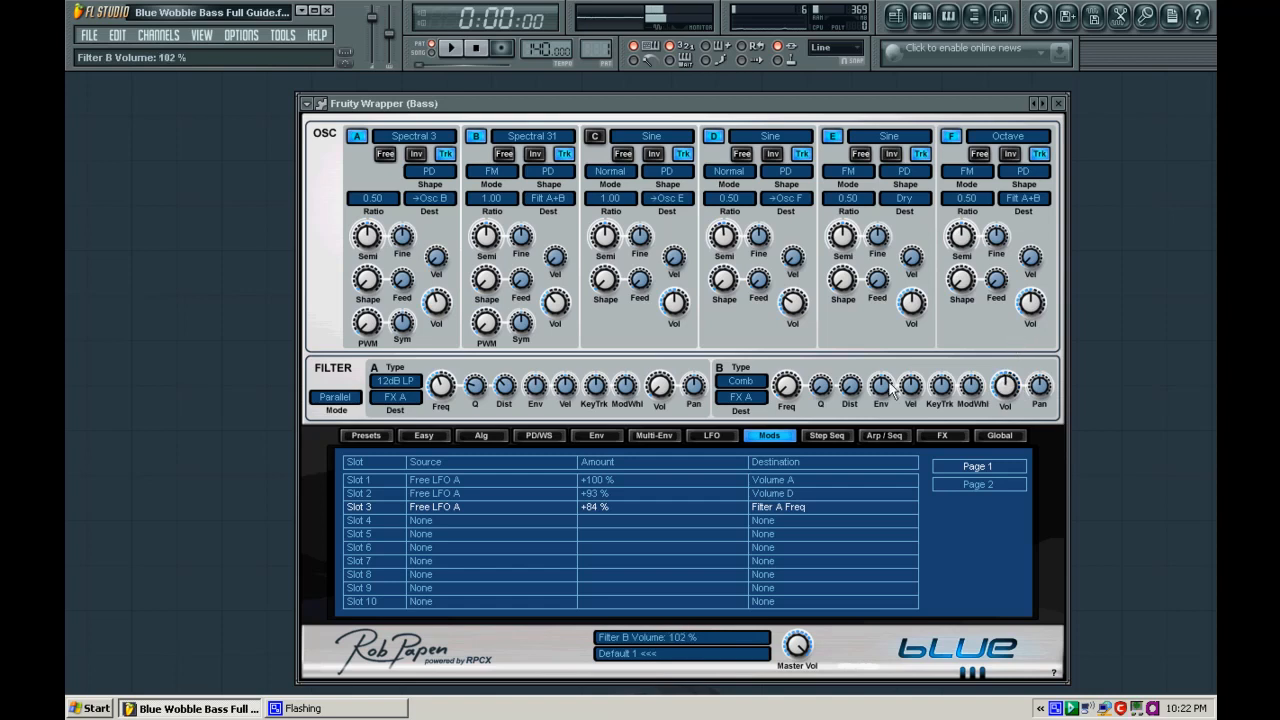
key("space")
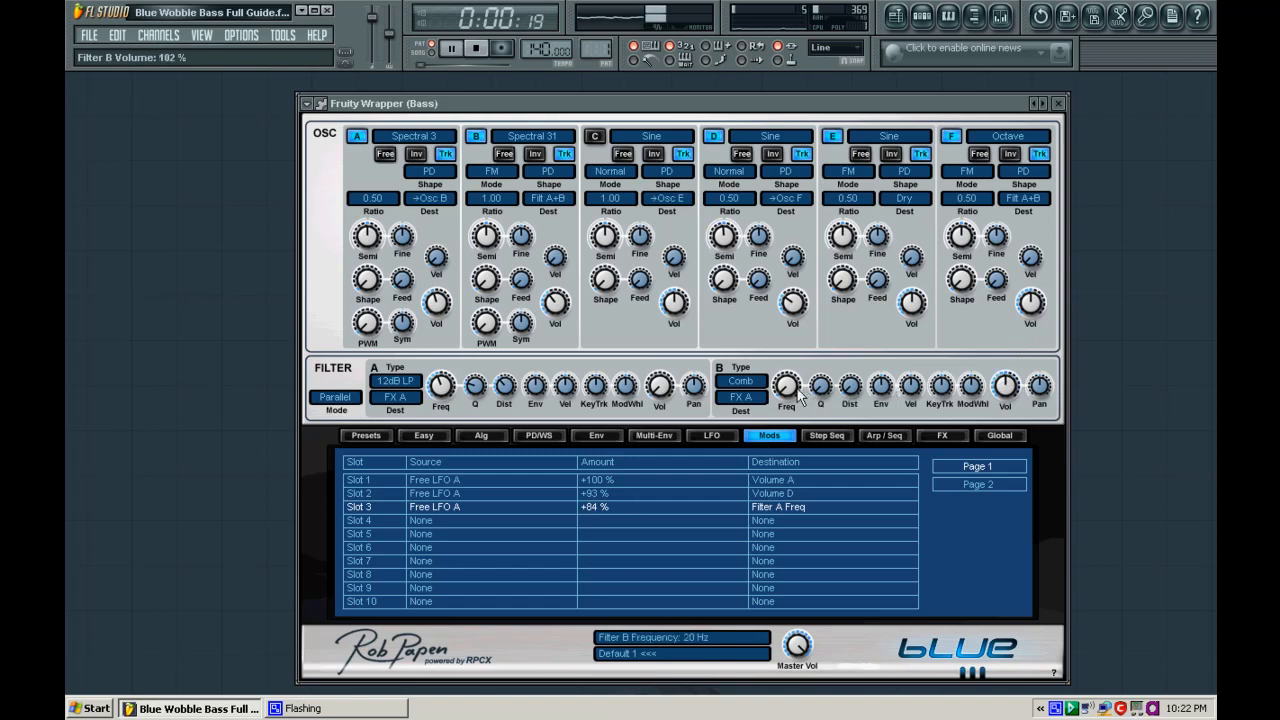
left_click_drag(785, 380, 786, 352)
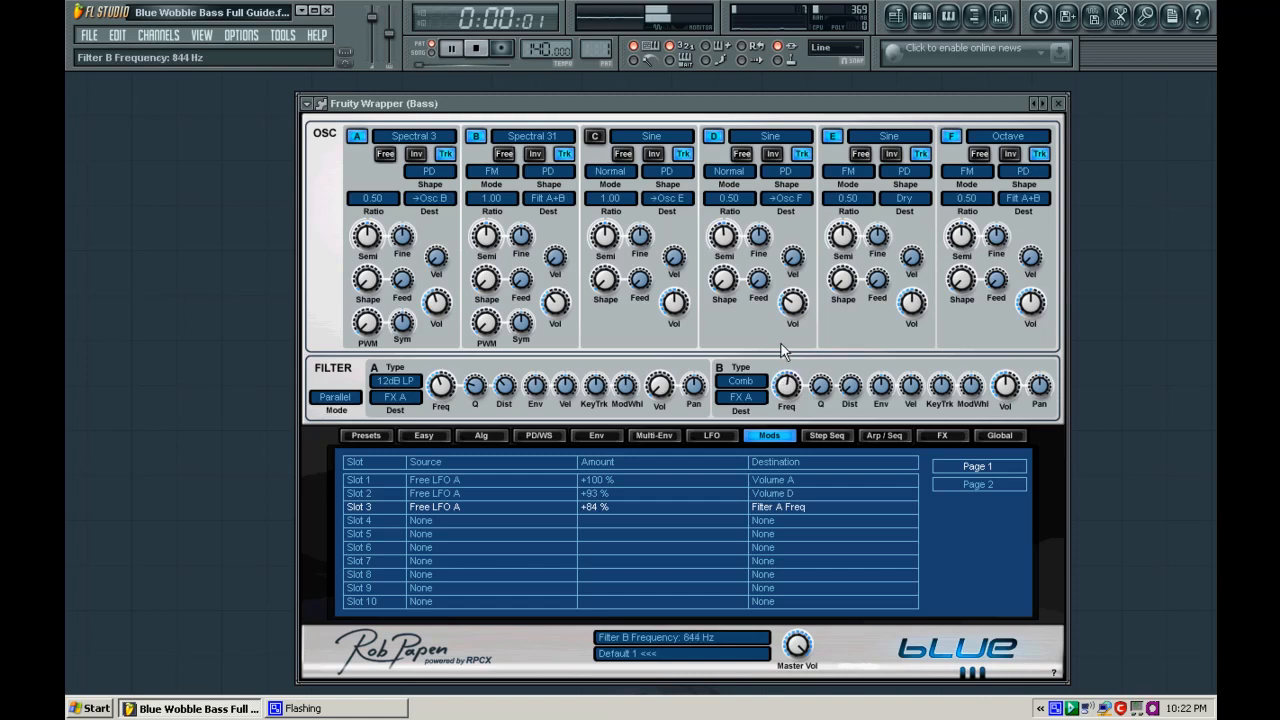
left_click_drag(819, 392, 790, 374)
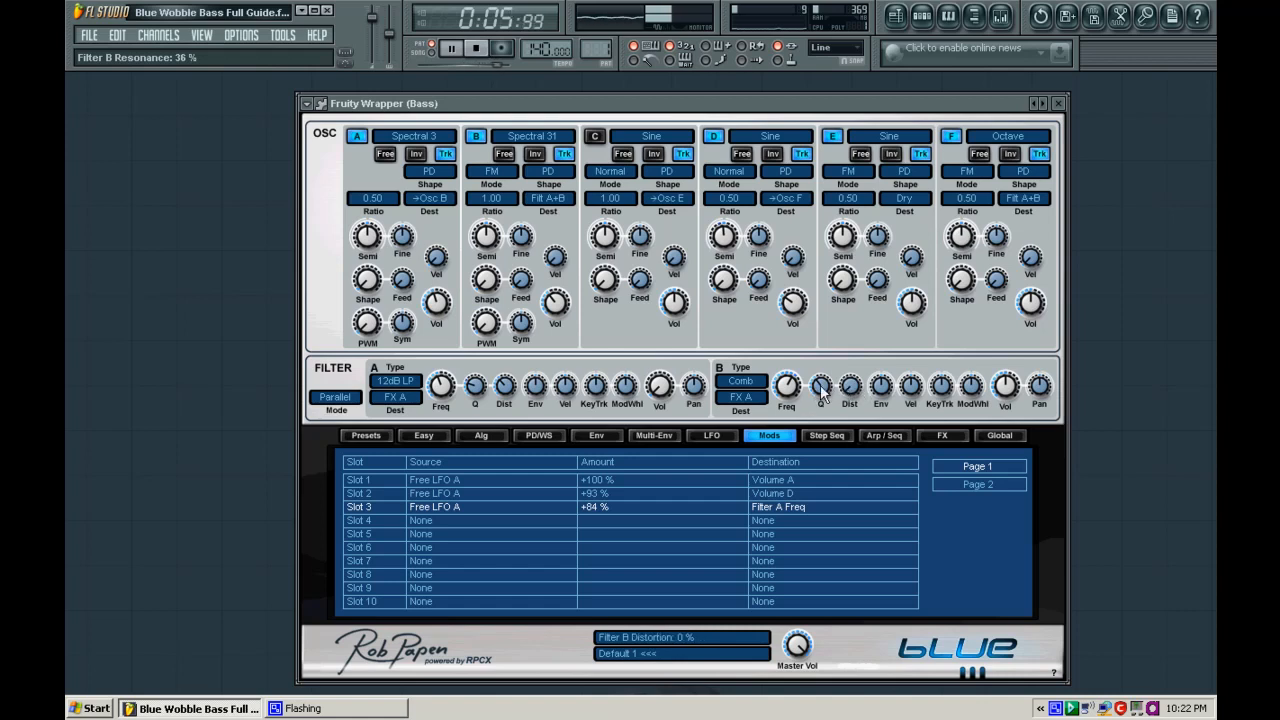
left_click_drag(793, 386, 791, 390)
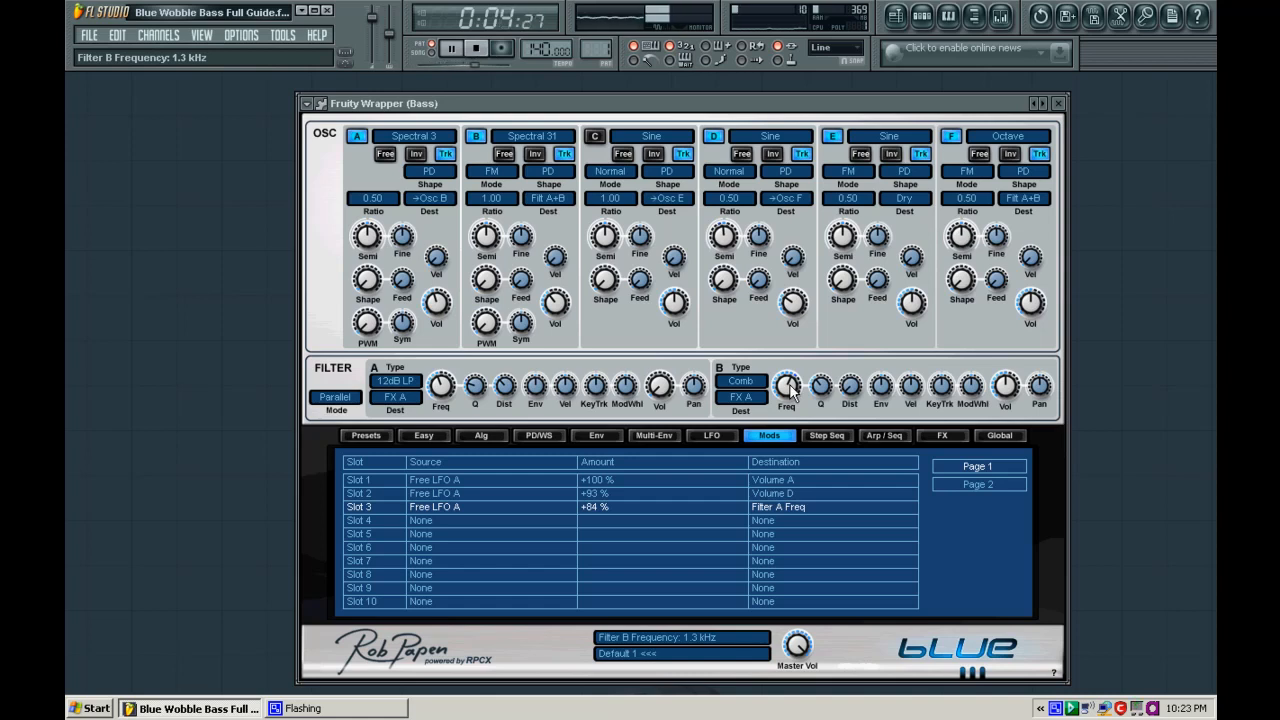
key("space")
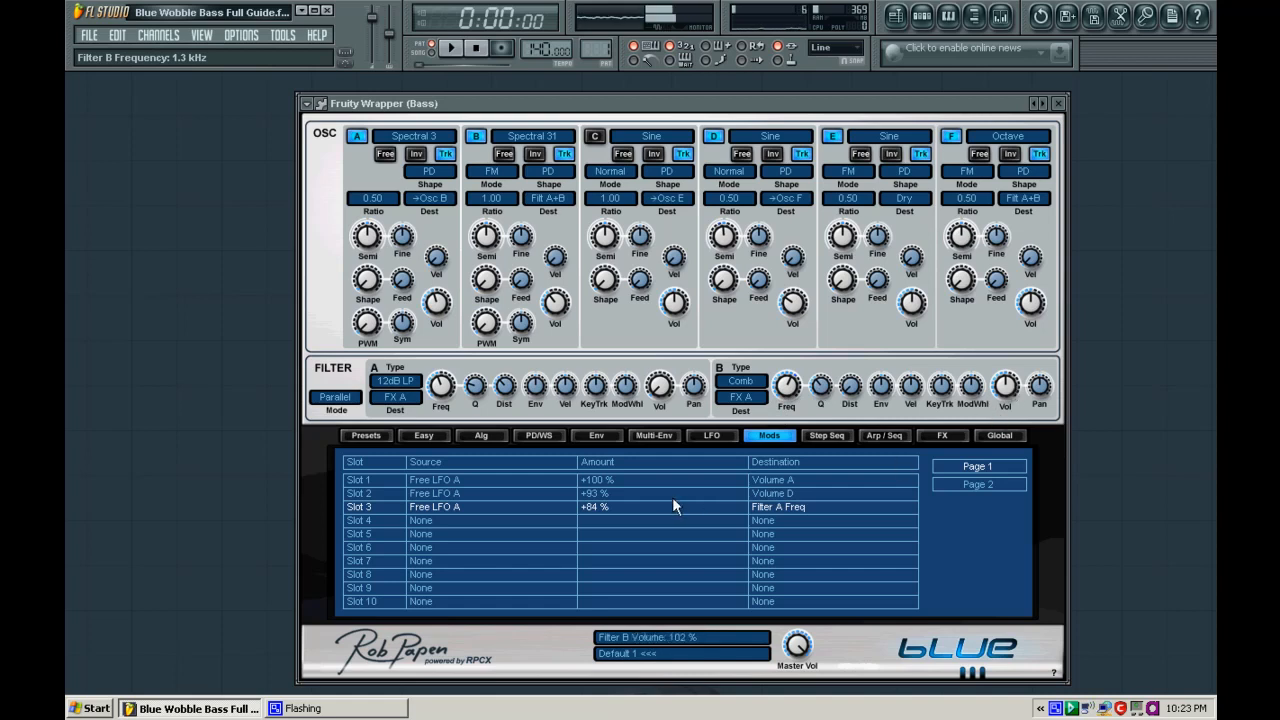
Assign Free LFO A to Filt B Vol in modulation slot 4 with an amount of +63 %
left_click(487, 521)
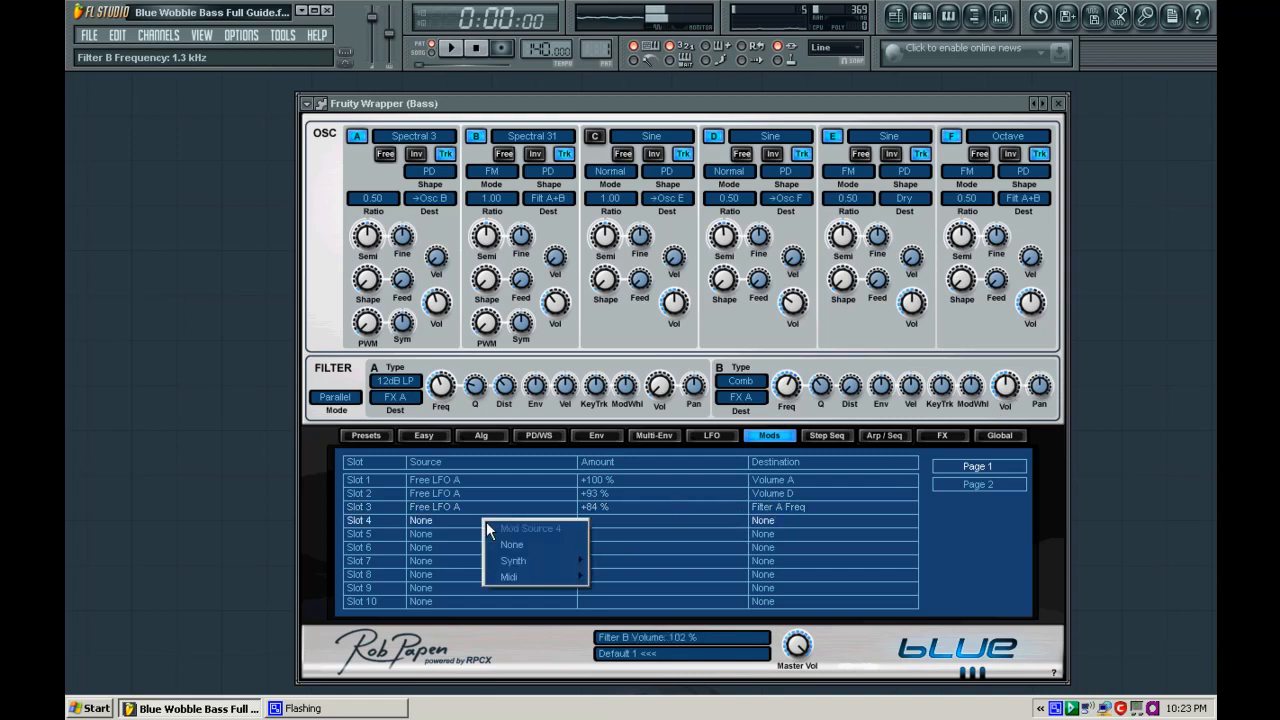
mouse_move(527, 563)
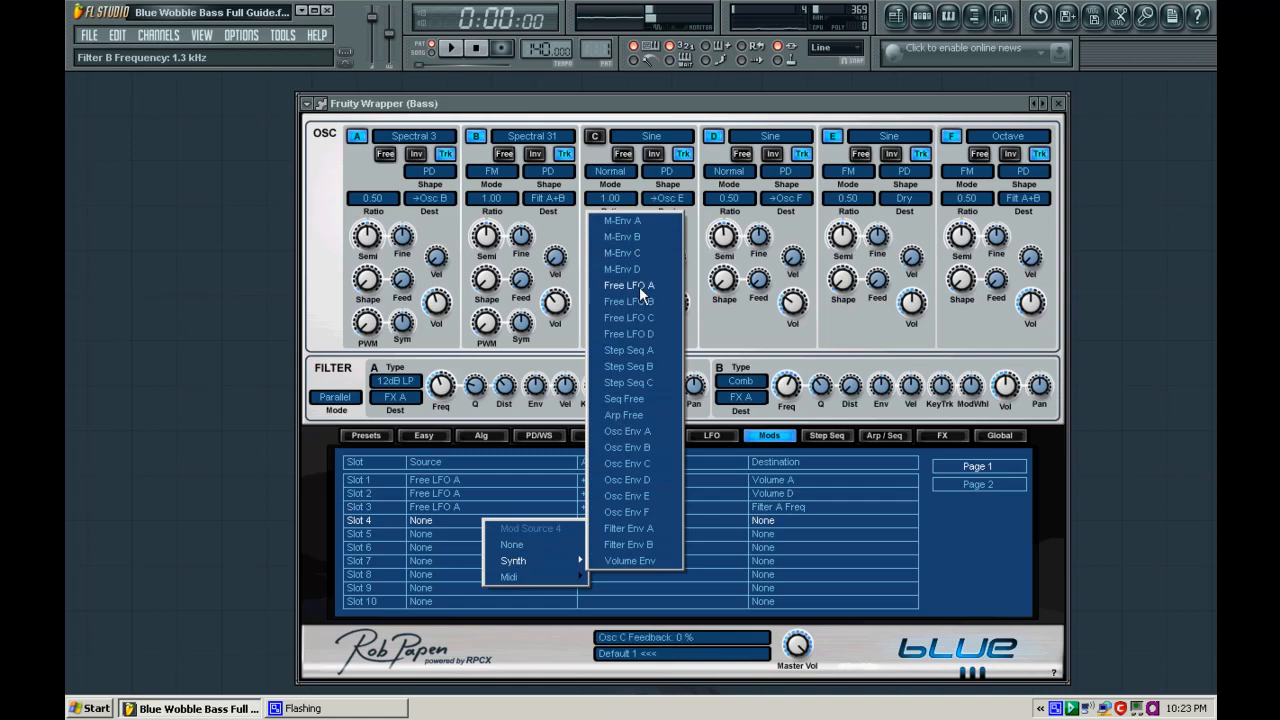
left_click(640, 288)
left_click(777, 521)
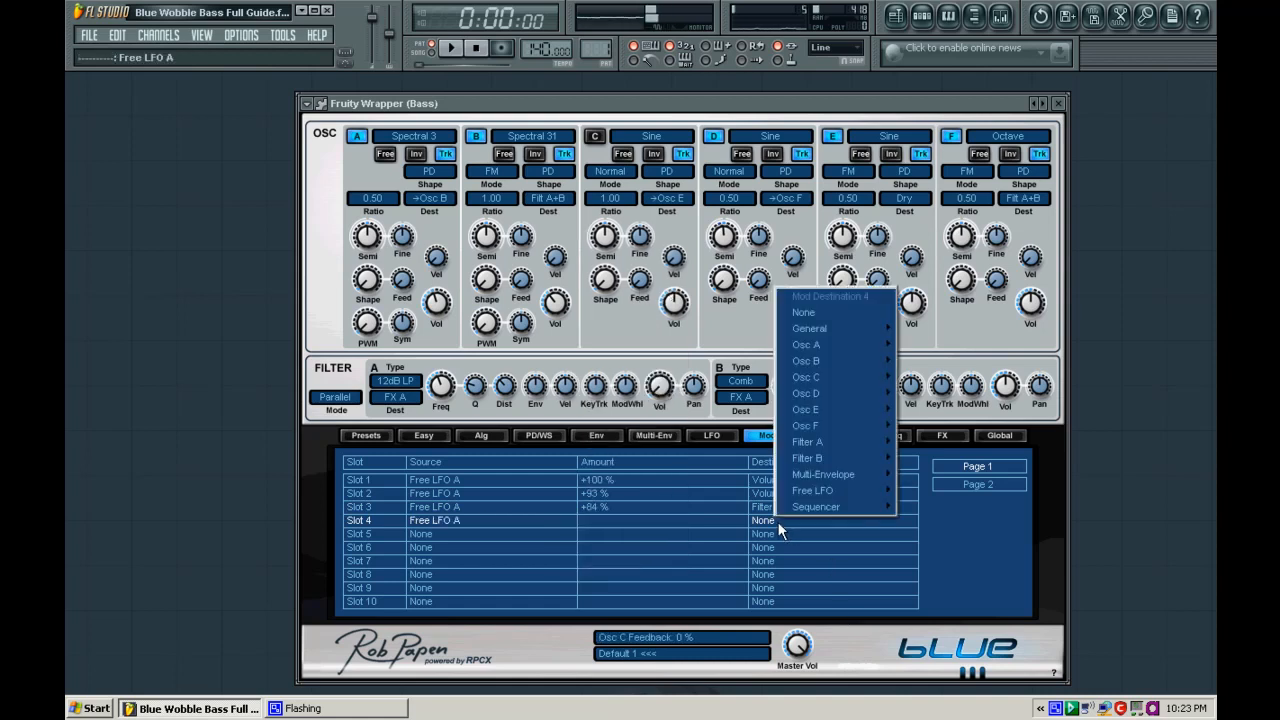
mouse_move(824, 462)
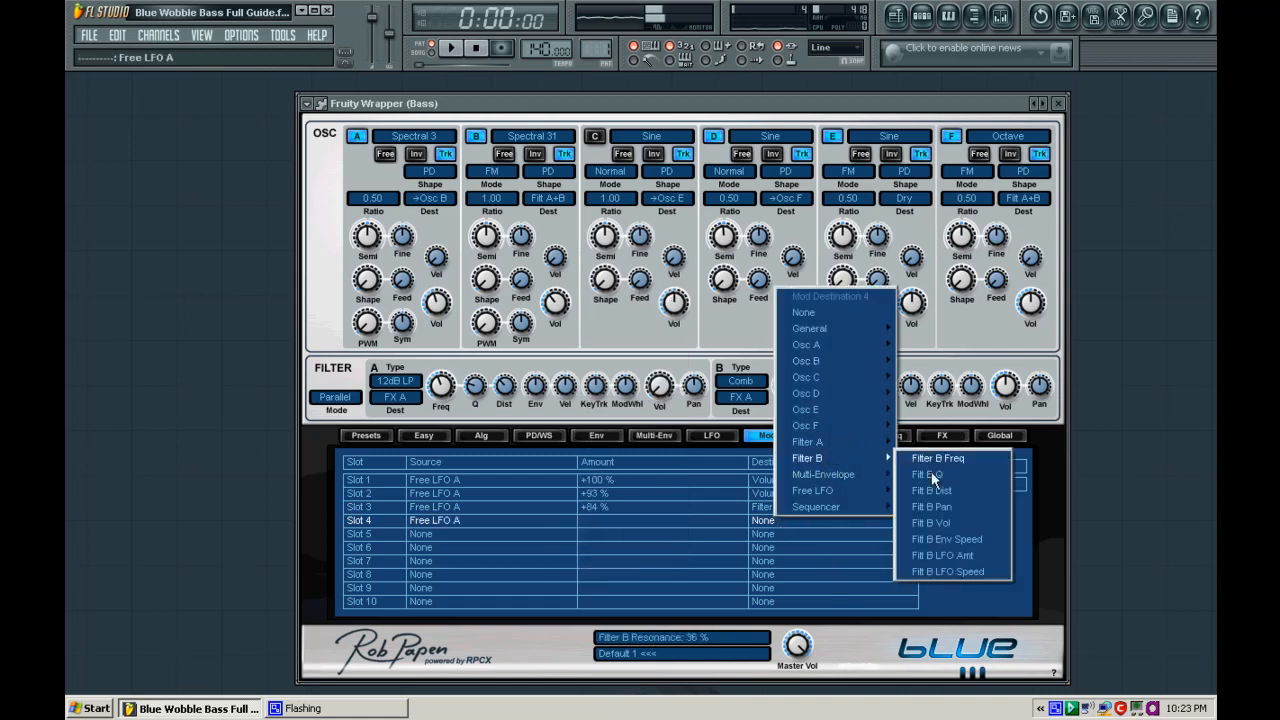
left_click(931, 523)
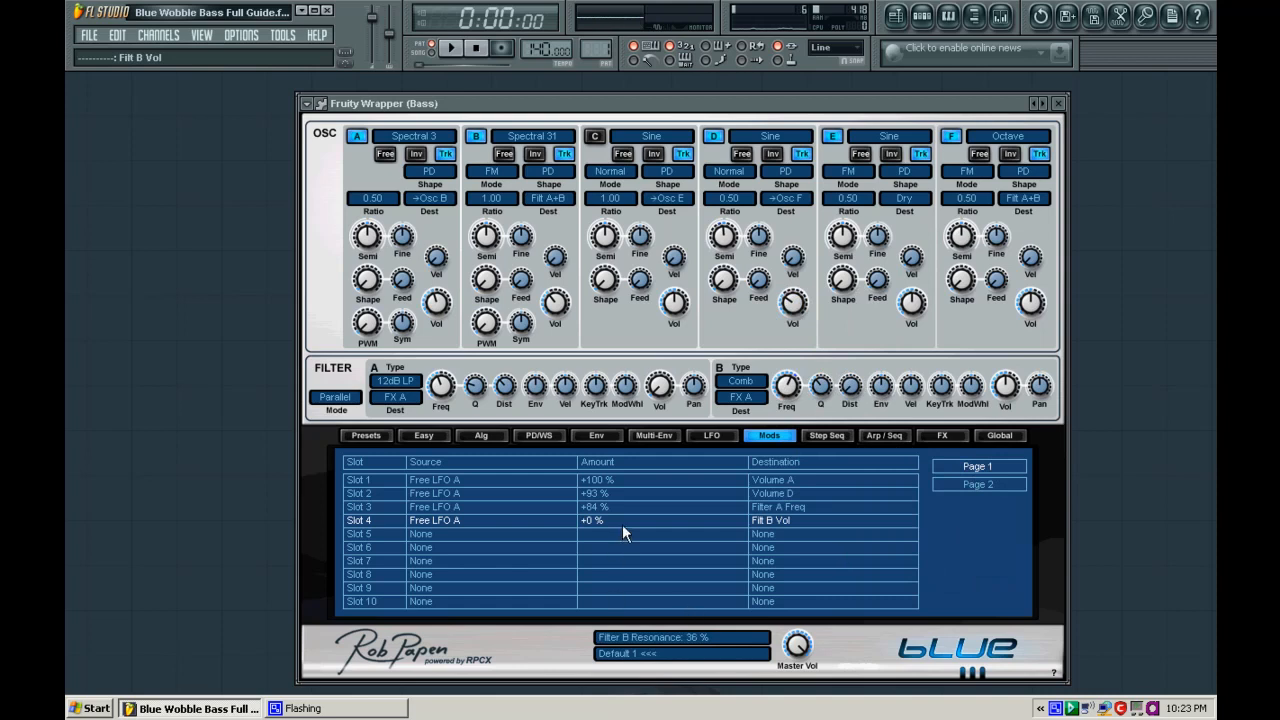
left_click_drag(622, 524, 618, 464)
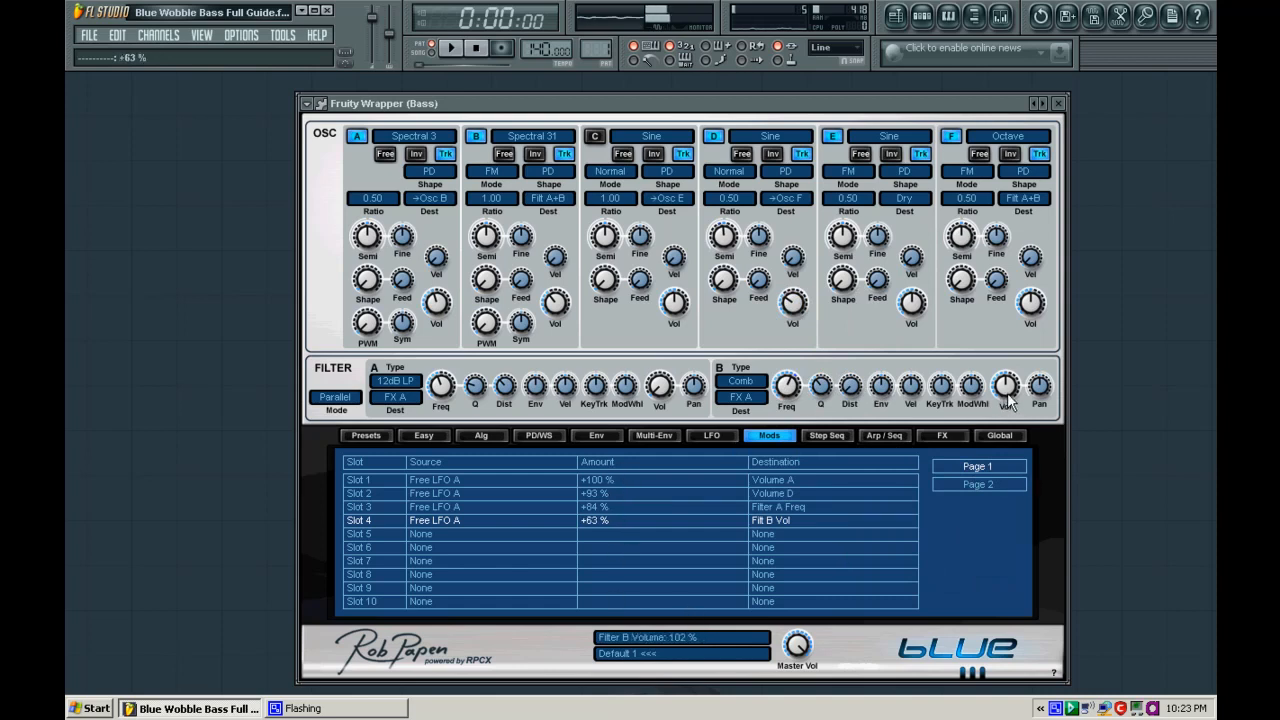
Lower filter B's volume to 46 % and raise filter A's volume to 98 %, auditioning the pattern
key("space")
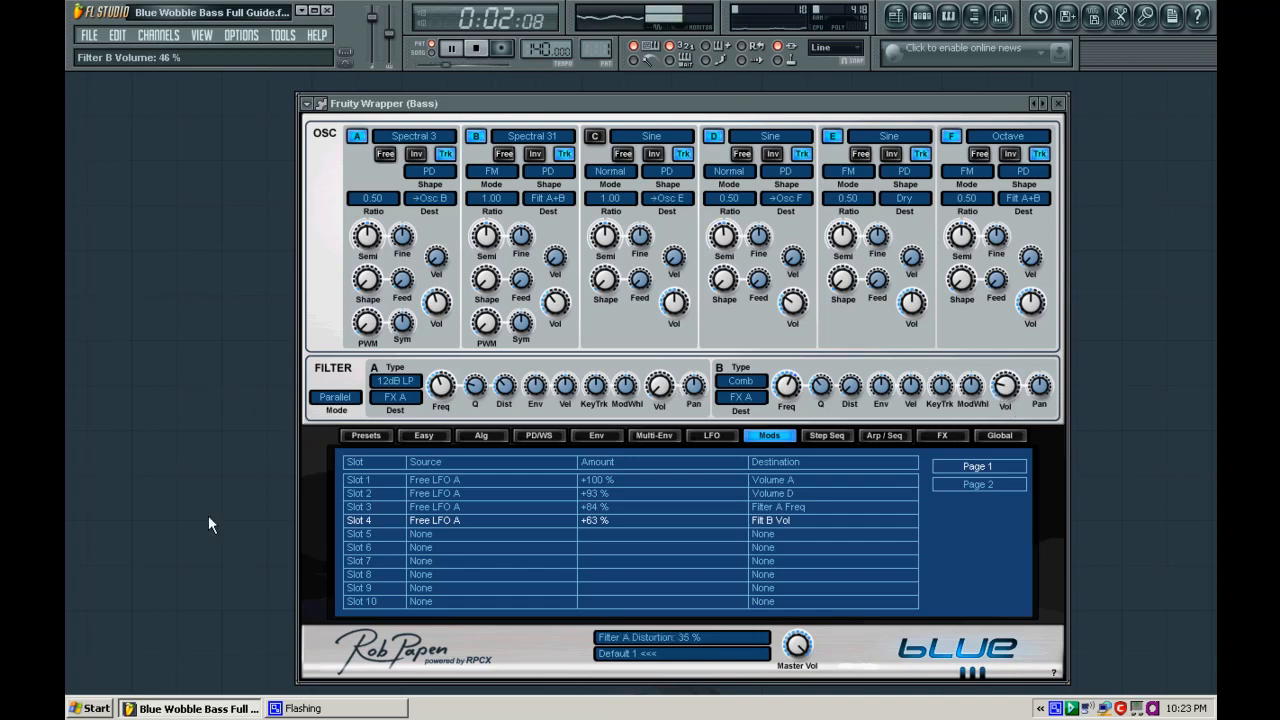
key("F6")
key("space")
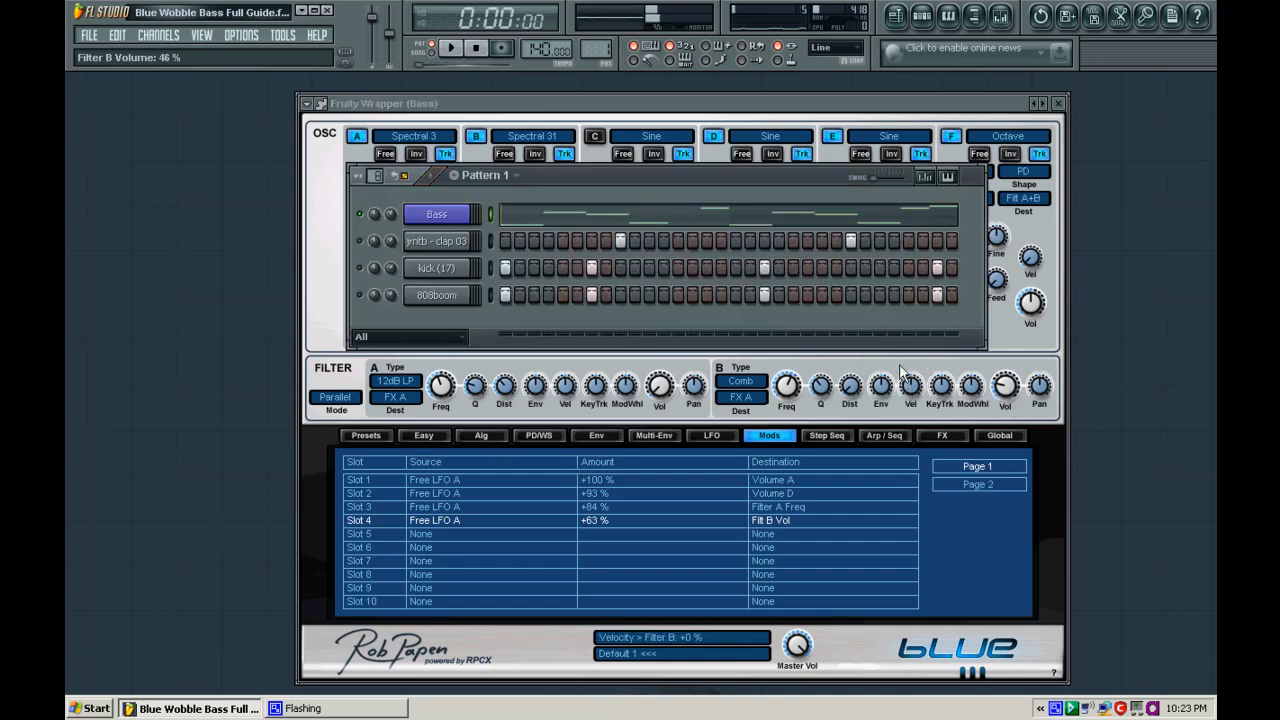
left_click(1005, 360)
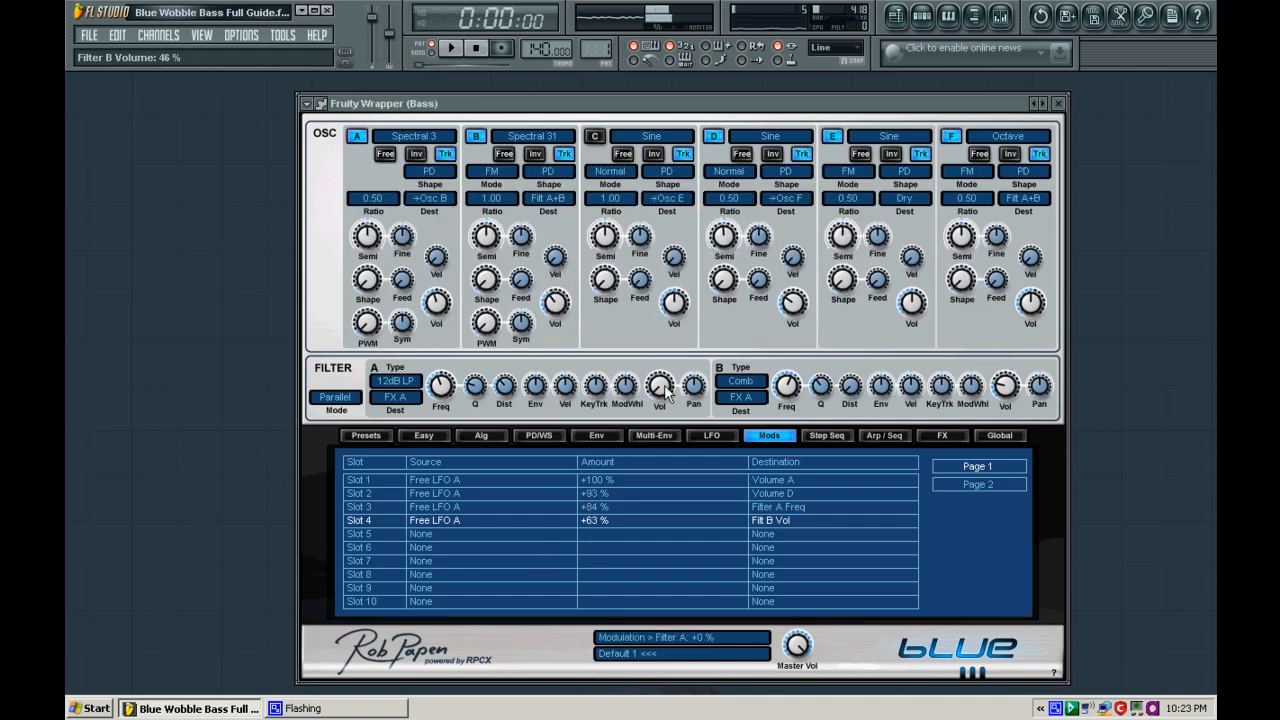
mouse_move(666, 400)
left_mouse_down()
mouse_move(666, 365)
mouse_move(666, 382)
left_mouse_up()
key("space")
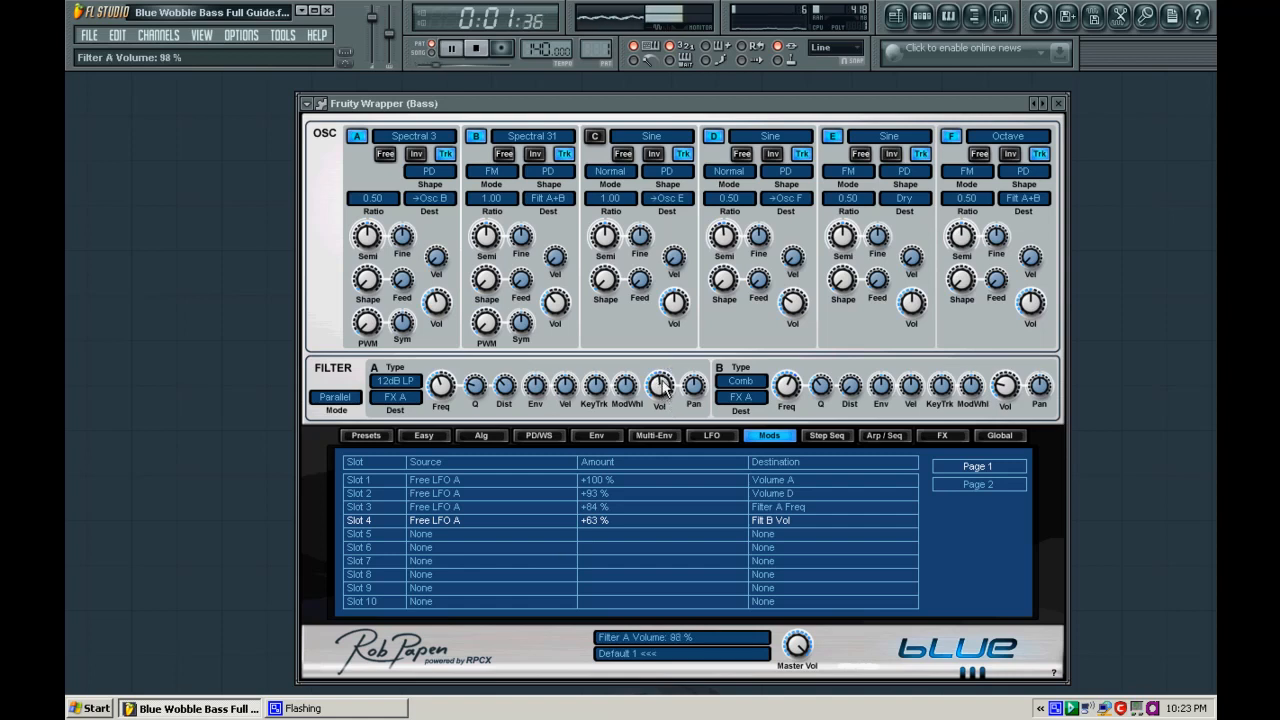
Reduce filter B's volume to 30 % and its LFO modulation amount in slot 4 to +45 % during playback
left_click_drag(1006, 385, 1006, 390)
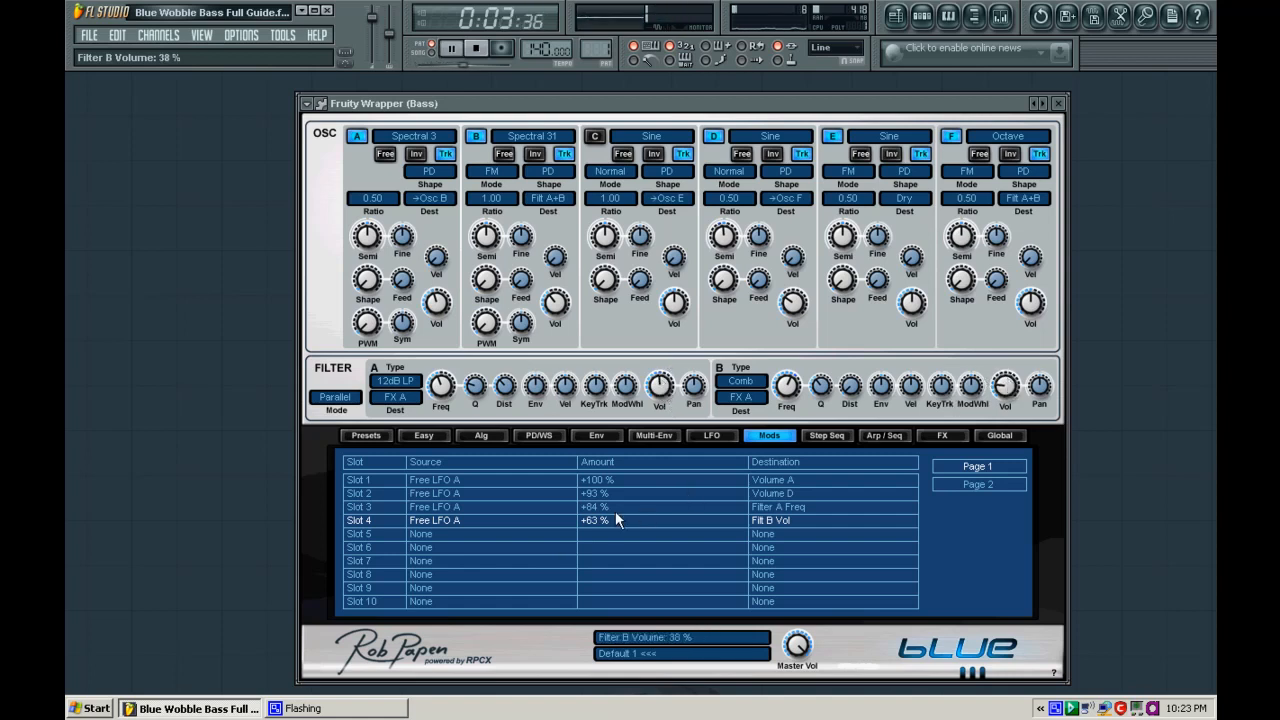
left_click_drag(605, 521, 605, 540)
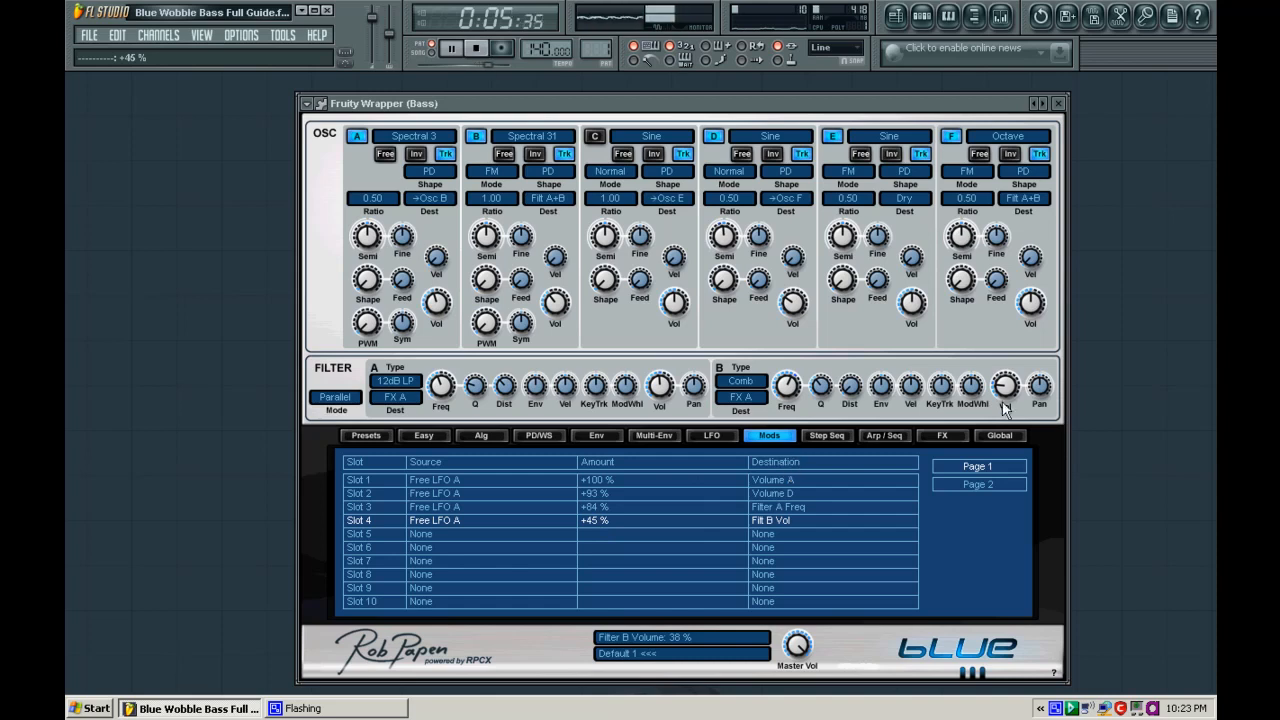
left_click_drag(1006, 390, 1010, 398)
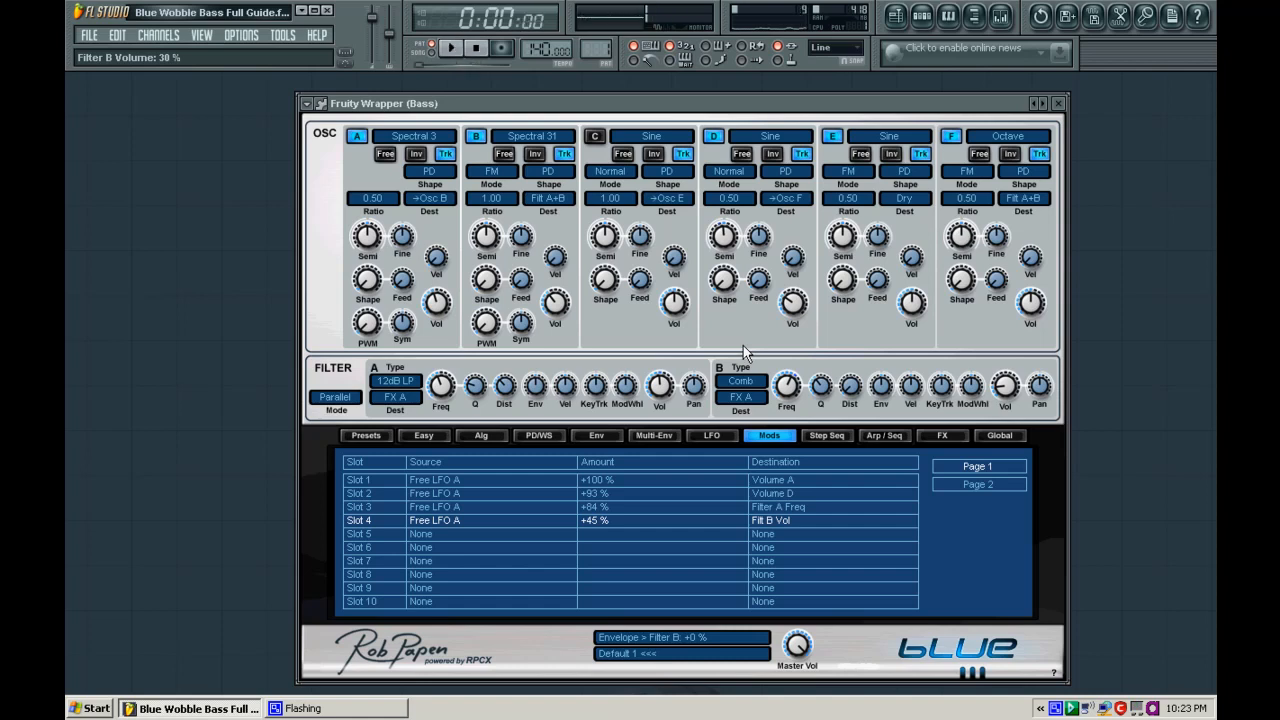
key("space")
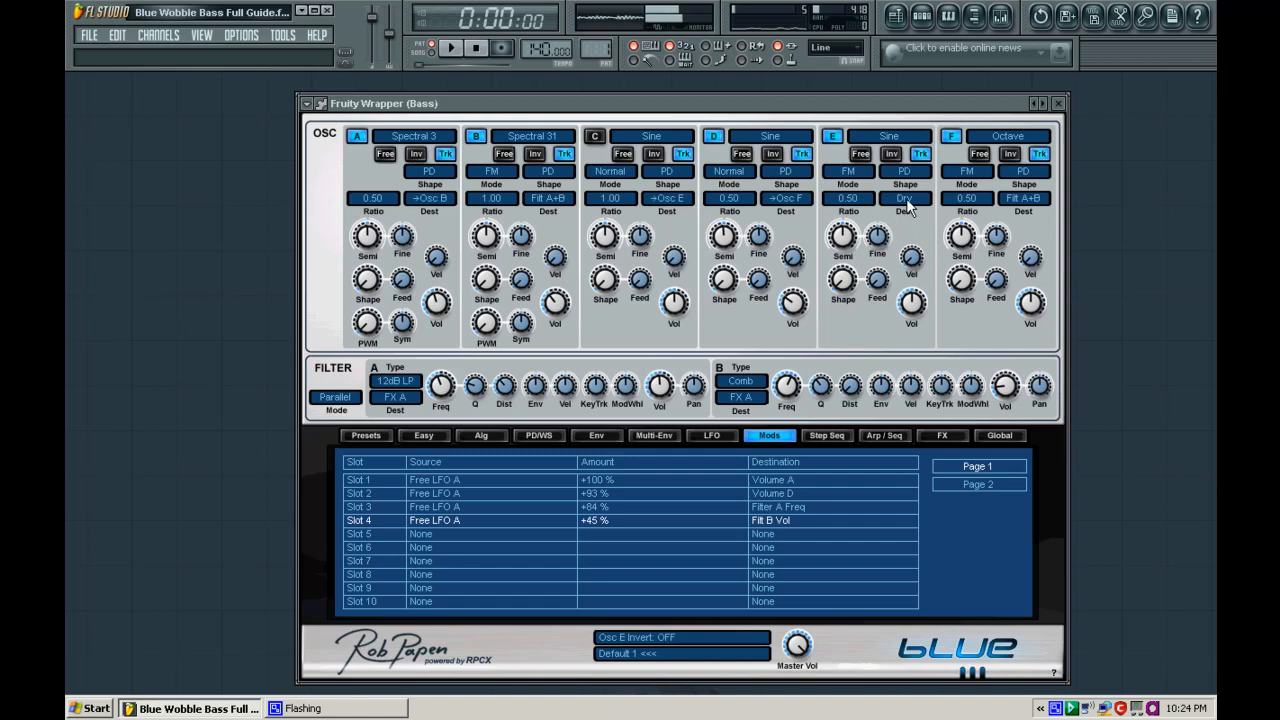
Raise the global Dry Volume to 92 % while auditioning oscillator E's dry signal in the mix
left_click(991, 439)
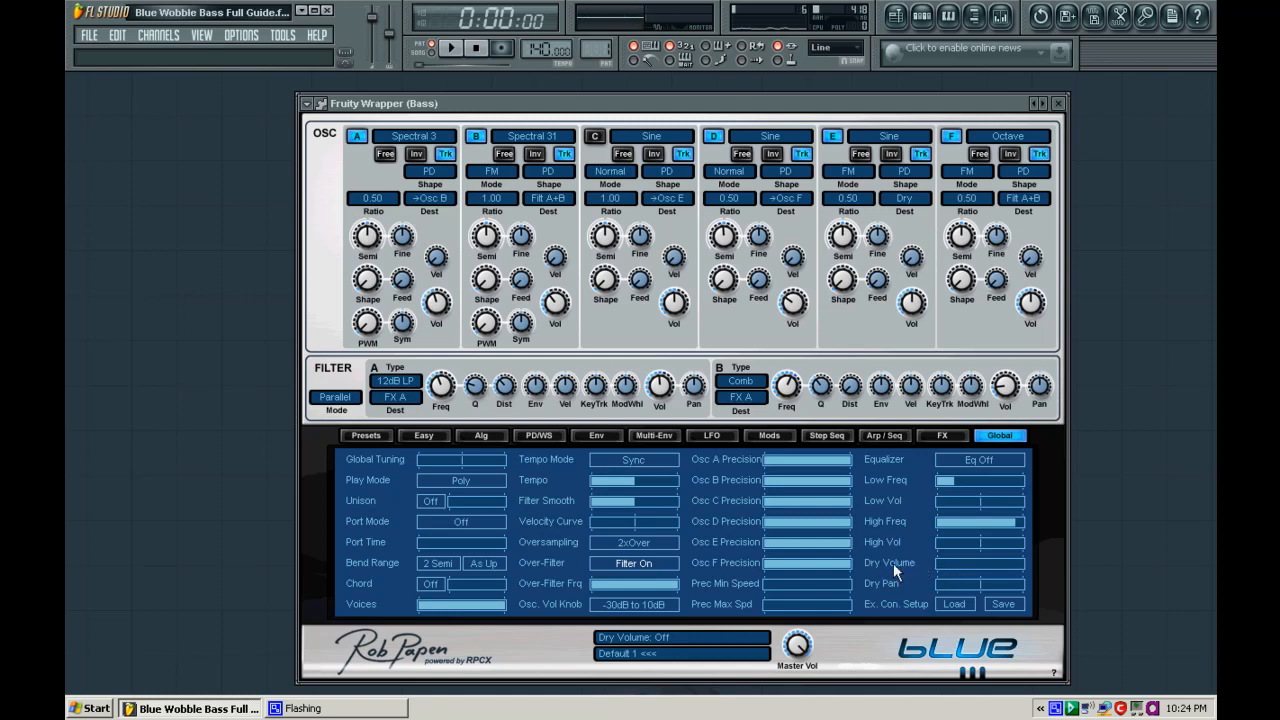
left_click(976, 566)
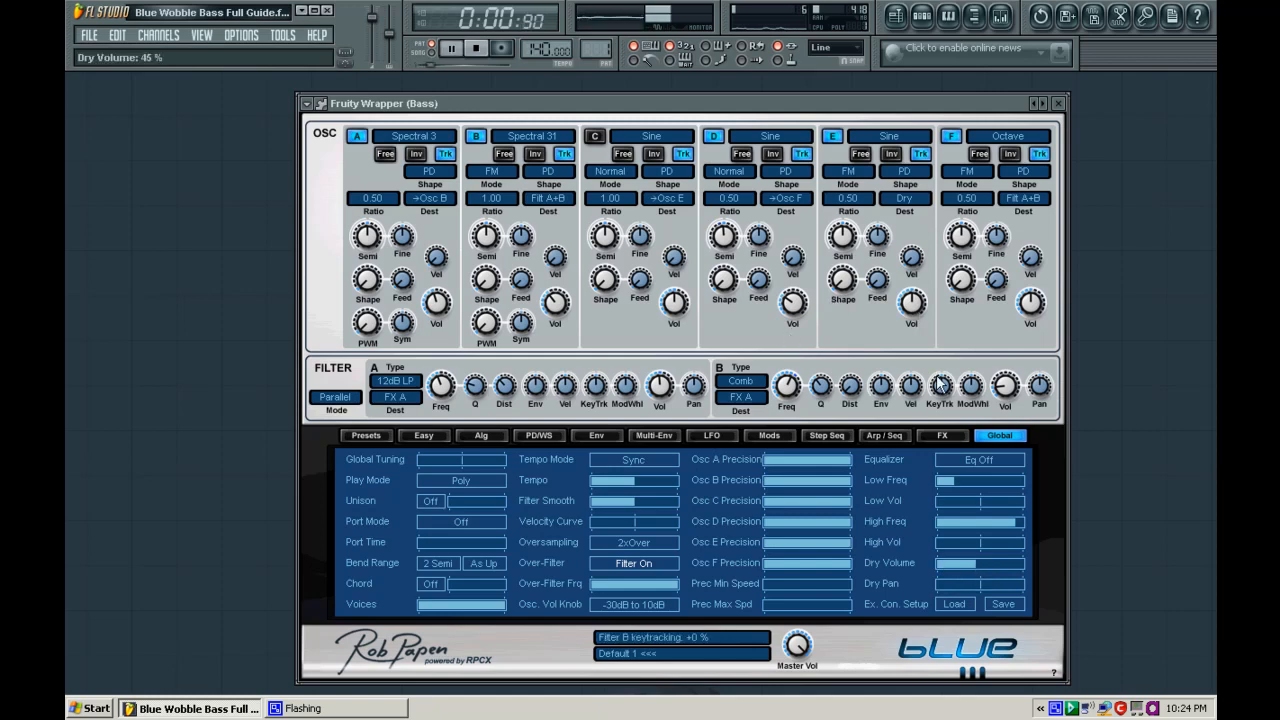
left_click_drag(1009, 564, 1016, 563)
key("space")
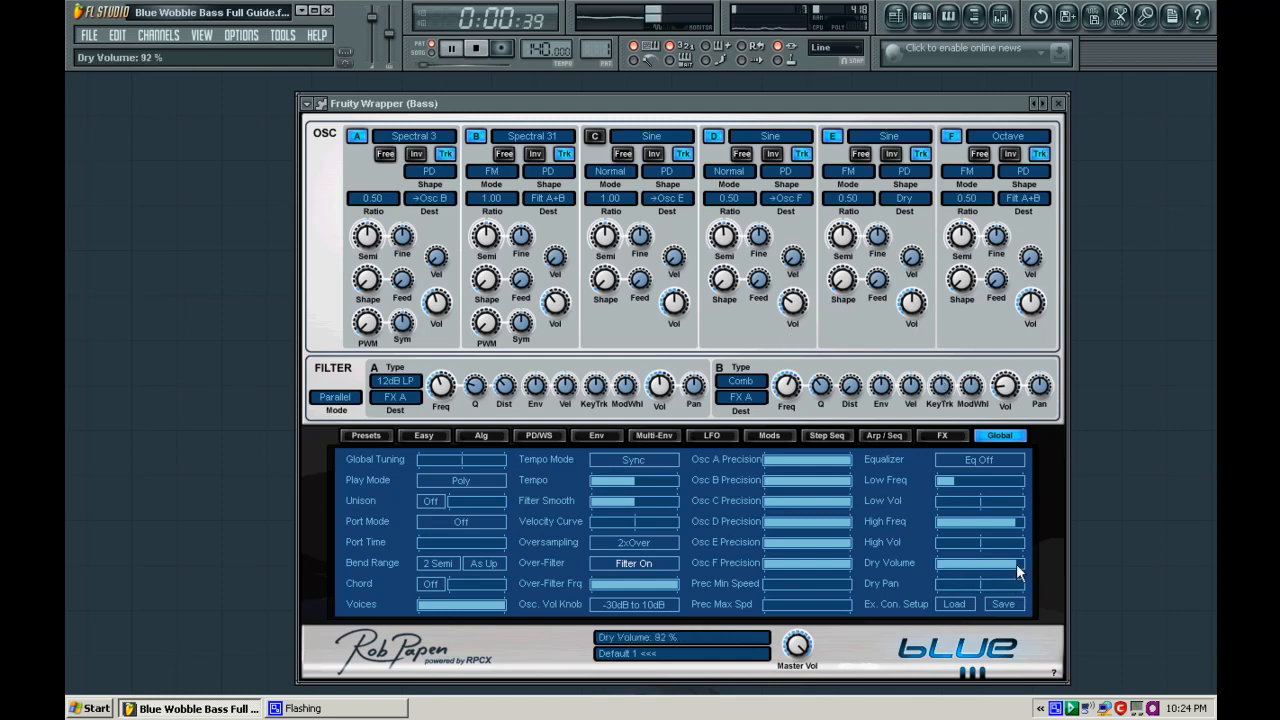
Close the Bass synth window and audition the pattern with the current dry sub level
key("space")
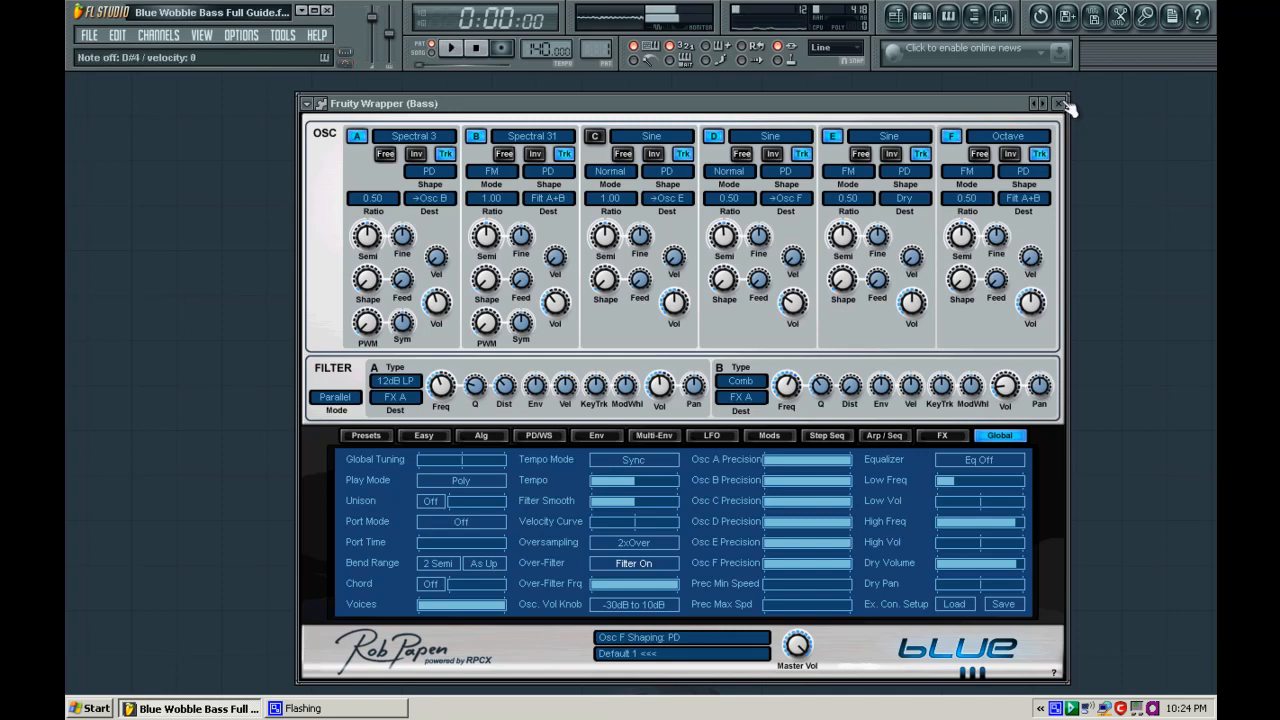
left_click(1060, 103)
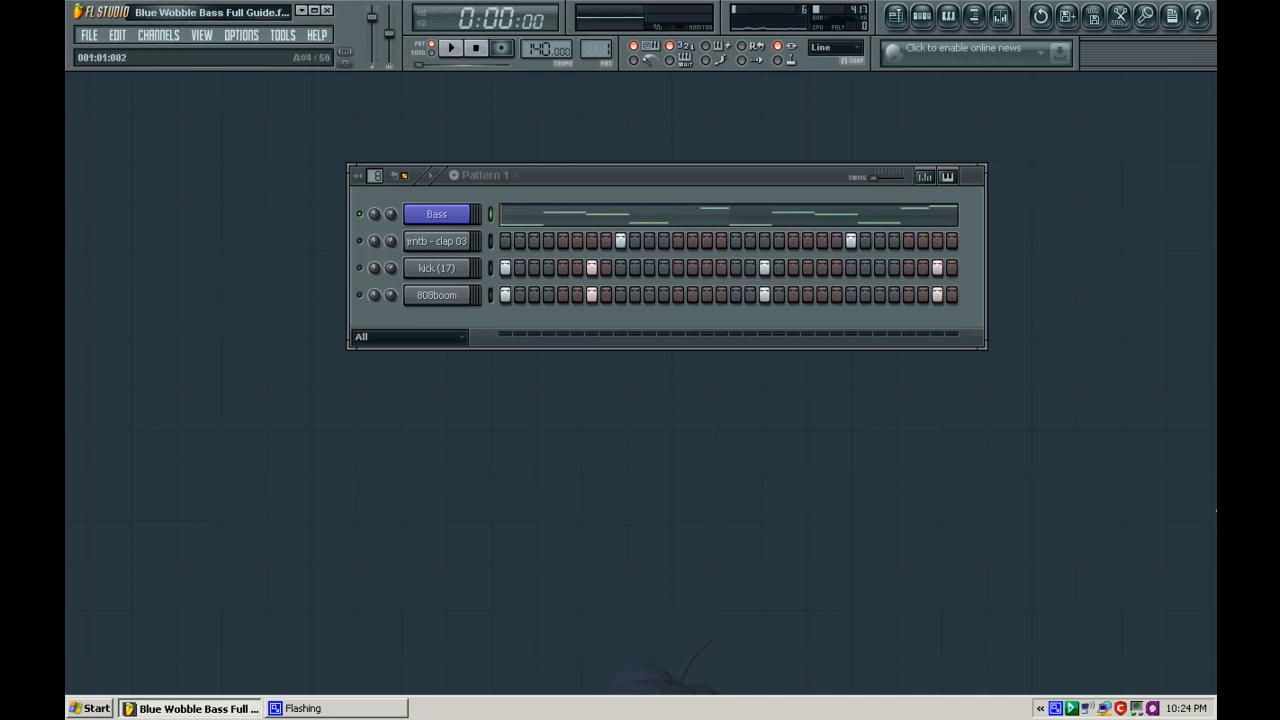
key("space")
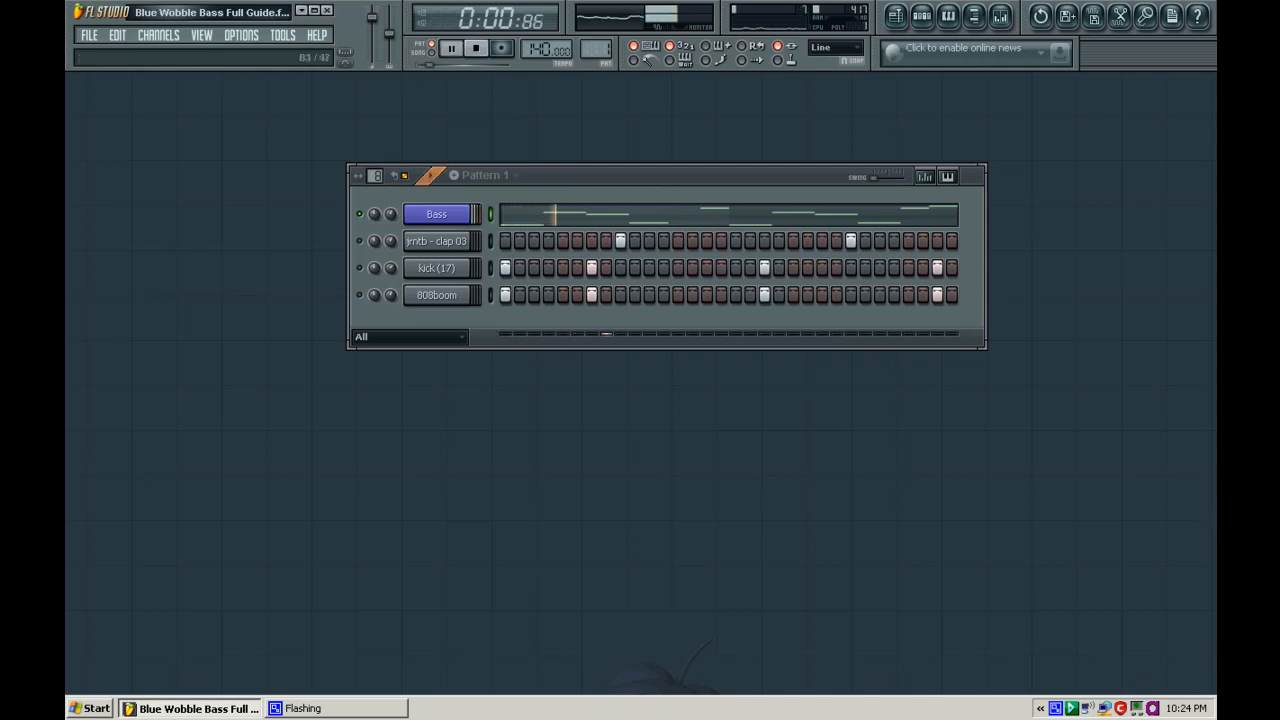
key("space")
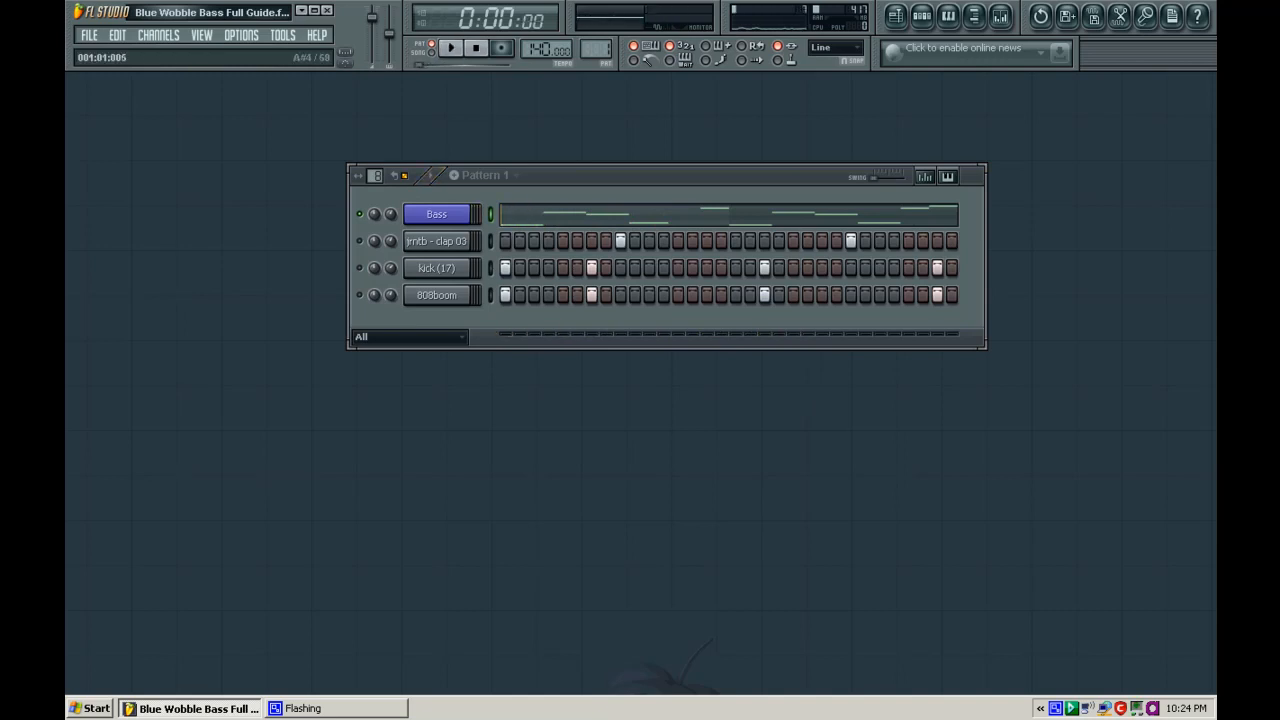
key("space")
key("space")
key("space")
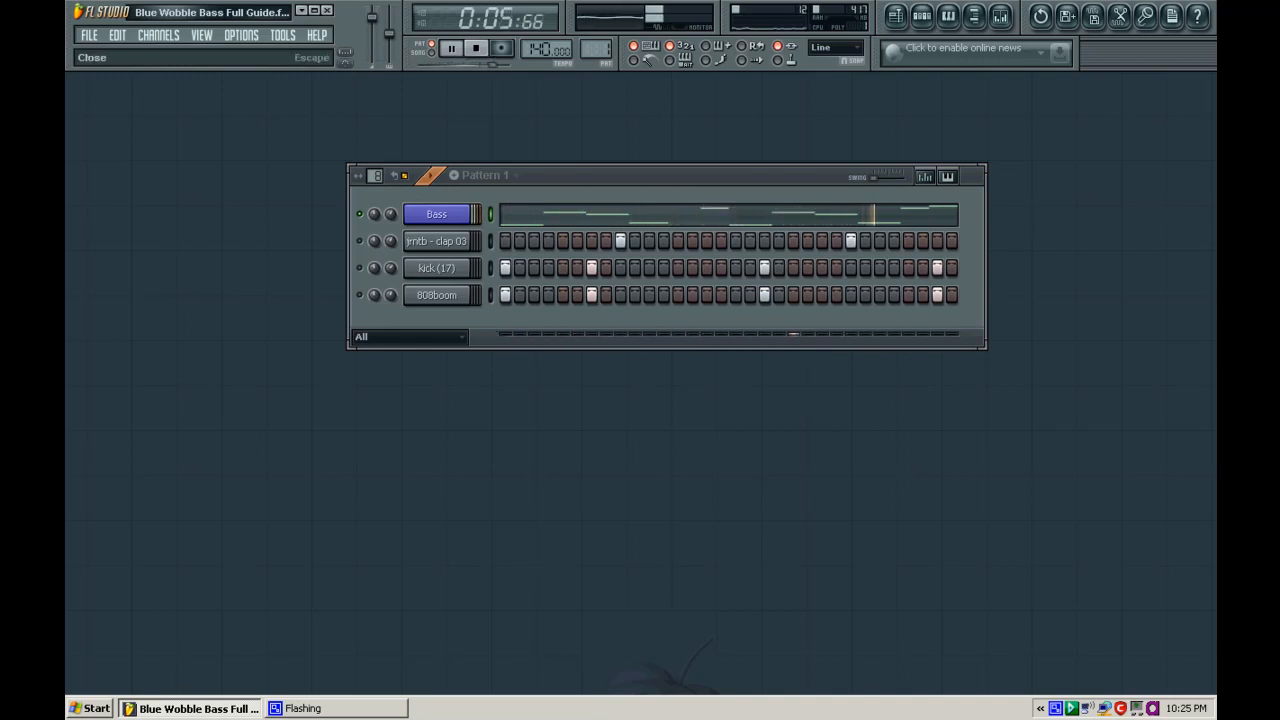
key("space")
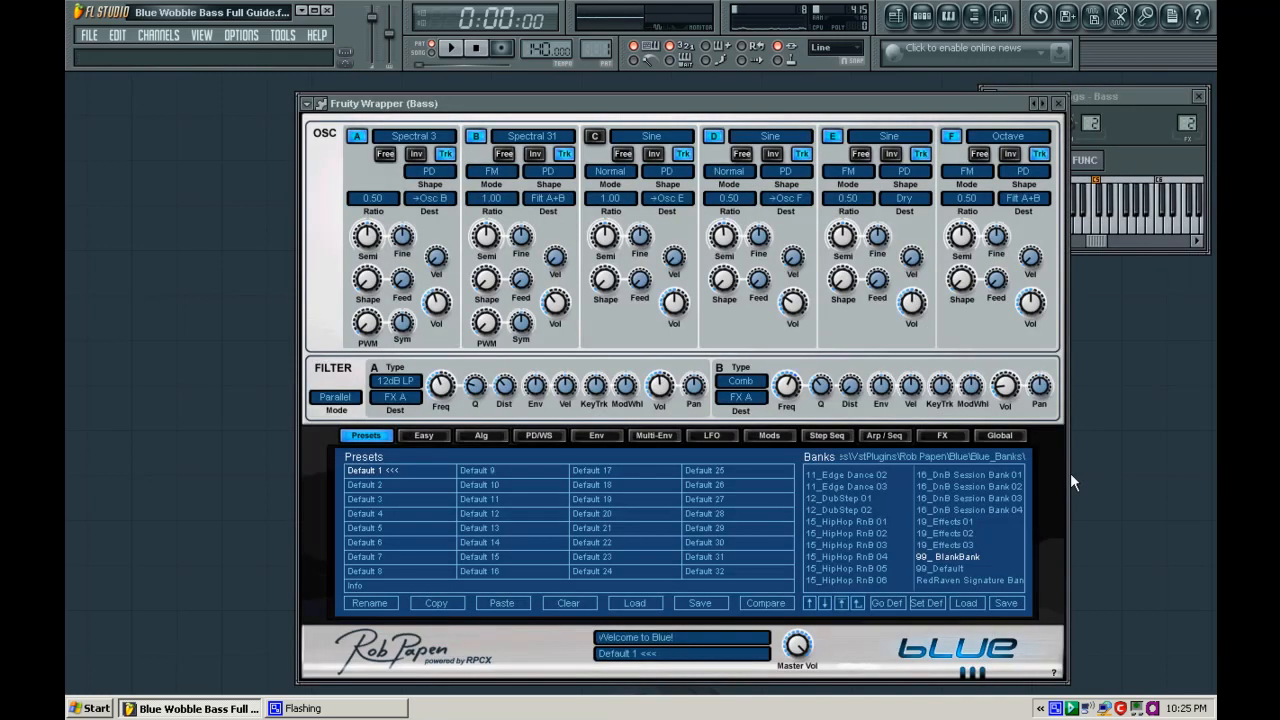
Assign Free LFO A to Dry Volume in modulation slot 5 with an amount of +82 %
left_click(770, 434)
left_click(752, 529)
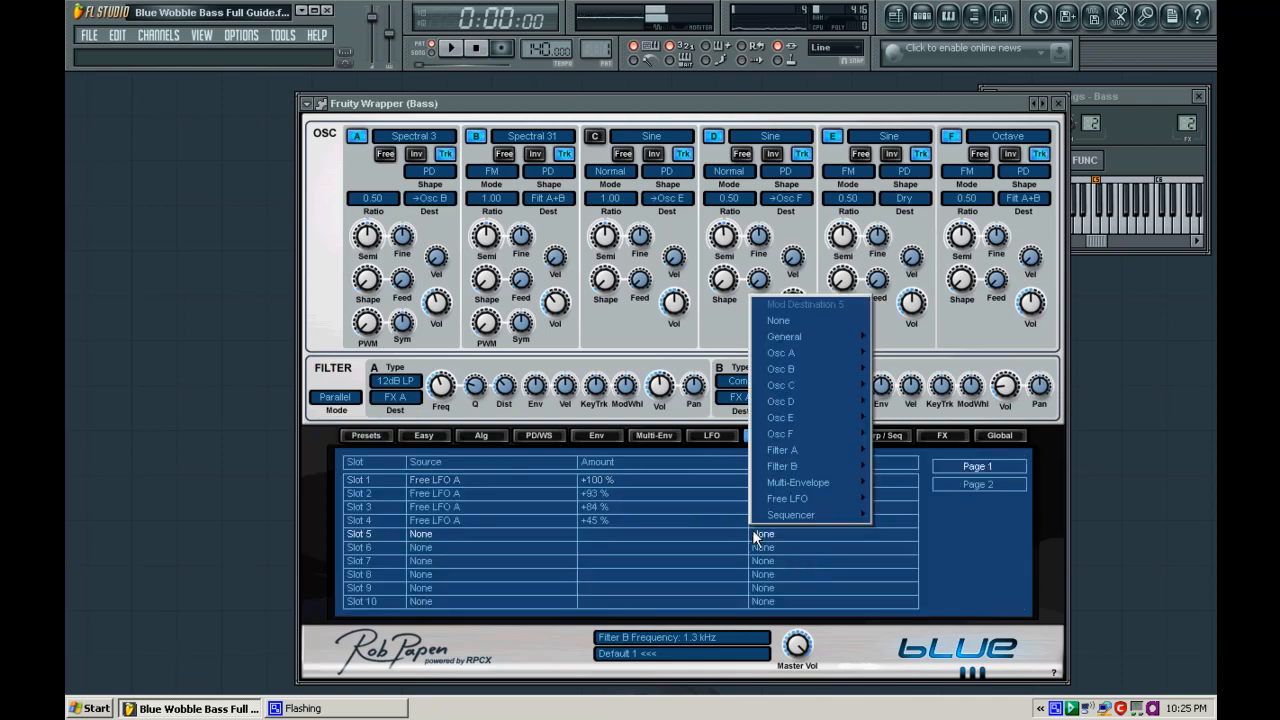
mouse_move(779, 336)
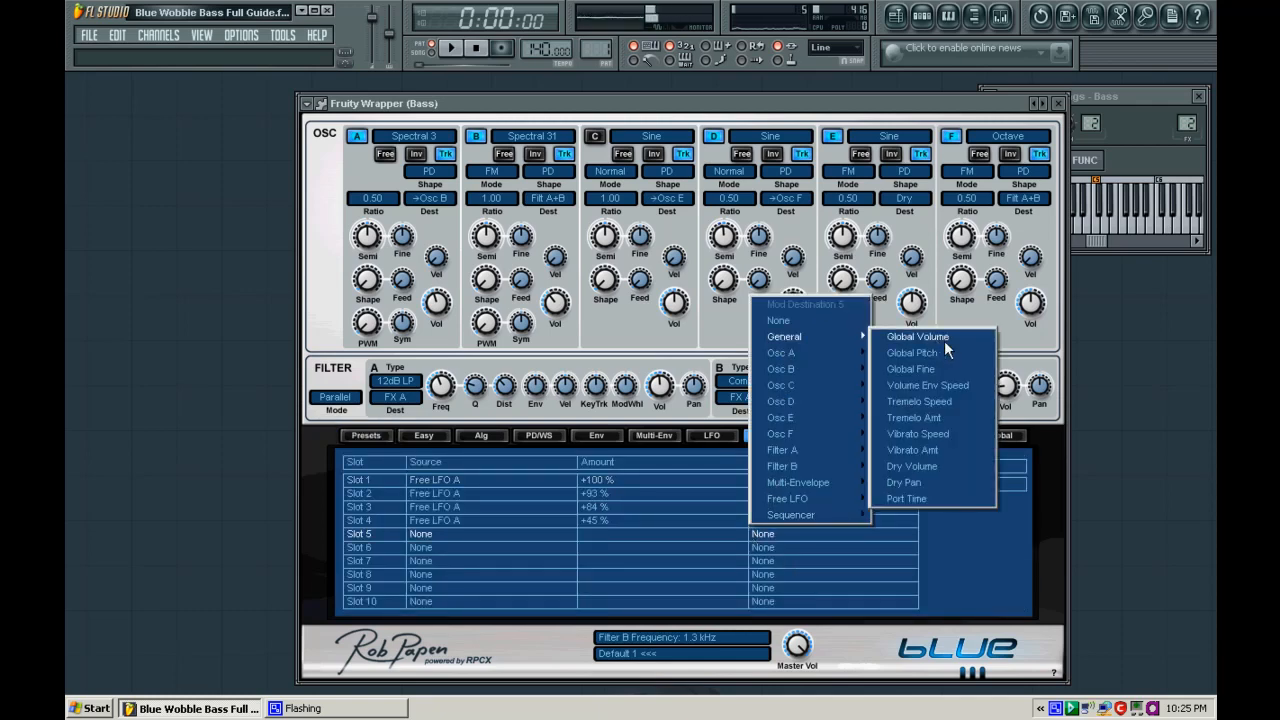
left_click(941, 464)
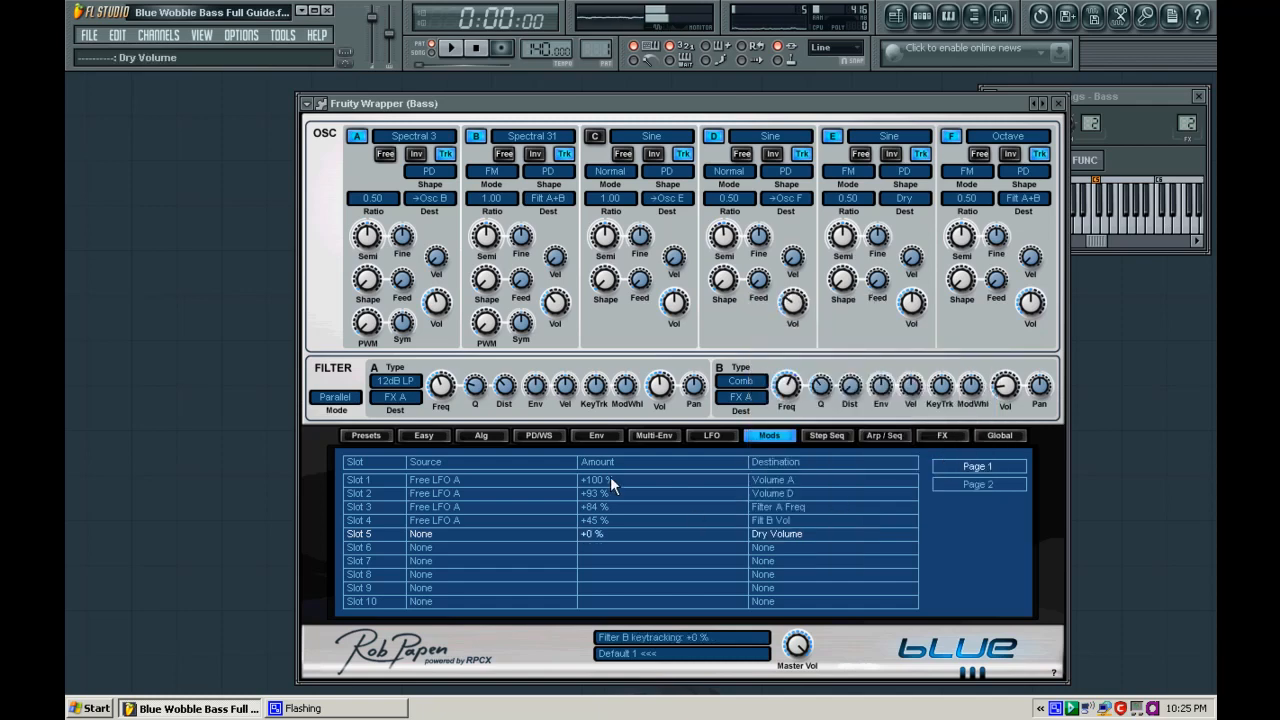
left_click(472, 531)
mouse_move(530, 569)
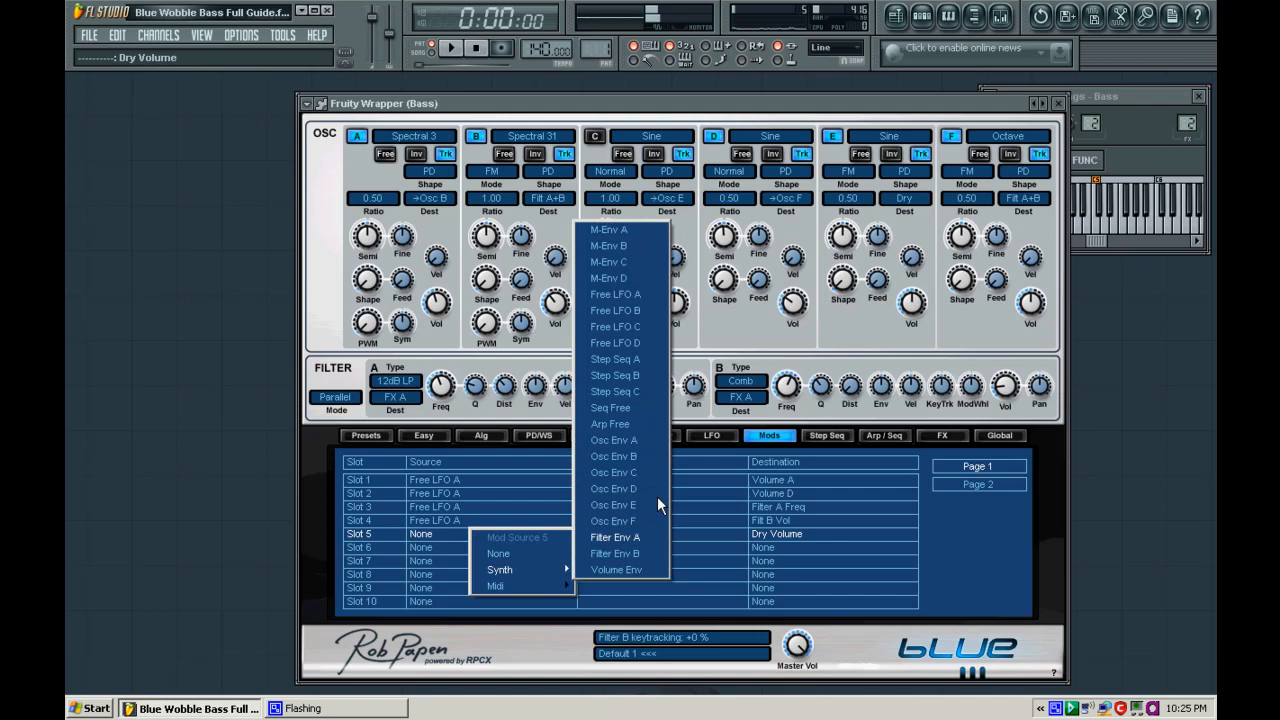
left_click(624, 286)
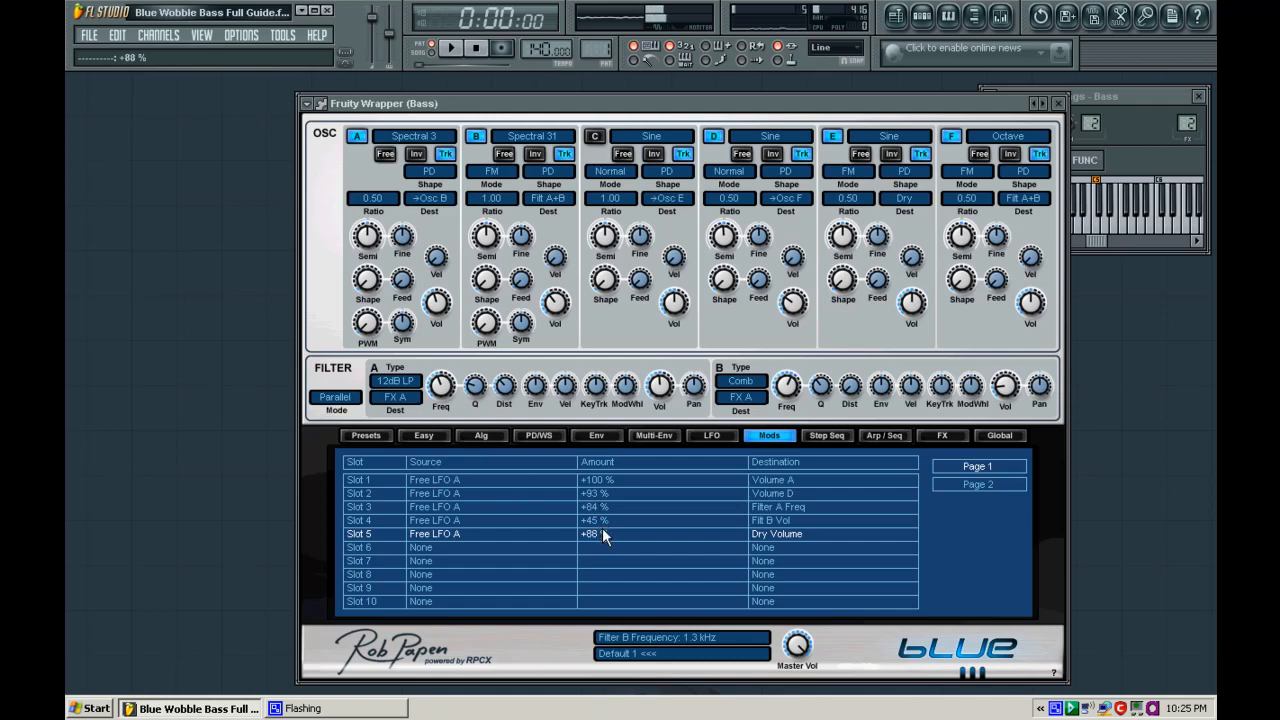
left_click_drag(595, 540, 595, 543)
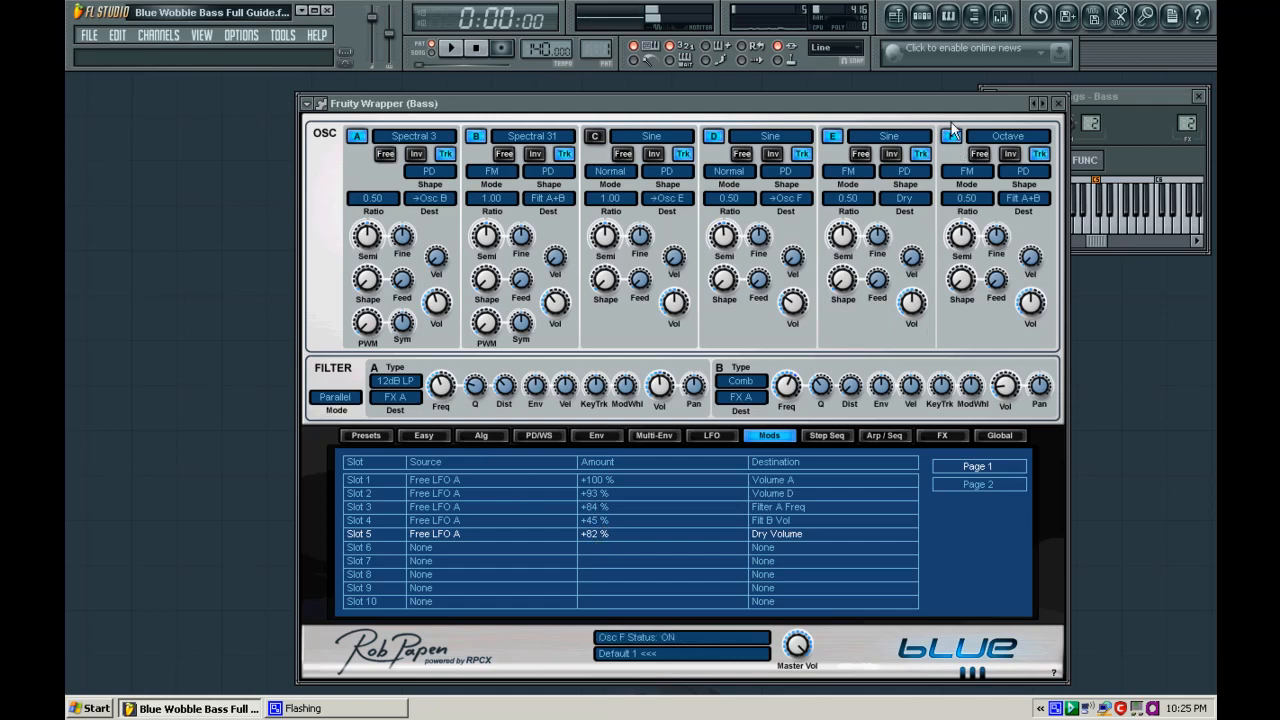
Close the Bass channel windows and audition the reworked bass notes together with the drums
left_click(1198, 96)
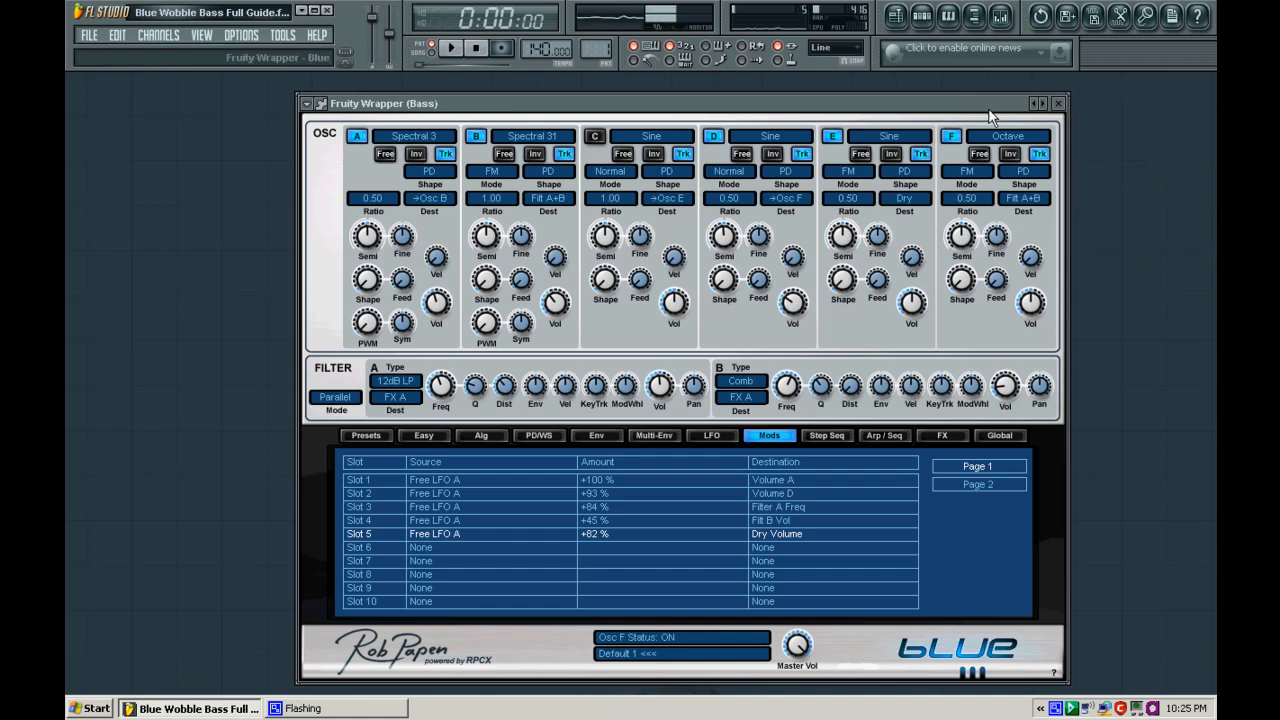
left_click(1058, 103)
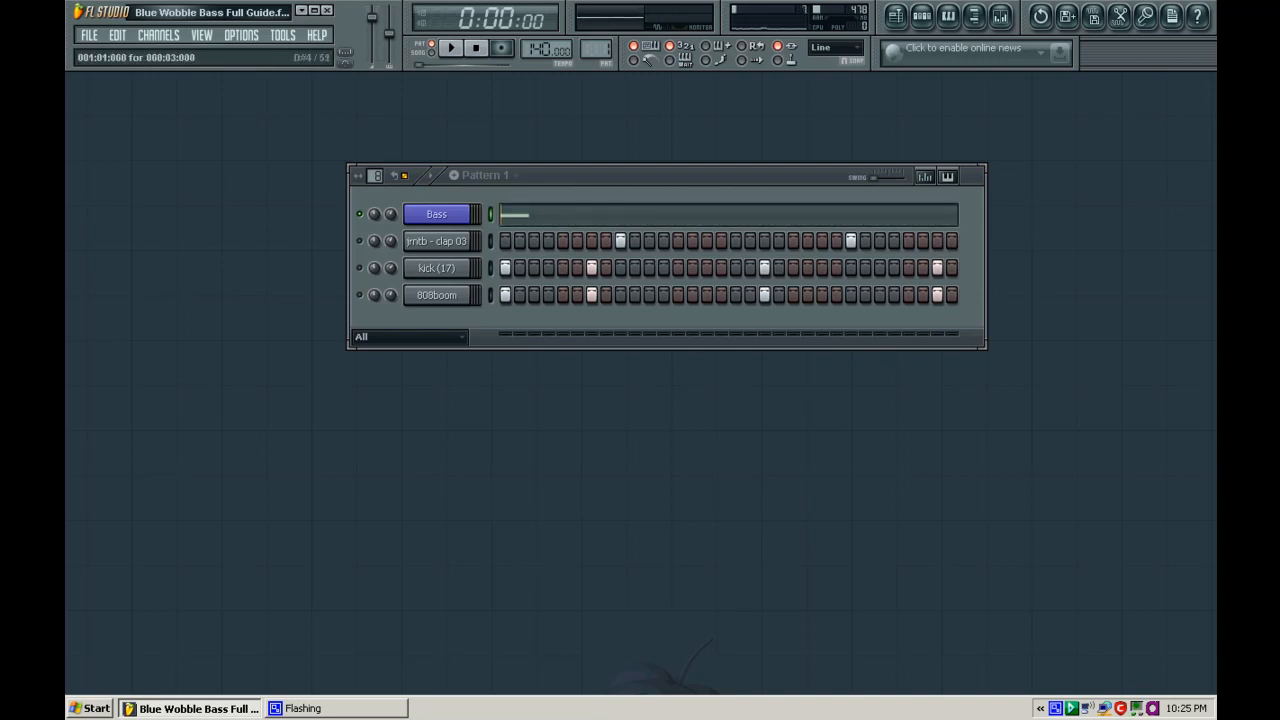
key("space")
key("space")
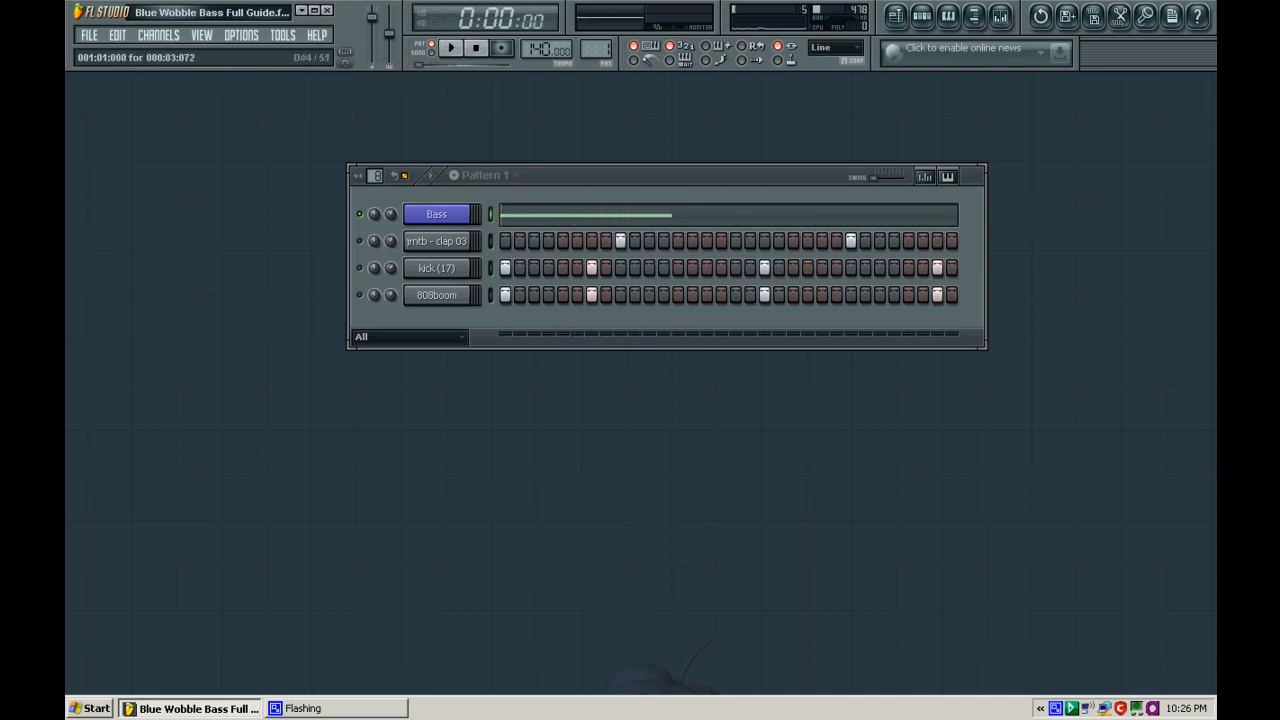
key("space")
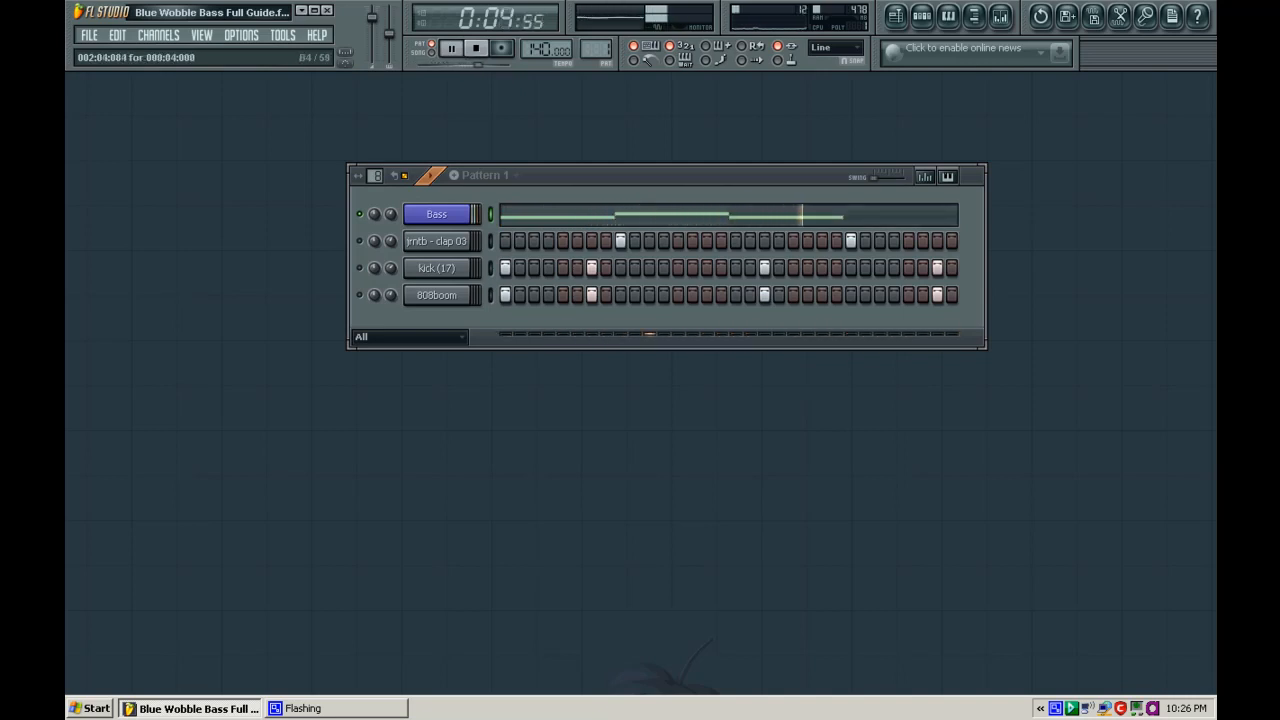
key("space")
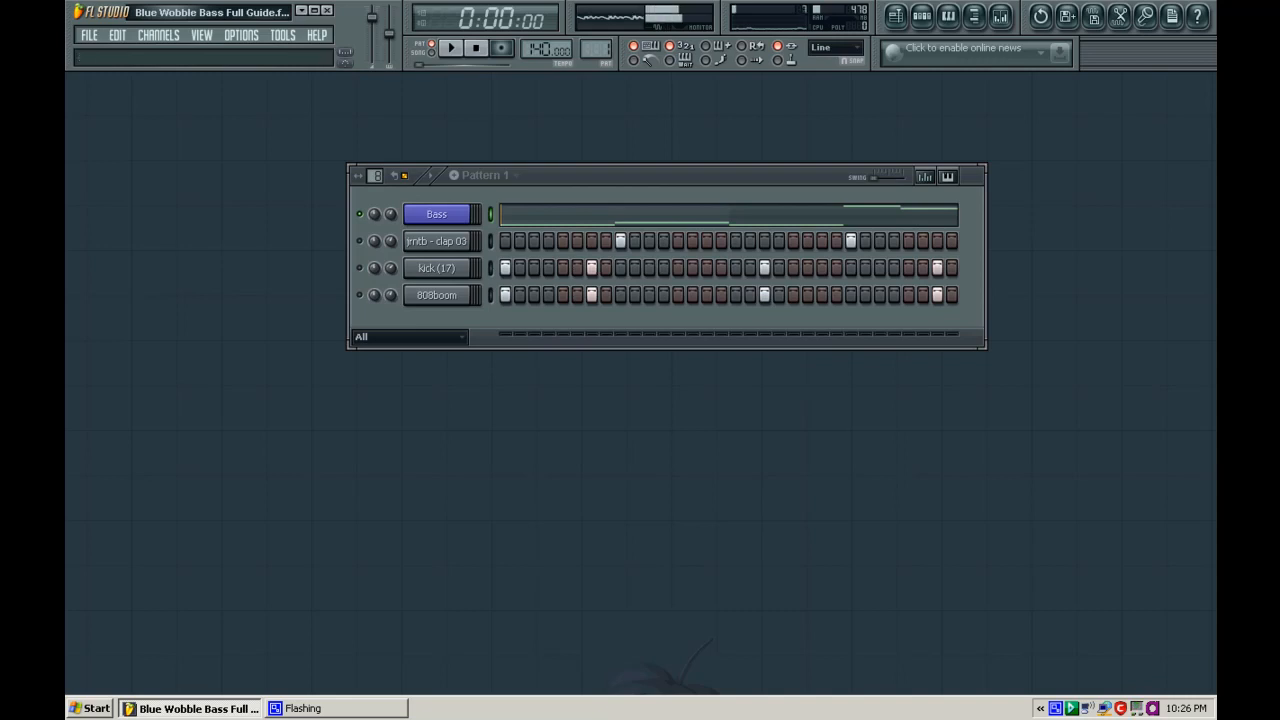
key("space")
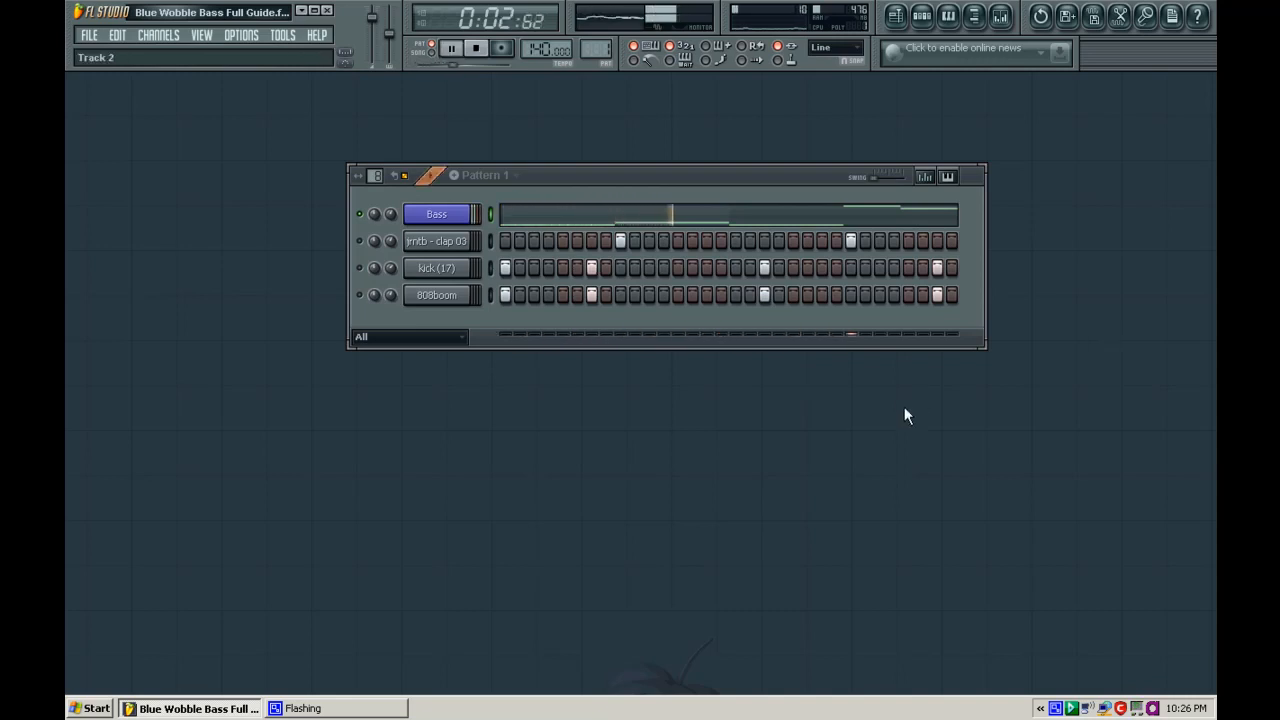
key("space")
Reopen the Bass synth, raise filter A's volume to 116 % and audition the pattern
left_click(448, 216)
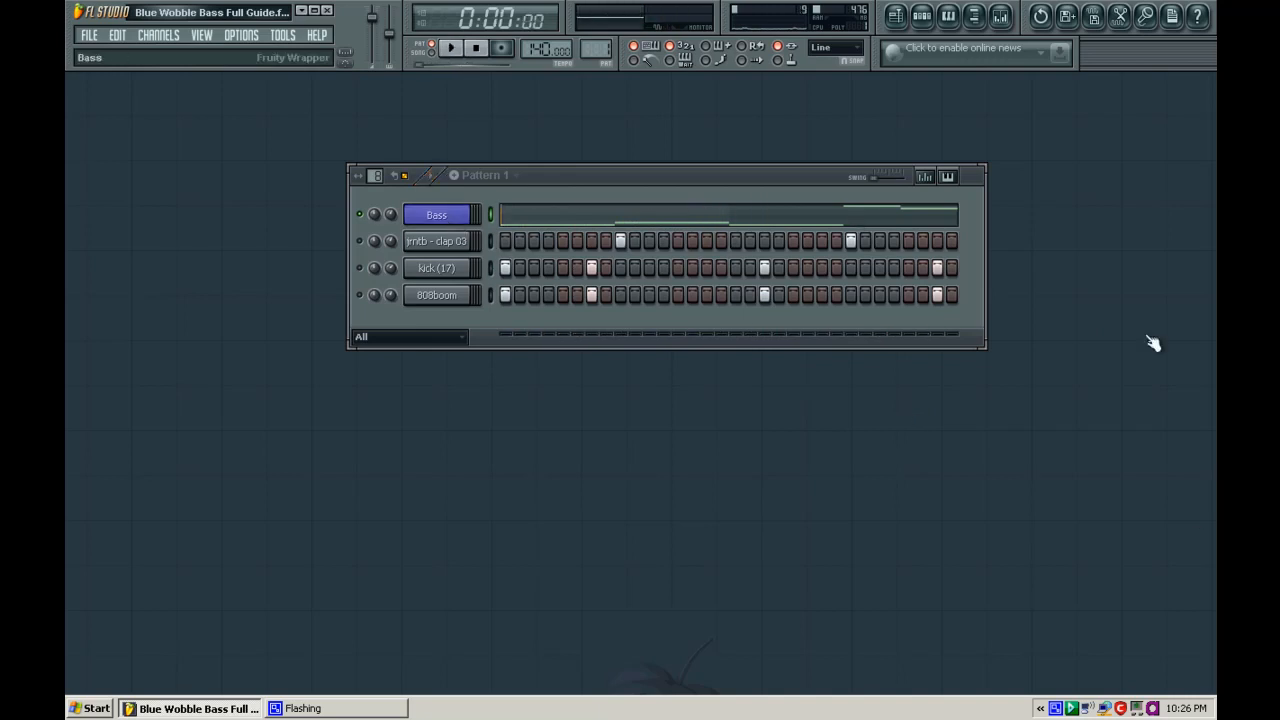
left_click_drag(1017, 389, 1017, 394)
left_click_drag(662, 388, 667, 381)
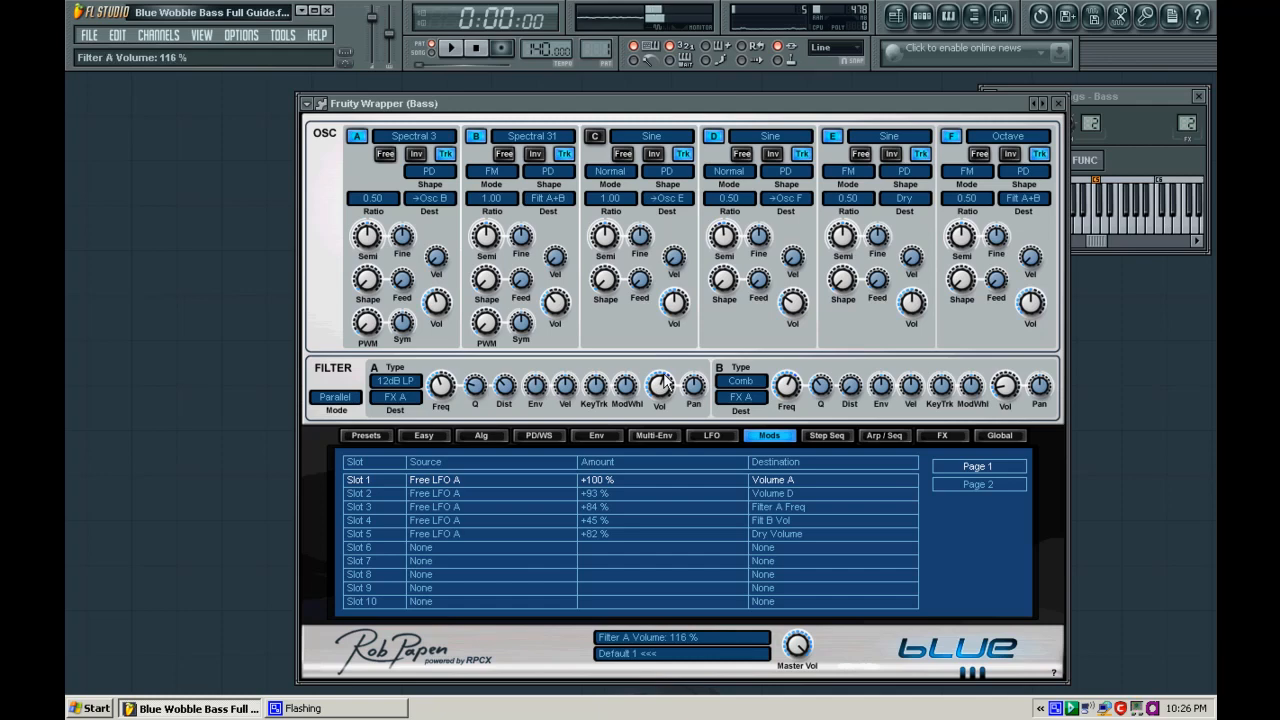
key("space")
key("space")
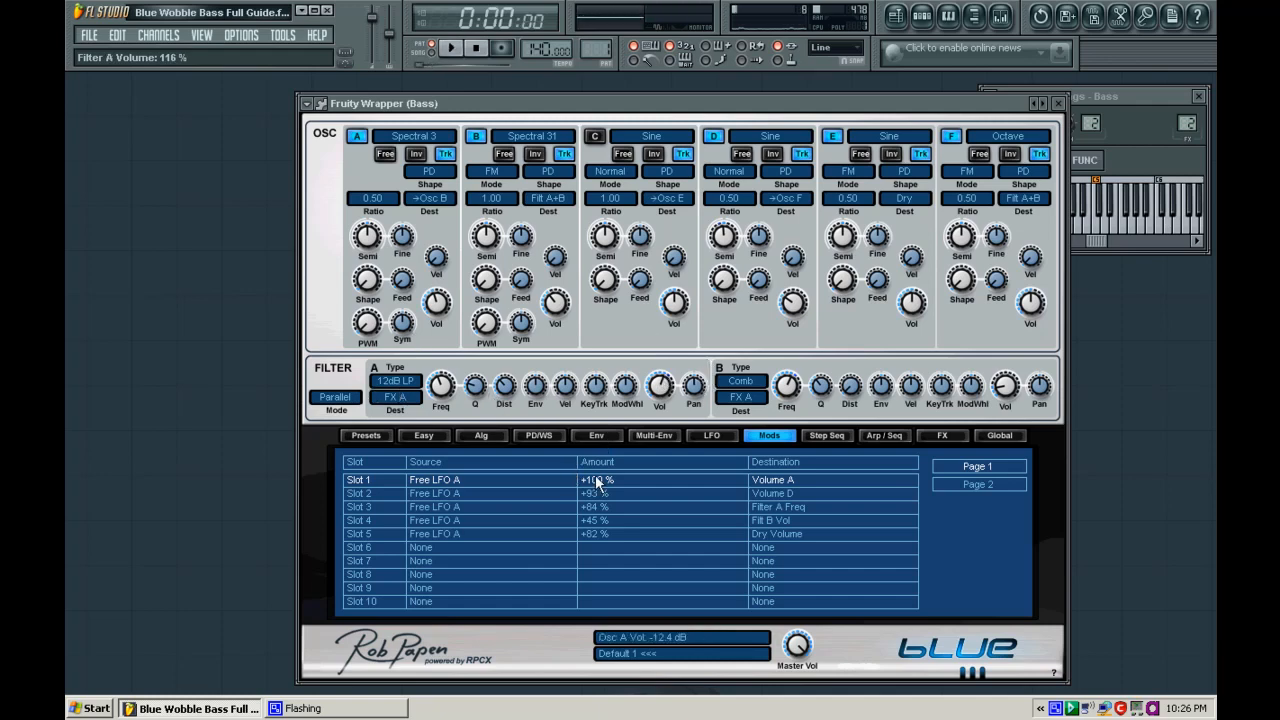
Assign Free LFO A to Filt A Vol in modulation slot 6 at +49 % and audition the pattern
left_click(423, 554)
mouse_move(490, 590)
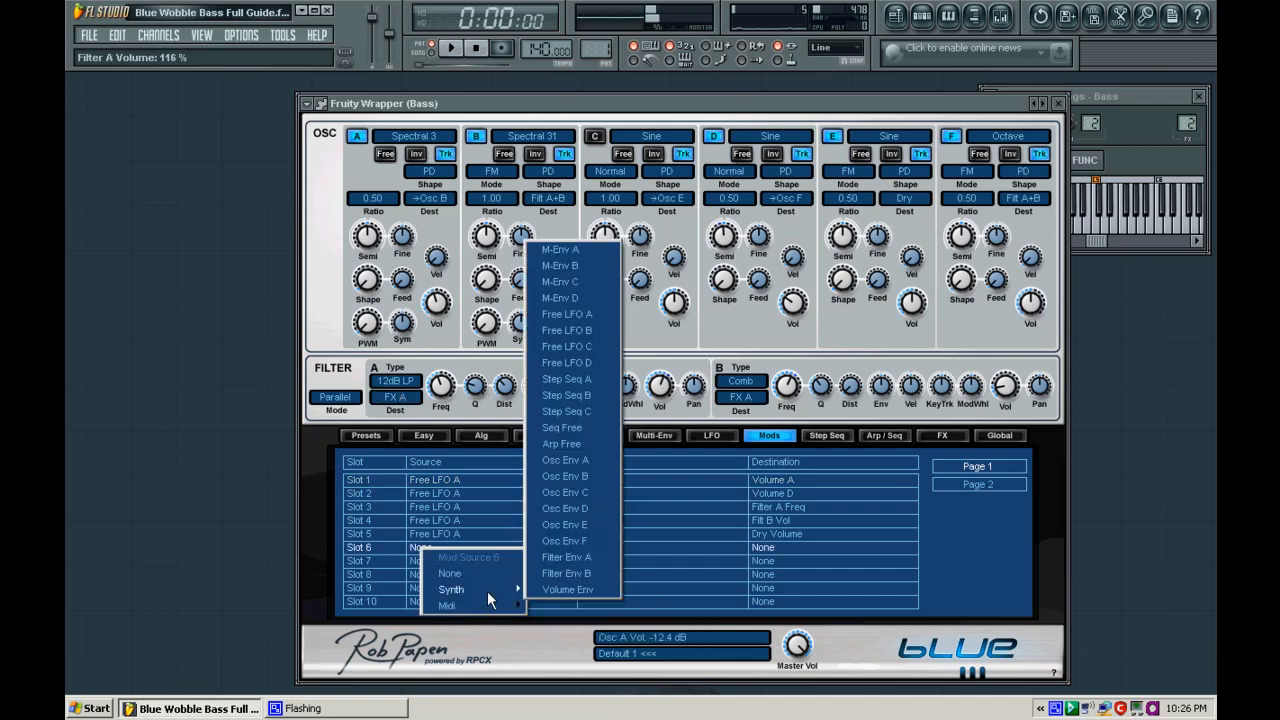
left_click(585, 313)
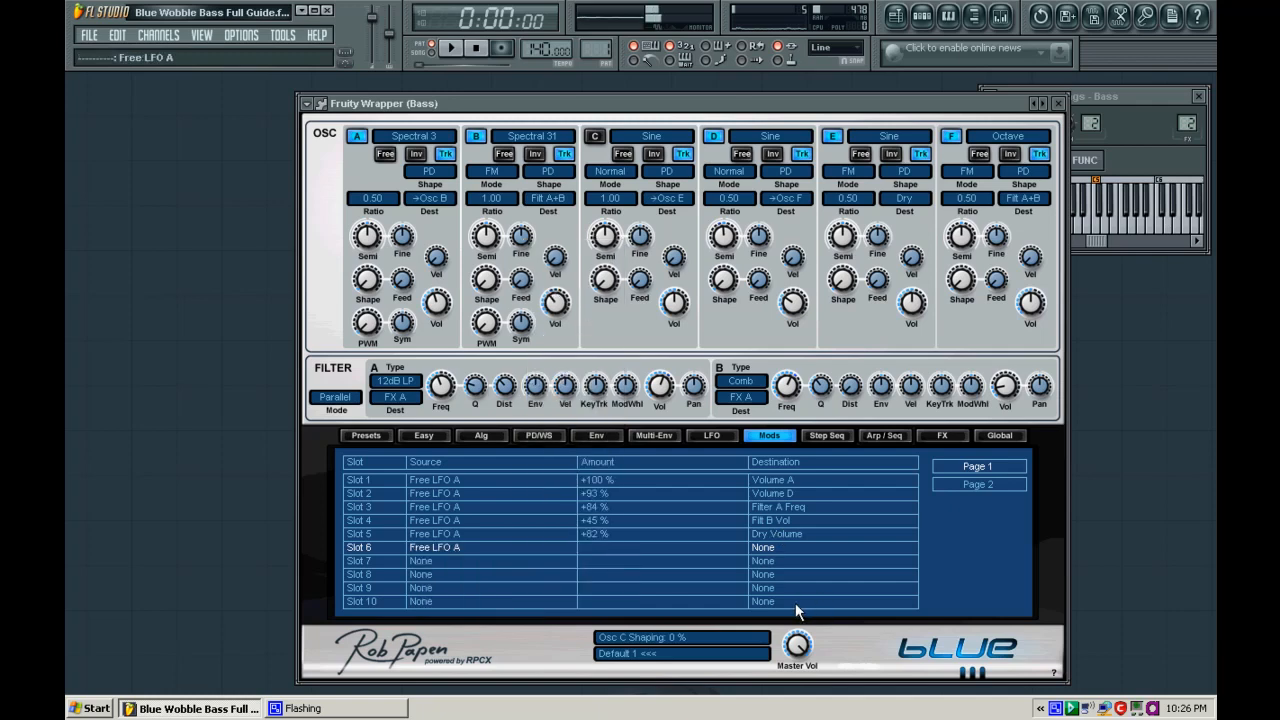
left_click(763, 552)
mouse_move(822, 470)
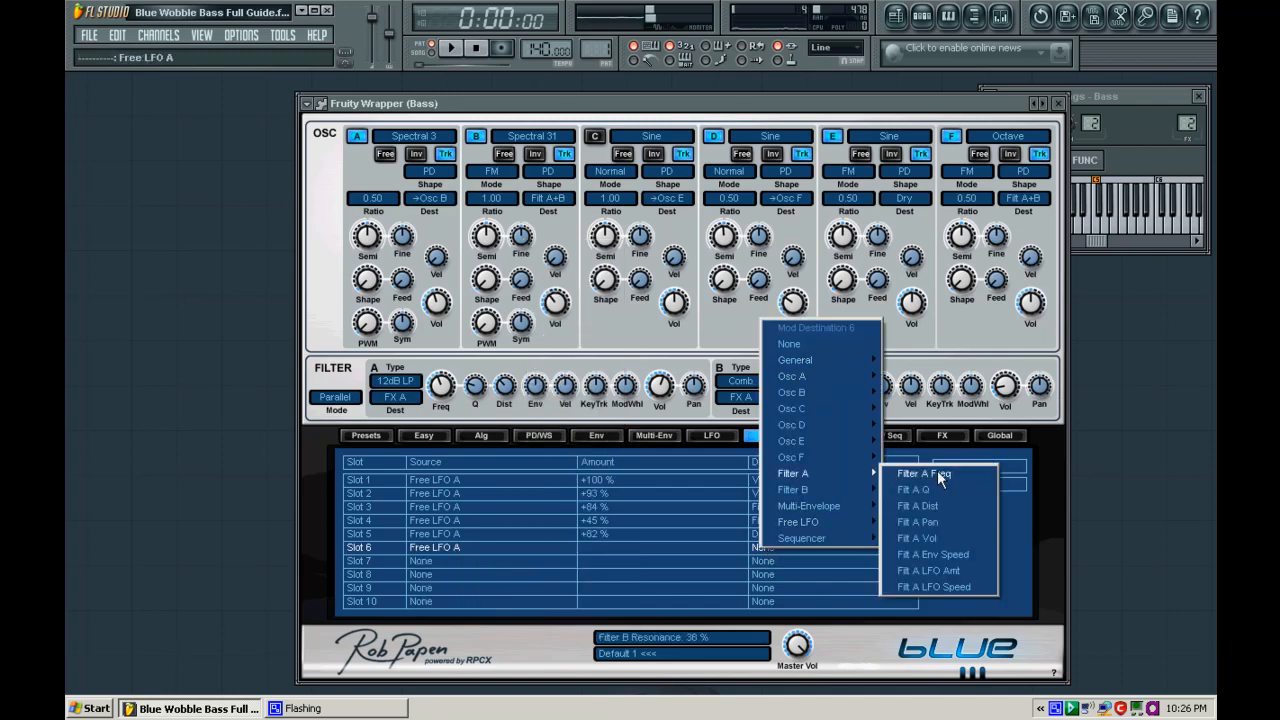
left_click(942, 532)
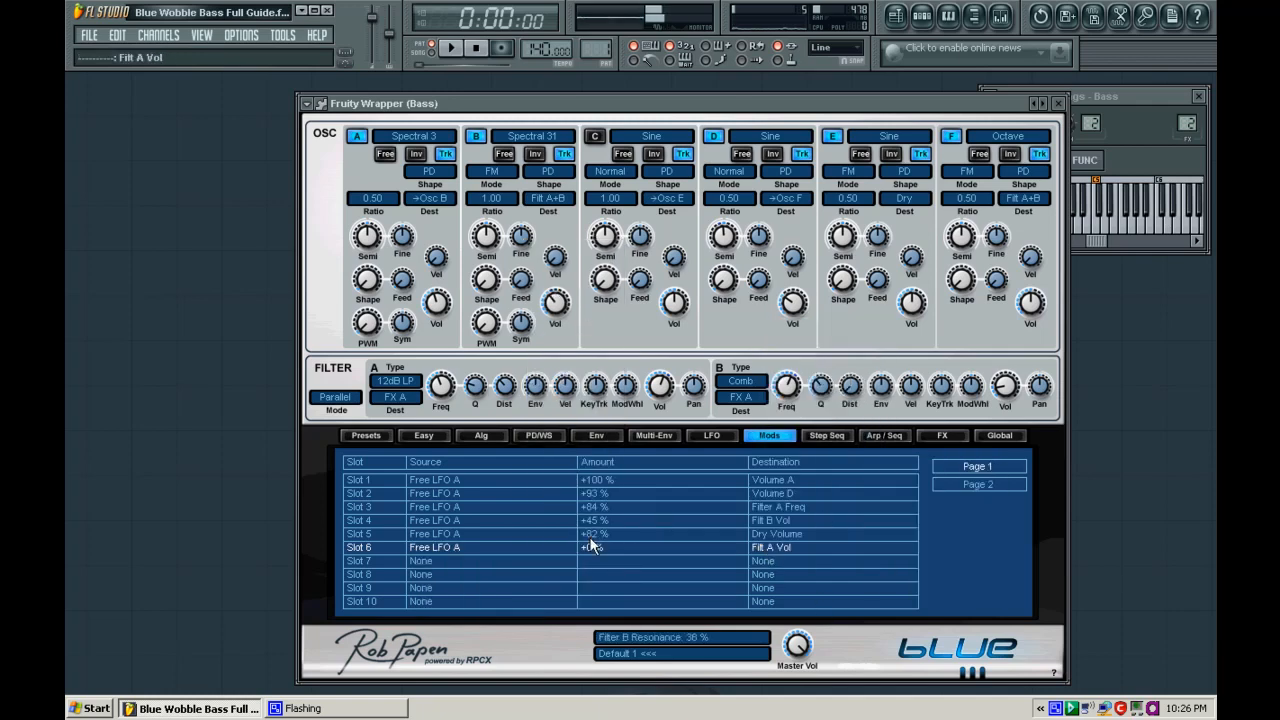
left_click_drag(594, 545, 592, 510)
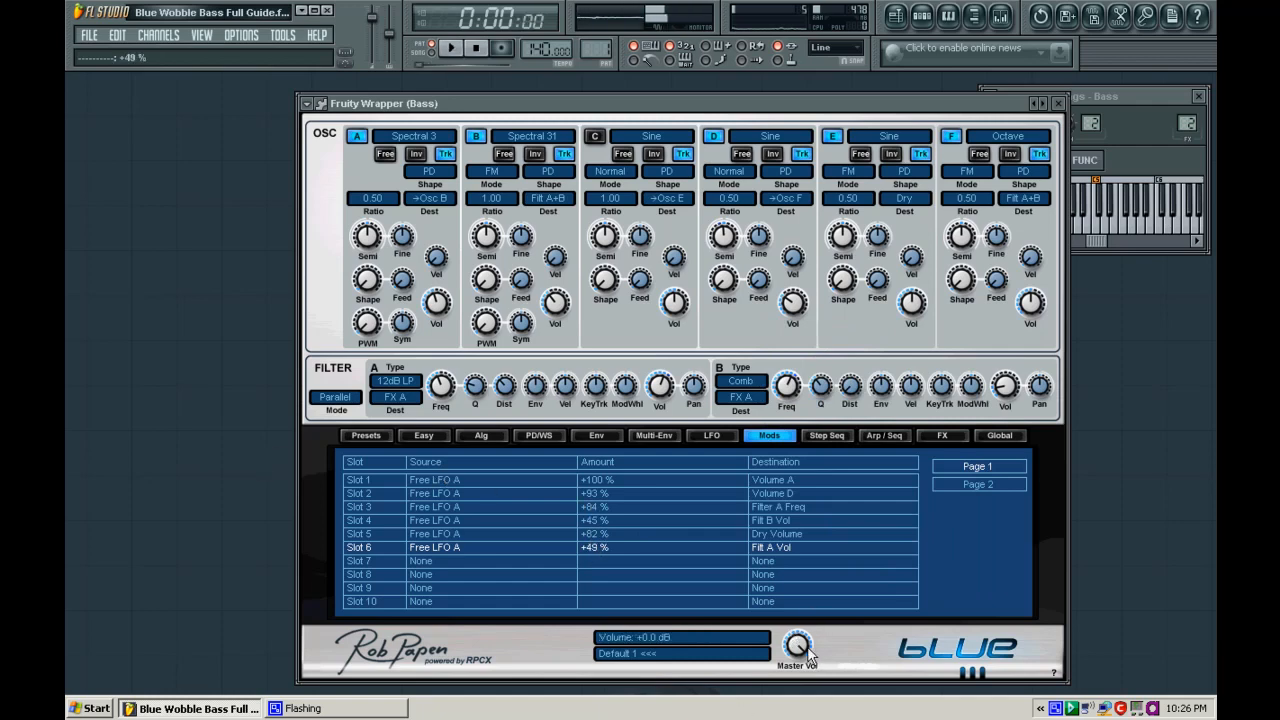
key("space")
key("F6")
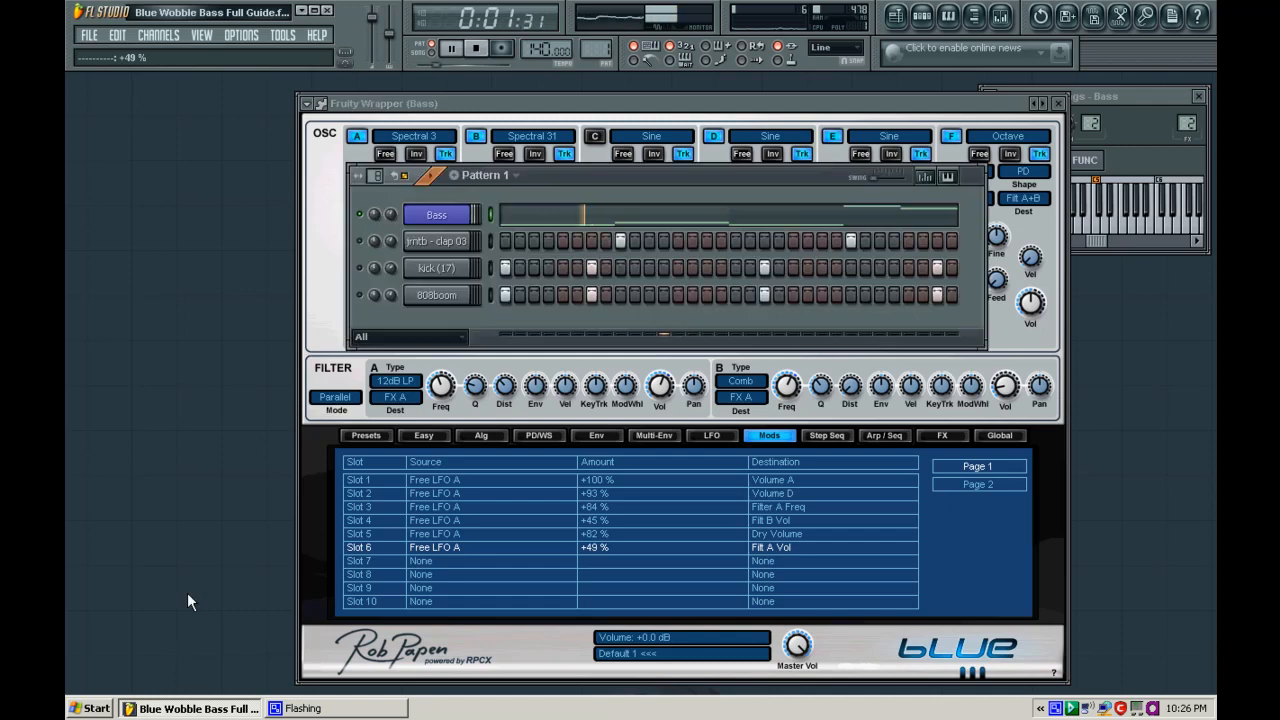
key("F6")
key("space")
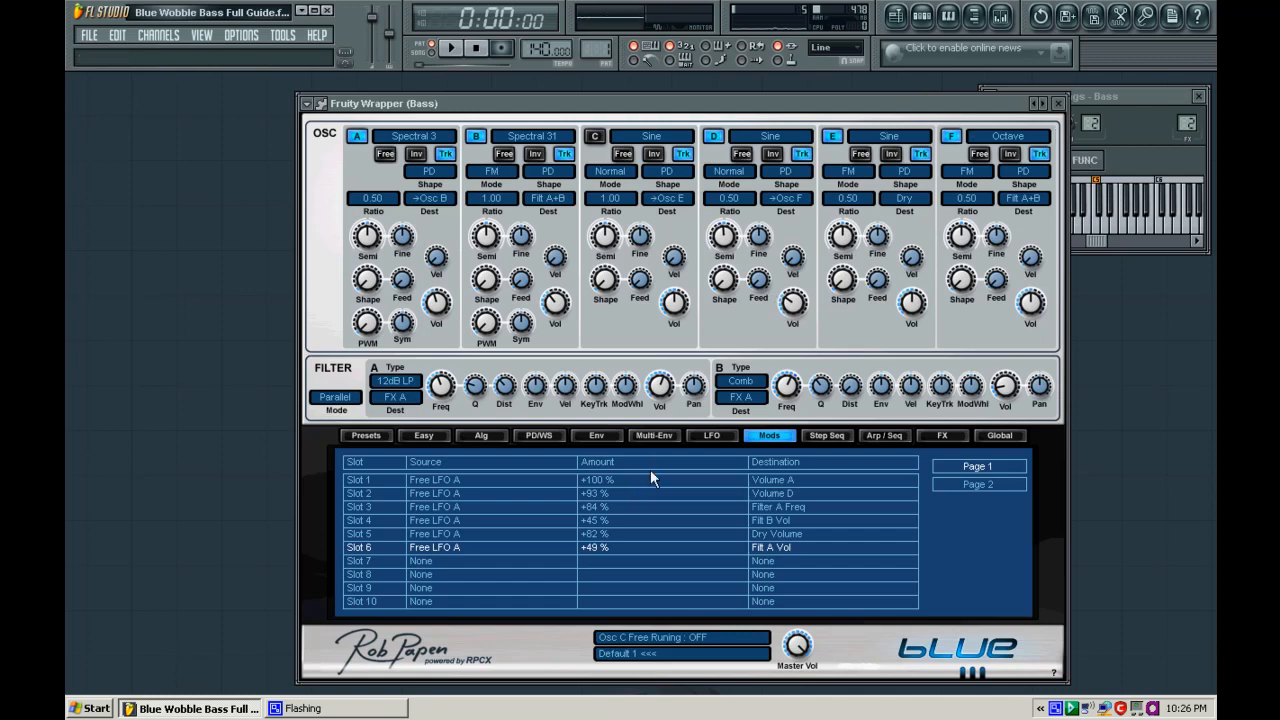
Turn off tempo sync for the Free A LFO and set its speed to 4.21 Hz
left_click(704, 430)
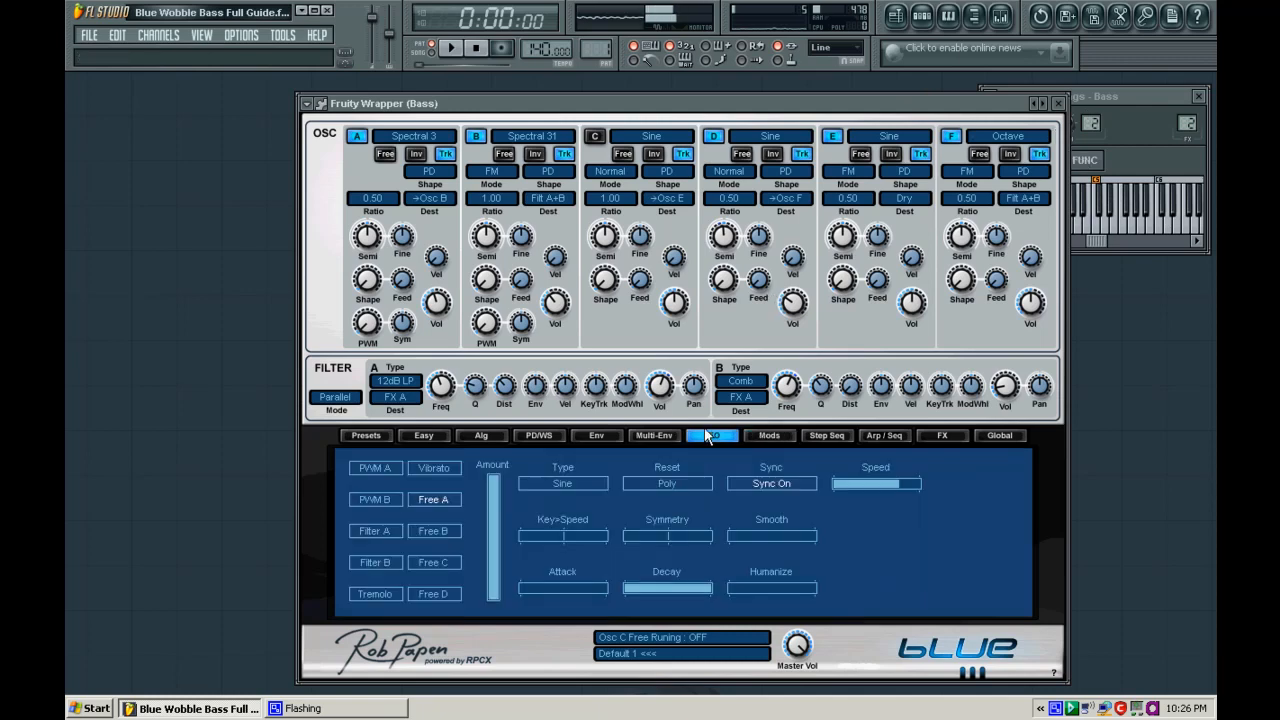
left_click(782, 485)
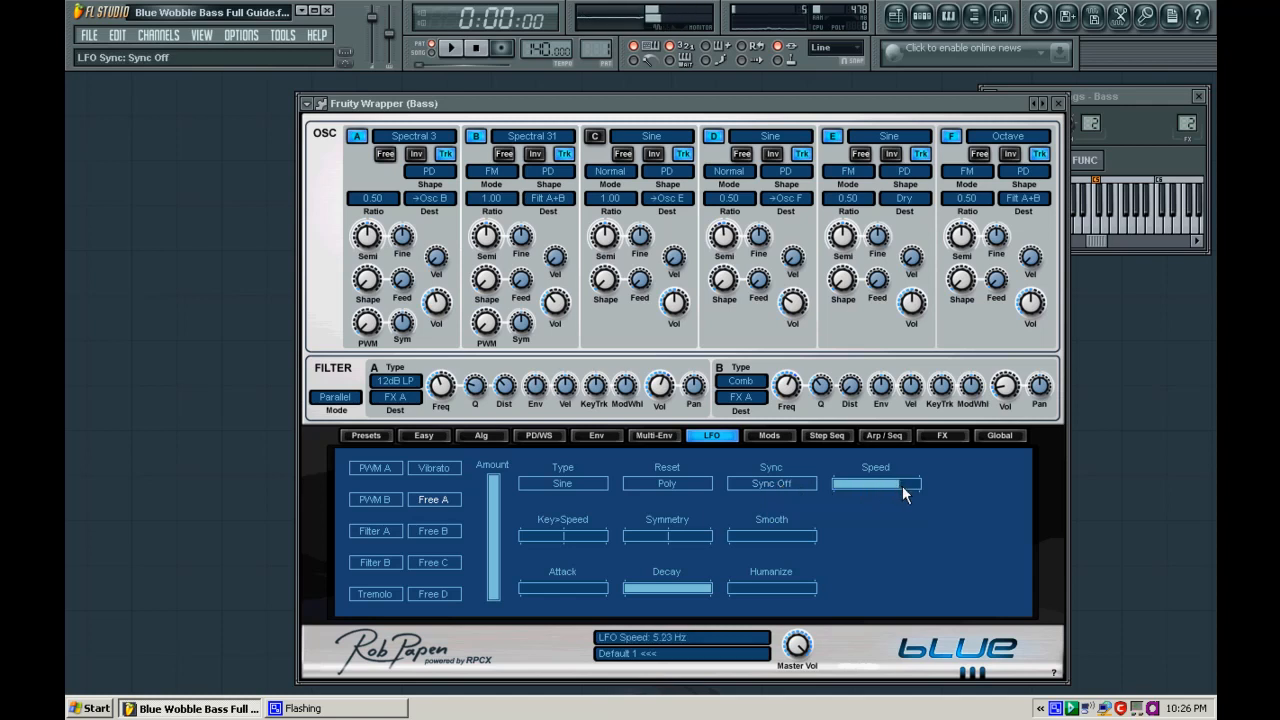
left_click_drag(902, 488, 897, 480)
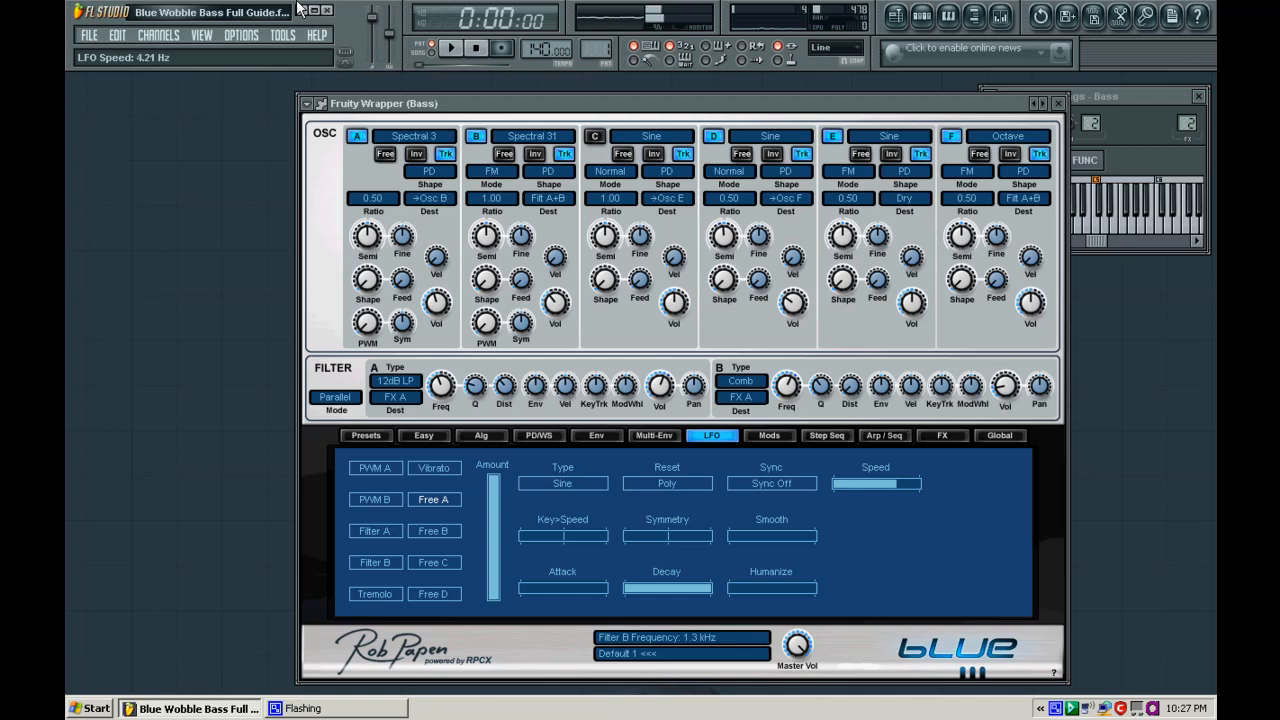
left_click(287, 38)
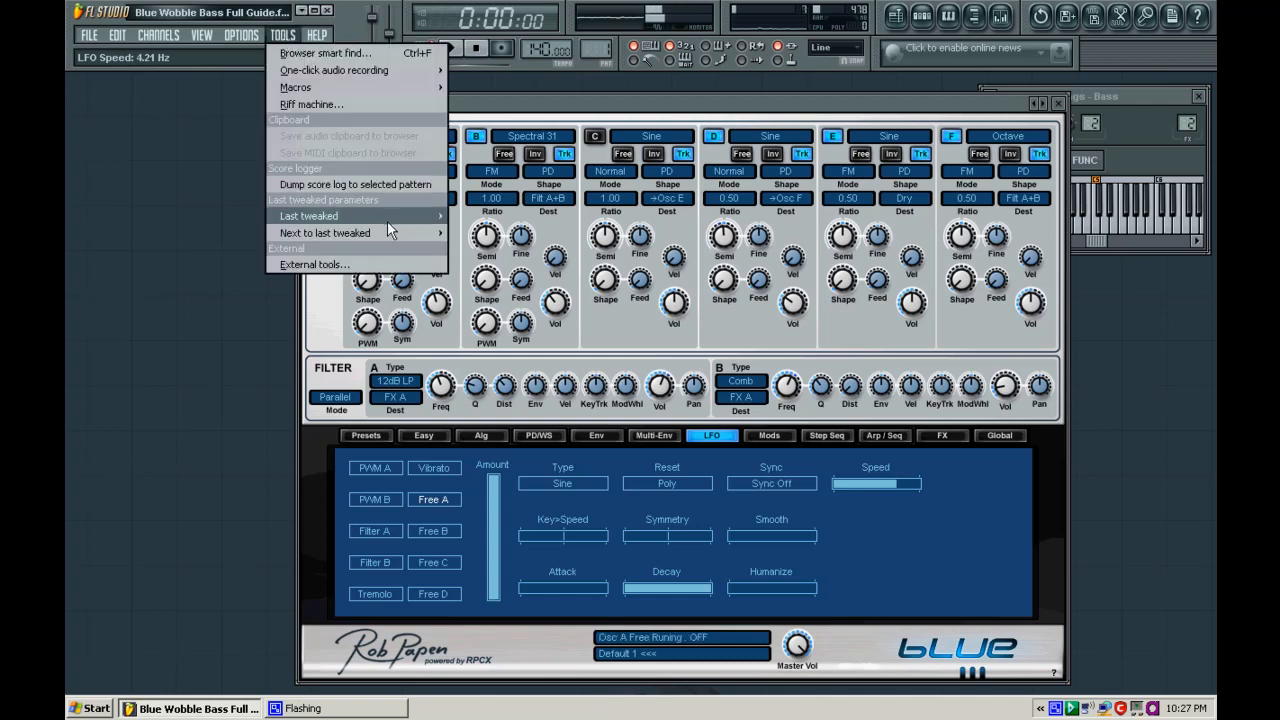
mouse_move(387, 218)
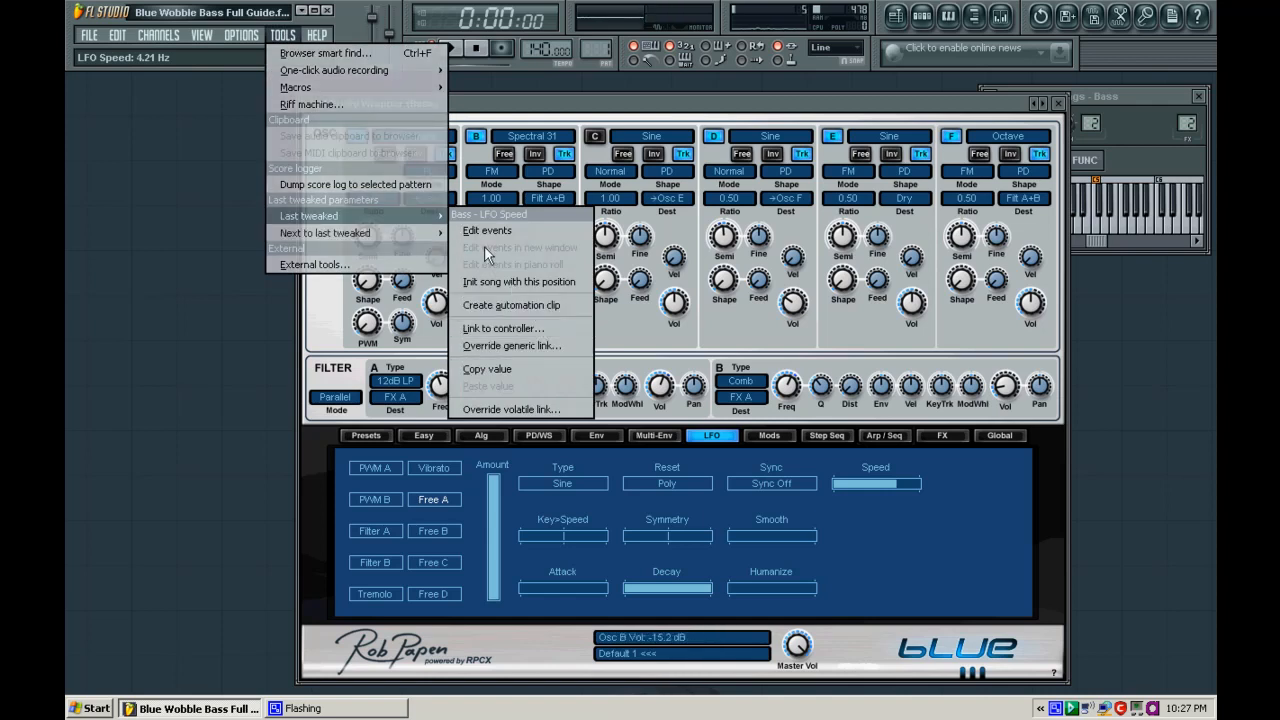
left_click(537, 116)
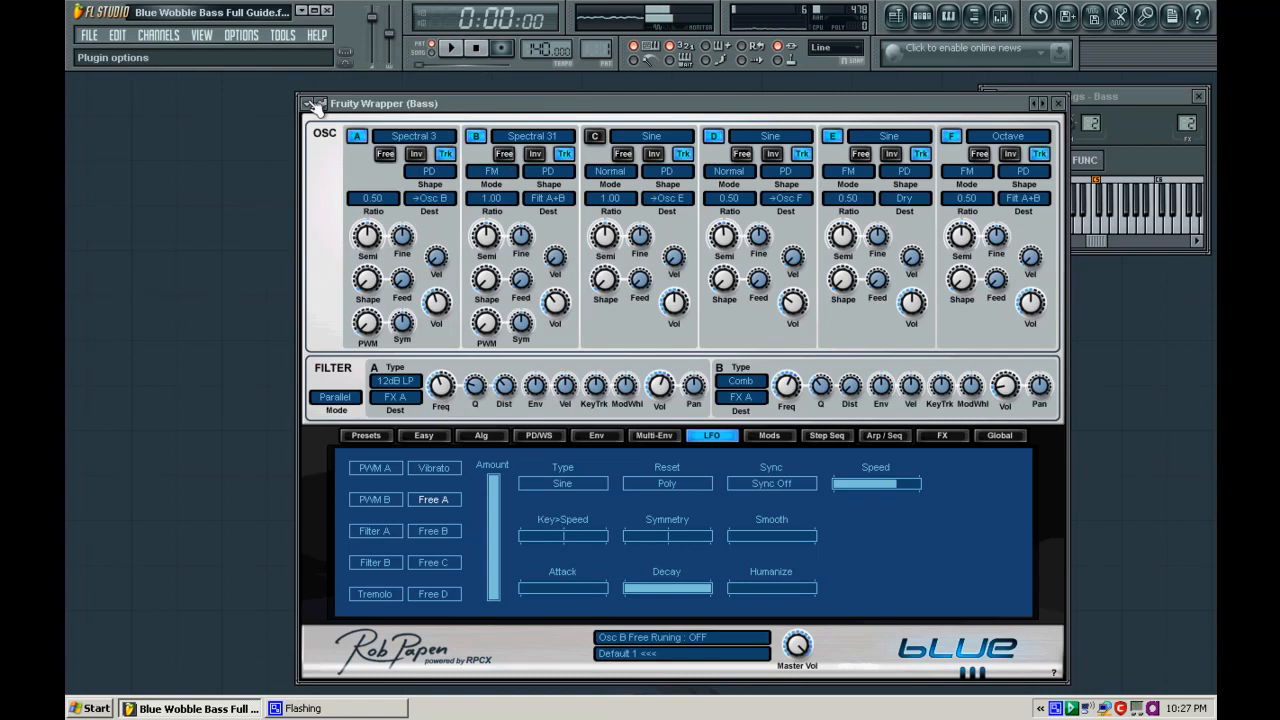
left_click(310, 104)
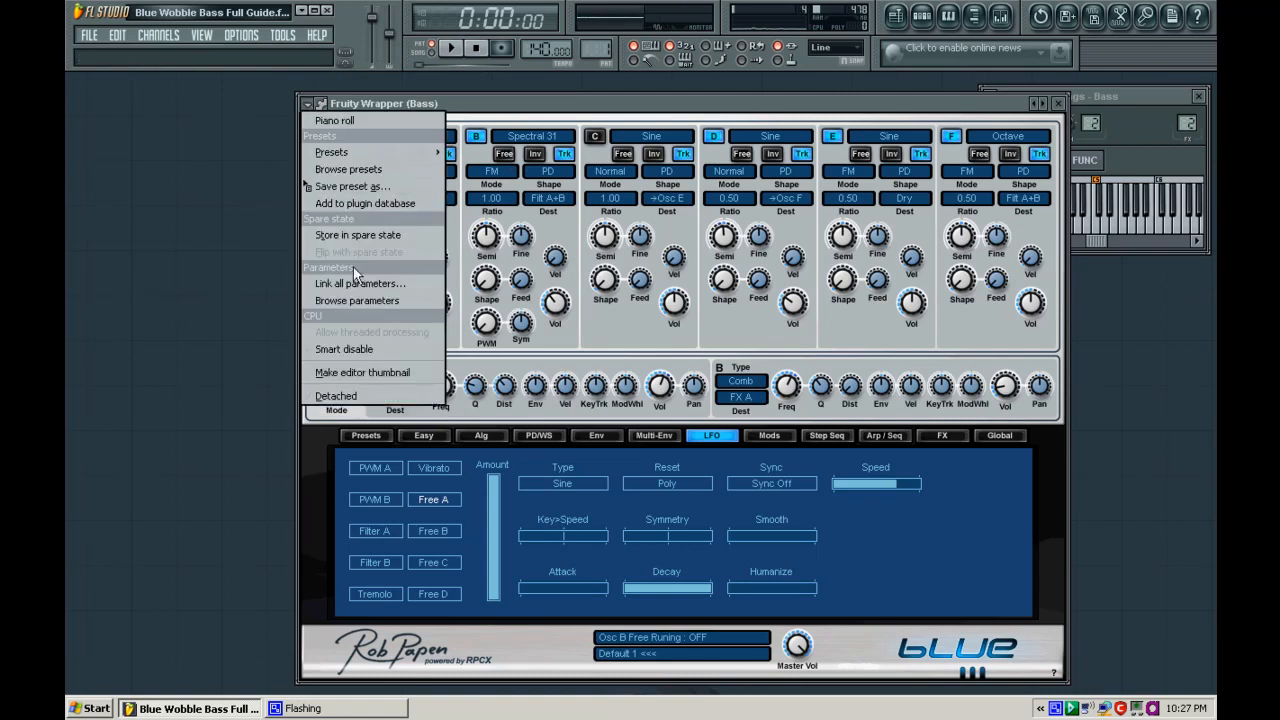
left_click(562, 118)
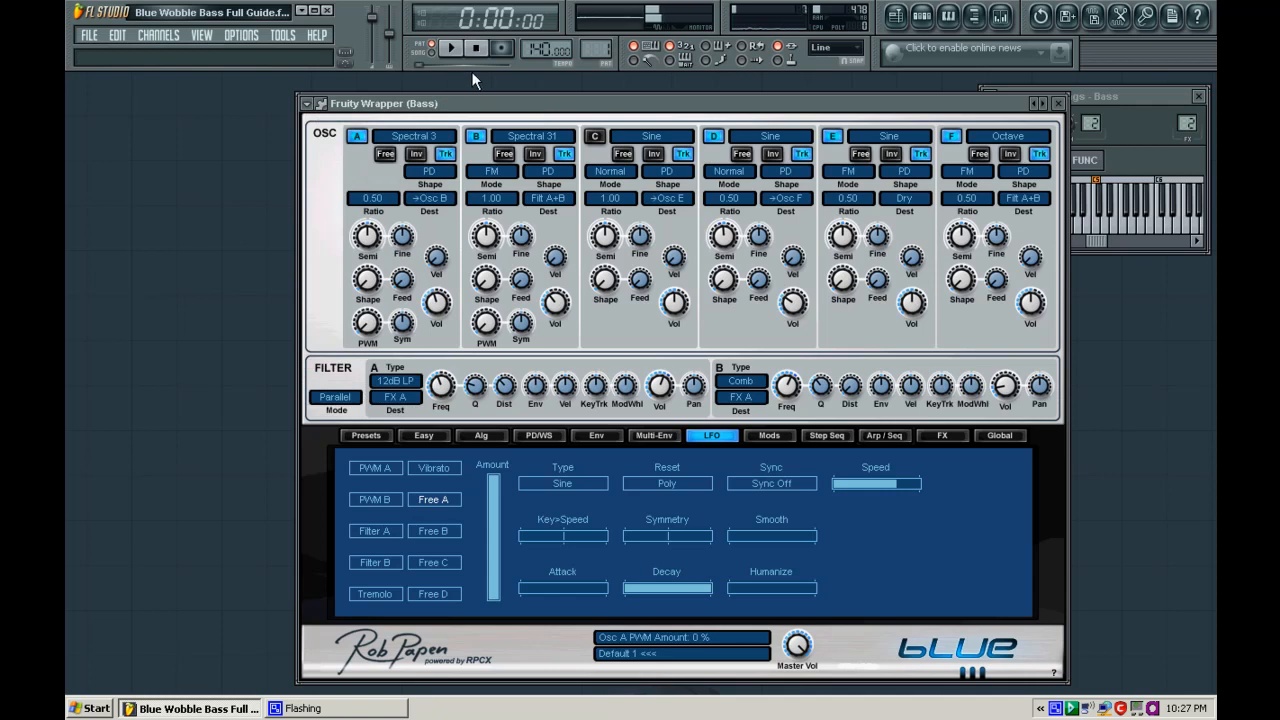
left_click(308, 104)
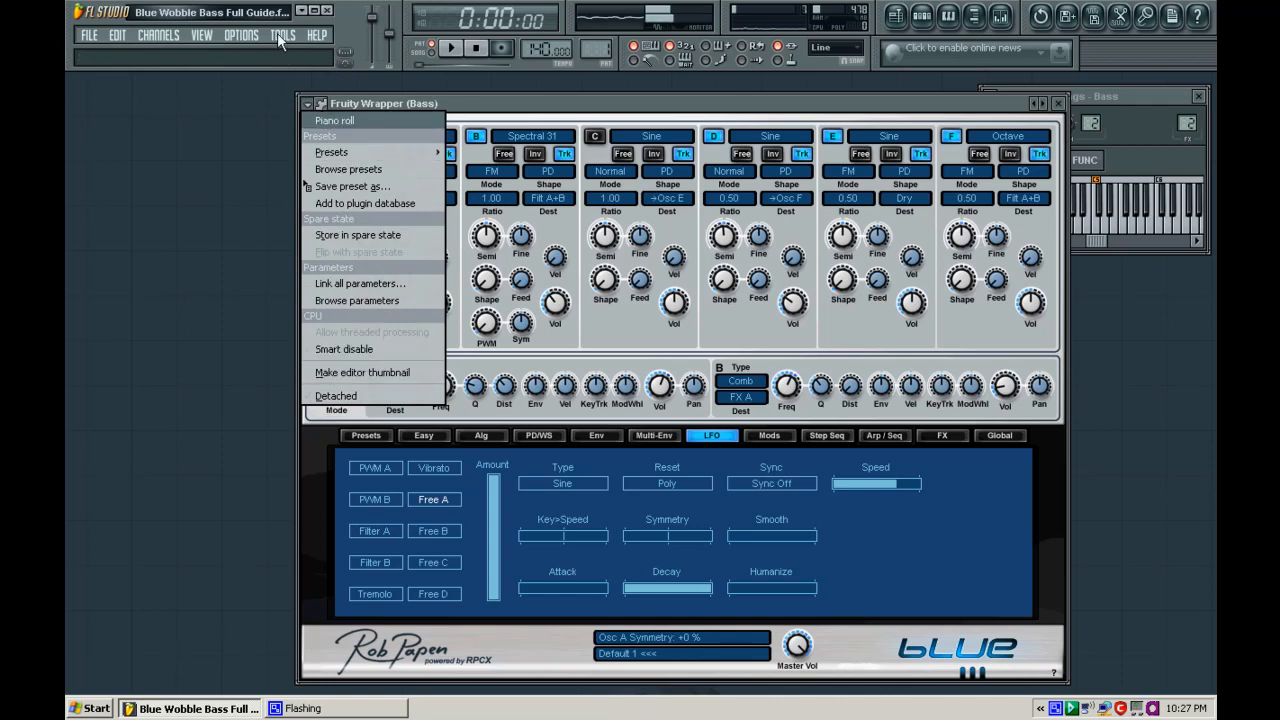
left_click(222, 190)
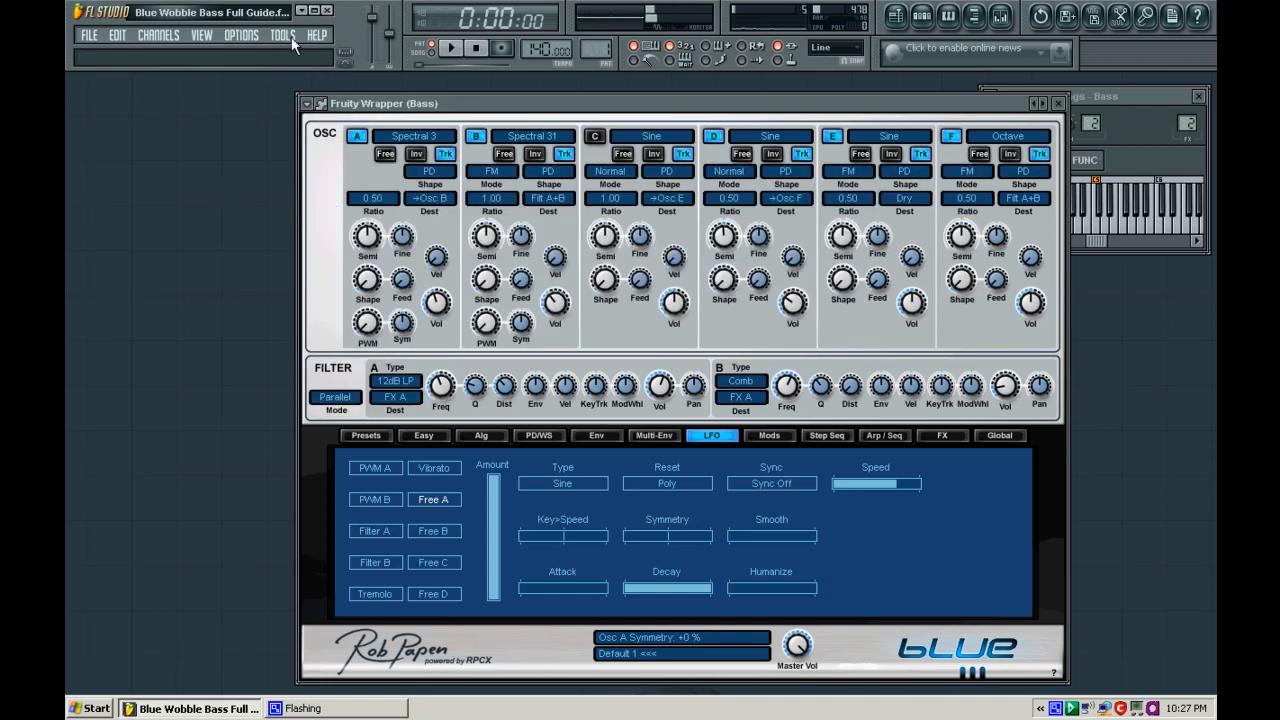
Create an automation clip for the last tweaked parameter, the Bass synth's LFO Speed
left_click(287, 36)
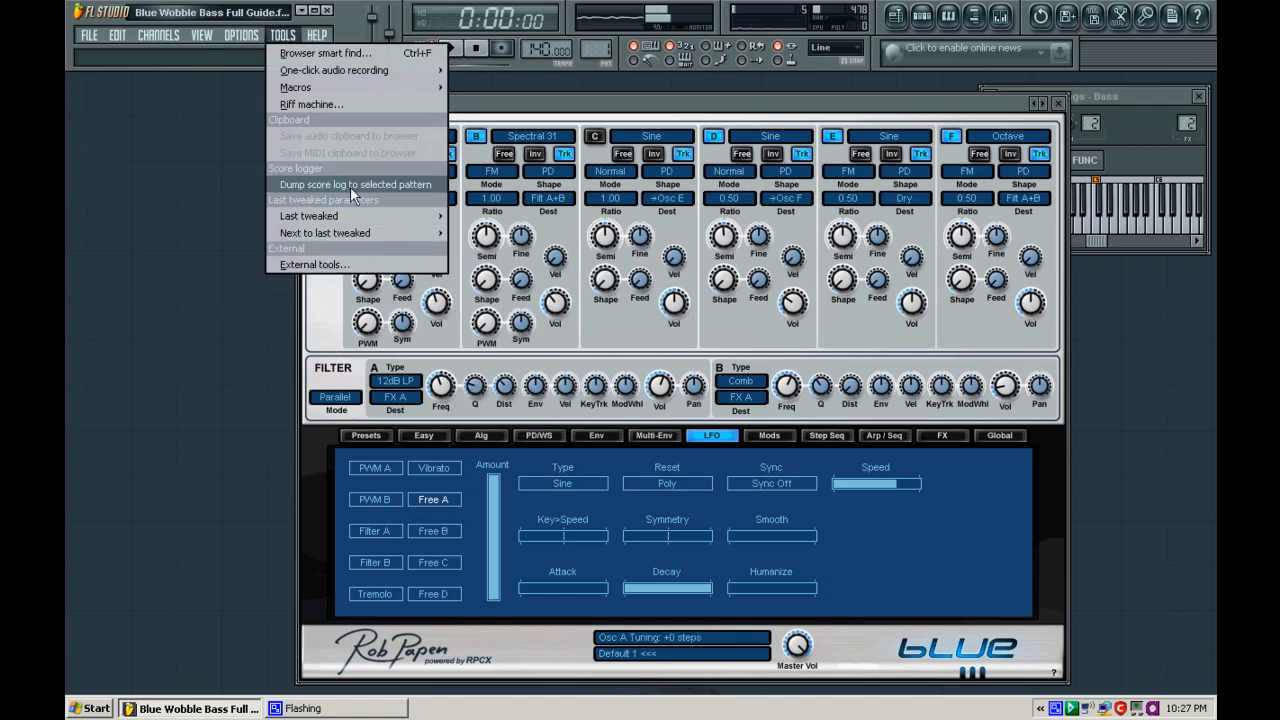
mouse_move(353, 217)
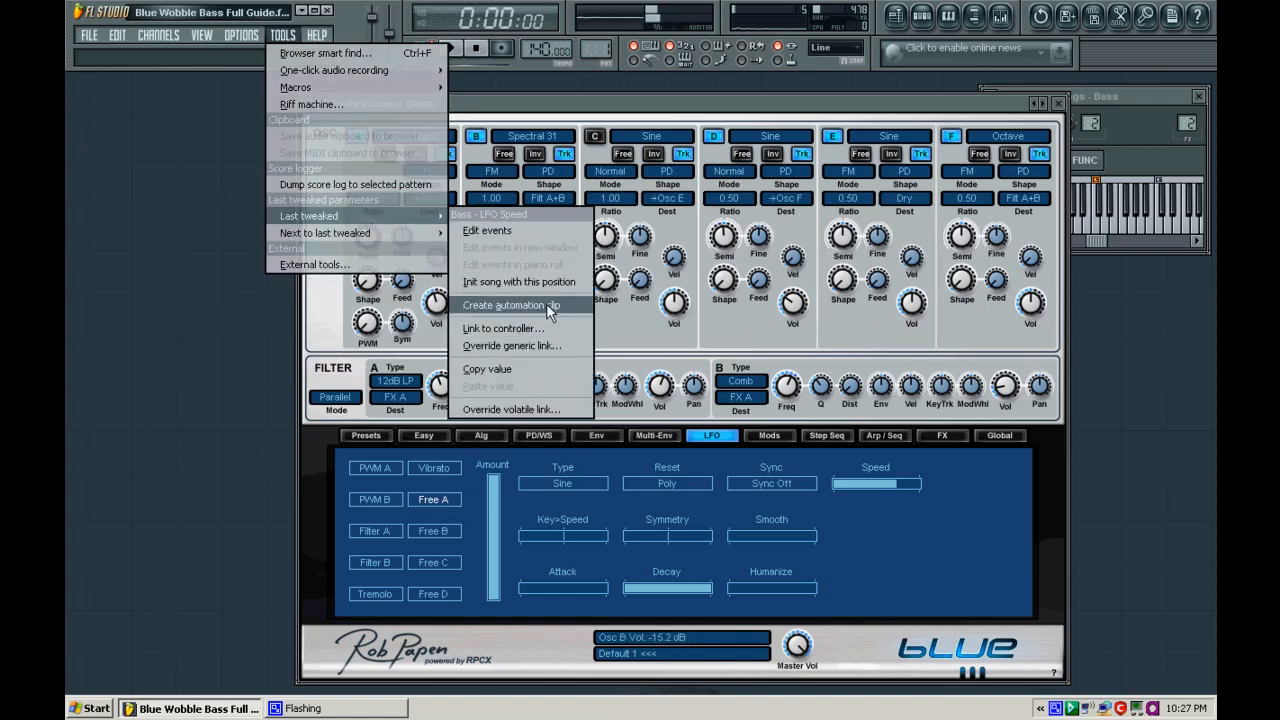
left_click(546, 305)
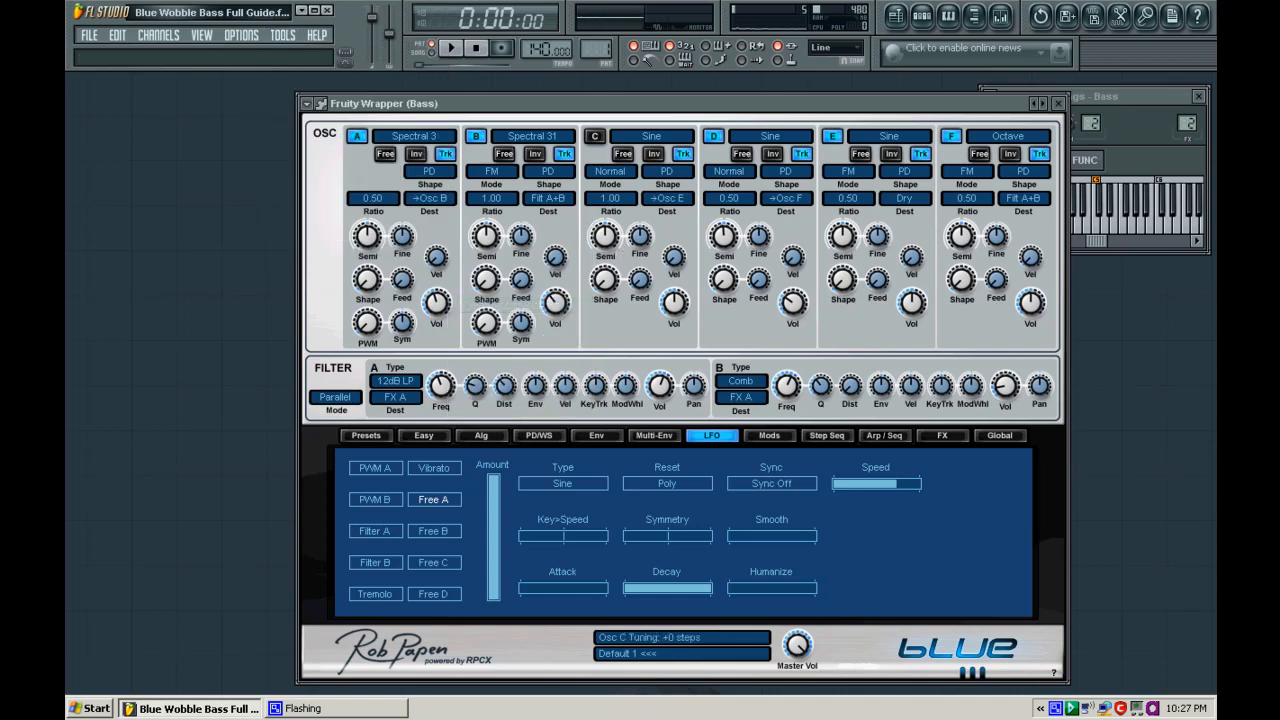
Close the Bass channel and synth windows and bring the playlist into full view
left_click(1198, 96)
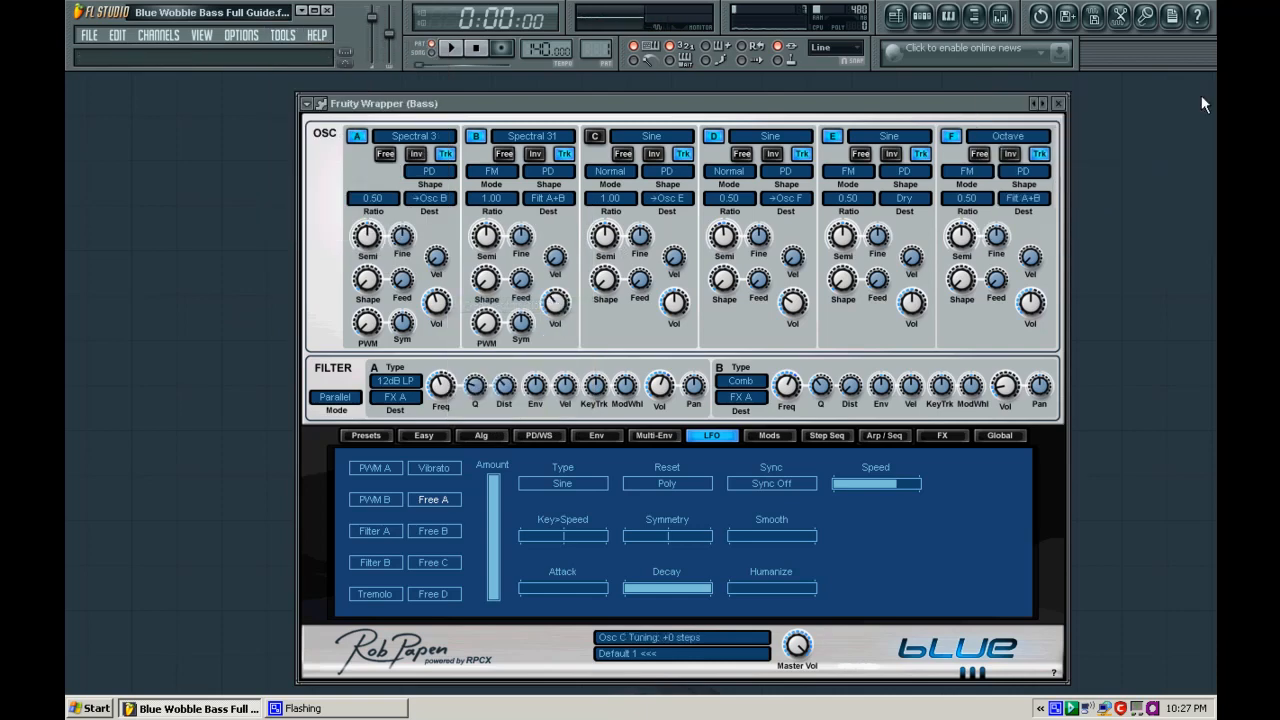
left_click(1061, 104)
left_click(922, 16)
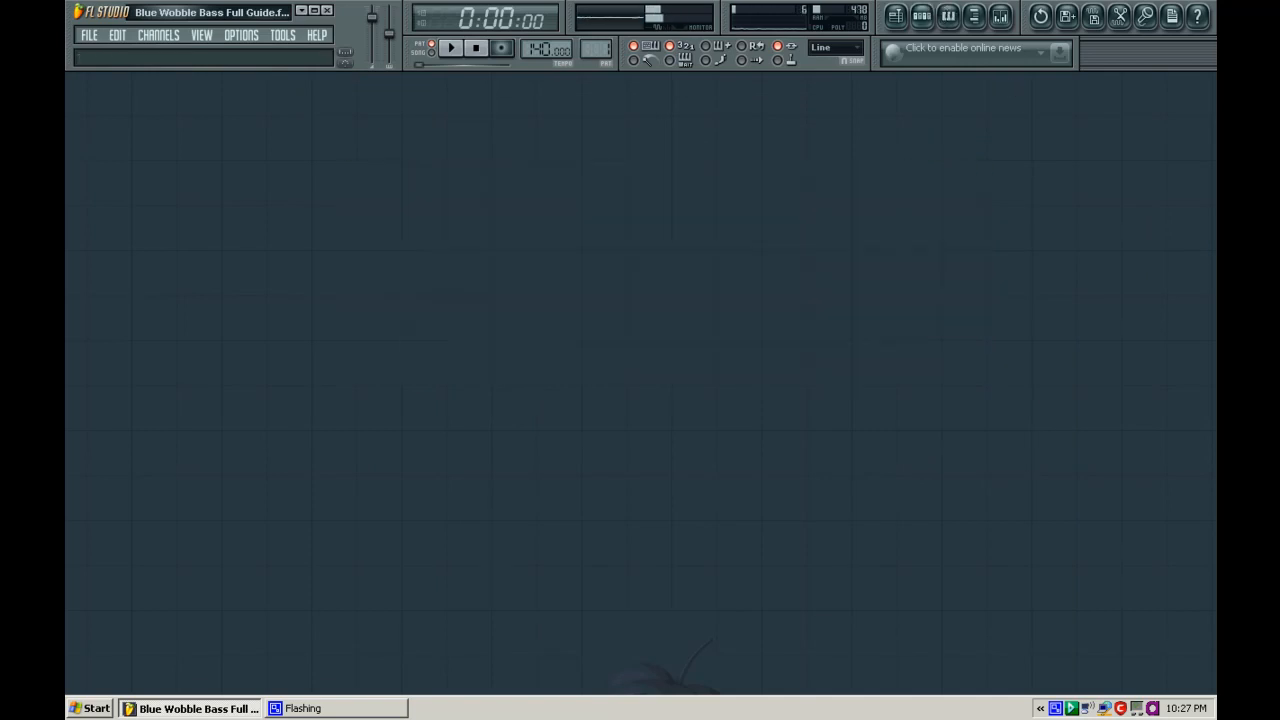
left_click_drag(1216, 160, 686, 100)
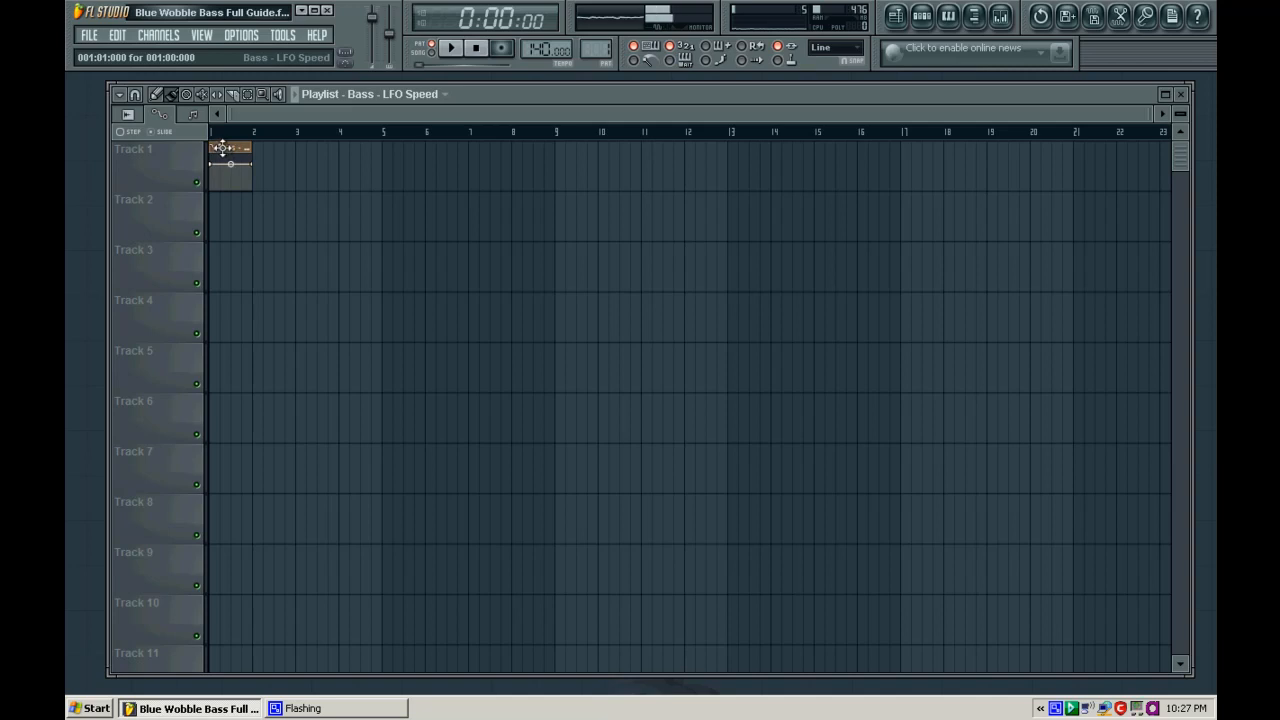
Move the Bass LFO Speed automation clip from Track 1 down to Track 2, keeping its start at bar 1
left_click(443, 95)
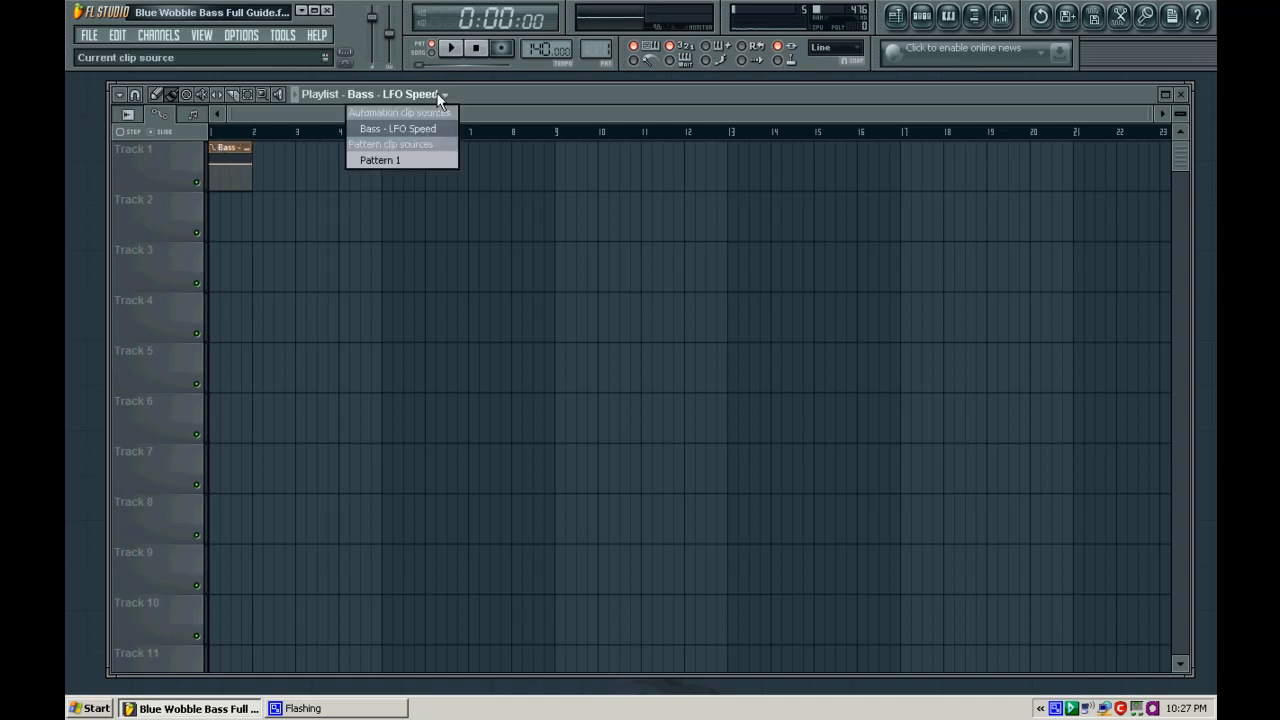
left_click(425, 161)
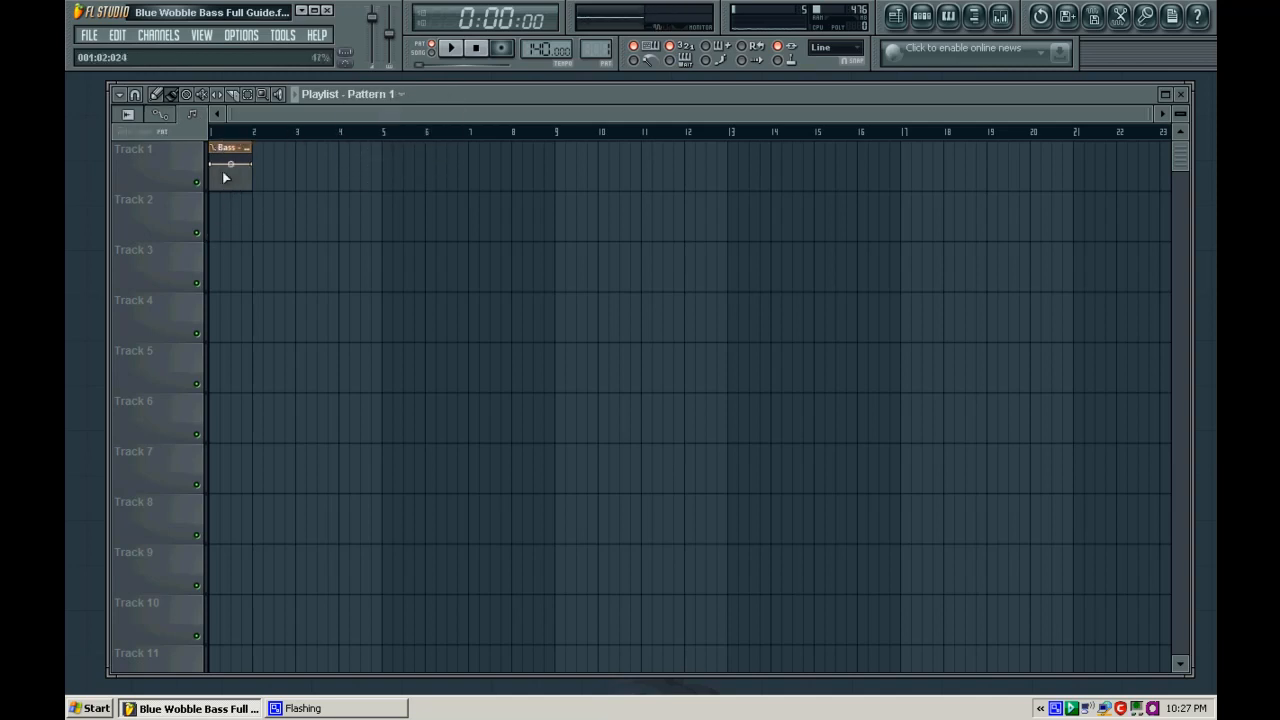
left_click_drag(222, 147, 220, 208)
Choose Pattern 1 as the clip source and place two clips back to back on Track 1, starting at bars 1 and 5
left_click(443, 94)
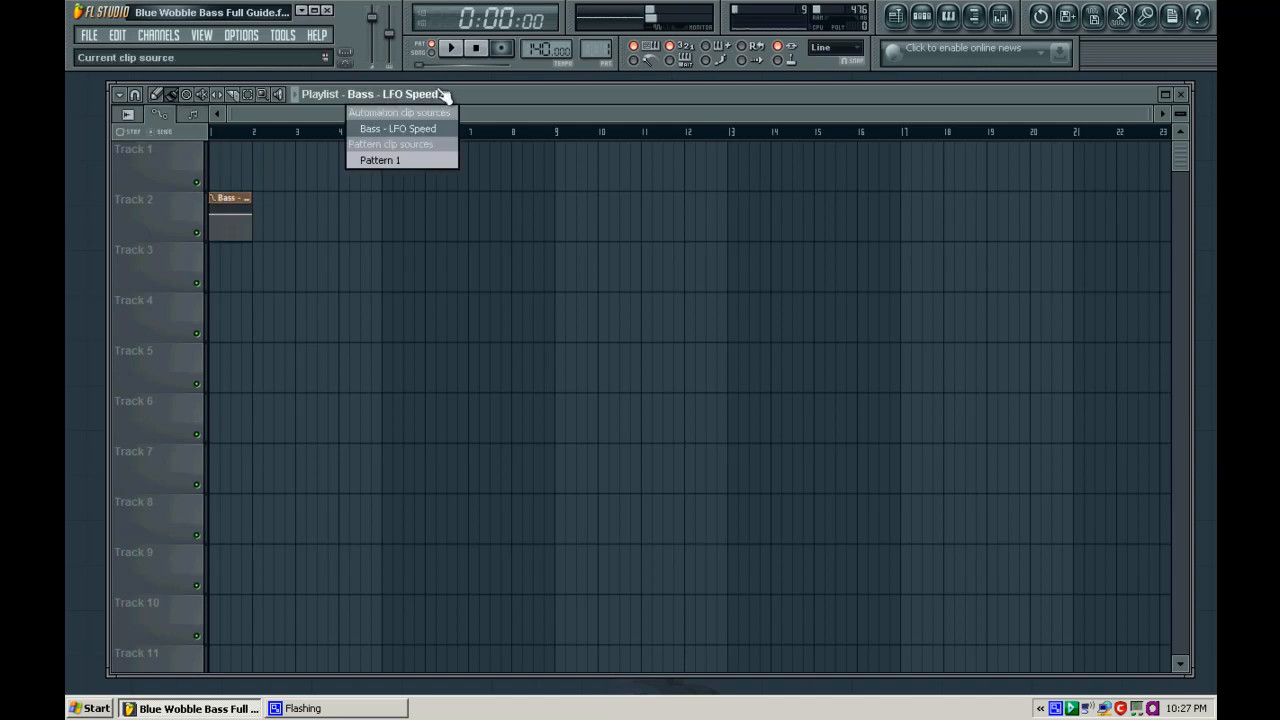
left_click(380, 160)
left_click(370, 158)
left_click_drag(408, 160, 256, 160)
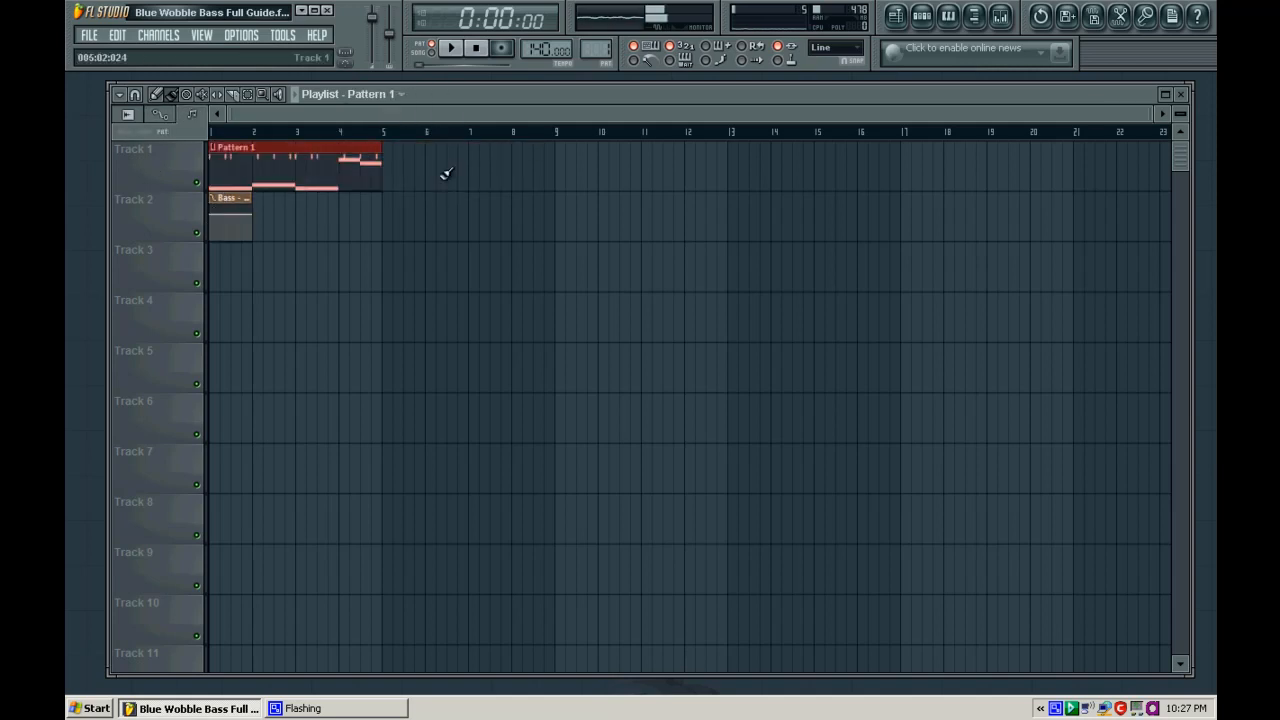
left_click(446, 174)
left_click_drag(494, 171, 449, 177)
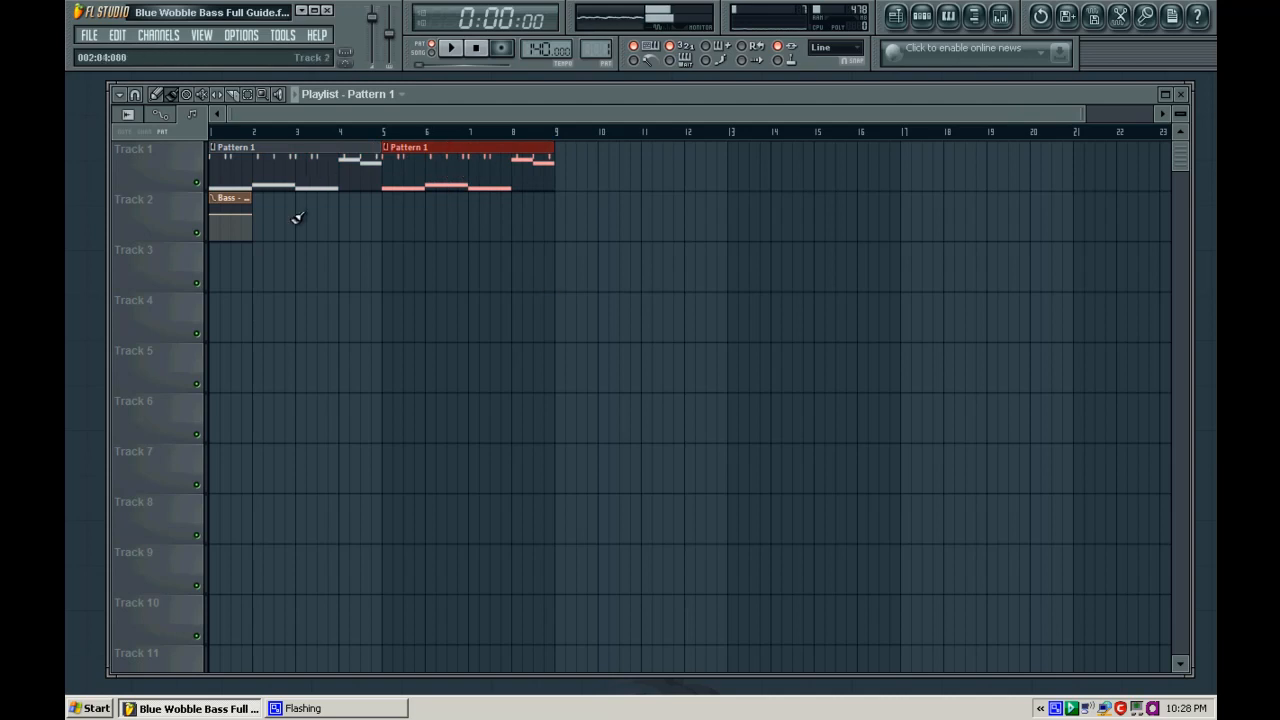
Delete the second Pattern 1 clip and resize the LFO Speed automation clip to run from bar 1 to bar 5
left_click_drag(250, 199, 554, 199)
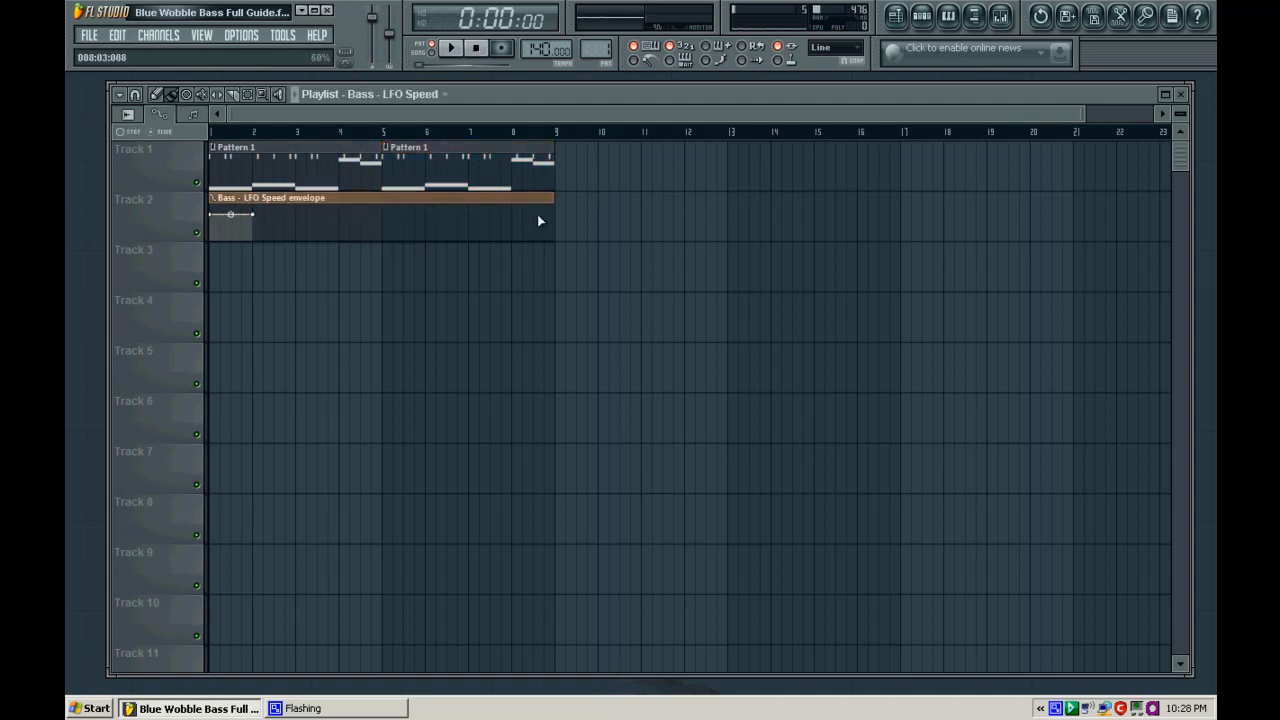
right_click(488, 170)
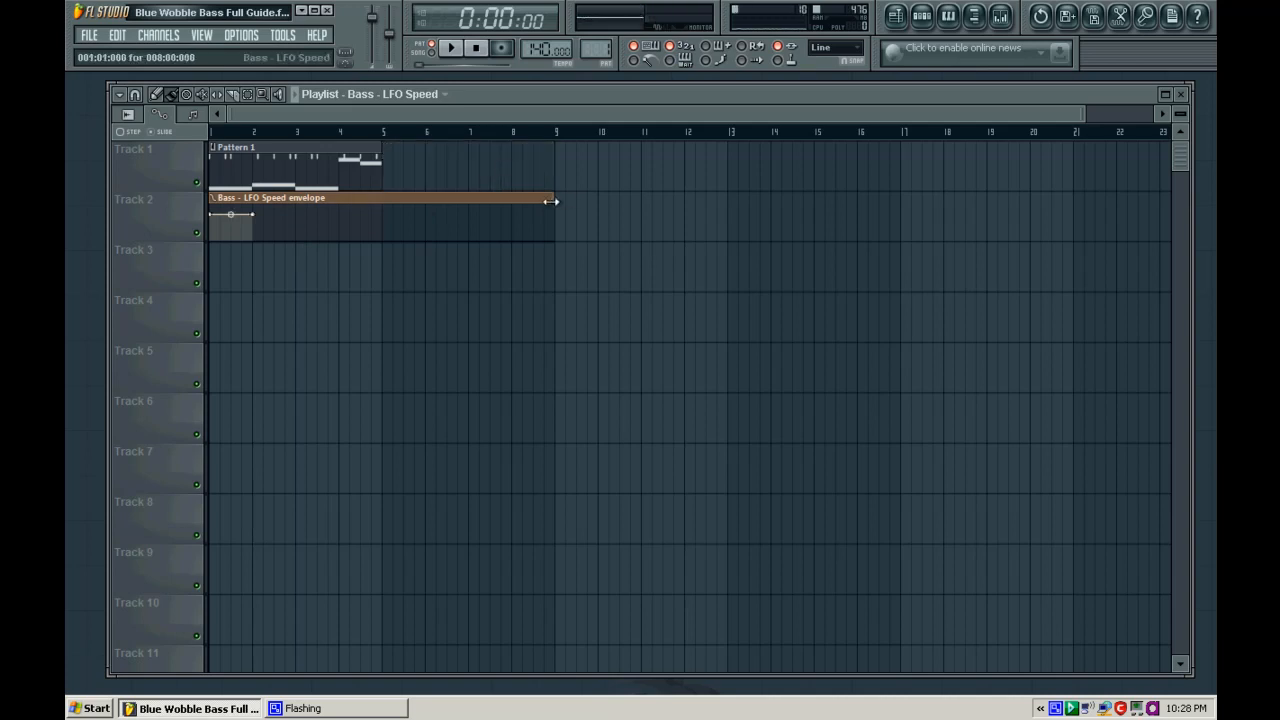
left_click_drag(554, 199, 376, 227)
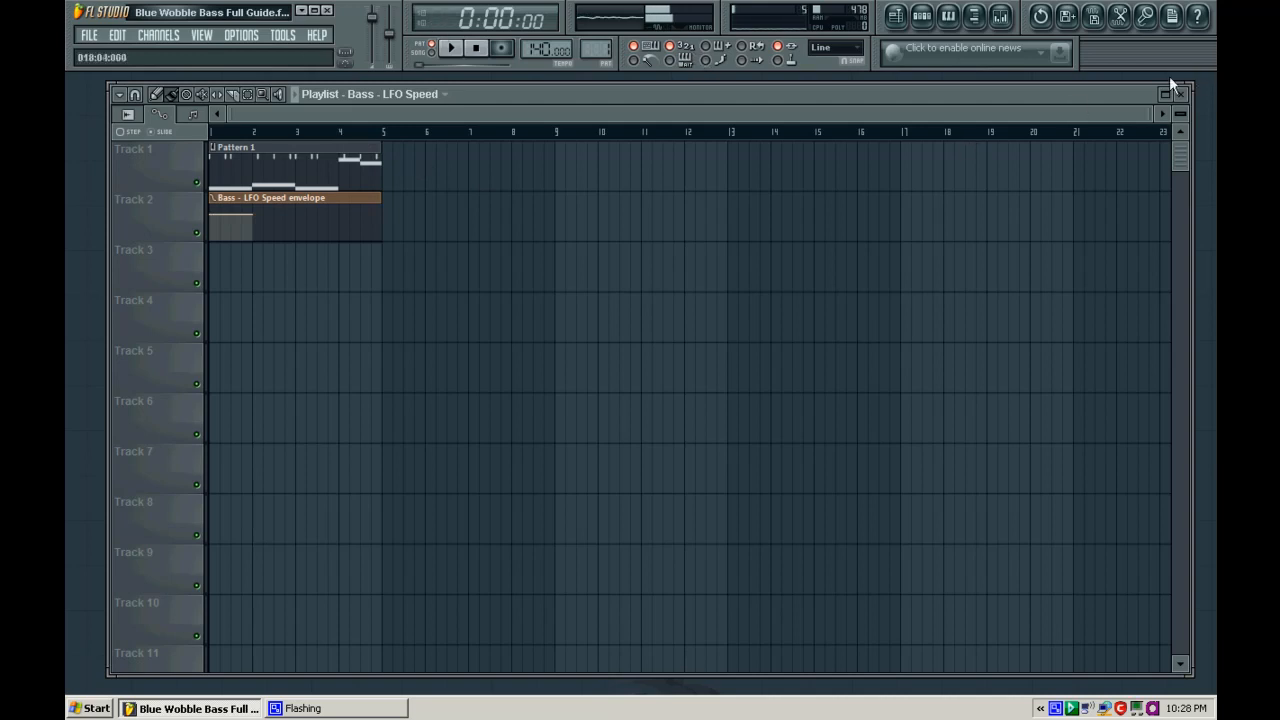
Enlarge the playlist clips, then shrink Track 1 and make Track 2 much taller for detailed editing of the LFO Speed envelope
left_click_drag(1153, 113, 456, 147)
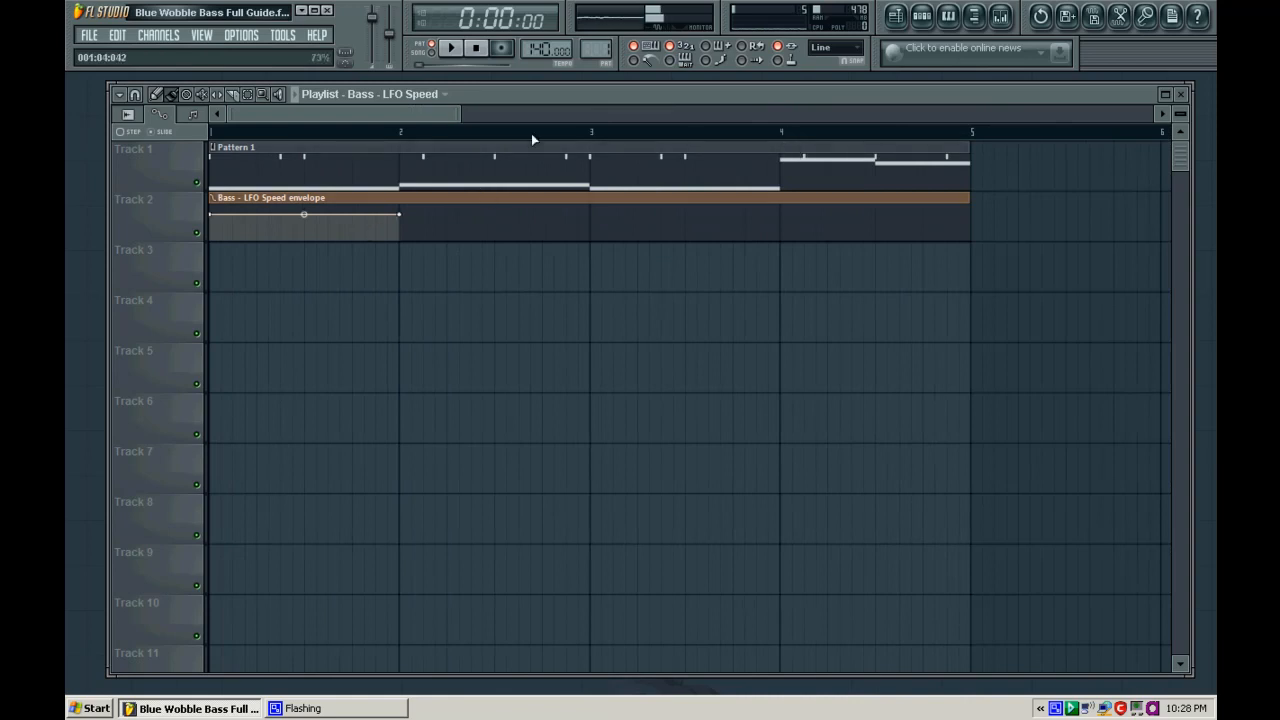
left_click_drag(1177, 113, 1173, 30)
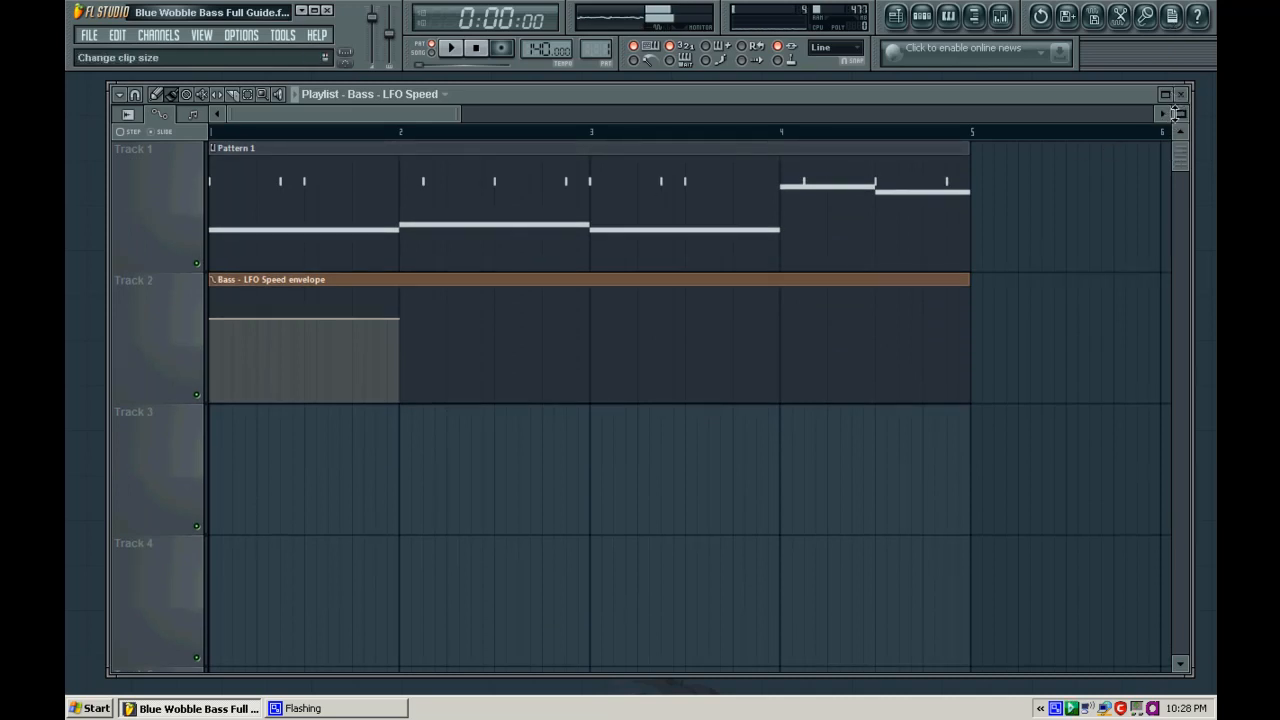
mouse_move(1180, 113)
left_mouse_down()
mouse_move(1174, 209)
mouse_move(118, 683)
mouse_move(1178, 114)
left_mouse_up()
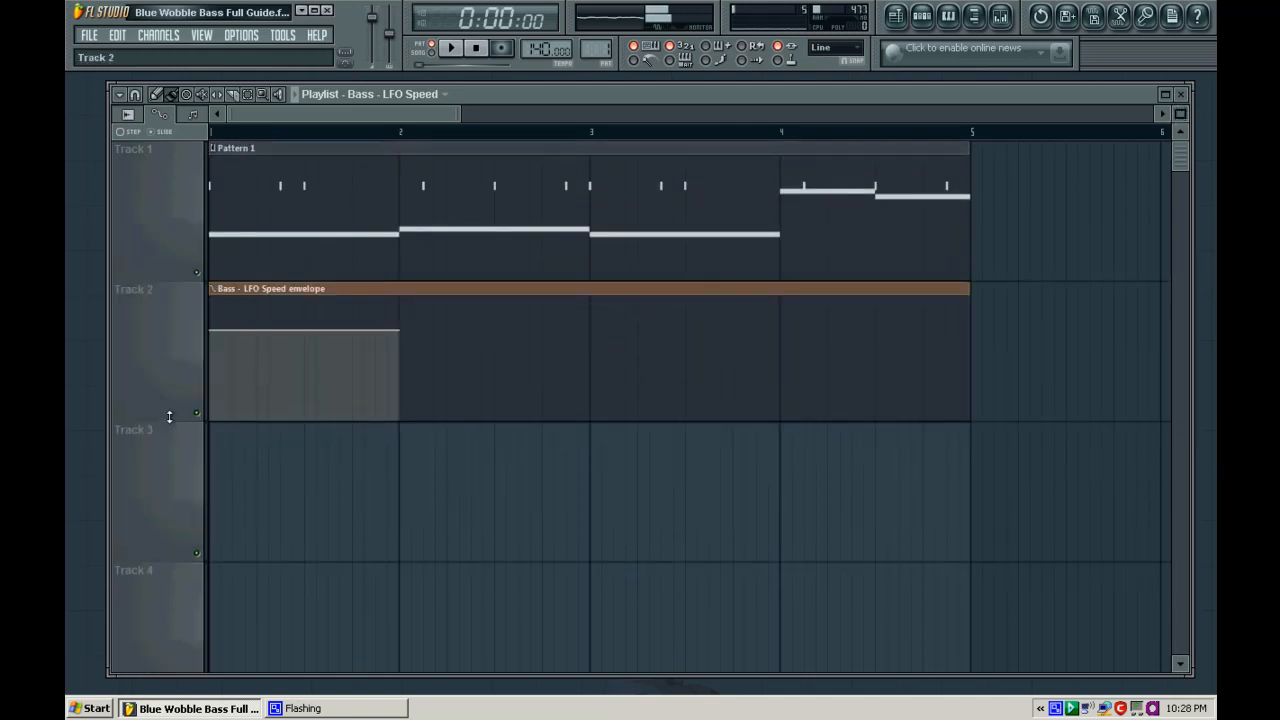
left_click_drag(169, 416, 163, 594)
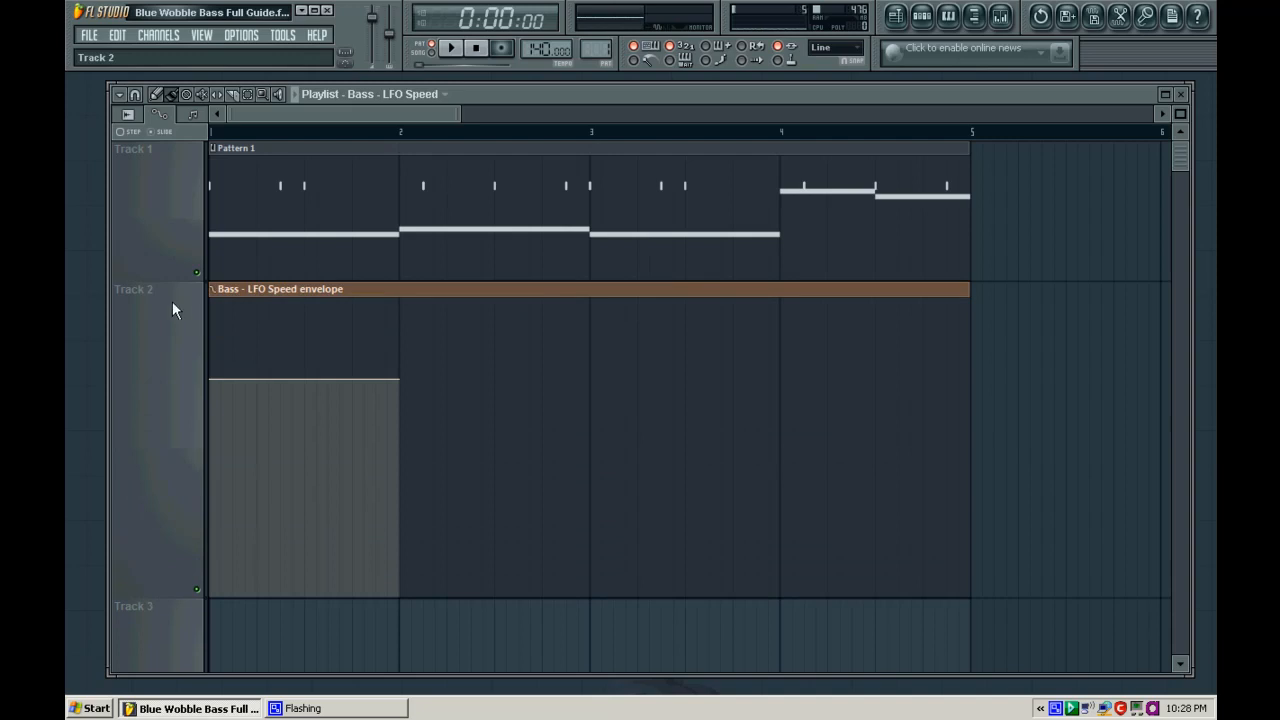
left_click_drag(167, 281, 164, 189)
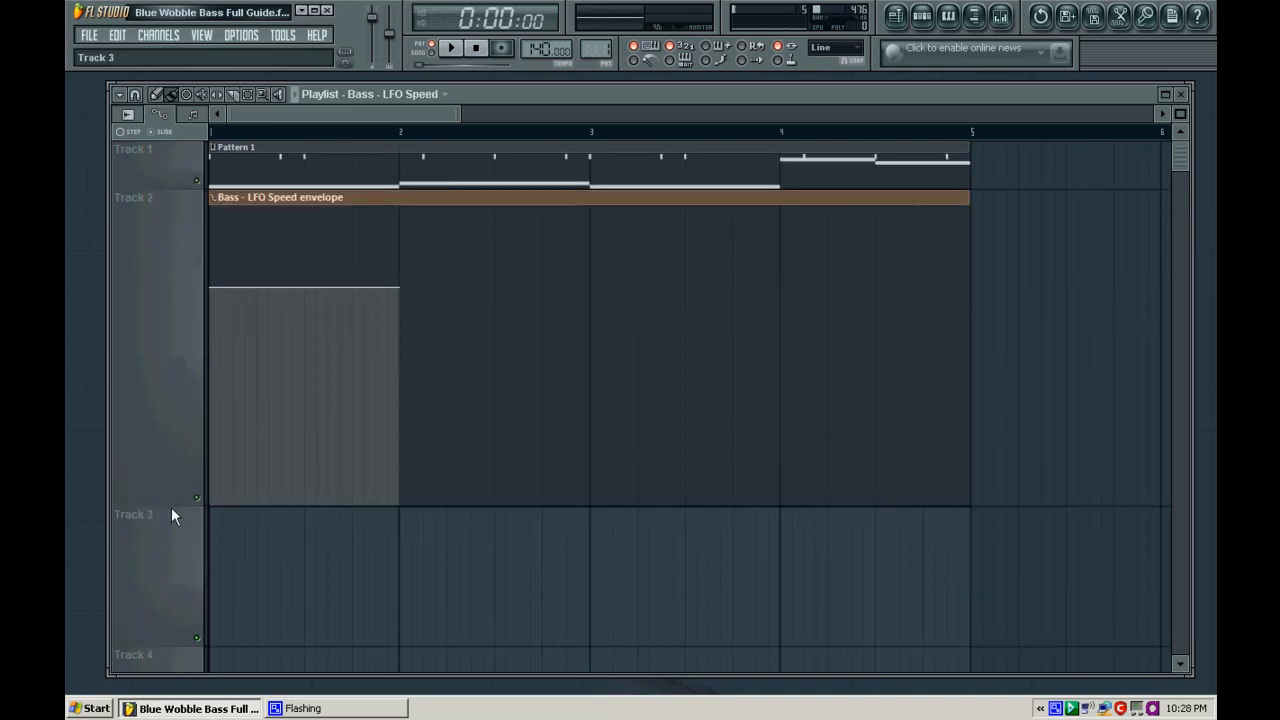
left_click_drag(169, 503, 162, 663)
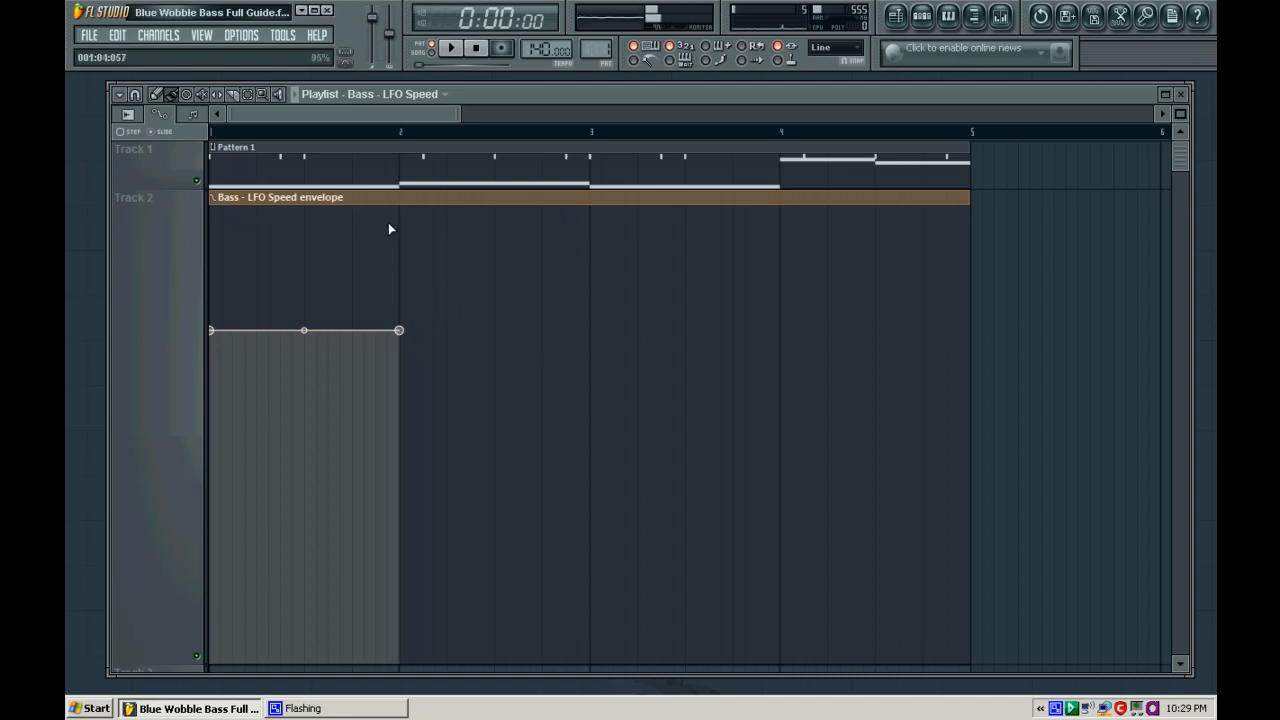
Add LFO Speed envelope points that jump to about 85% at bar 2, hold level until bar 3 and drop sharply there
left_click(398, 274)
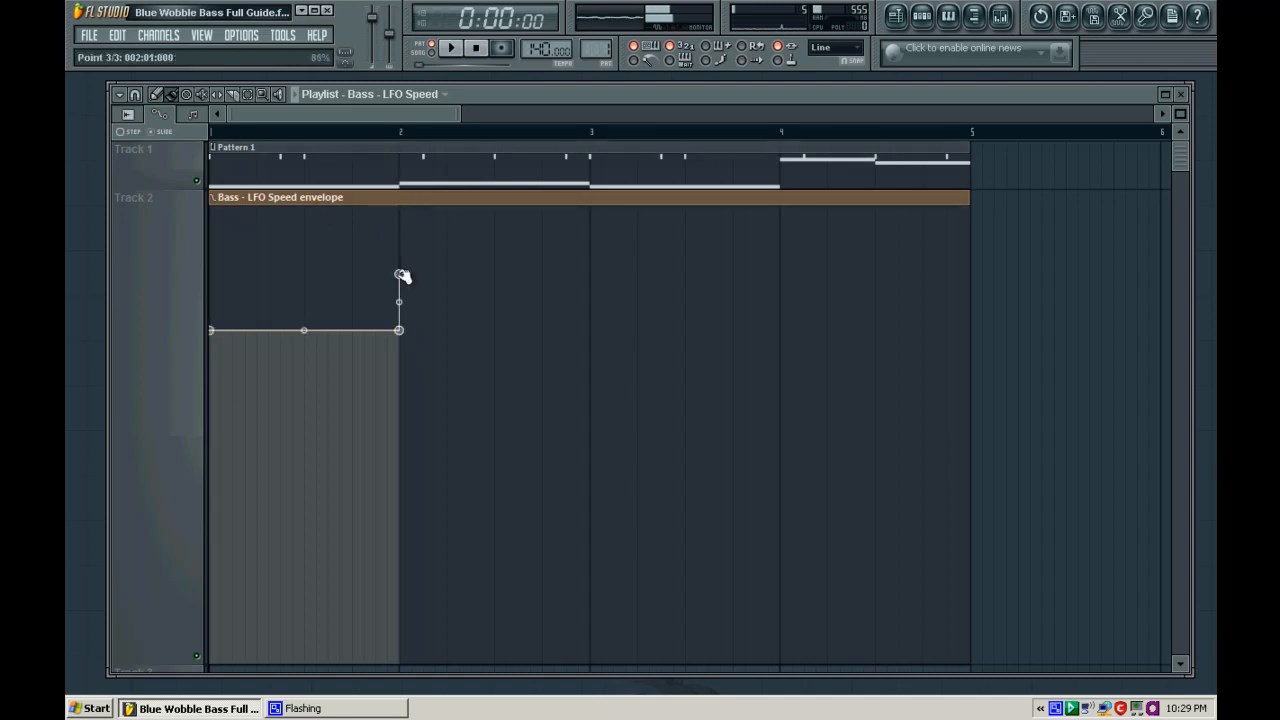
left_click(590, 273)
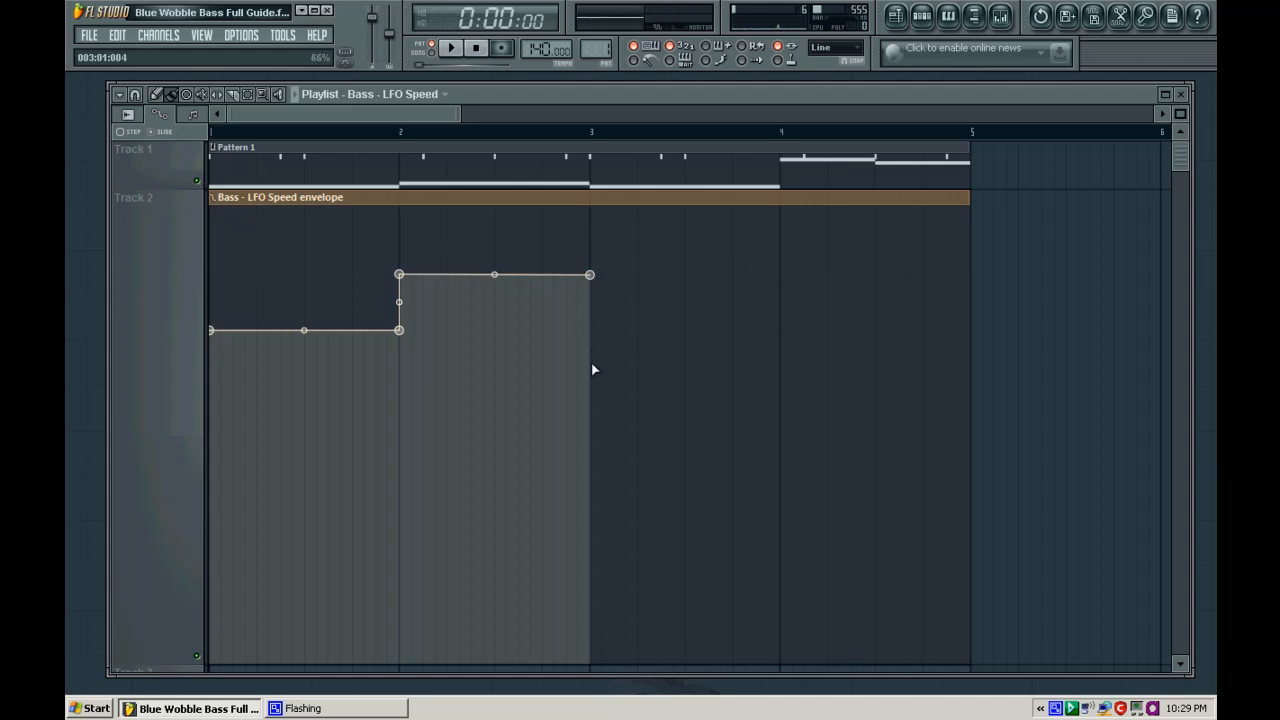
left_click(589, 391)
Ramp the envelope up to about 98% at the middle of bar 3, then drop it slightly and hold it level until bar 4
left_click_drag(678, 243, 687, 215)
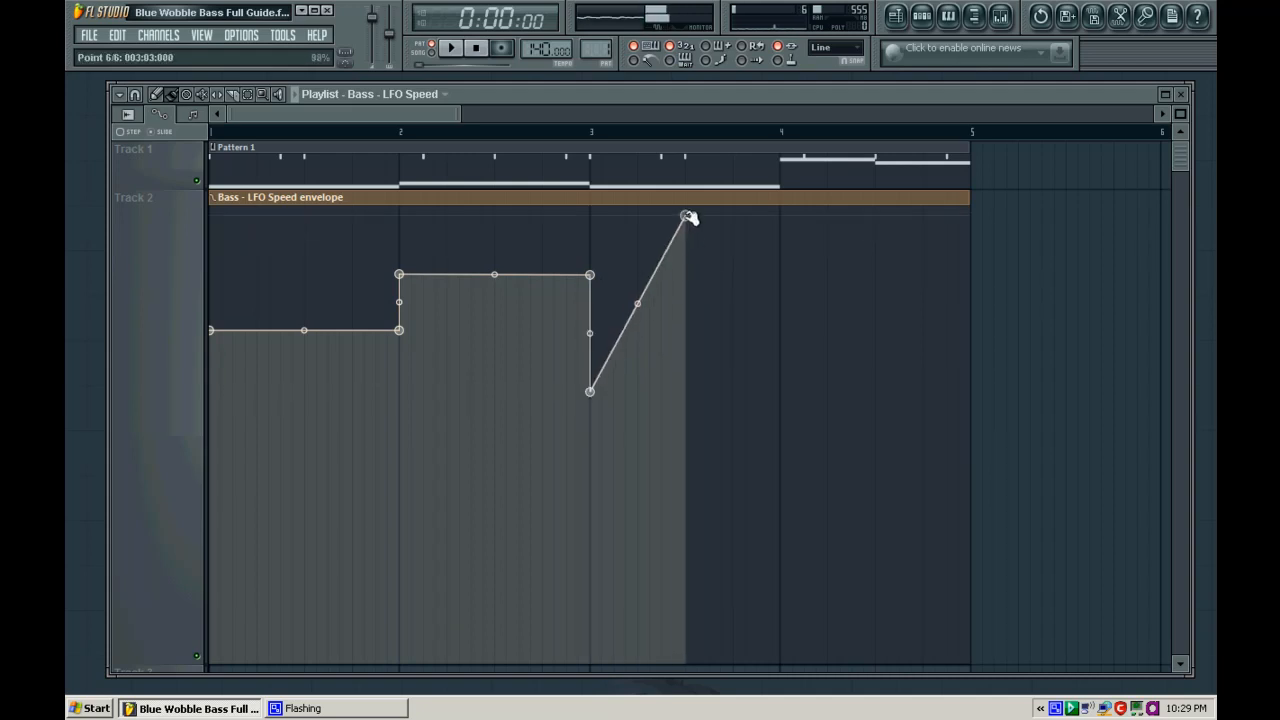
left_click(685, 277)
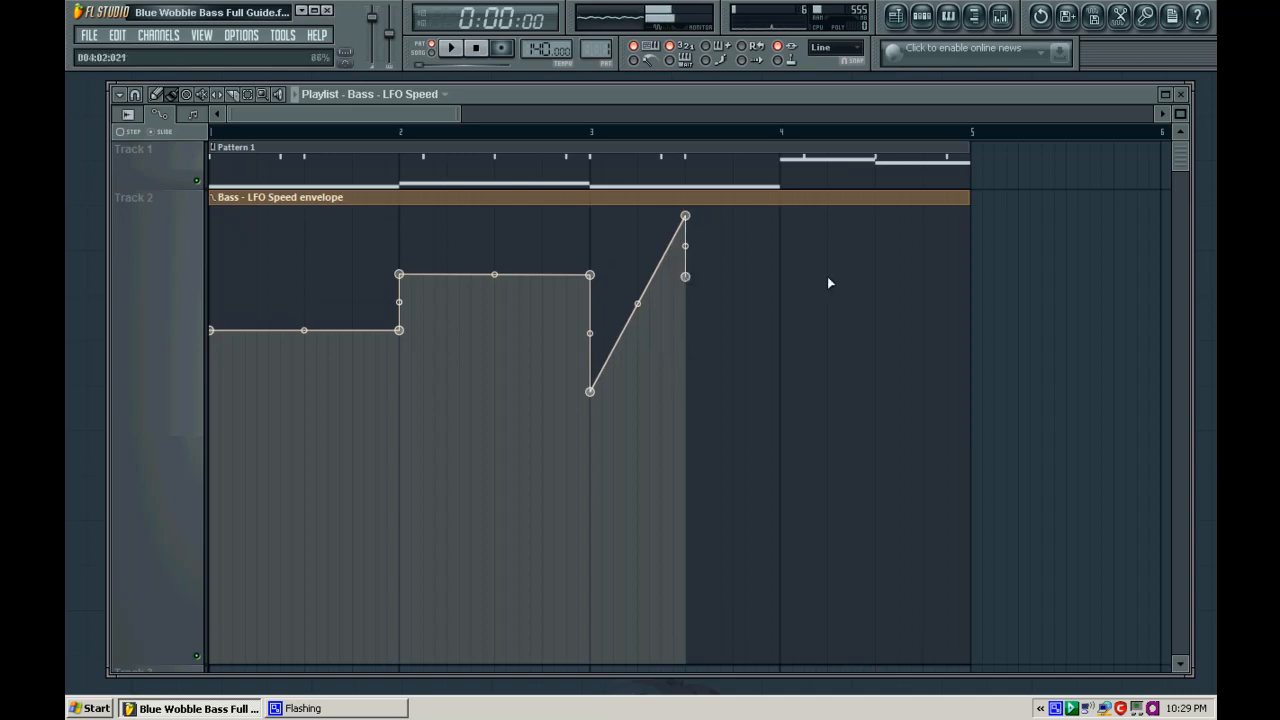
left_click(780, 276)
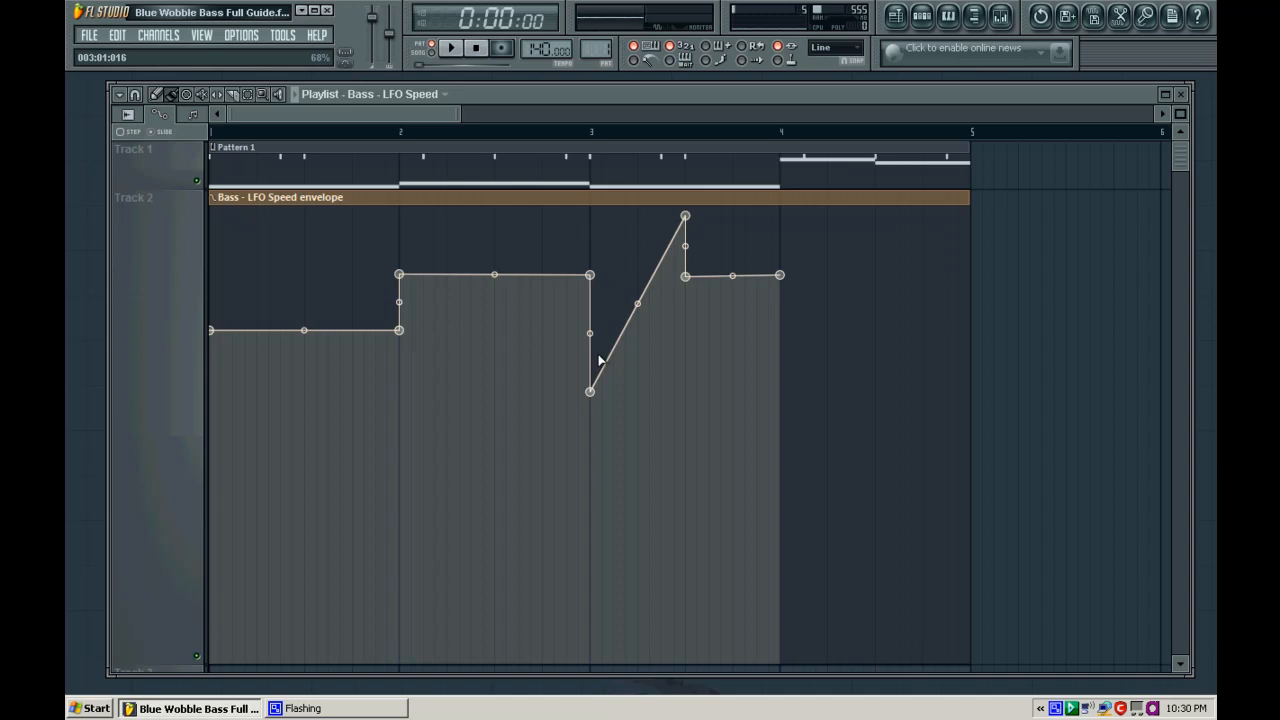
Lower the envelope to about 74% for the first half of bar 4, then raise it to about 85% and hold until bar 5
left_click(780, 326)
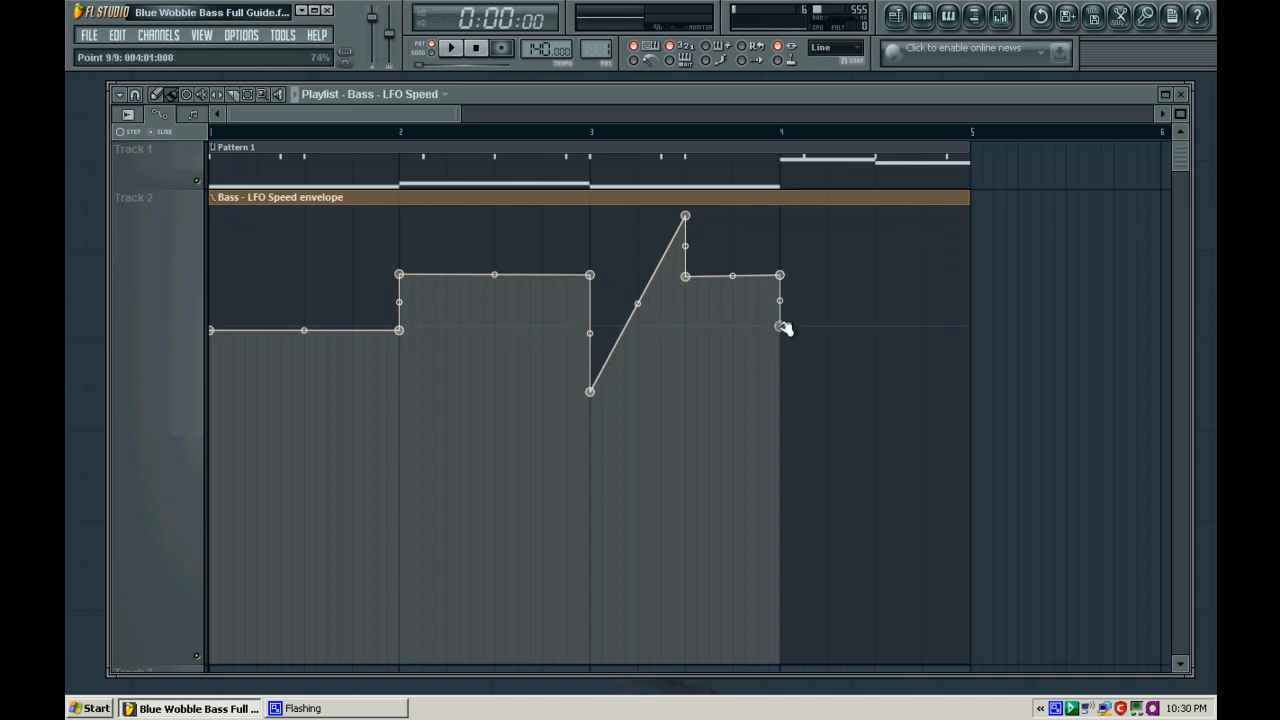
left_click(875, 330)
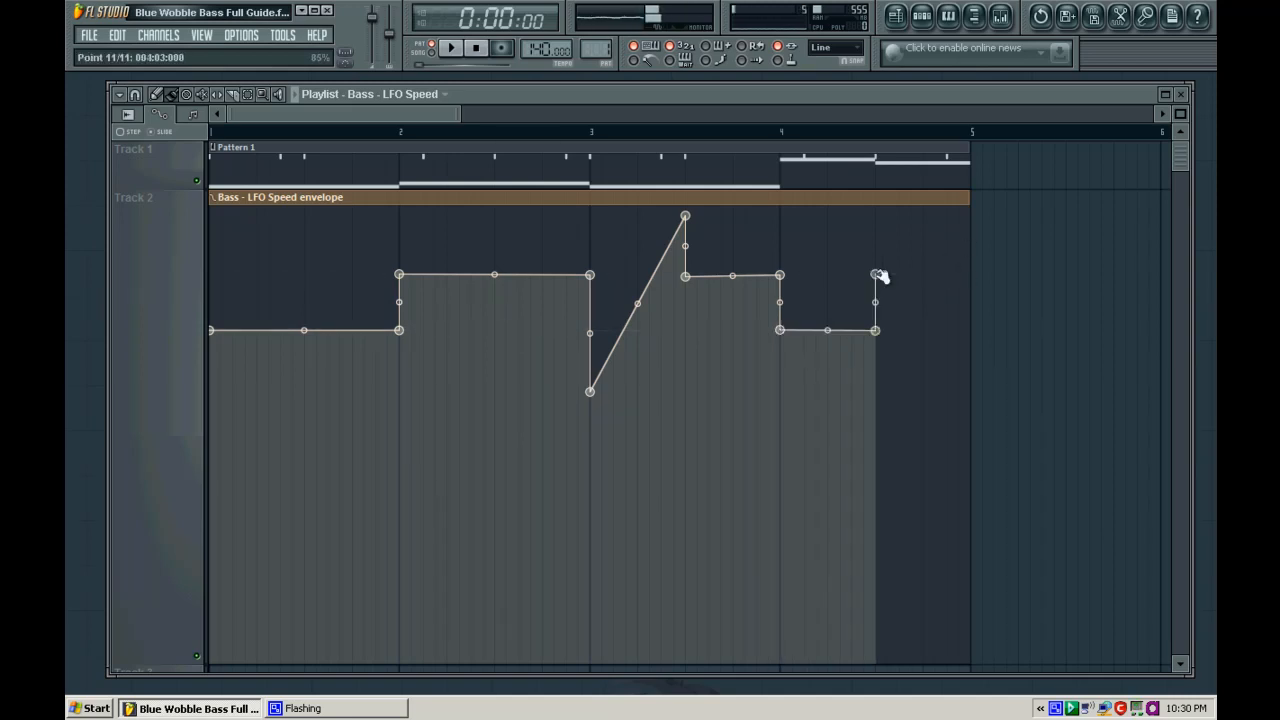
left_click(875, 274)
left_click(968, 274)
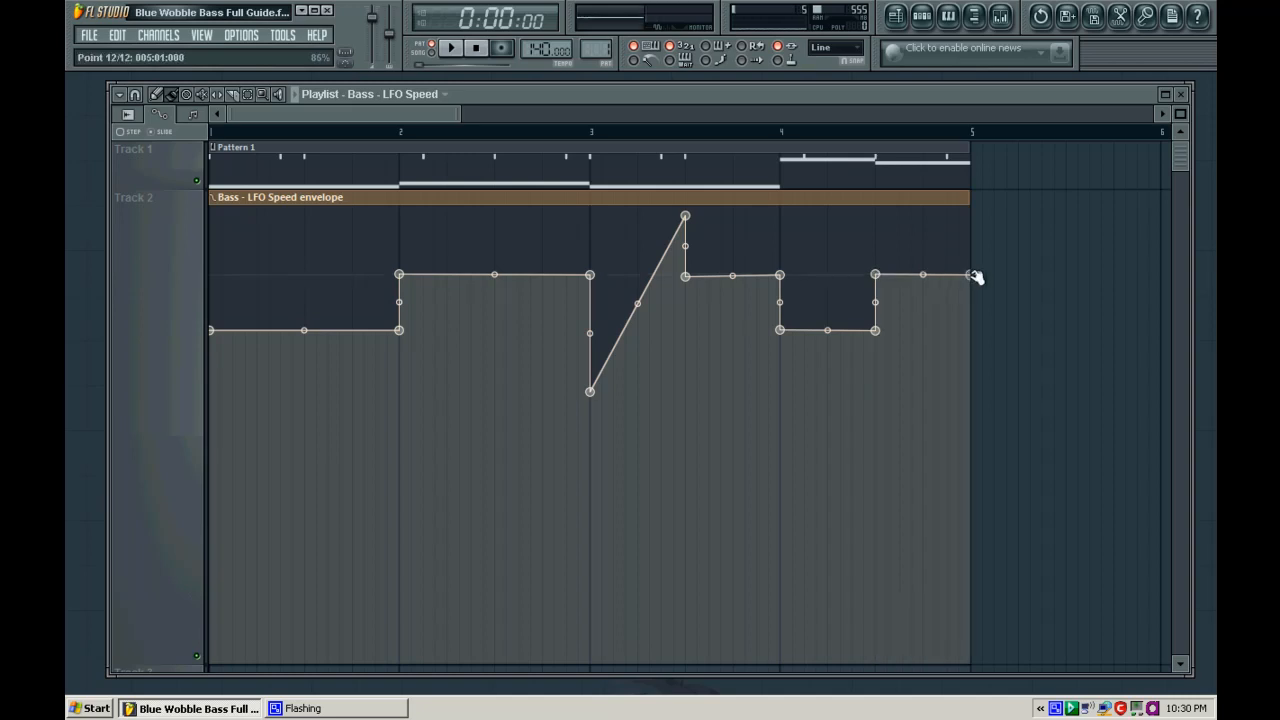
Switch playback from pattern to song mode and play the start of the arrangement
key("space")
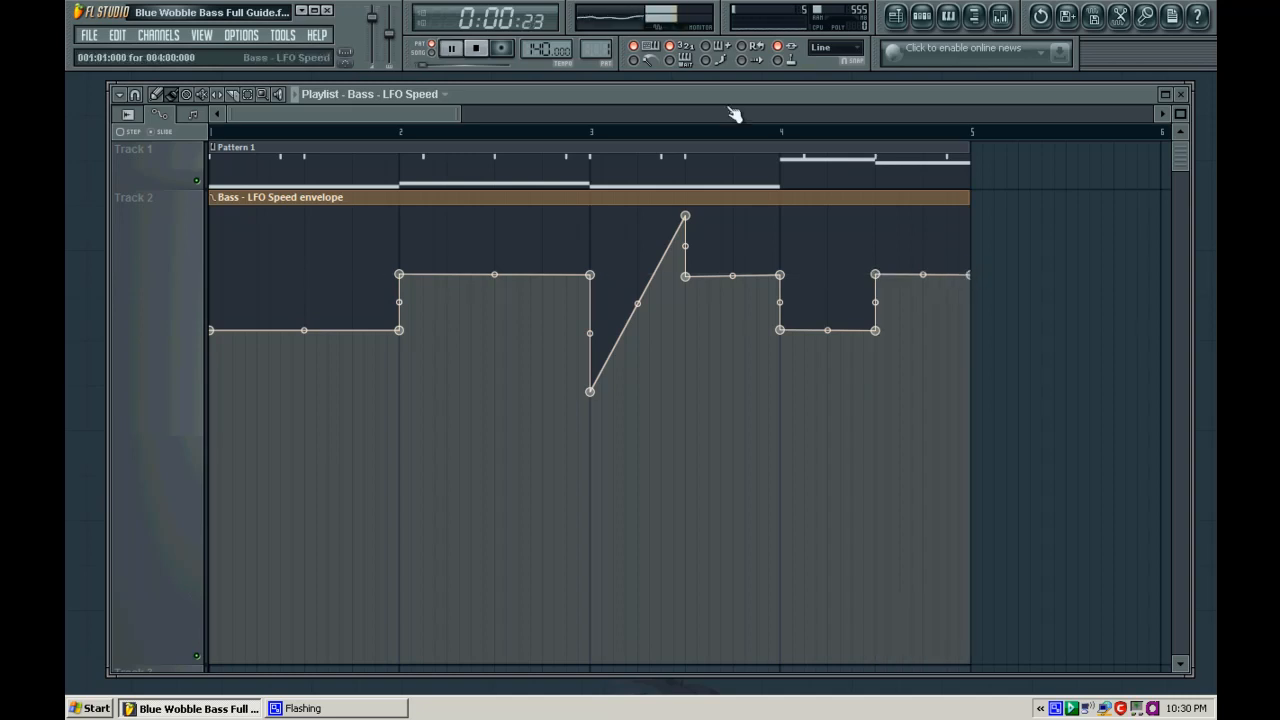
key("space")
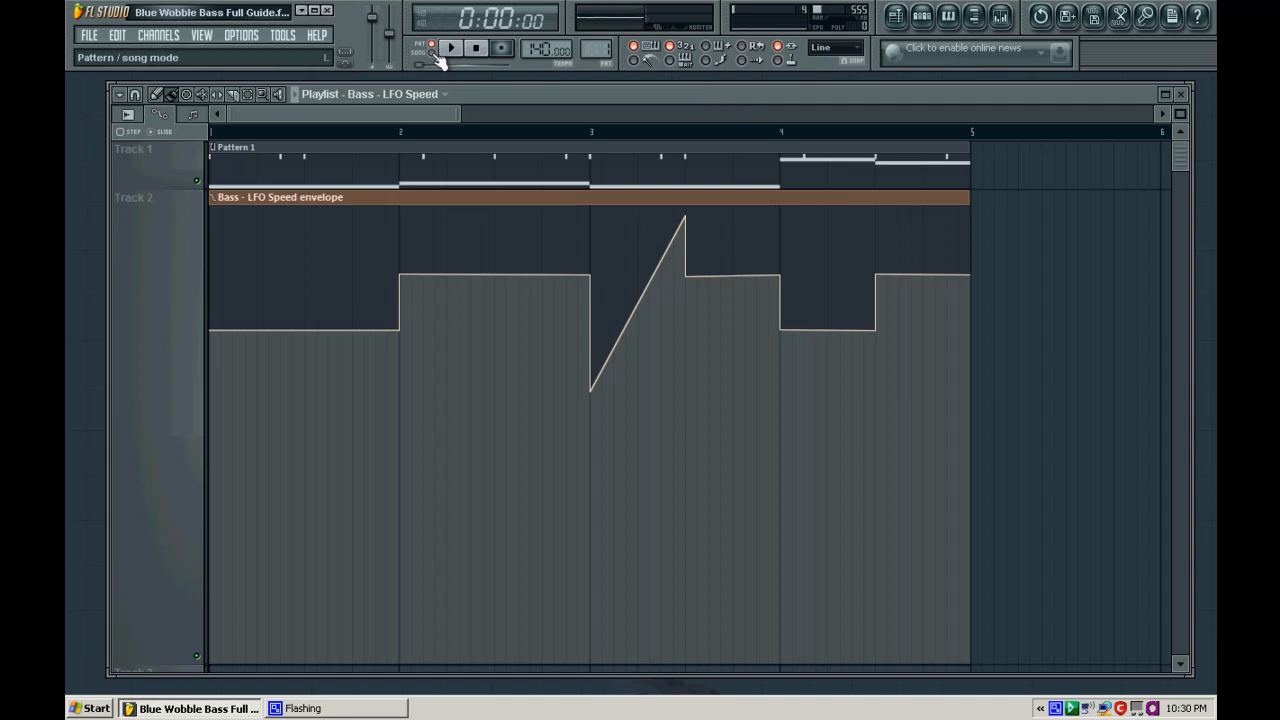
key("space")
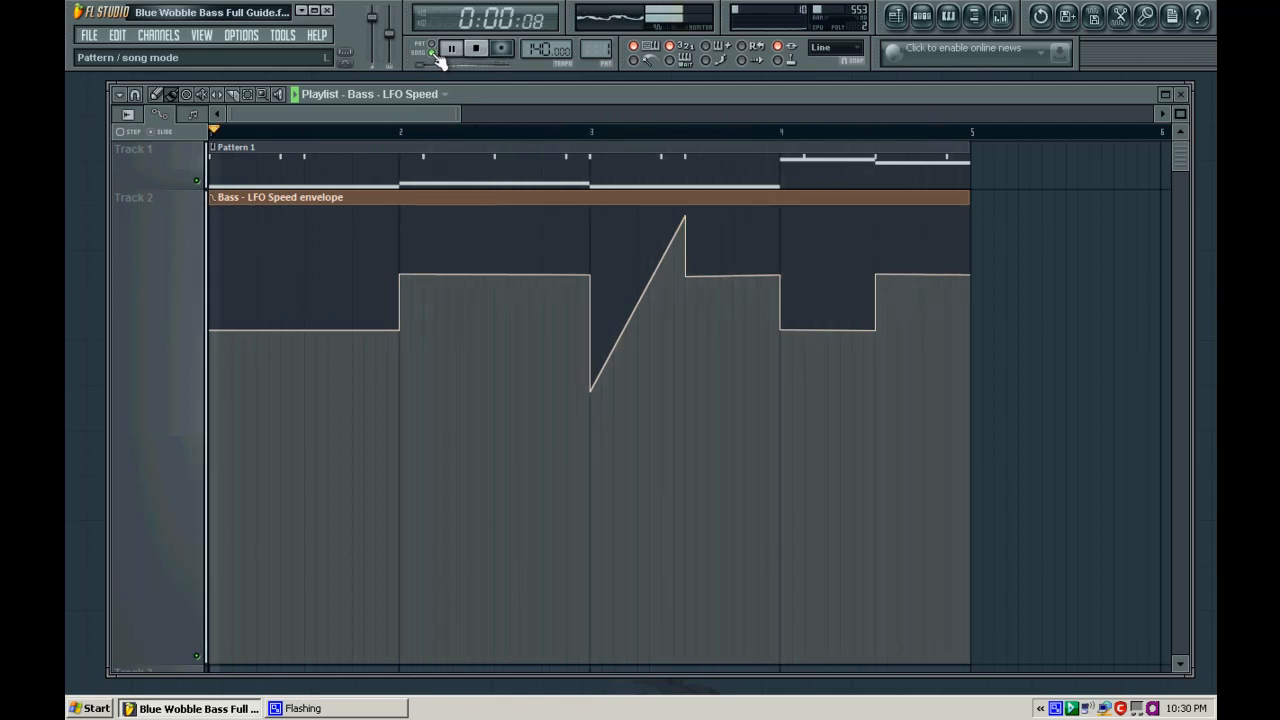
left_click(476, 48)
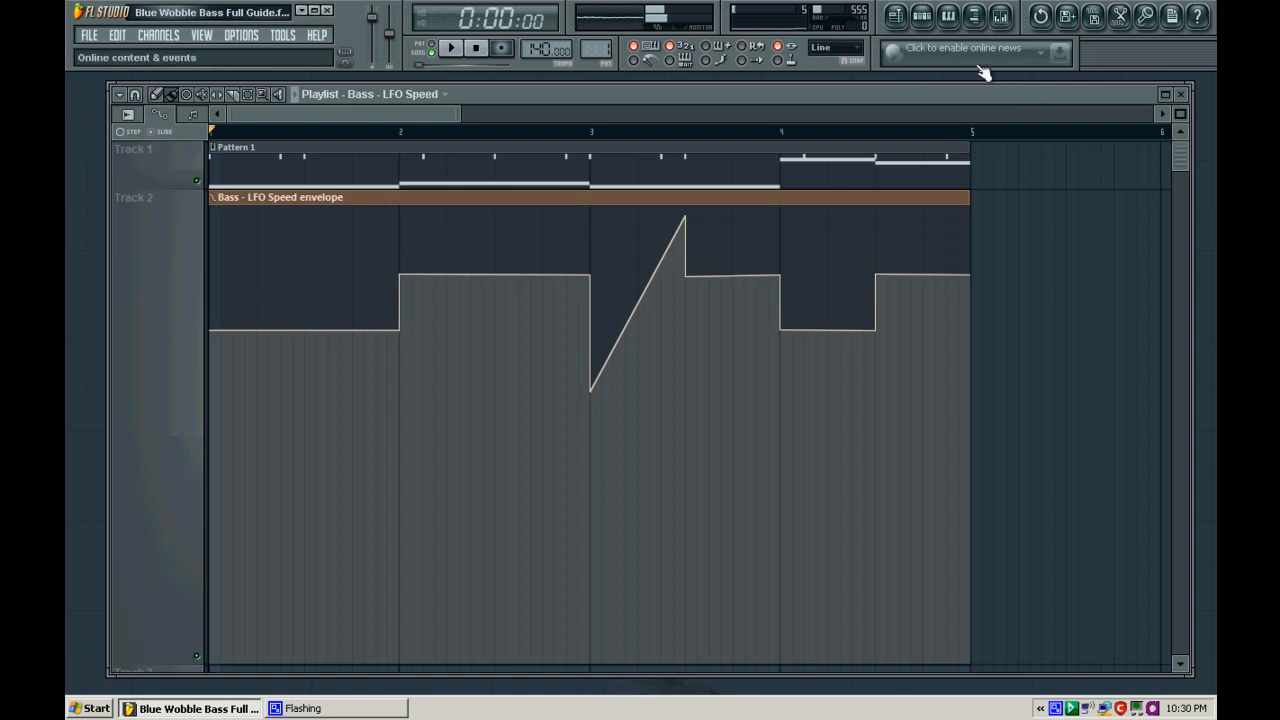
Add raised peaks to the LFO Speed envelope at the middle of bars 1 and 2, and play the song
right_click(304, 279)
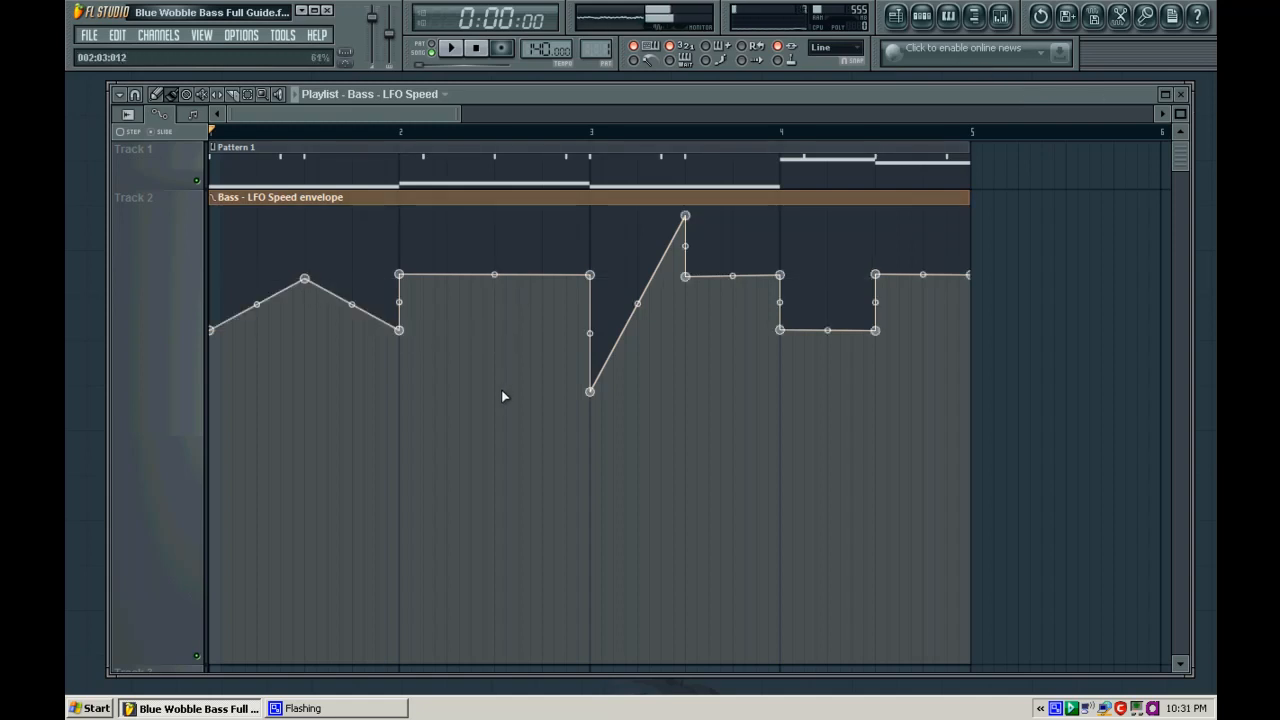
right_click(494, 219)
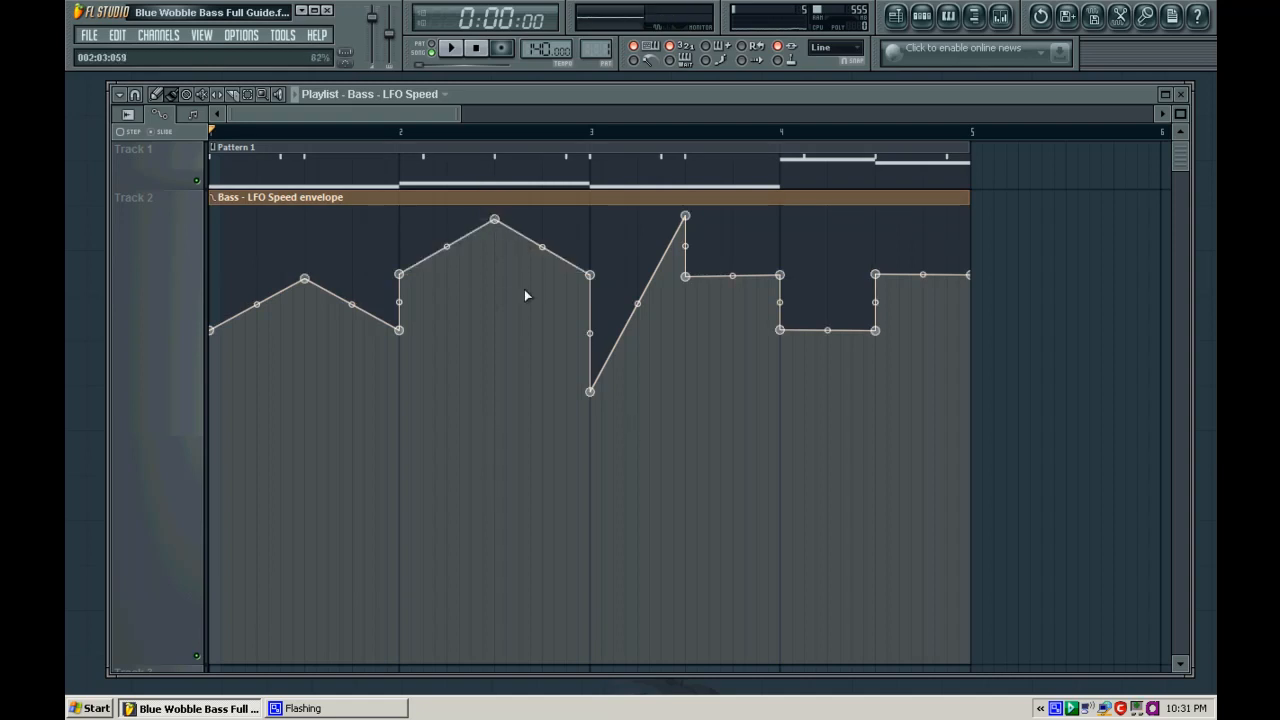
key("space")
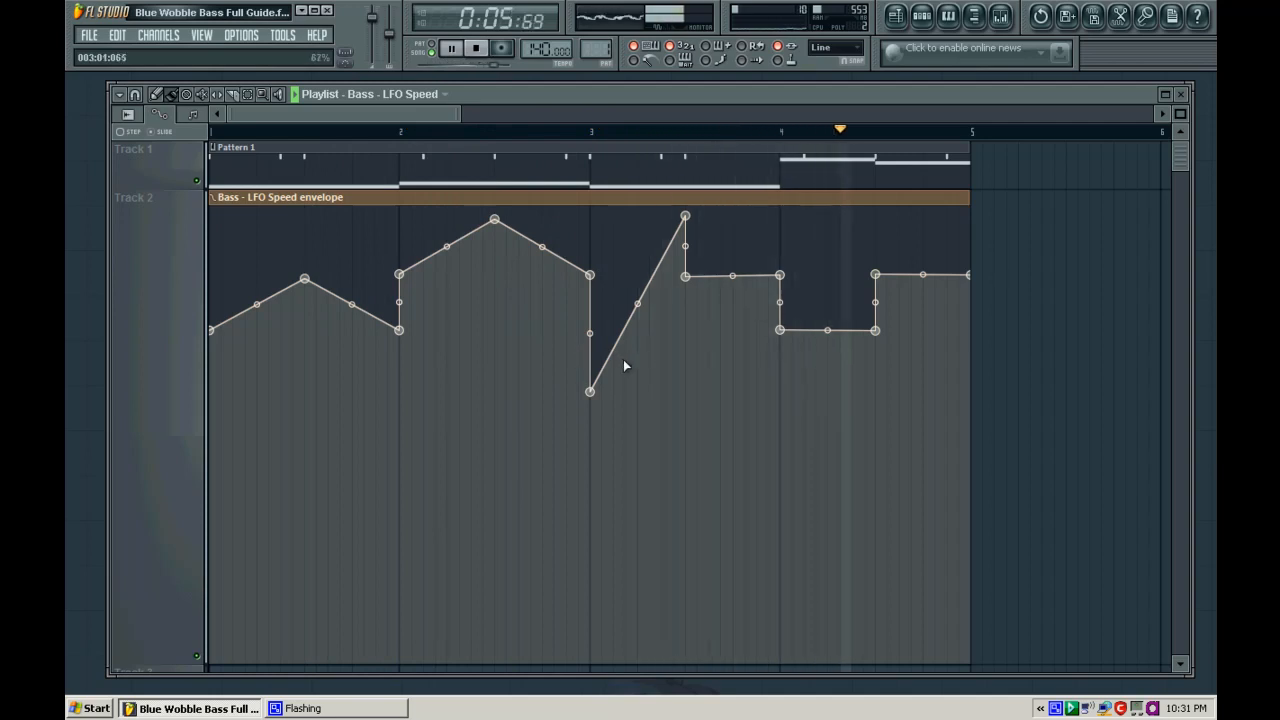
key("space")
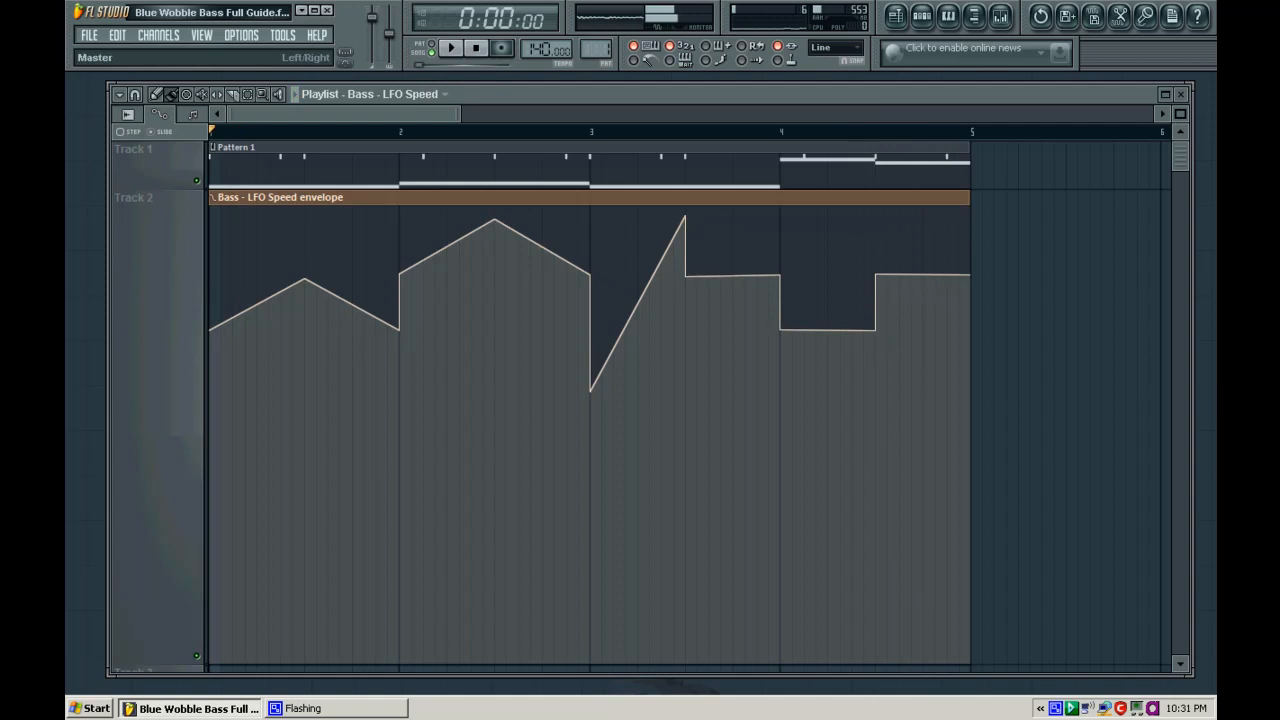
Close the playlist, open the mixer and review the b IN, Sub, Mid, Treb, M + T main and b OUT tracks
left_click(1180, 94)
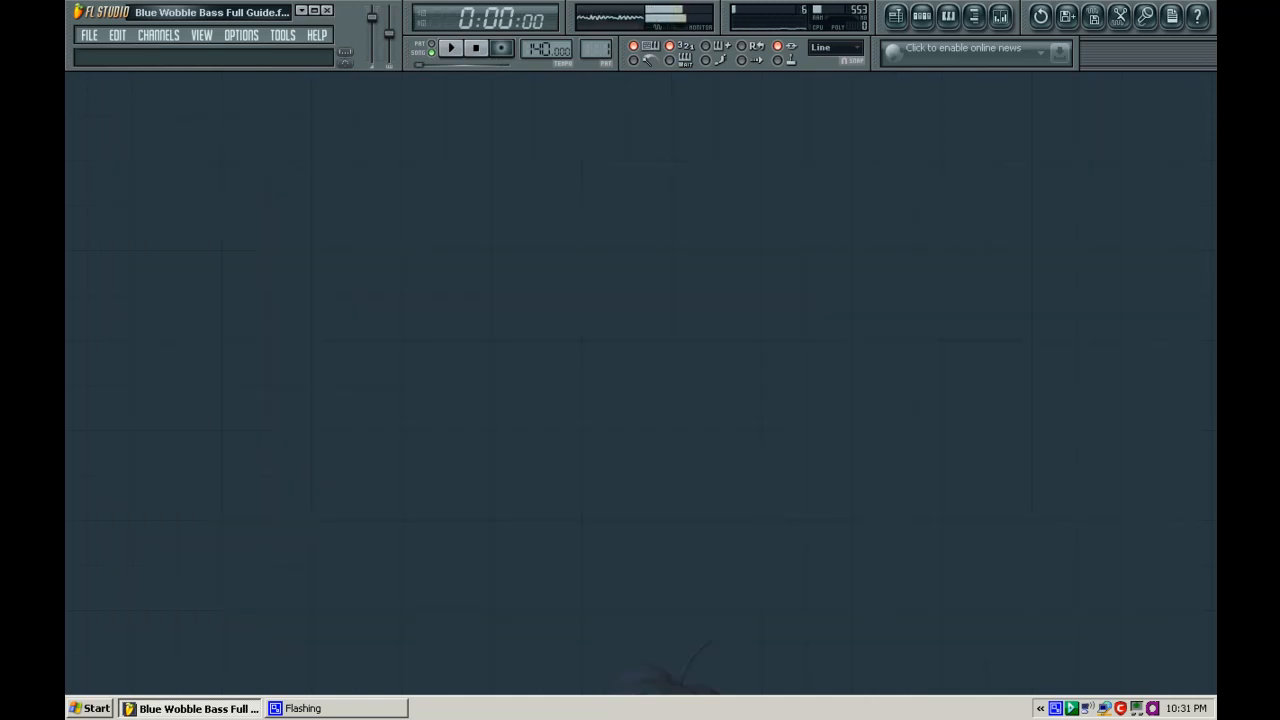
key("F9")
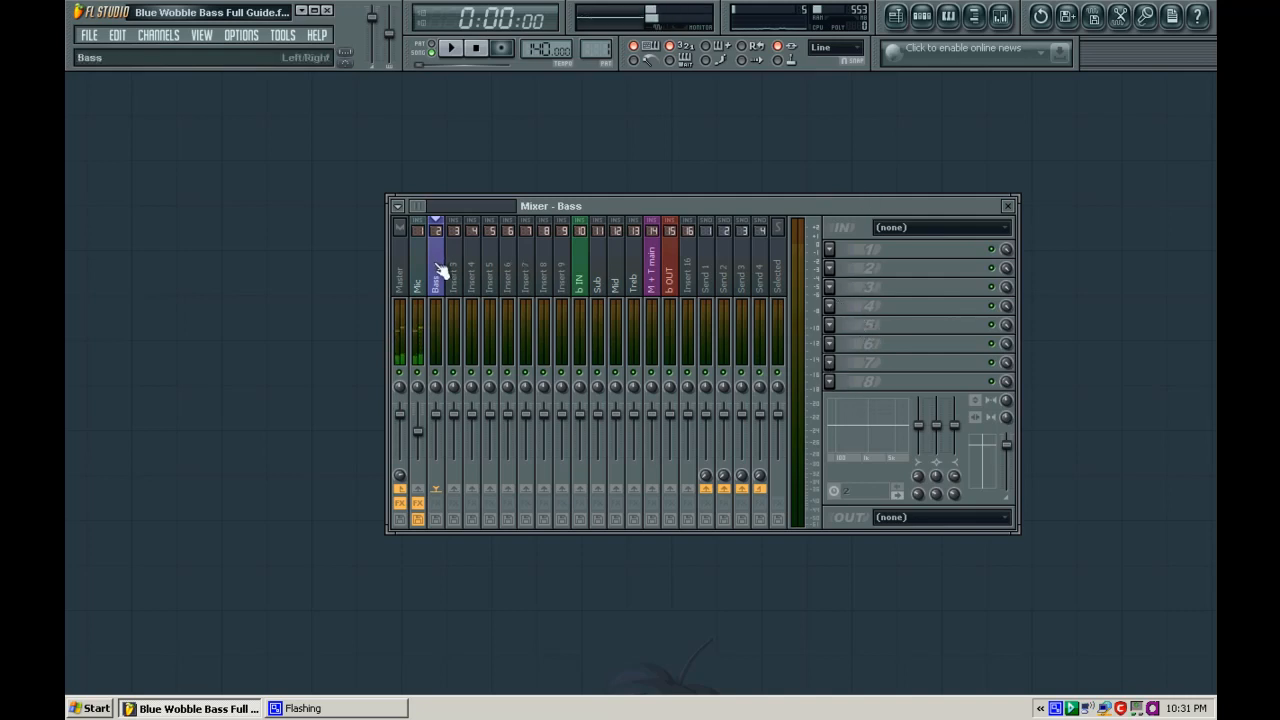
left_click(584, 298)
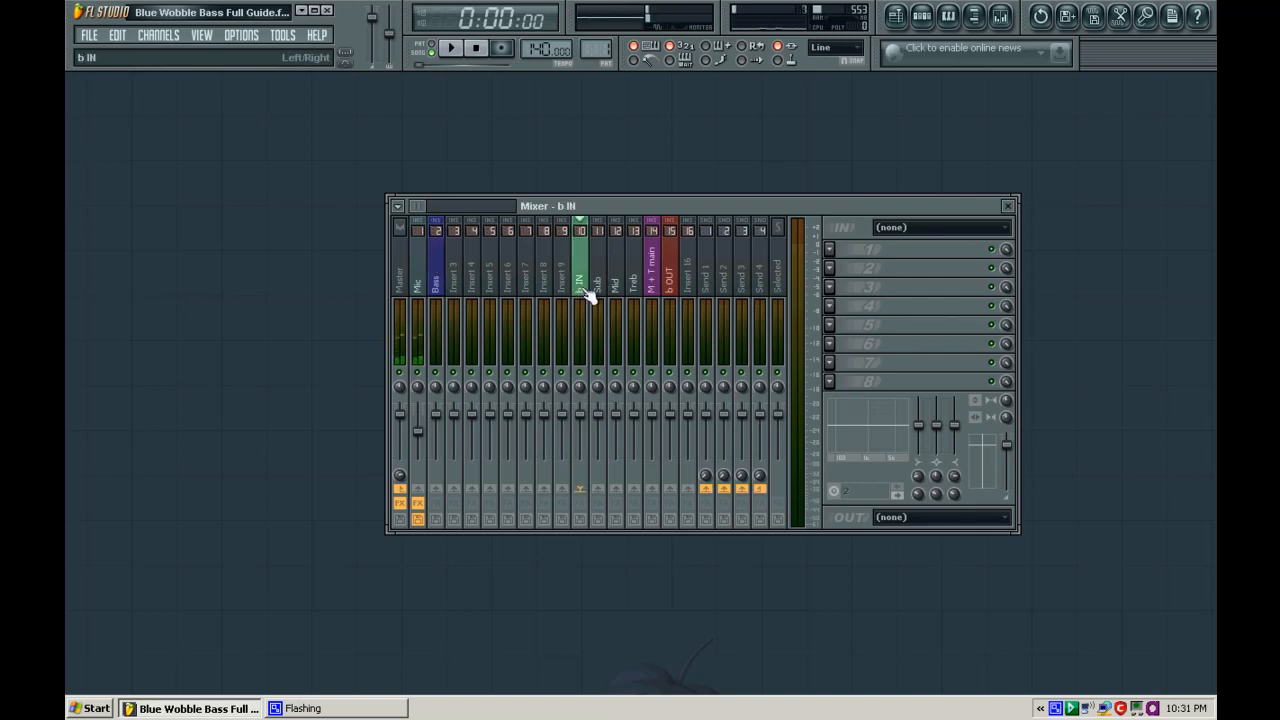
left_click(679, 301)
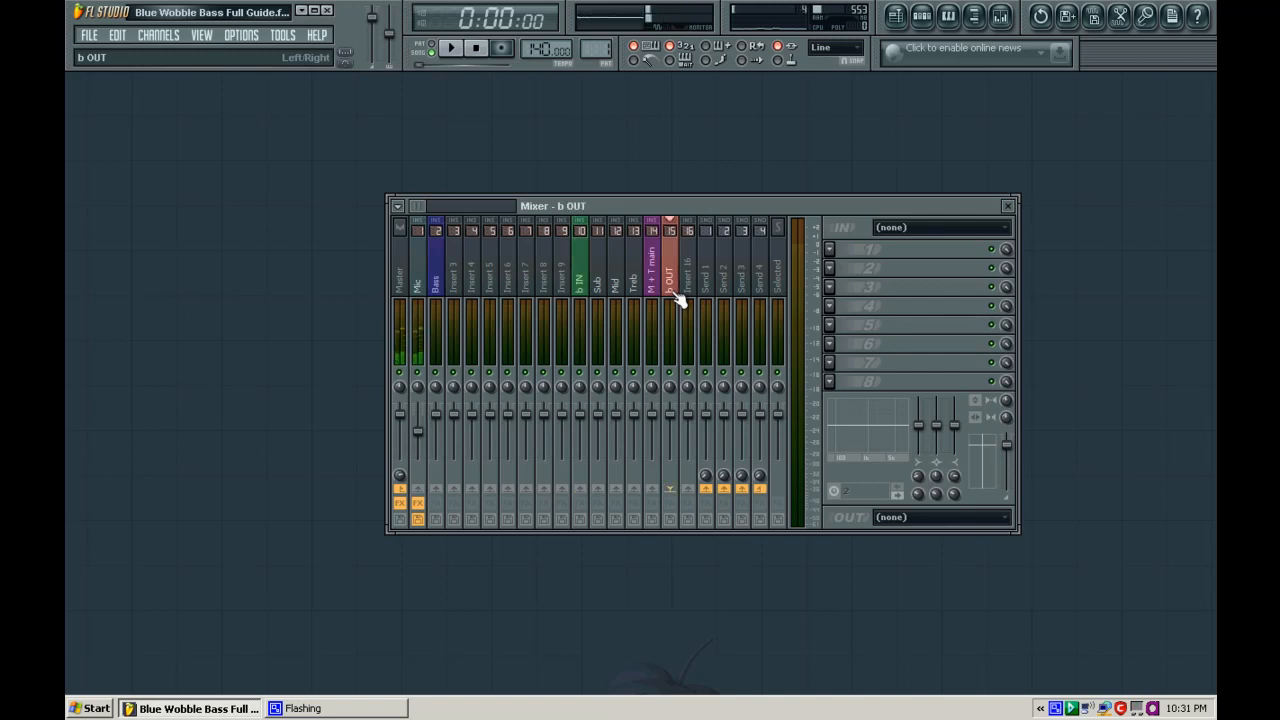
left_click(602, 296)
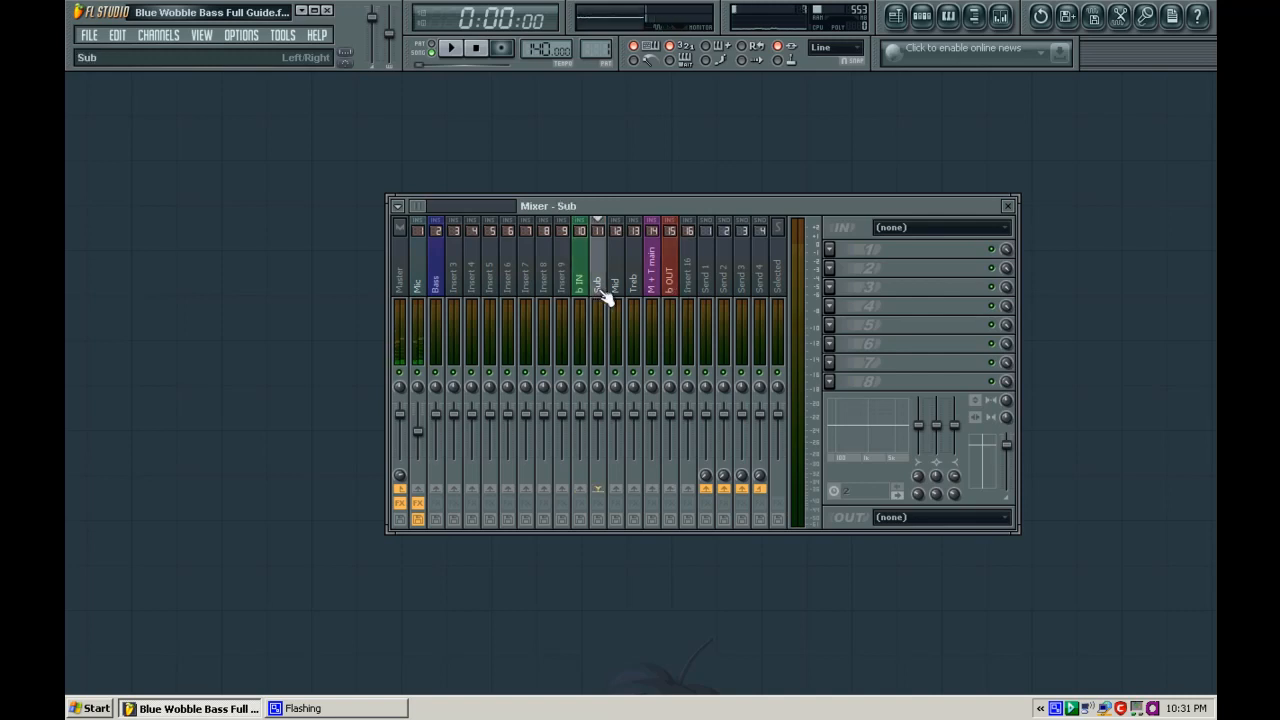
left_click(620, 291)
left_click(641, 287)
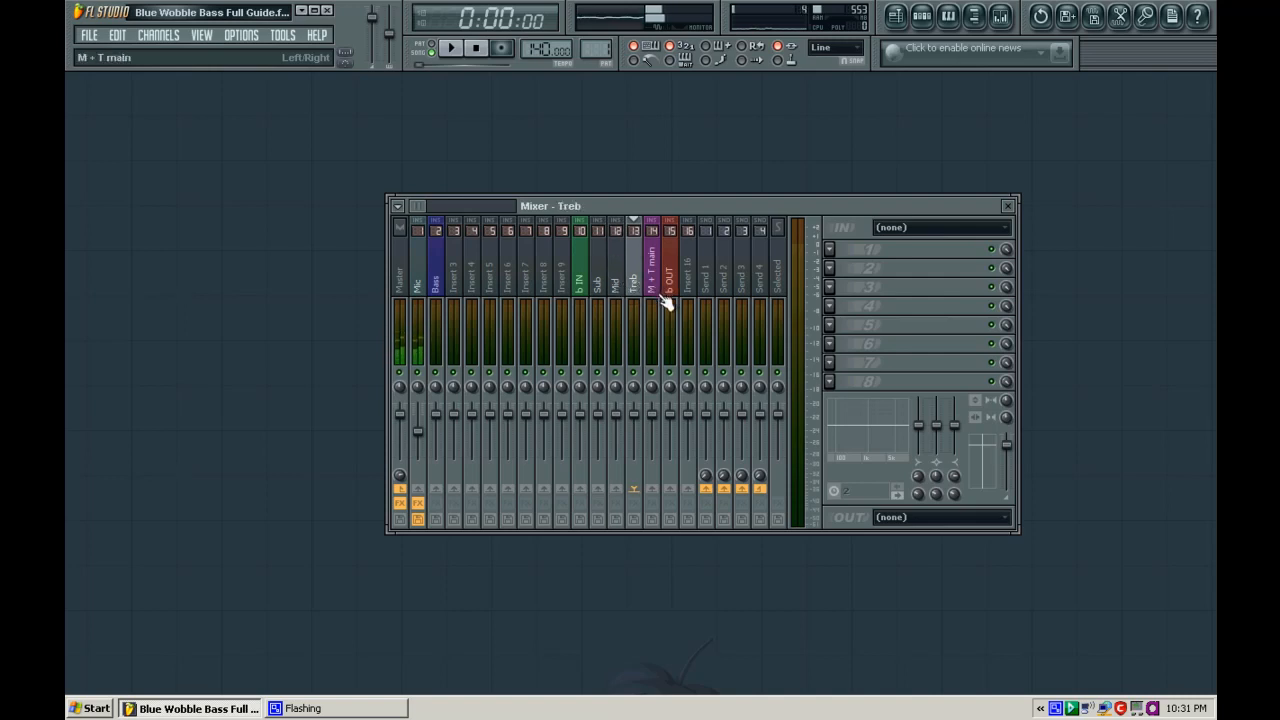
left_click(662, 299)
left_click(676, 297)
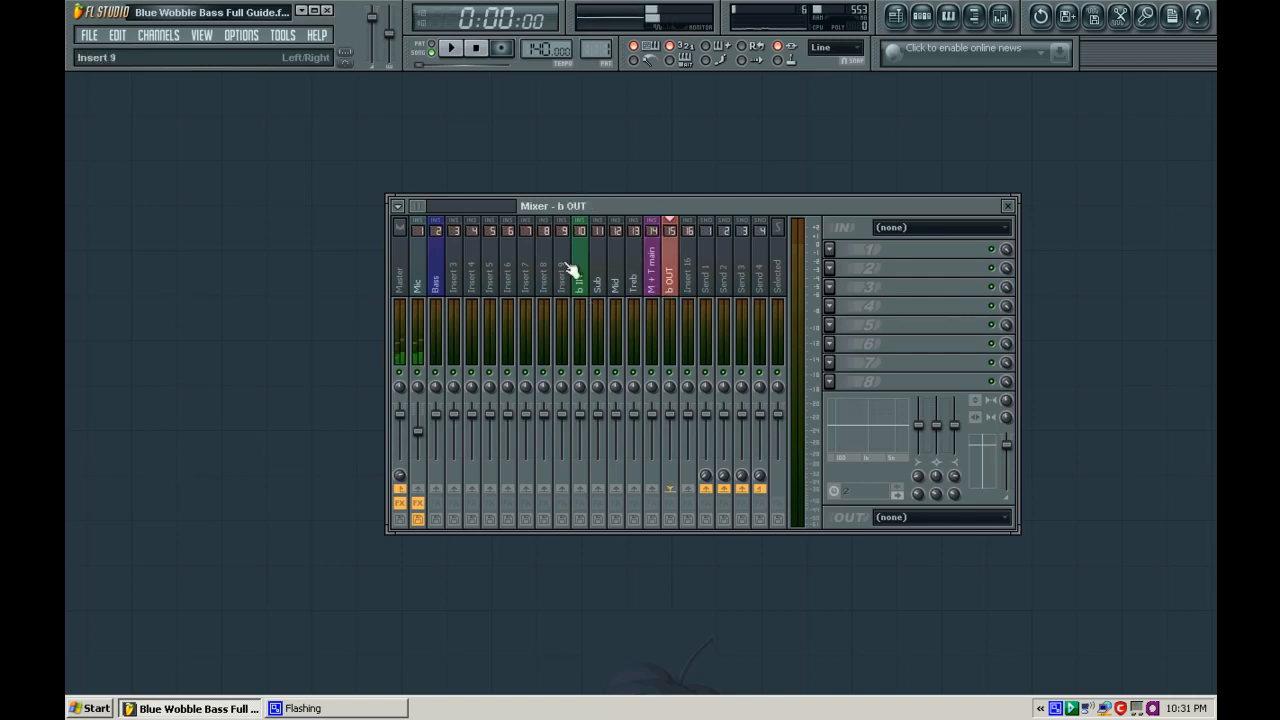
Route Bass to b IN and b IN to Sub, Mid and Treb, disabling the sends from Bass and b IN to the Master
left_click(445, 282)
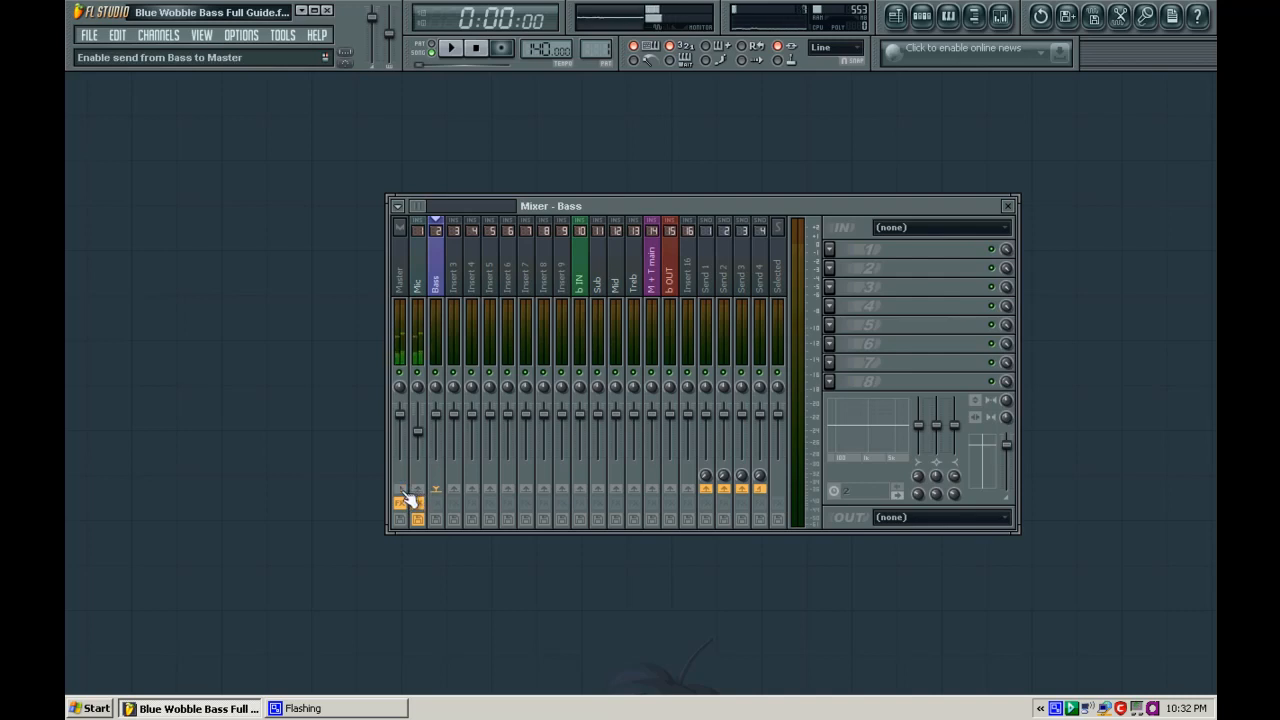
left_click(581, 490)
left_click(580, 270)
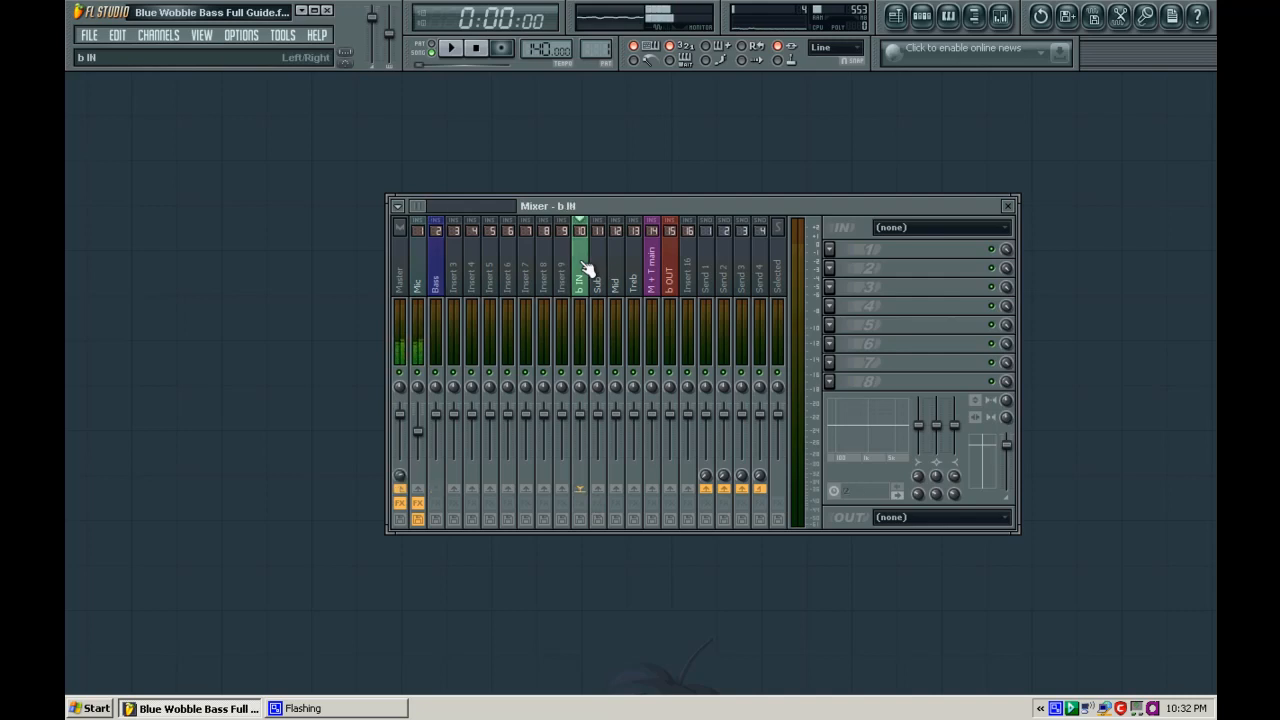
left_click(598, 490)
left_click(615, 490)
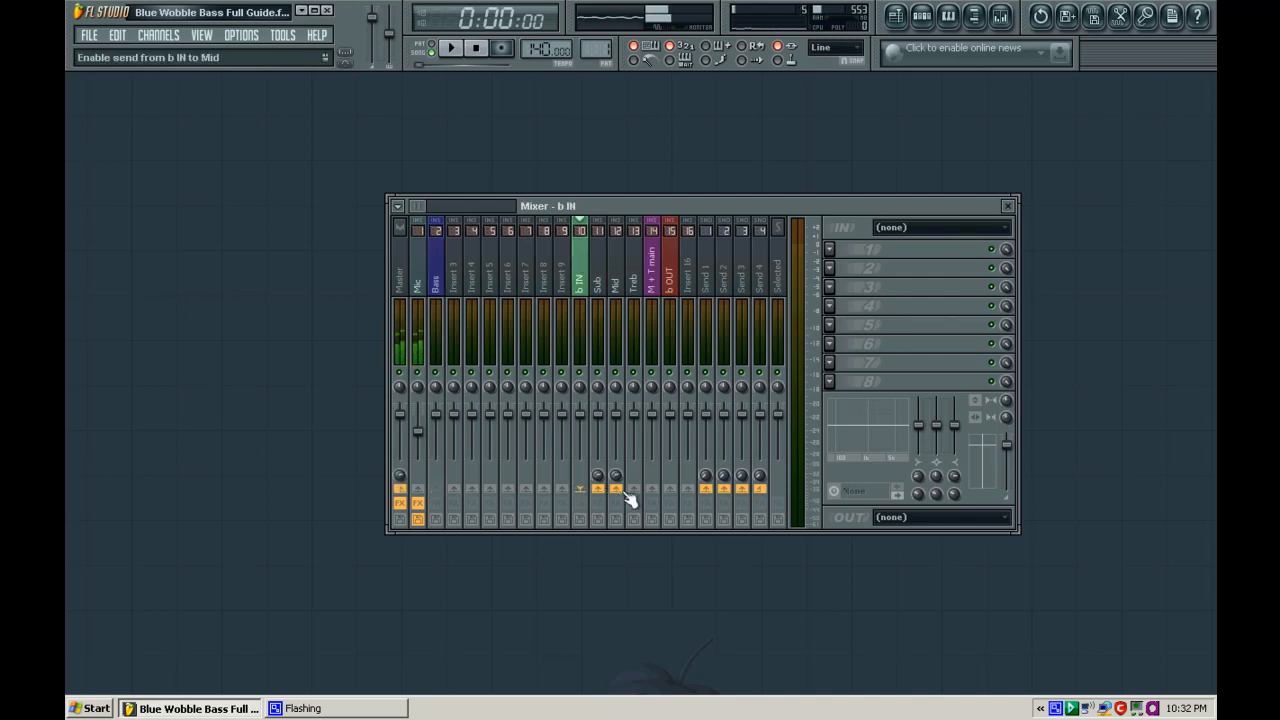
left_click(633, 490)
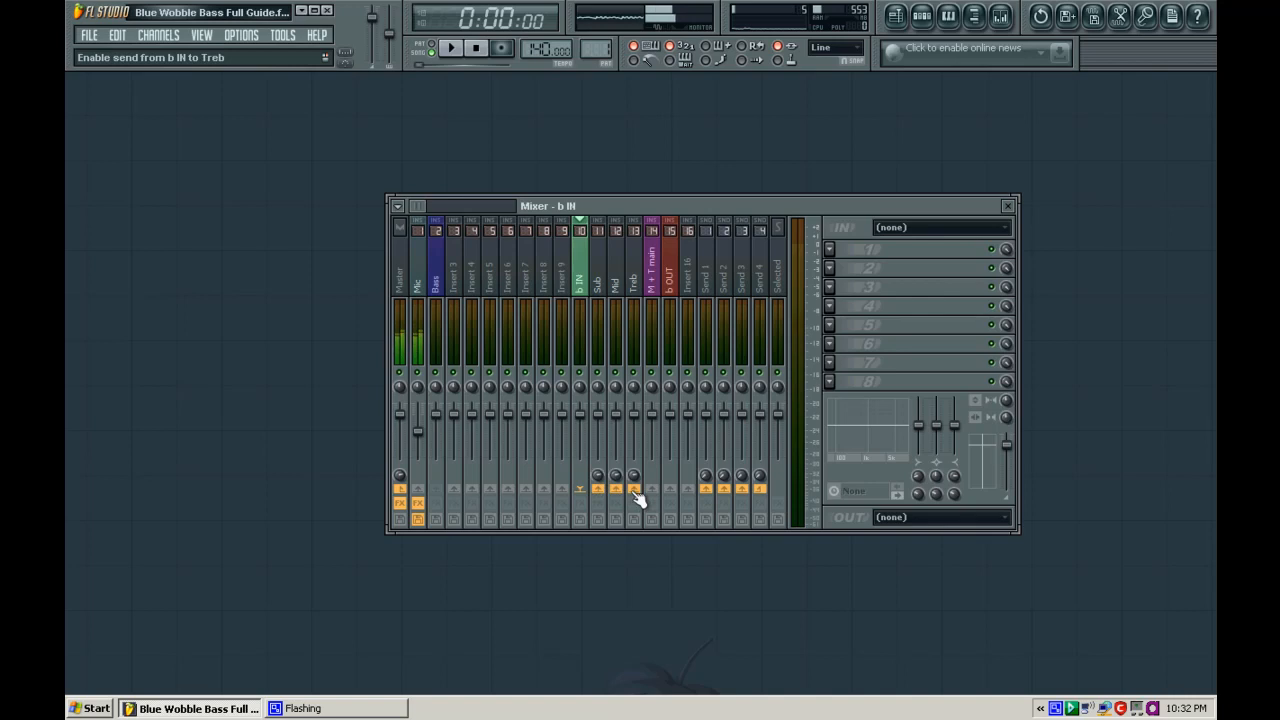
left_click(400, 490)
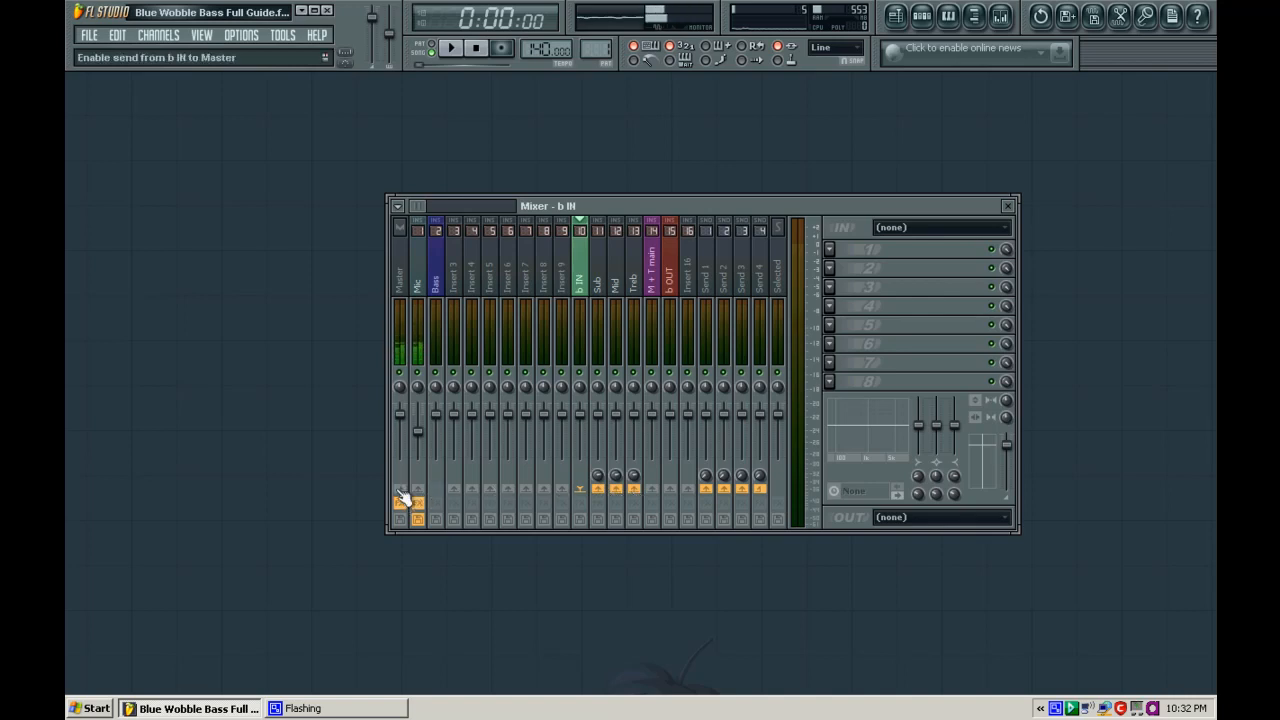
Route the Sub mixer track to b OUT and disable its send to the Master
left_click(601, 284)
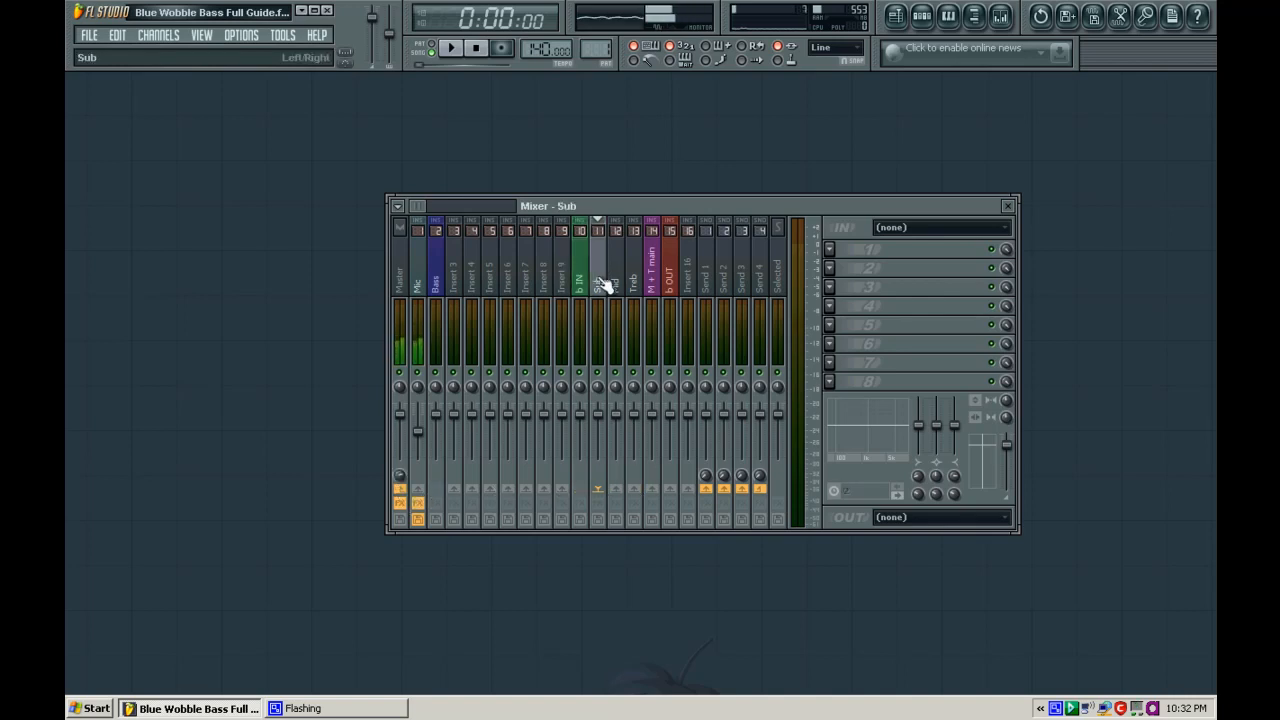
left_click(672, 490)
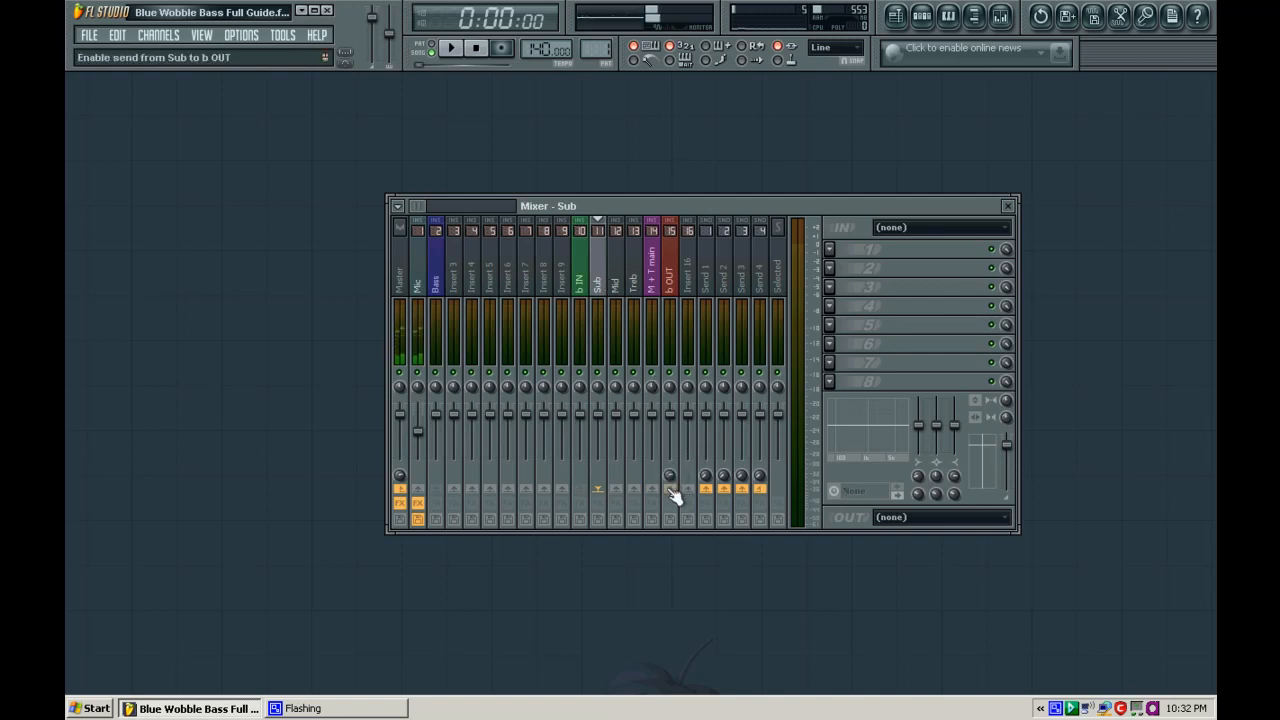
left_click(400, 490)
Route the Mid and Treb mixer tracks to M + T main and disable their sends to the Master
left_click(616, 287)
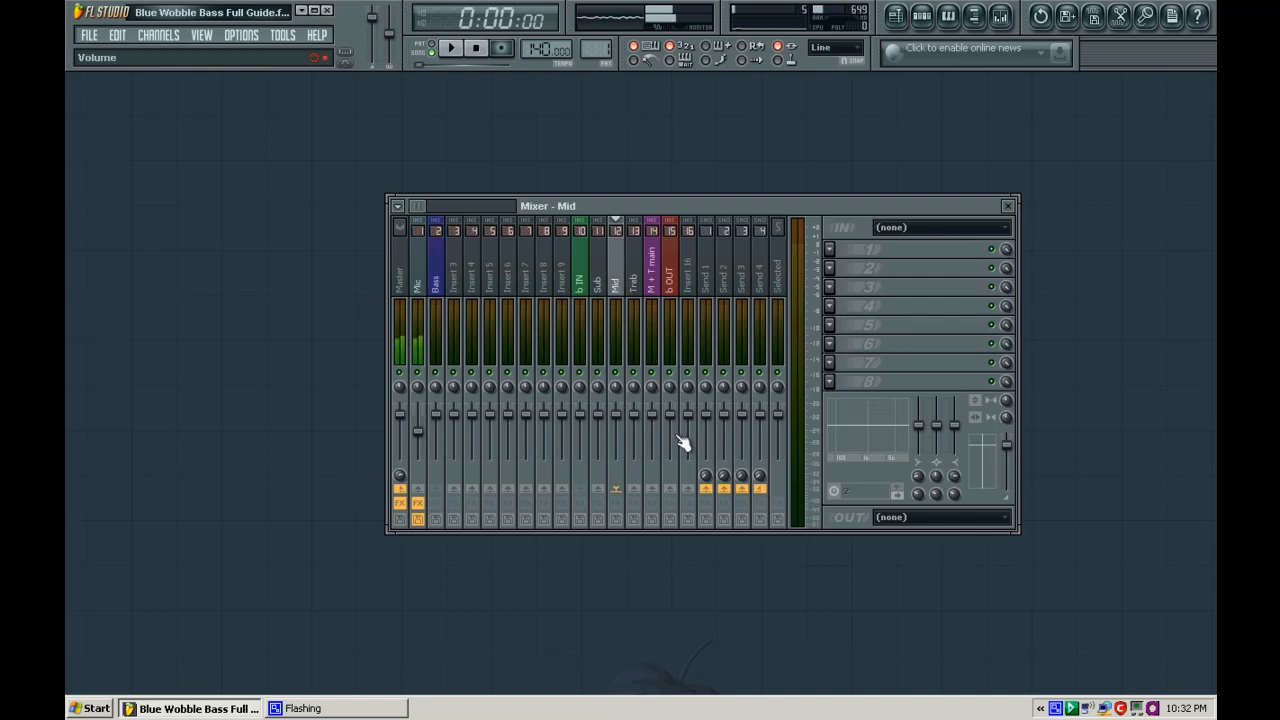
left_click(652, 490)
left_click(402, 490)
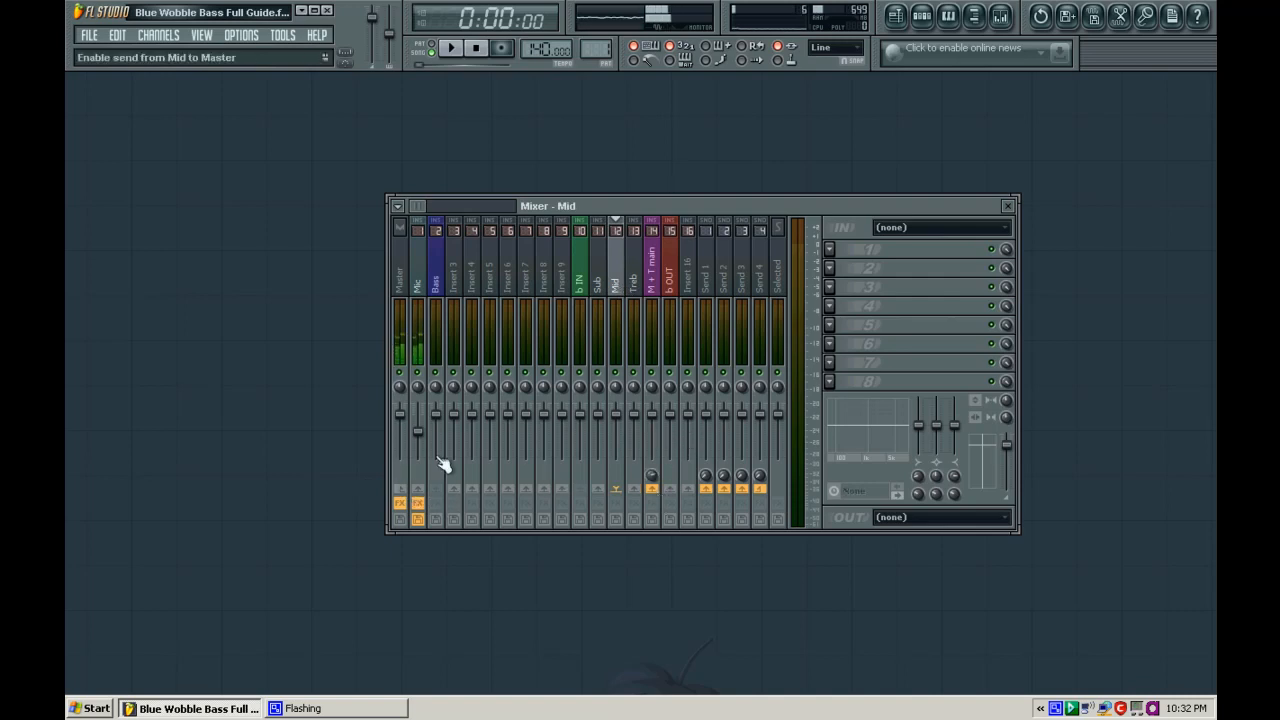
left_click(636, 285)
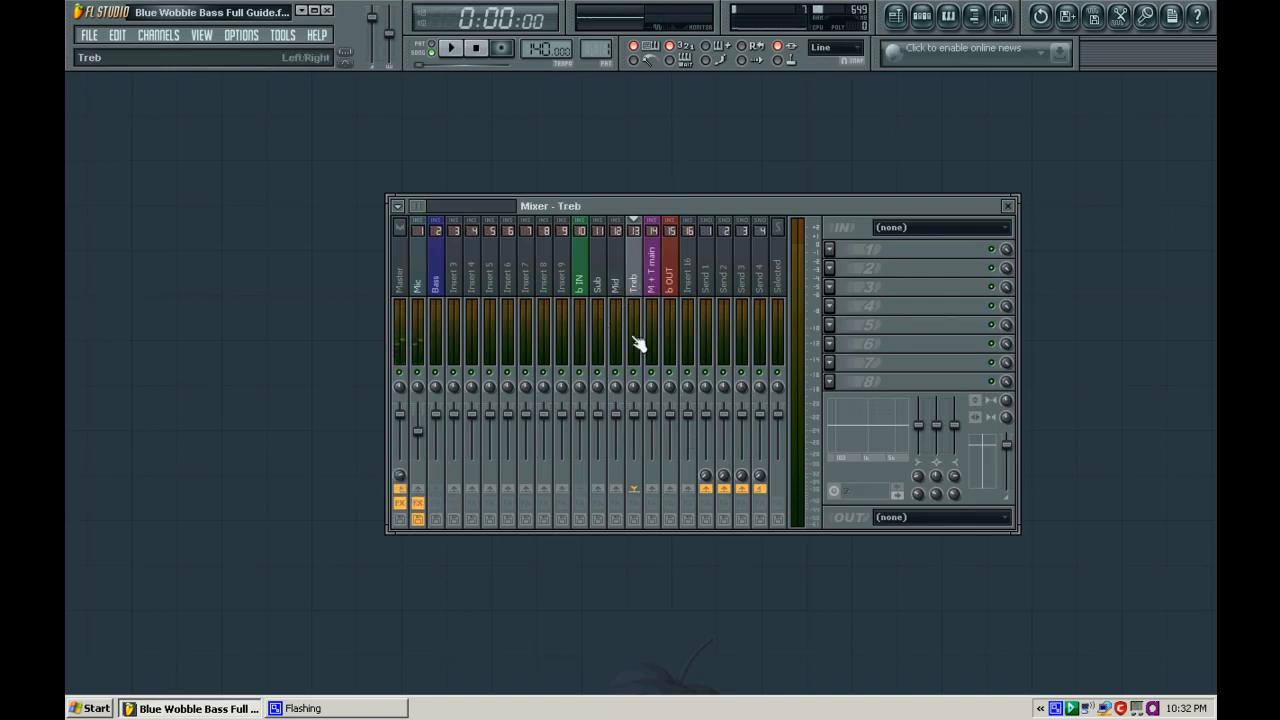
left_click(654, 490)
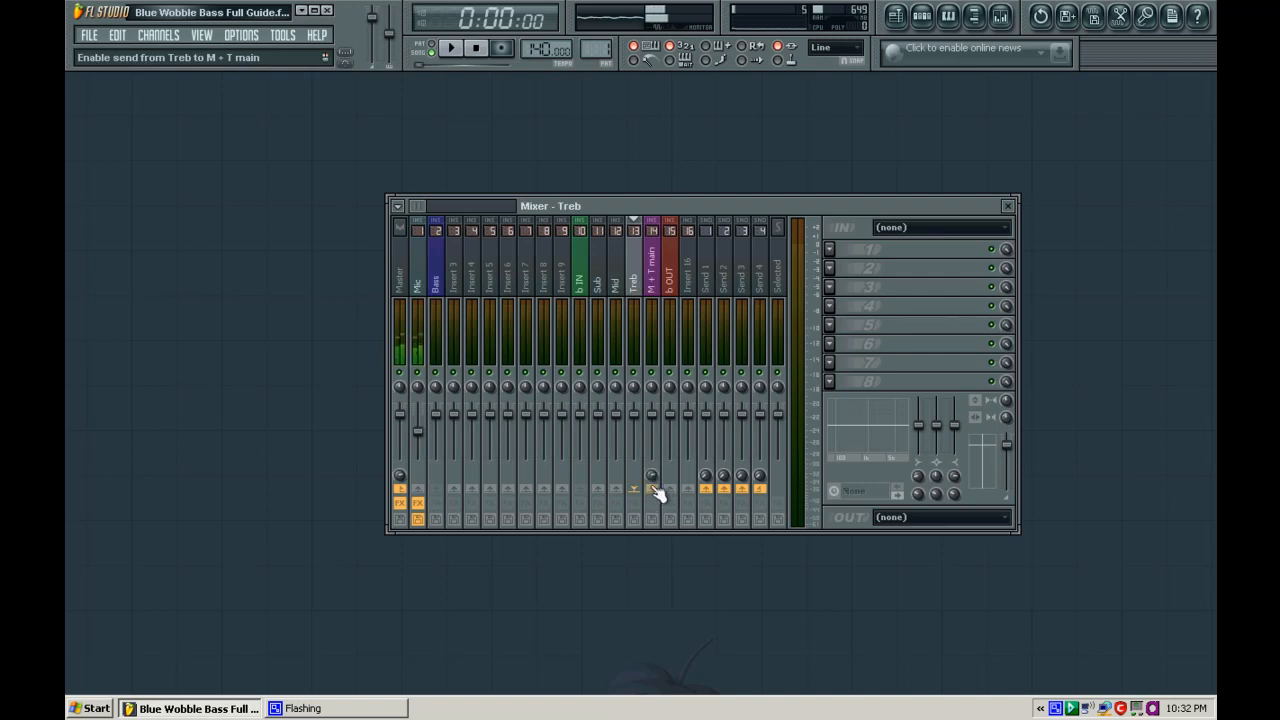
left_click(401, 490)
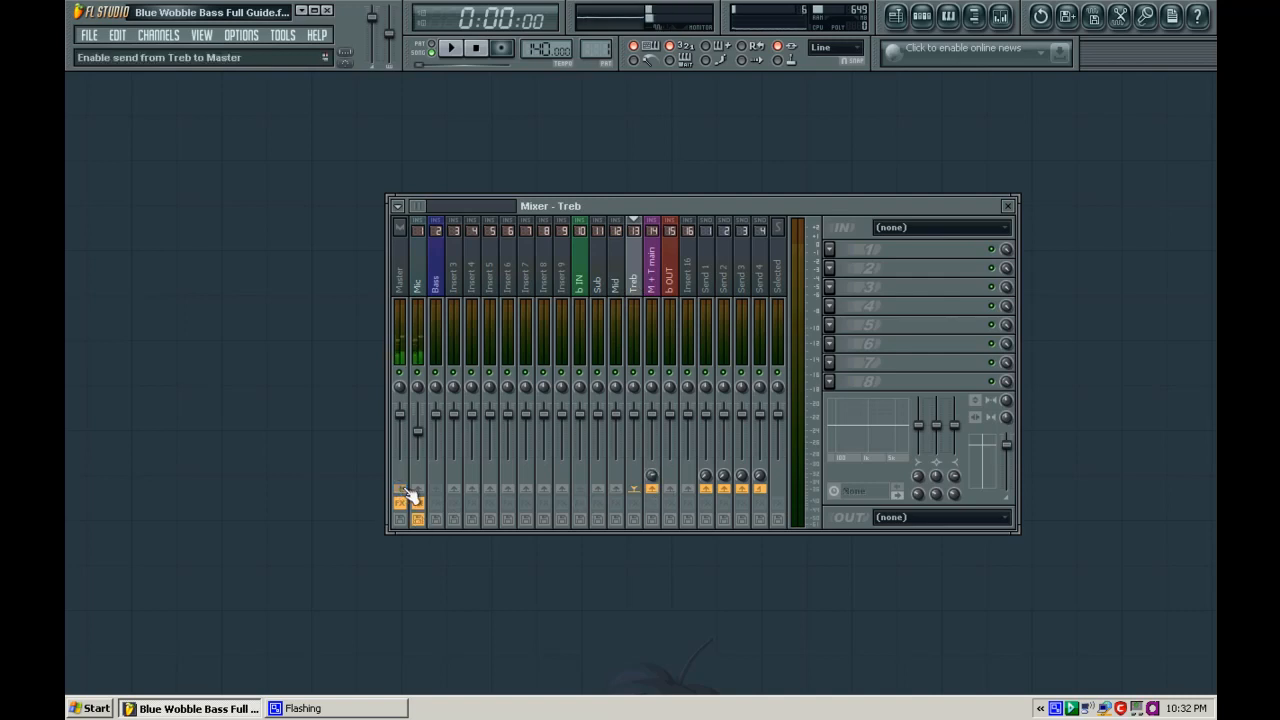
Route the M + T main track to b OUT and disable its send to the Master
left_click(653, 268)
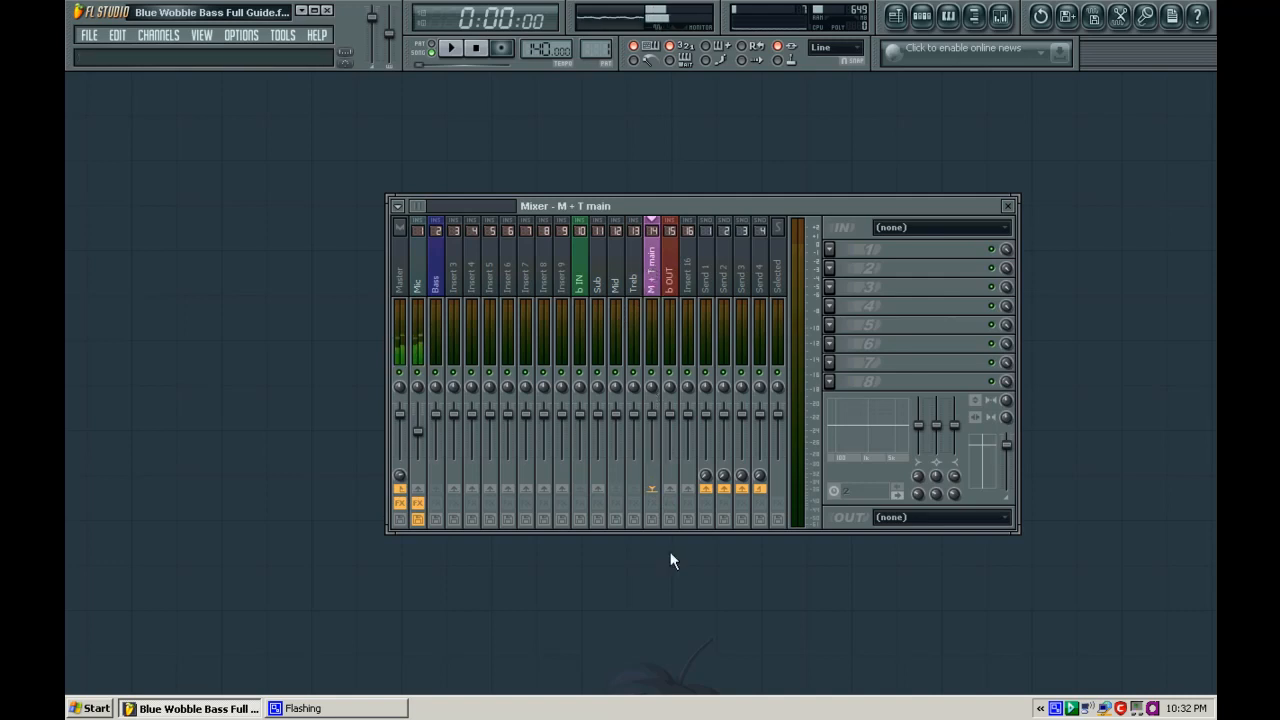
left_click(672, 490)
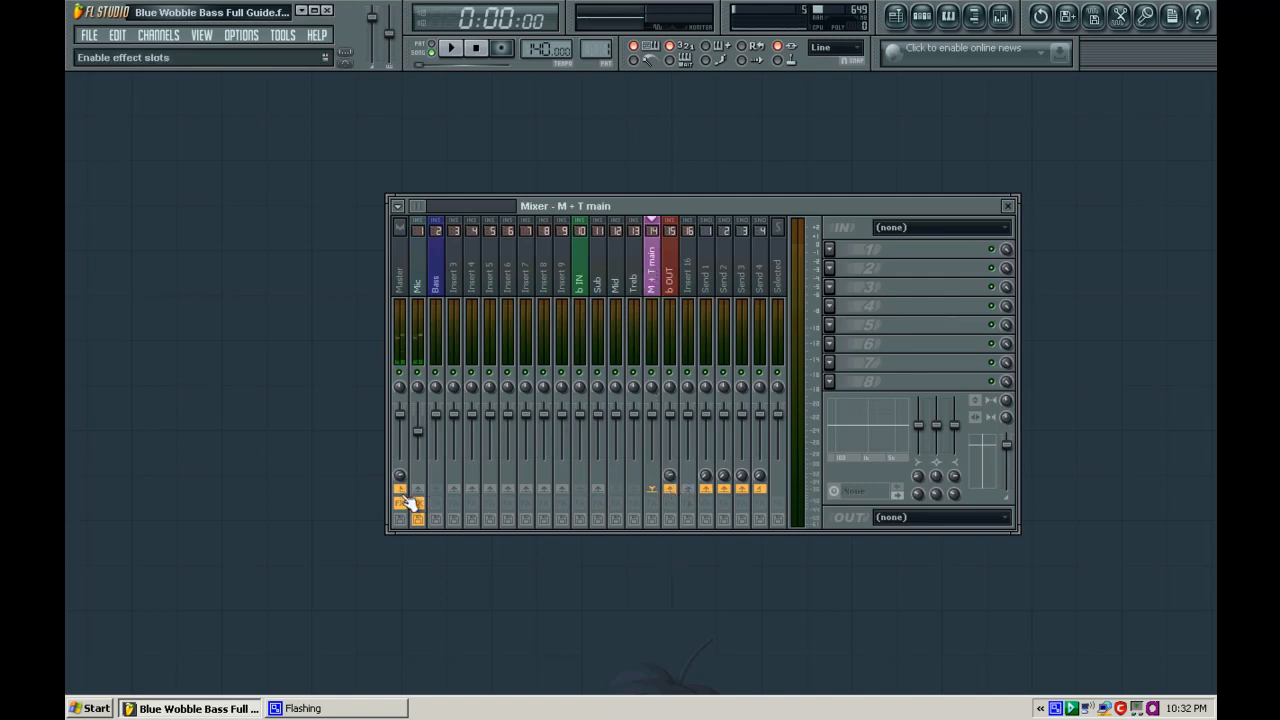
left_click(401, 490)
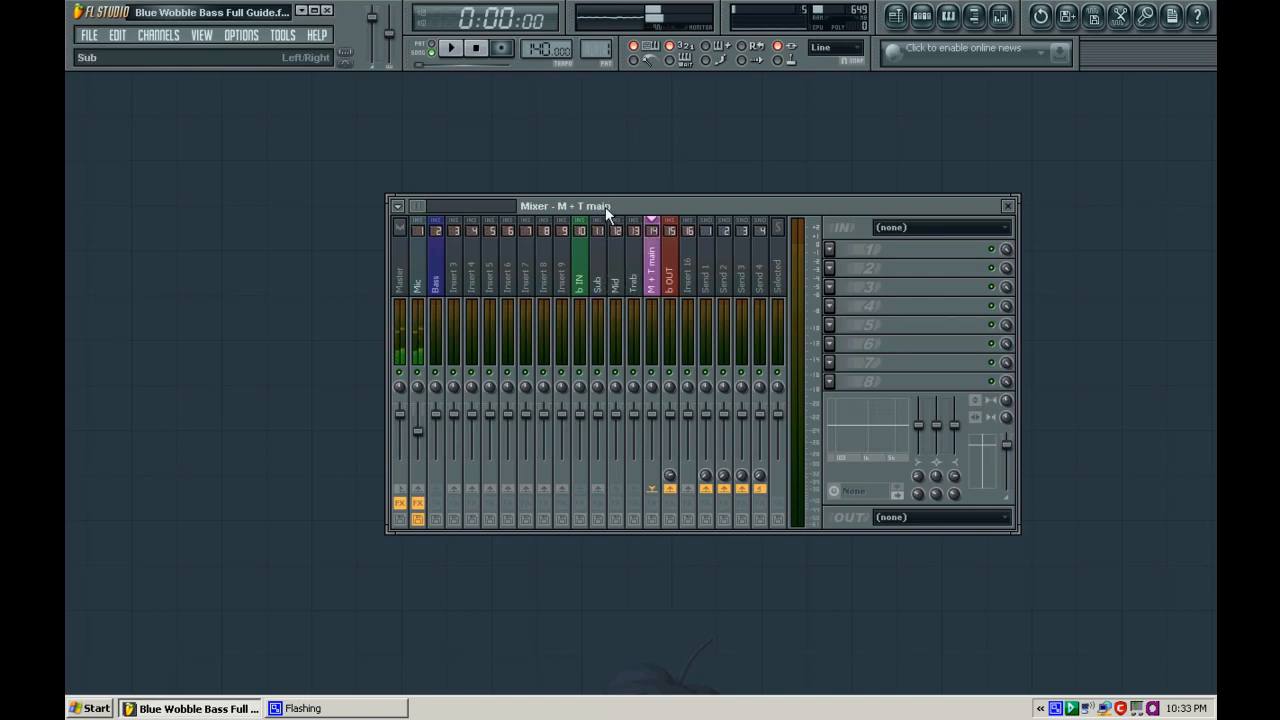
Load Fruity Multiband Compressor into effect slot 6 of the Sub mixer track
left_click(604, 272)
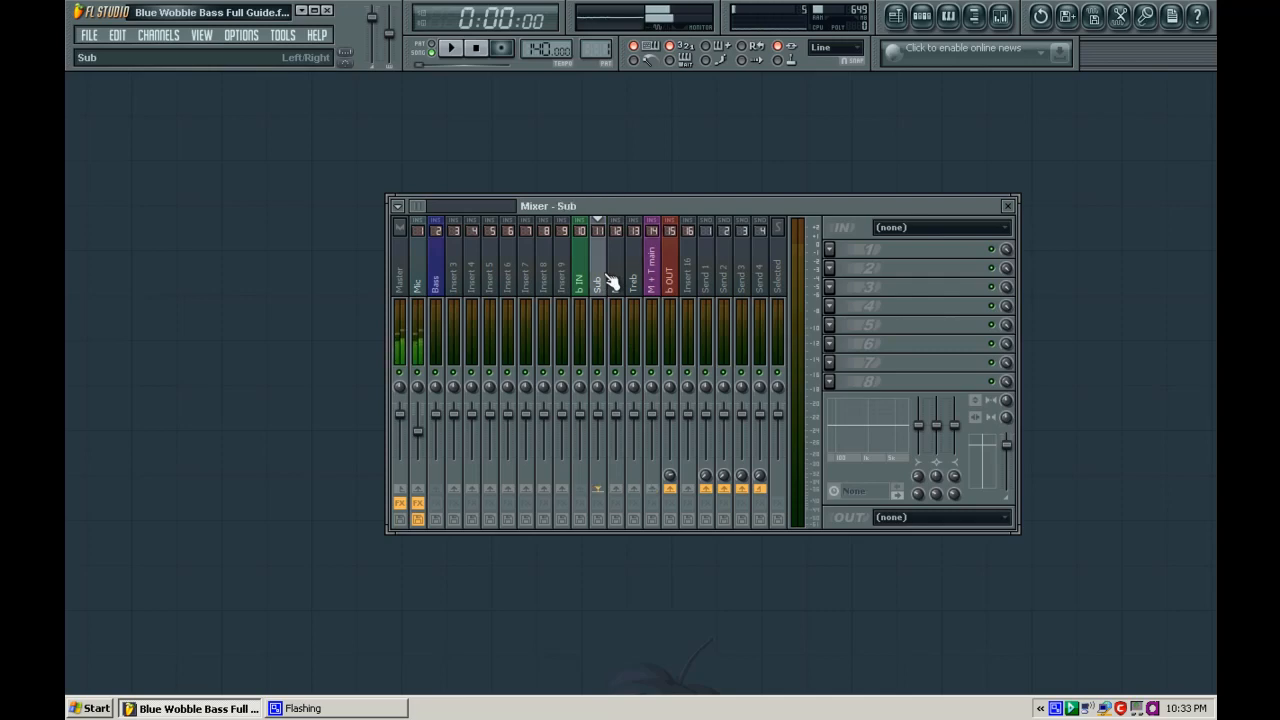
left_click(831, 362)
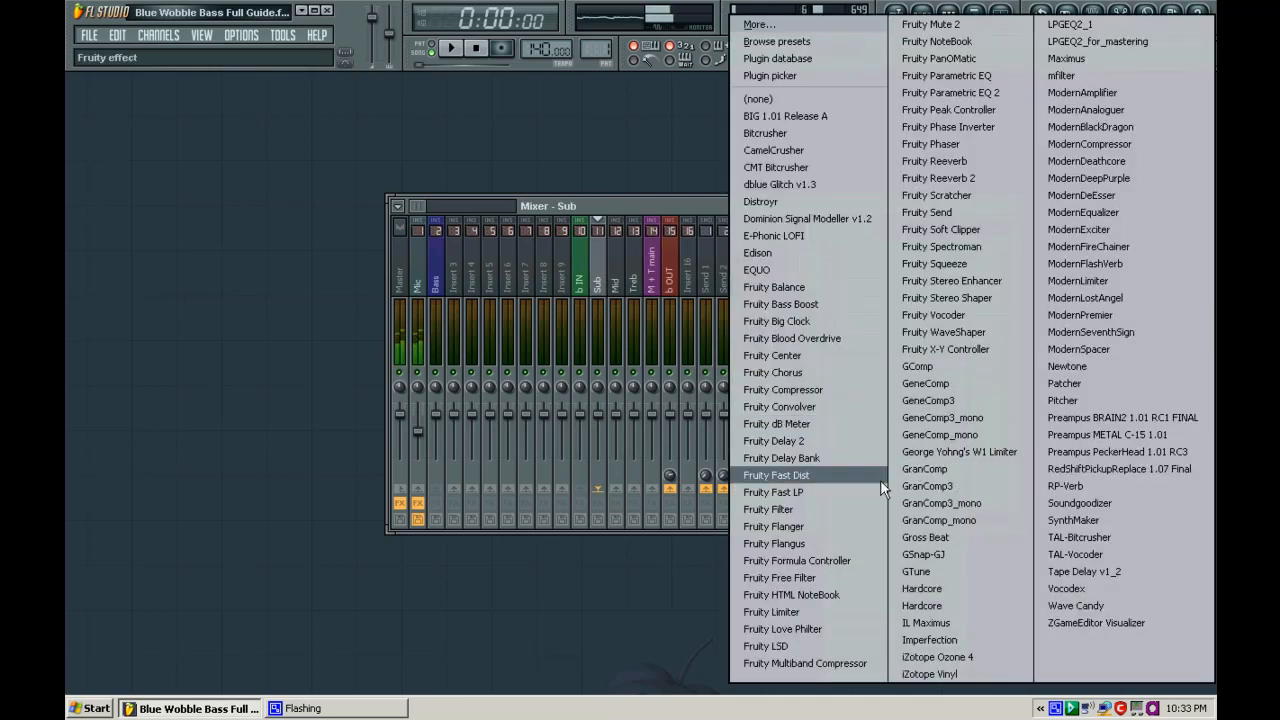
left_click(859, 661)
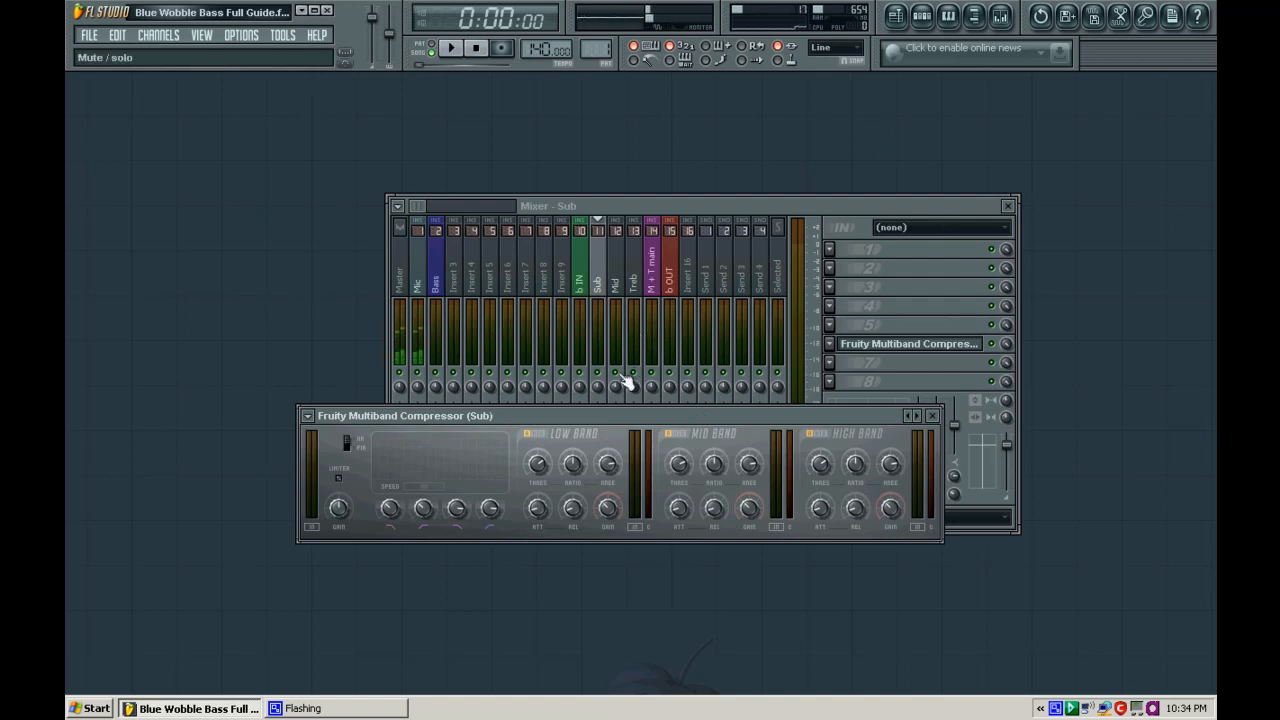
Mute the Mid and Treb mixer tracks and play the song to hear the Sub track alone
left_click(622, 378)
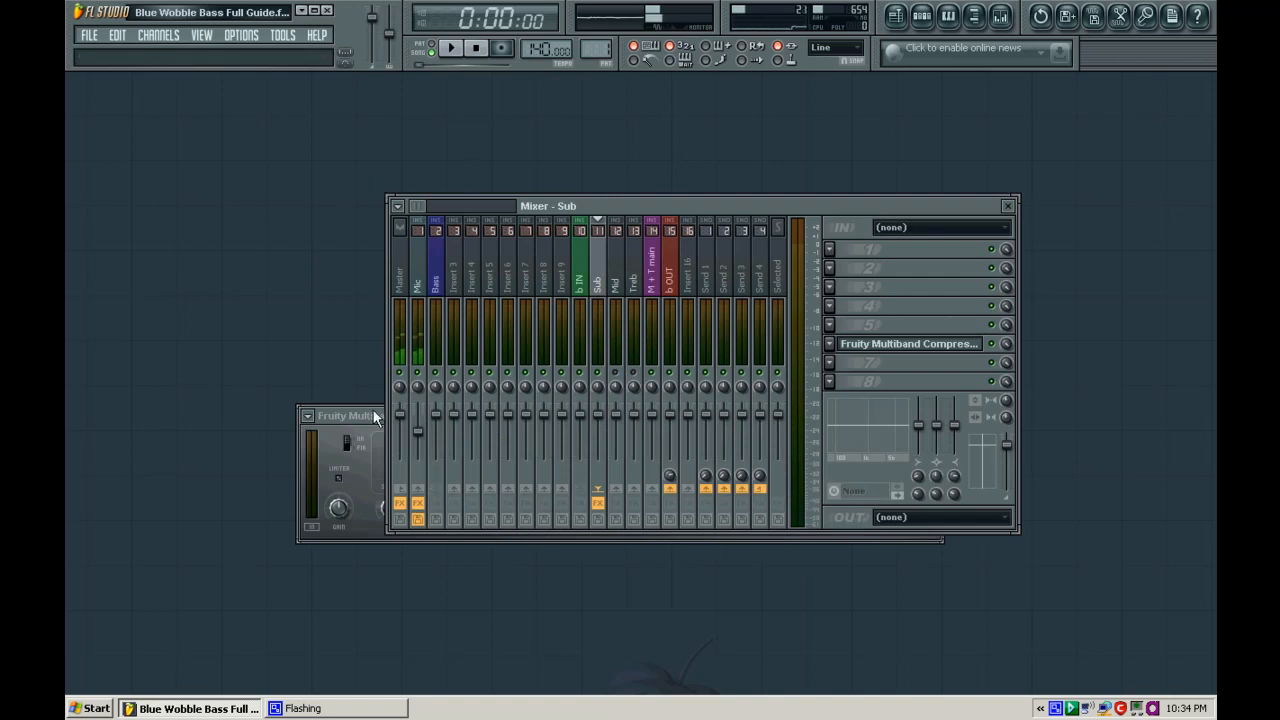
key("space")
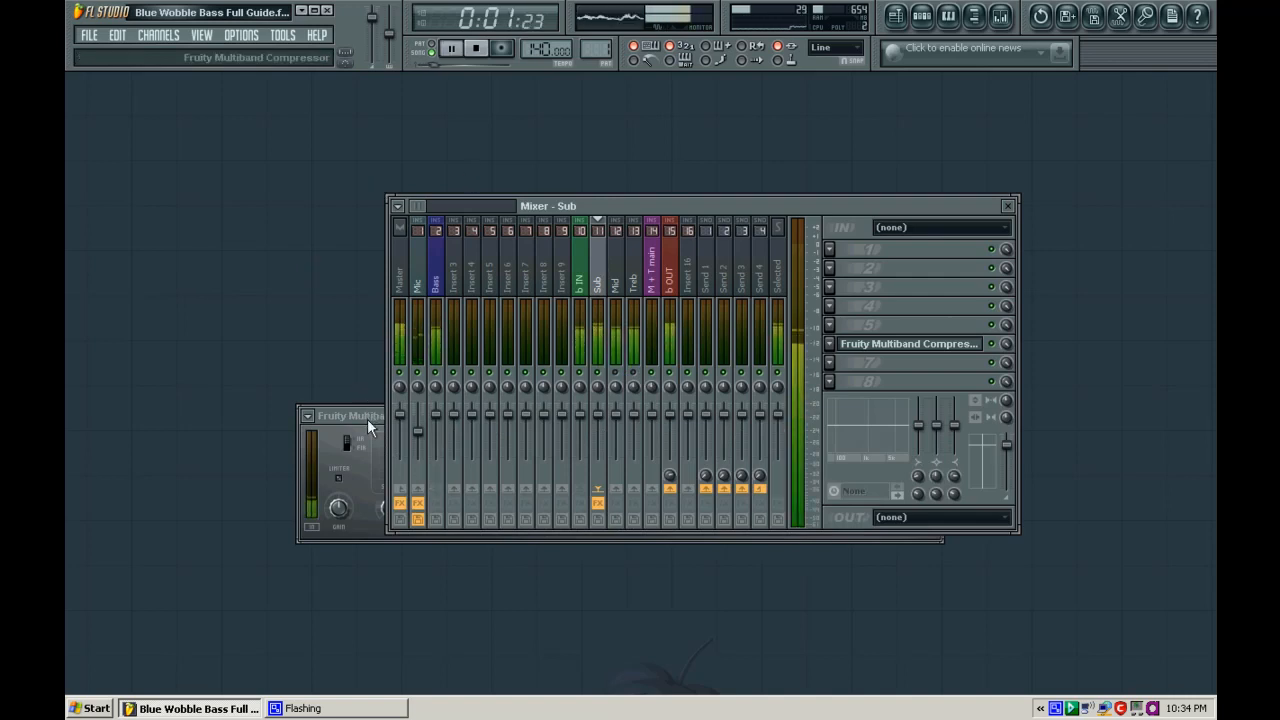
Stop playback, close the mixer and move the Sub track's Fruity Multiband Compressor window higher in the workspace
left_click(368, 426)
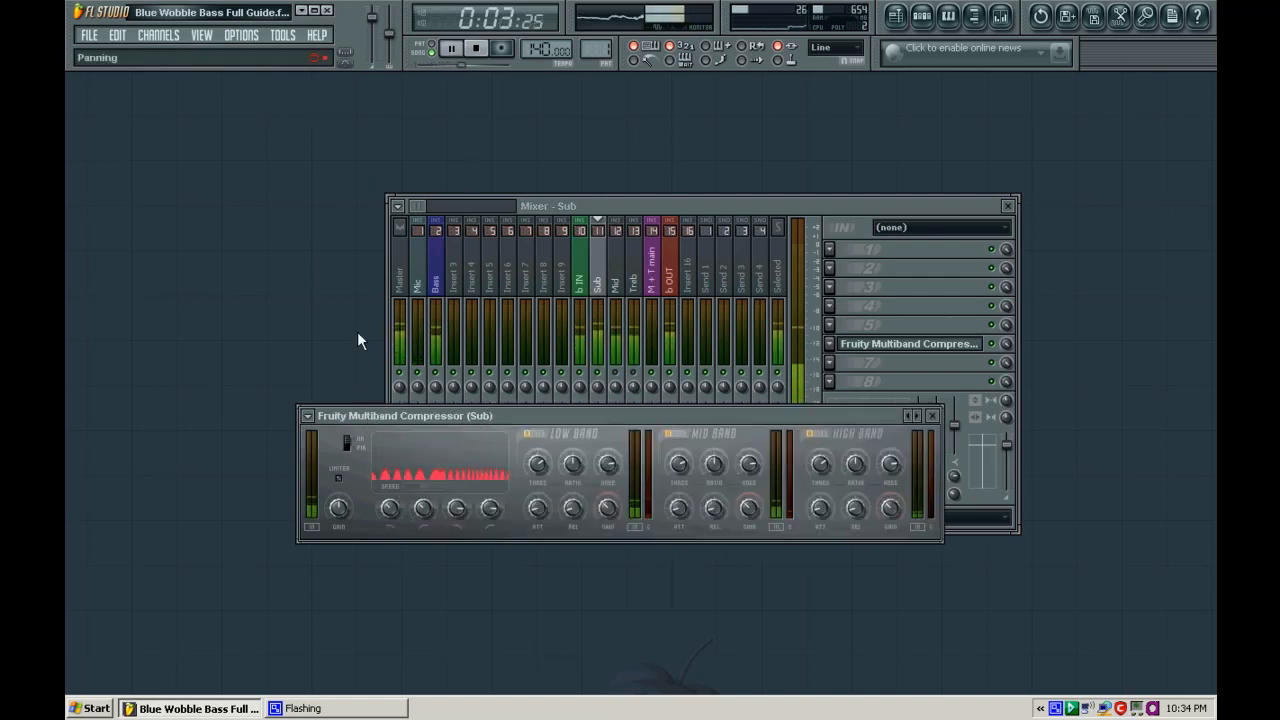
key("space")
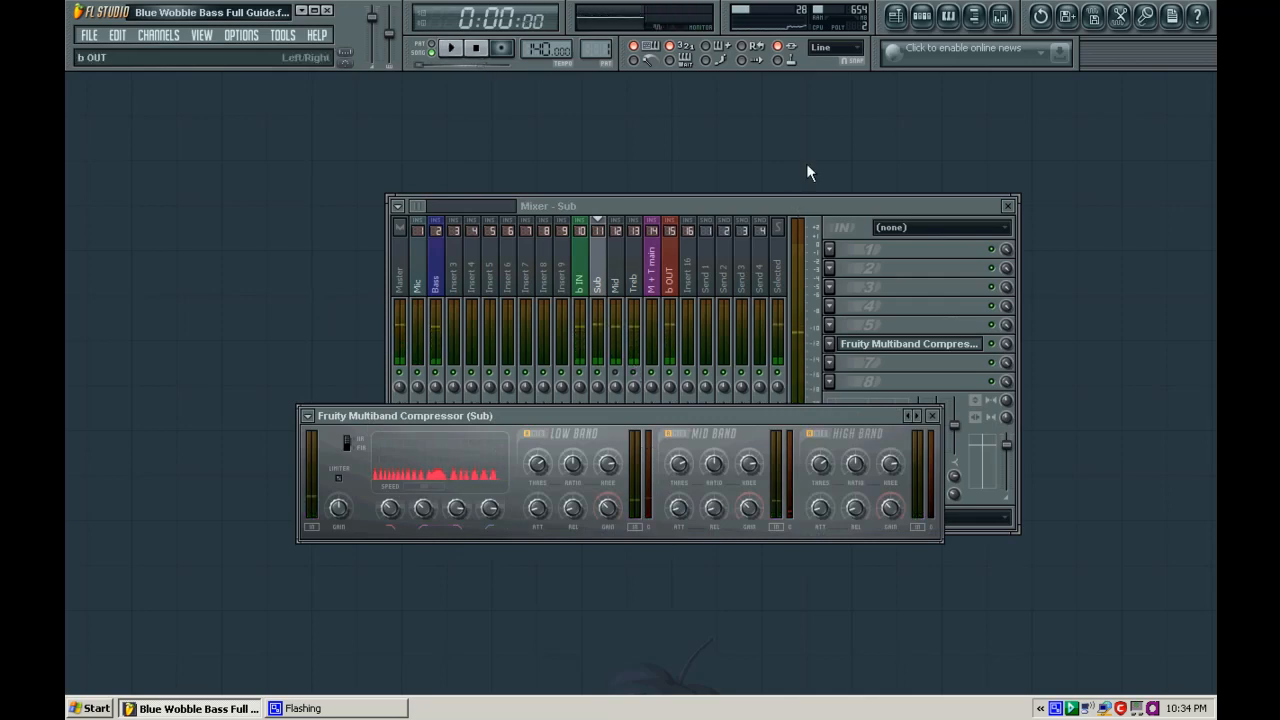
left_click(919, 208)
left_click(1007, 206)
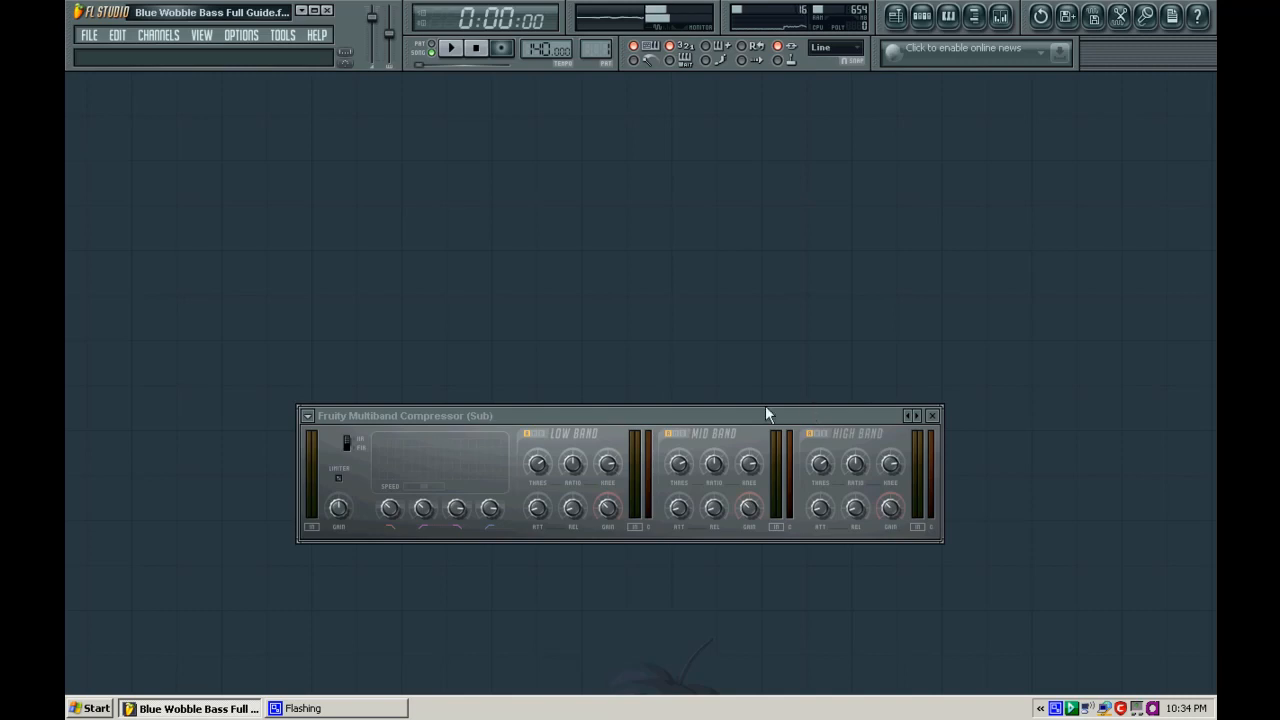
left_click_drag(758, 418, 777, 225)
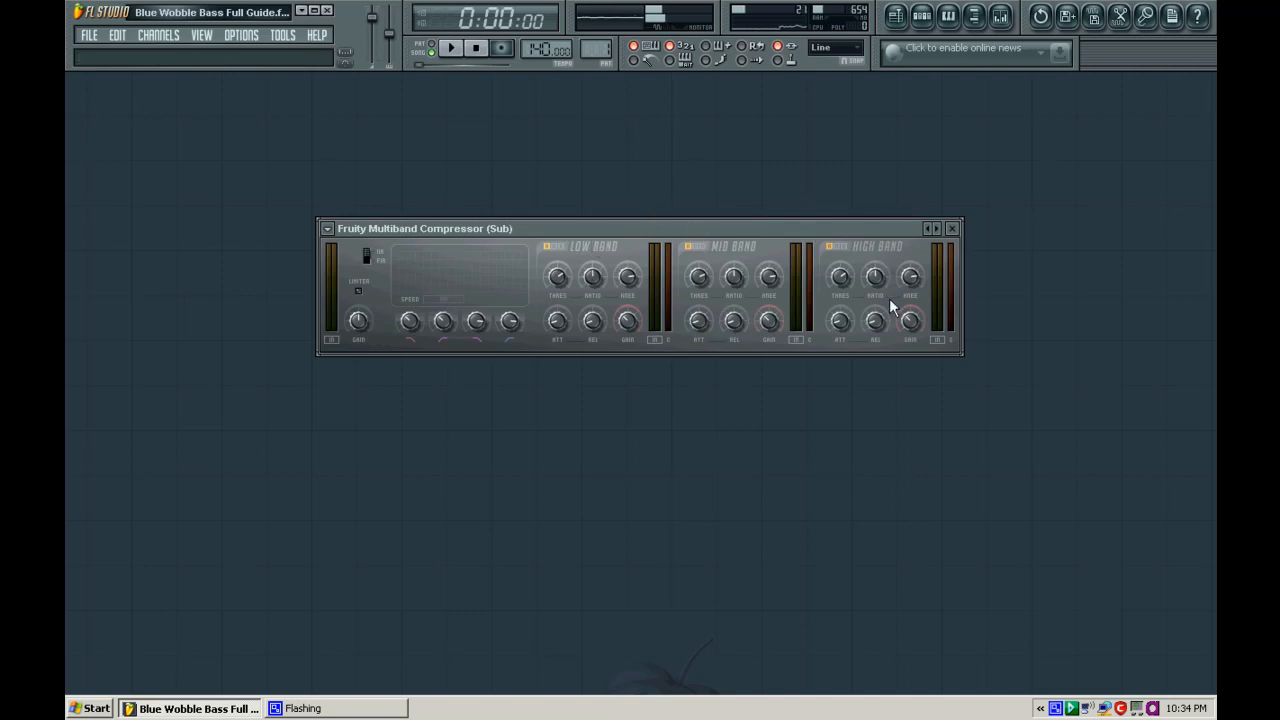
Mute the compressor's mid and high bands, and set the low-band frequency to 125 Hz while the song plays
left_click(700, 253)
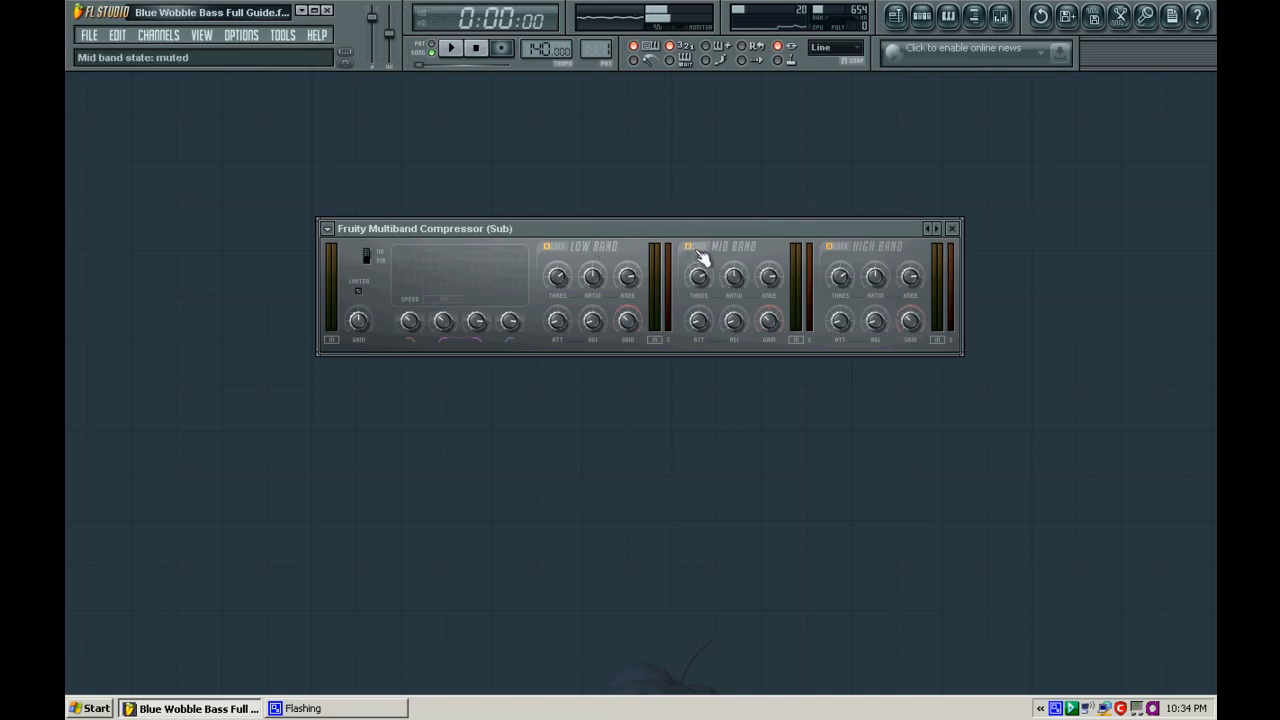
left_click(697, 250)
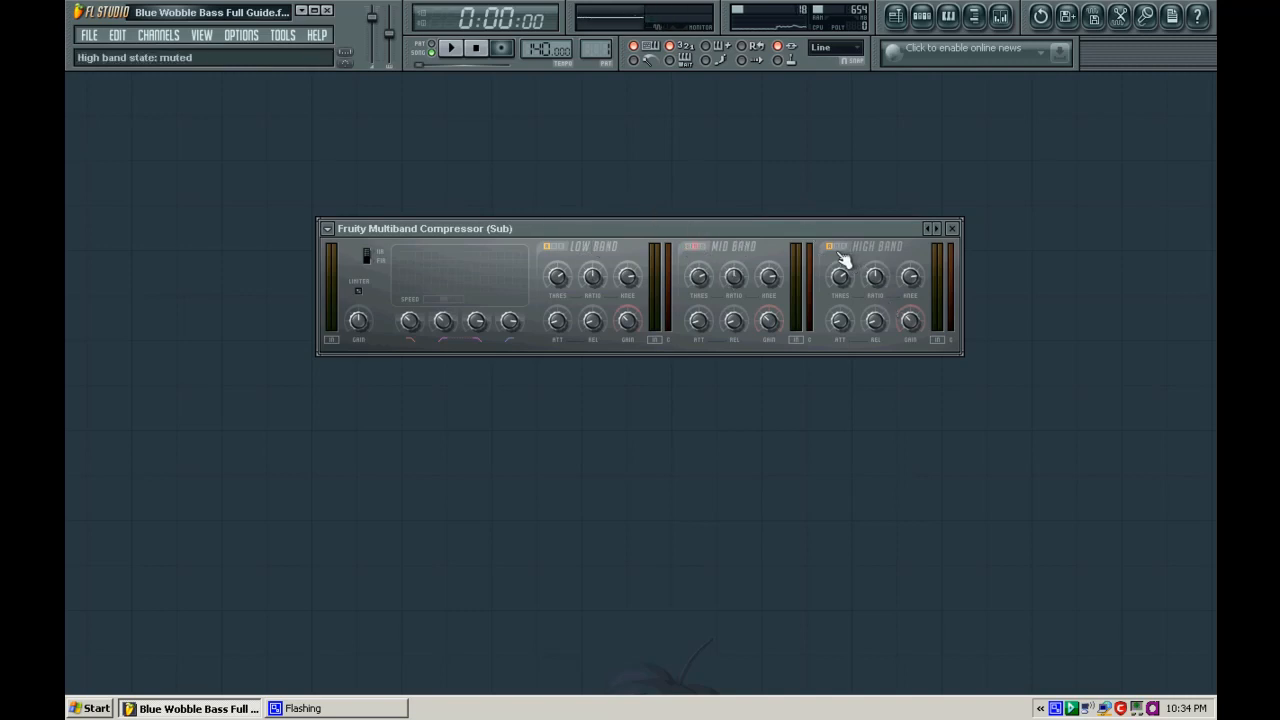
left_click(838, 249)
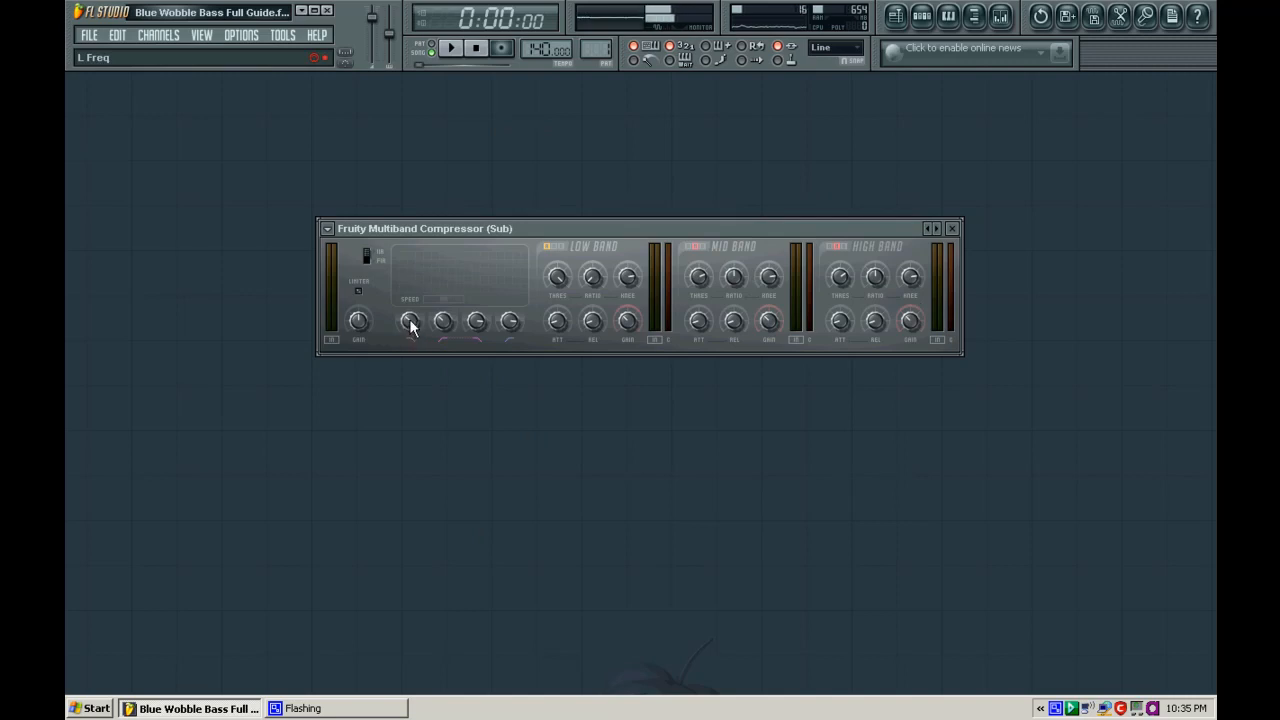
key("space")
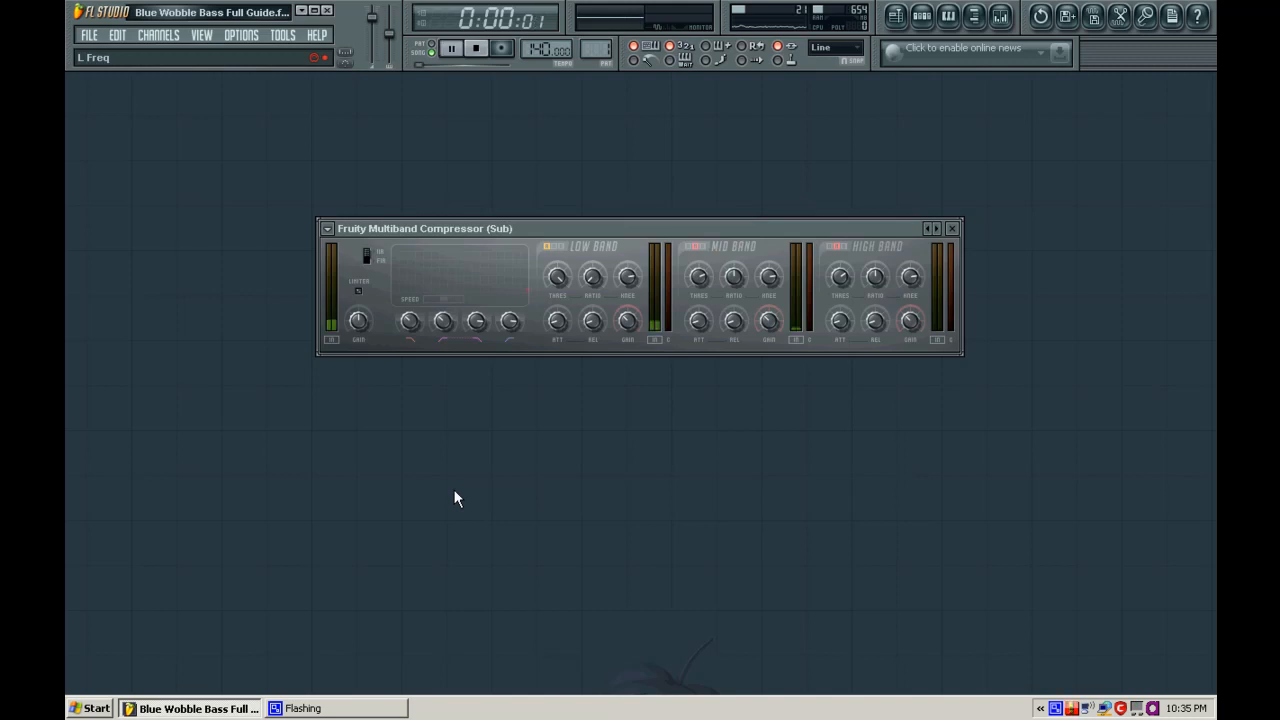
left_click_drag(410, 322, 400, 345)
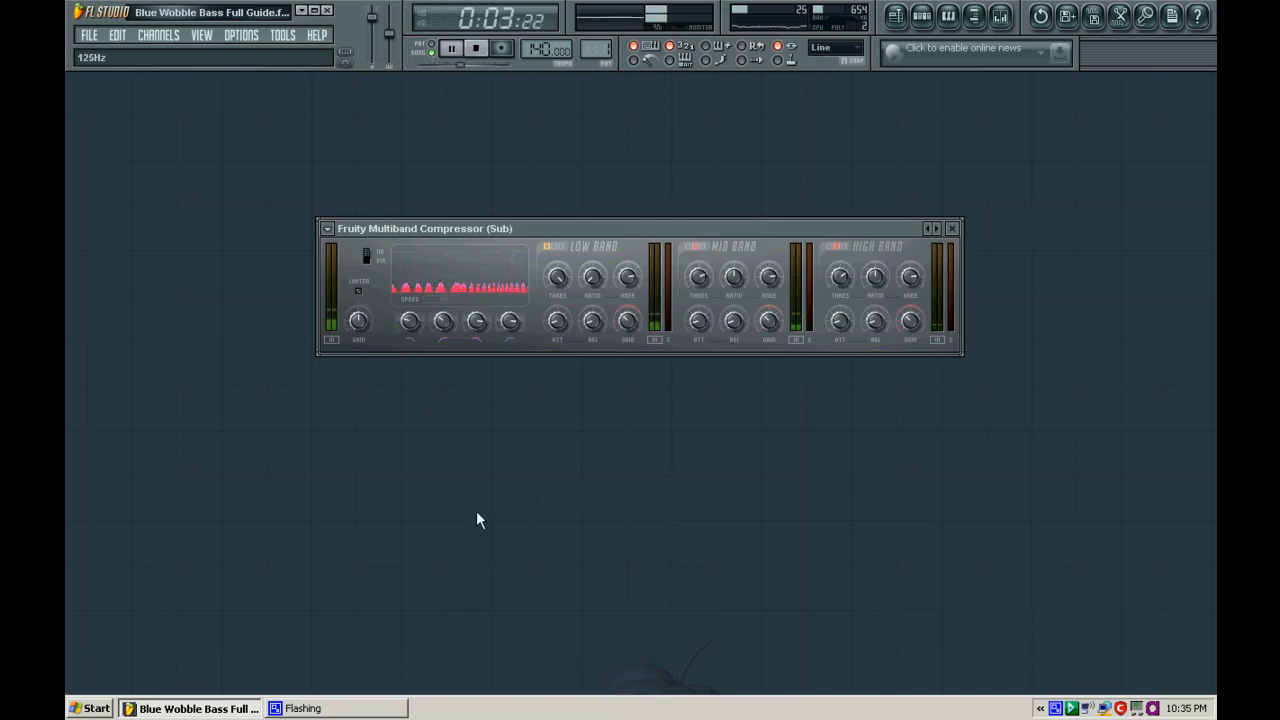
key("space")
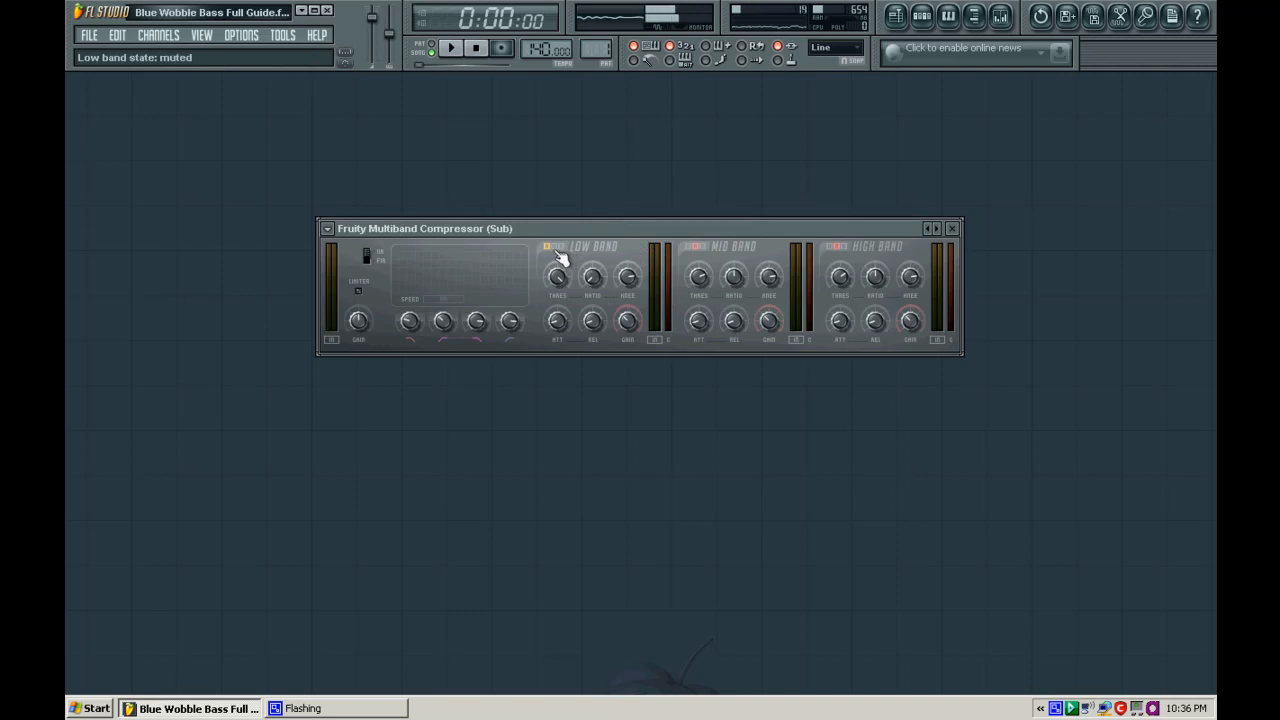
Isolate the compressor's mid band by muting the low band, and adjust the mid band's upper cutoff frequency
left_click(550, 248)
left_click(690, 247)
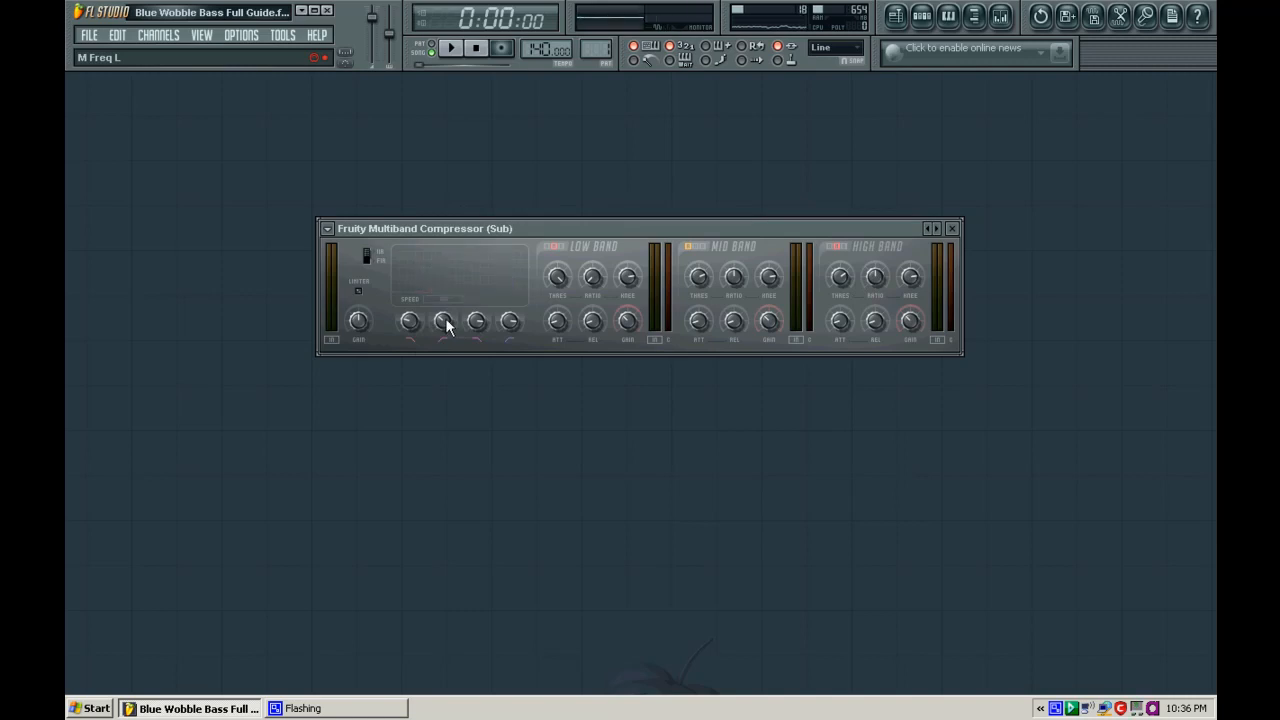
mouse_move(477, 337)
left_mouse_down()
mouse_move(446, 443)
mouse_move(438, 354)
mouse_move(479, 329)
left_mouse_up()
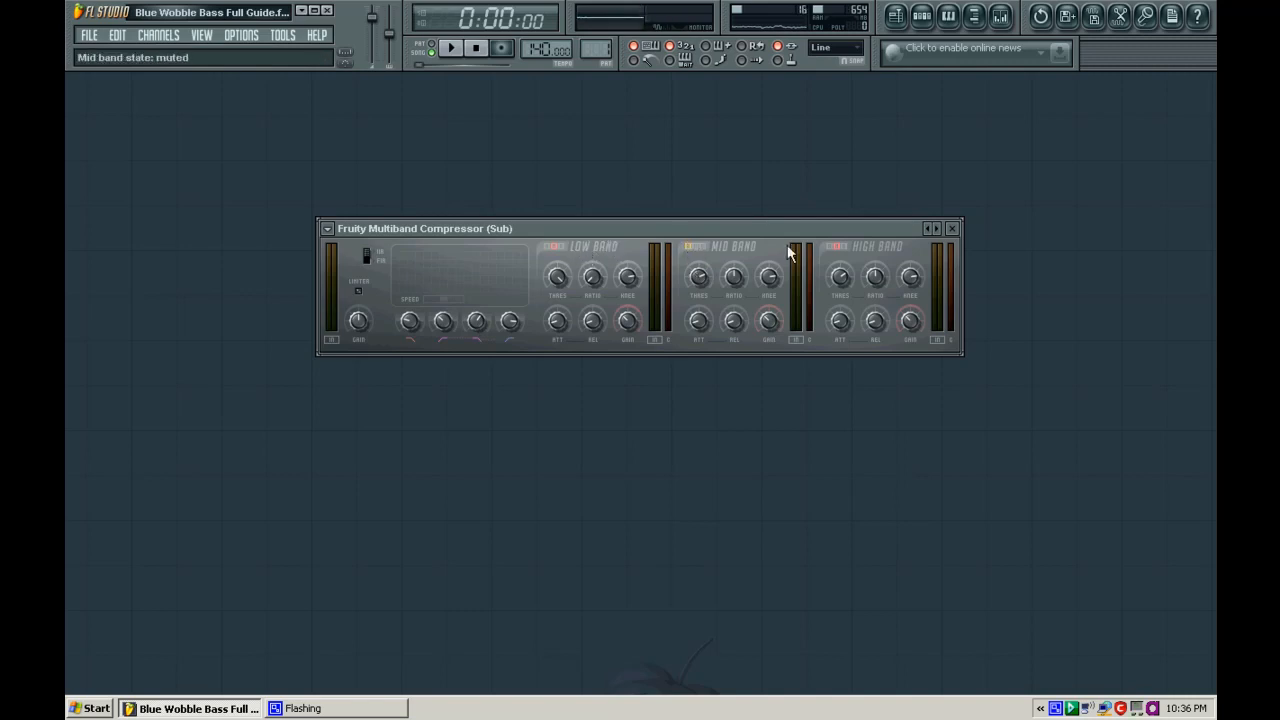
Isolate the high band by muting the mid band, and lower the high-band frequency to about 2163 Hz during playback
left_click(696, 248)
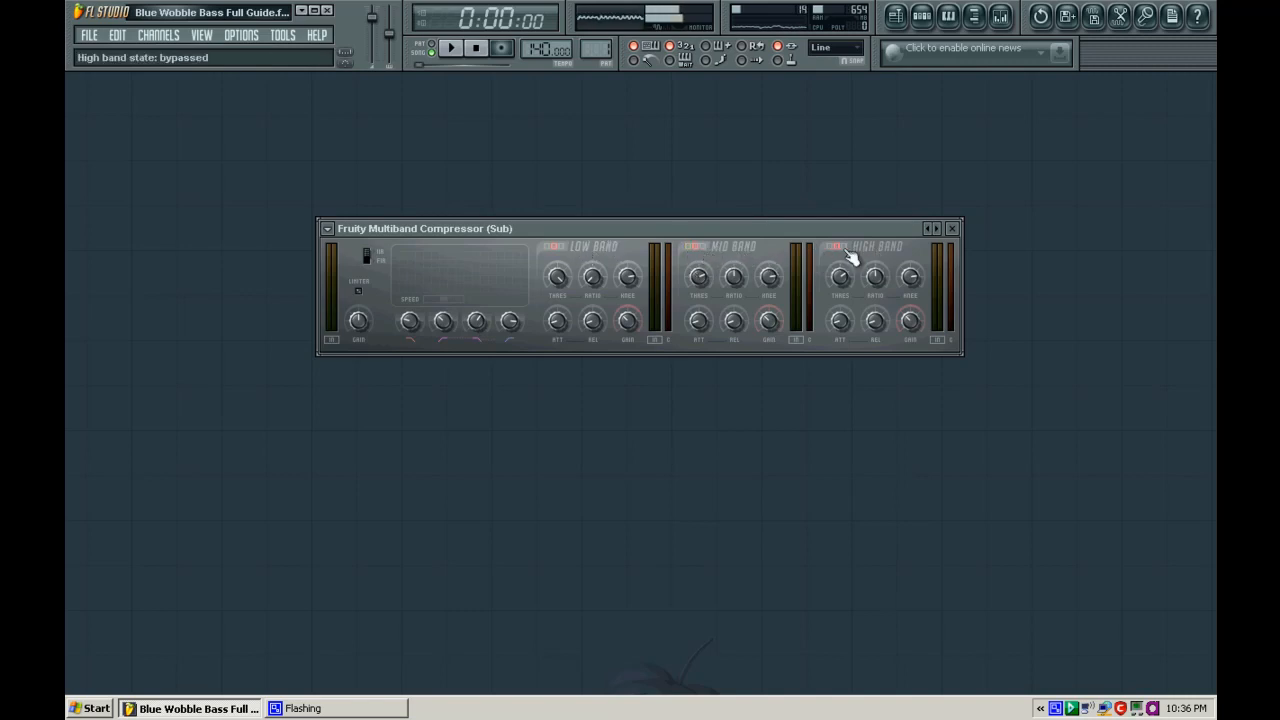
left_click(830, 248)
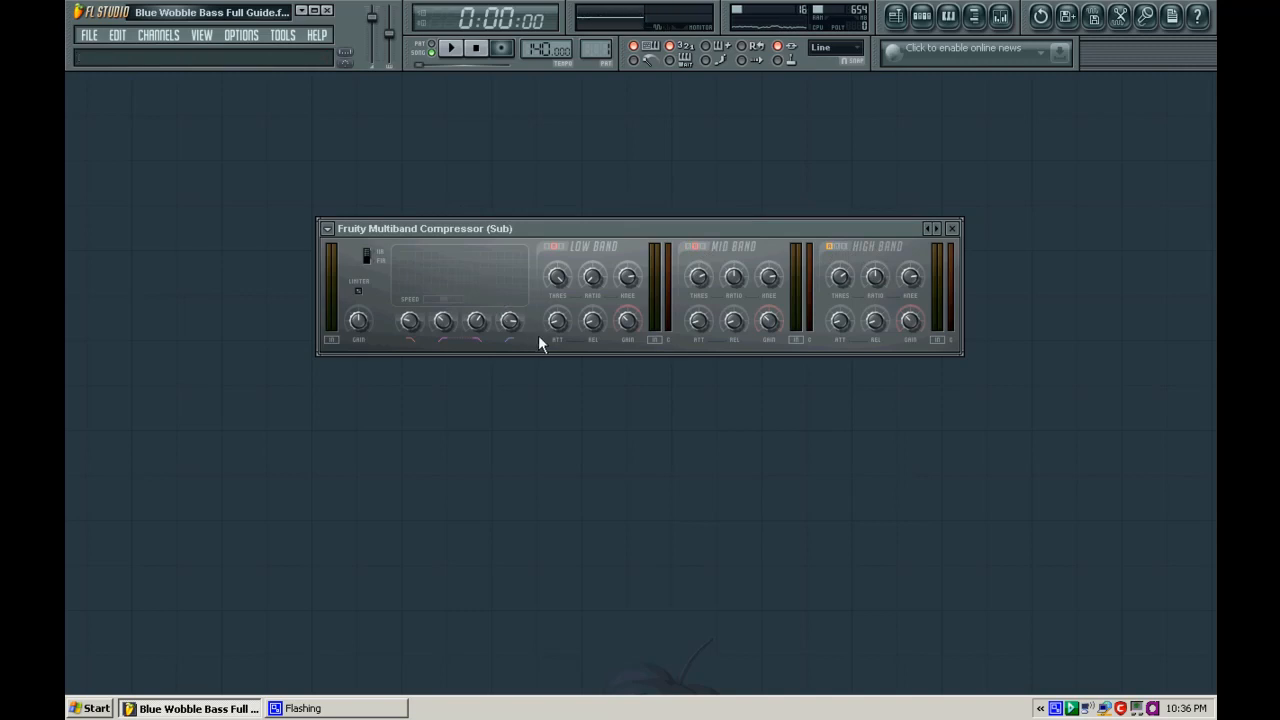
key("space")
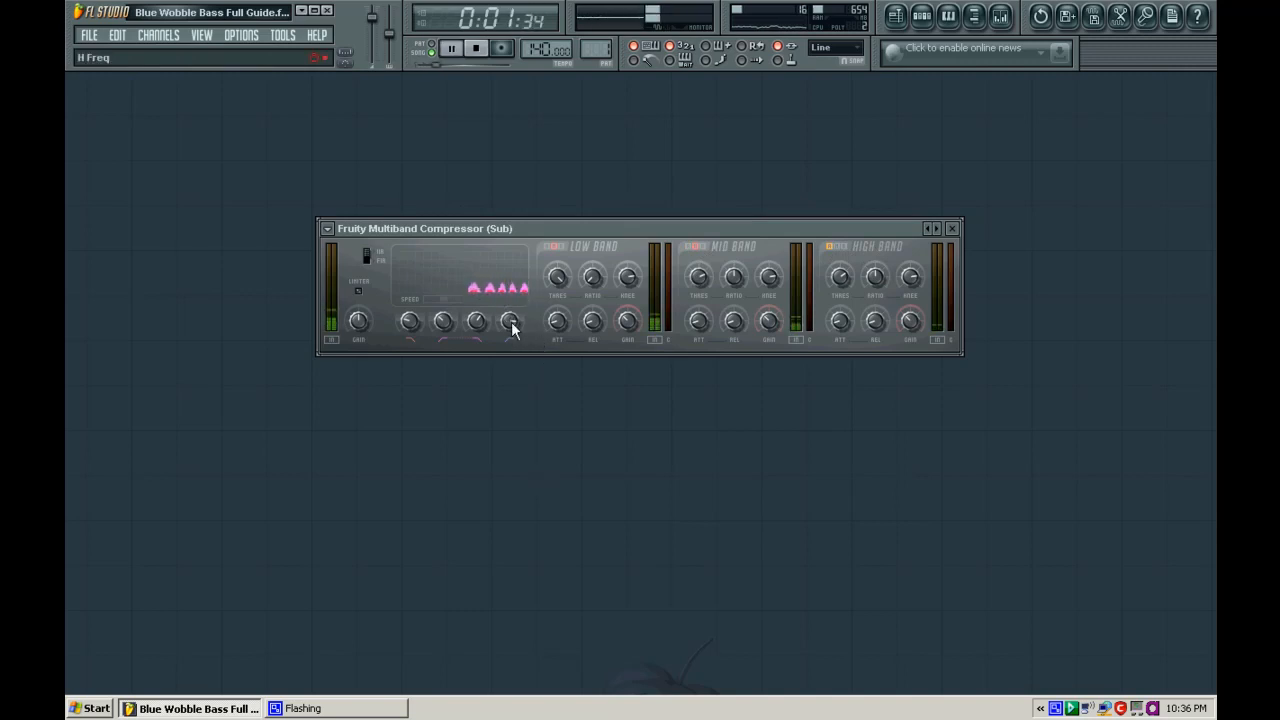
left_click_drag(511, 325, 481, 407)
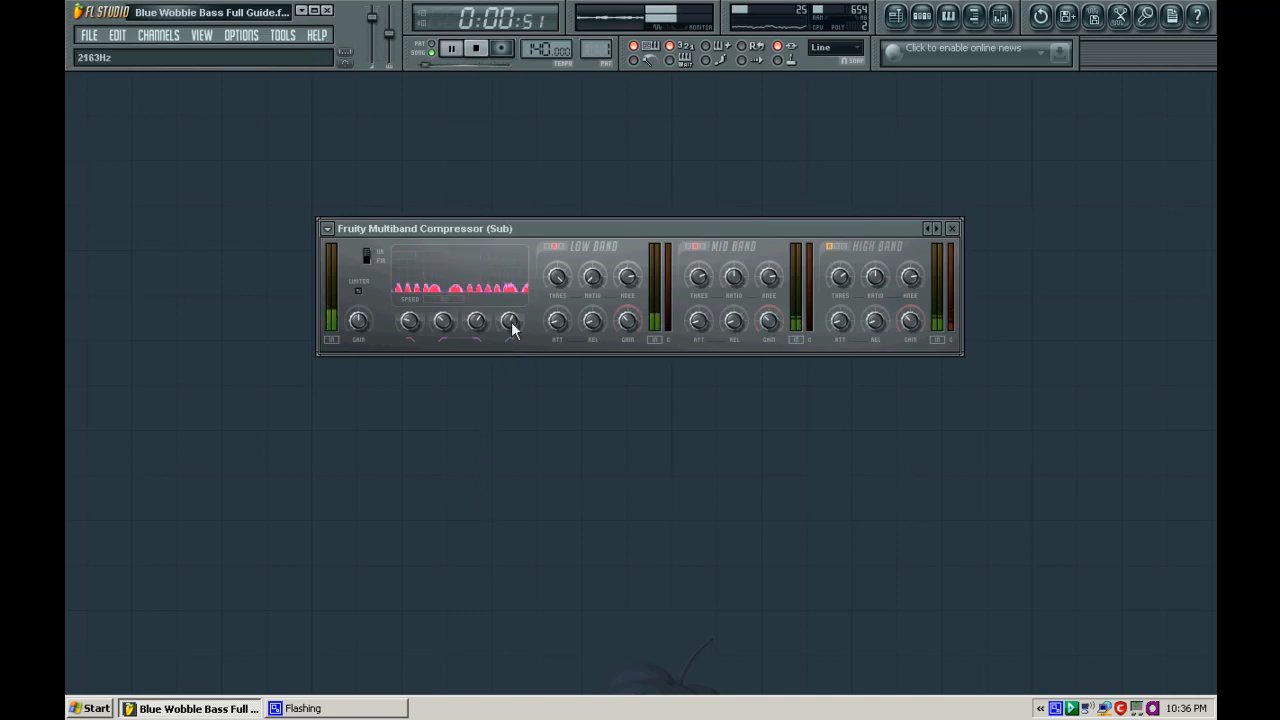
key("space")
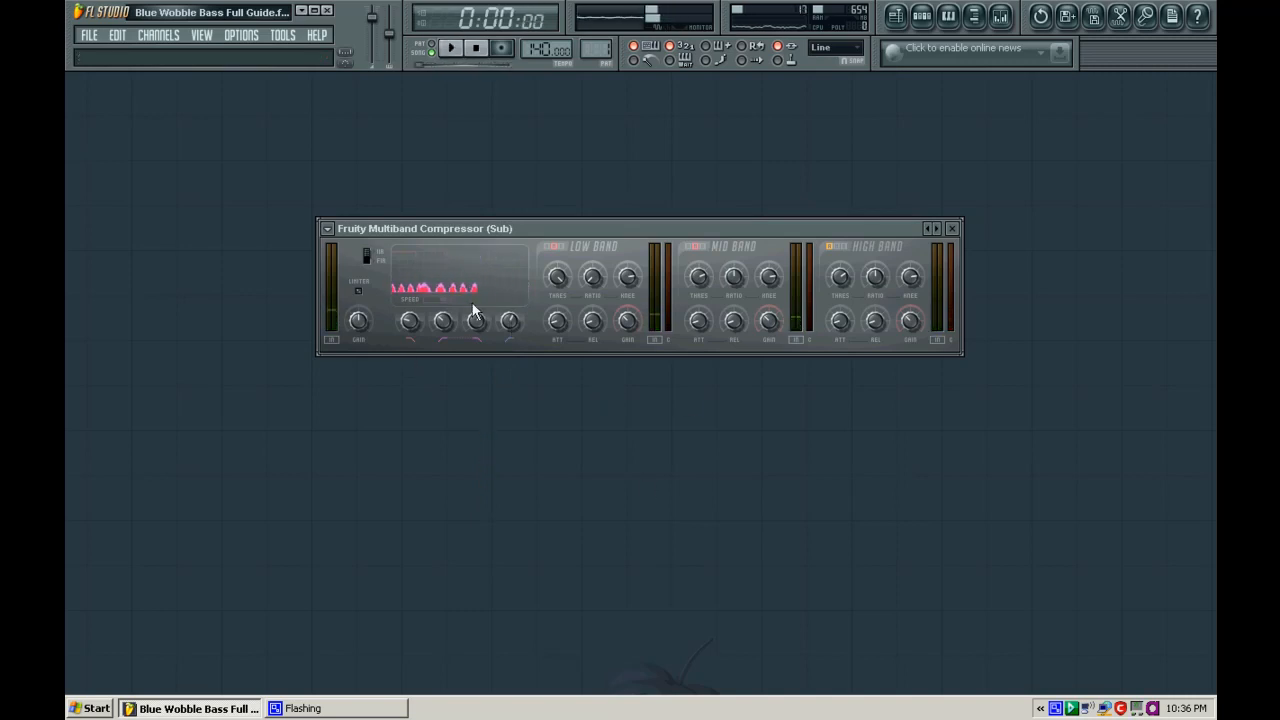
Fine-tune the high-band frequency to about 2120 Hz and lower the high band's ratio
left_click_drag(513, 325, 513, 327)
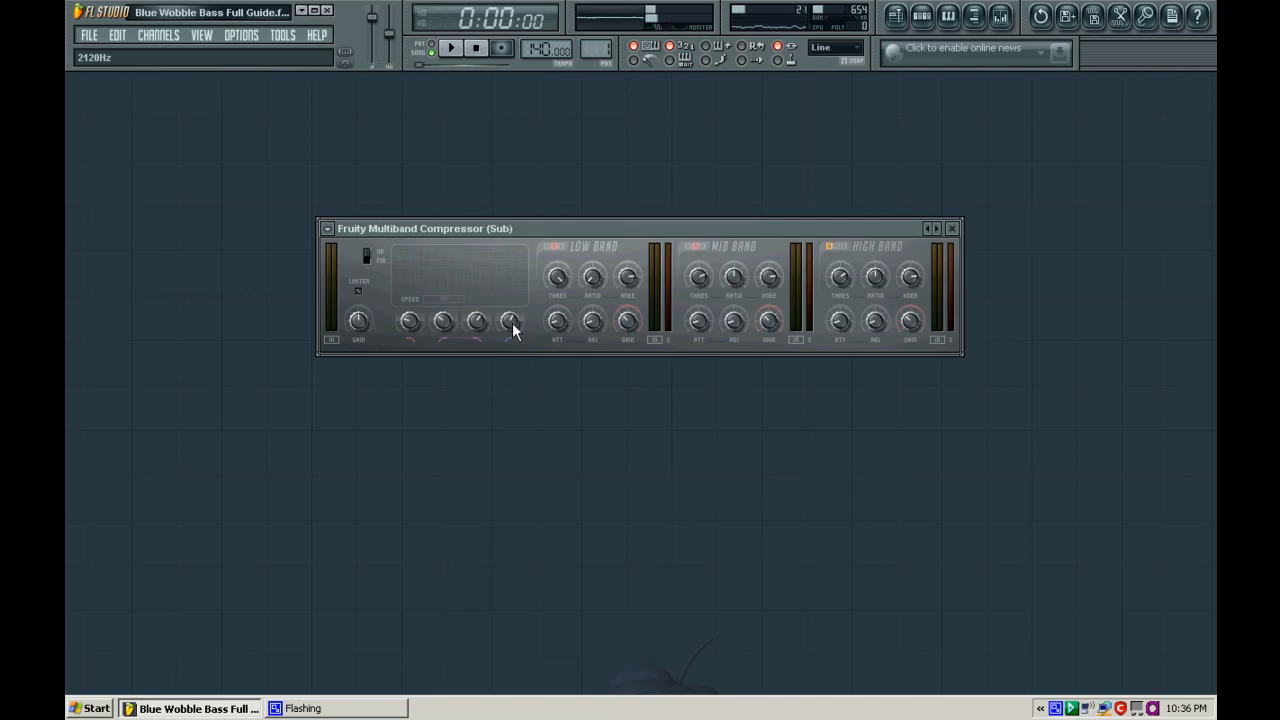
mouse_move(509, 324)
left_mouse_down()
mouse_move(505, 313)
mouse_move(513, 325)
left_mouse_up()
mouse_move(875, 278)
left_mouse_down()
mouse_move(881, 465)
mouse_move(876, 281)
left_mouse_up()
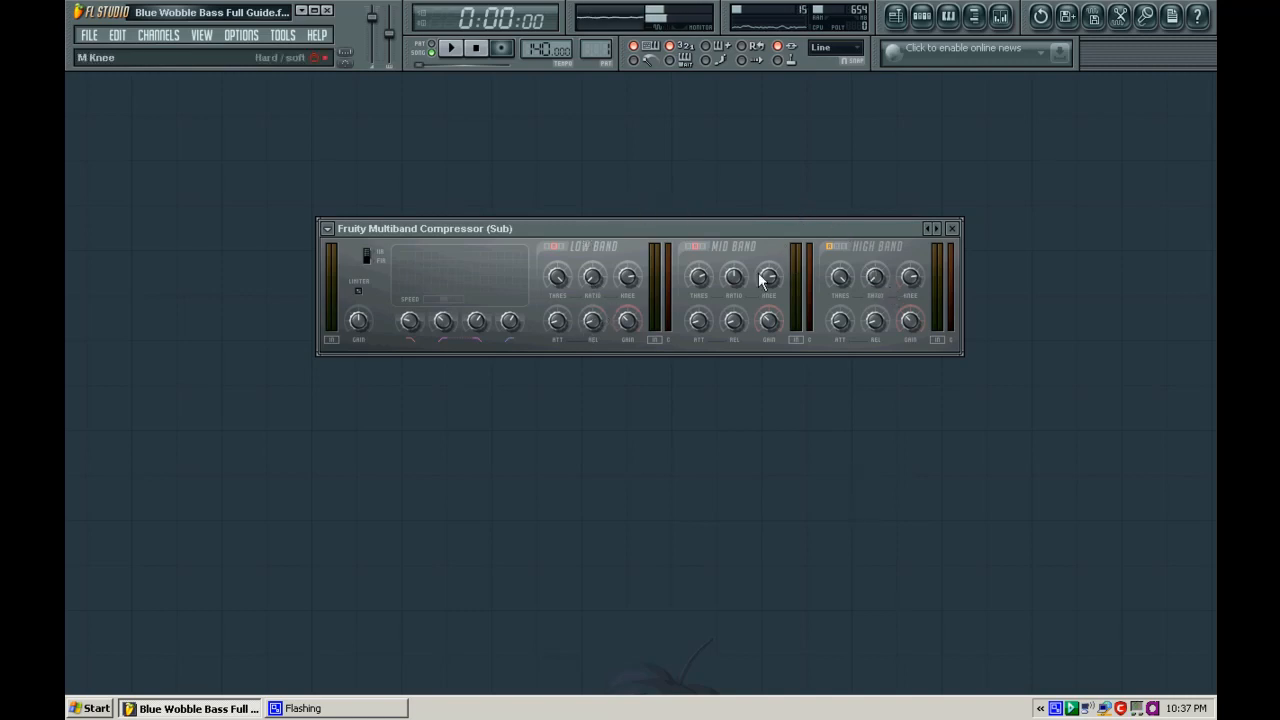
Unmute the mid band and readjust its upper cutoff frequency against the high band
left_click(690, 246)
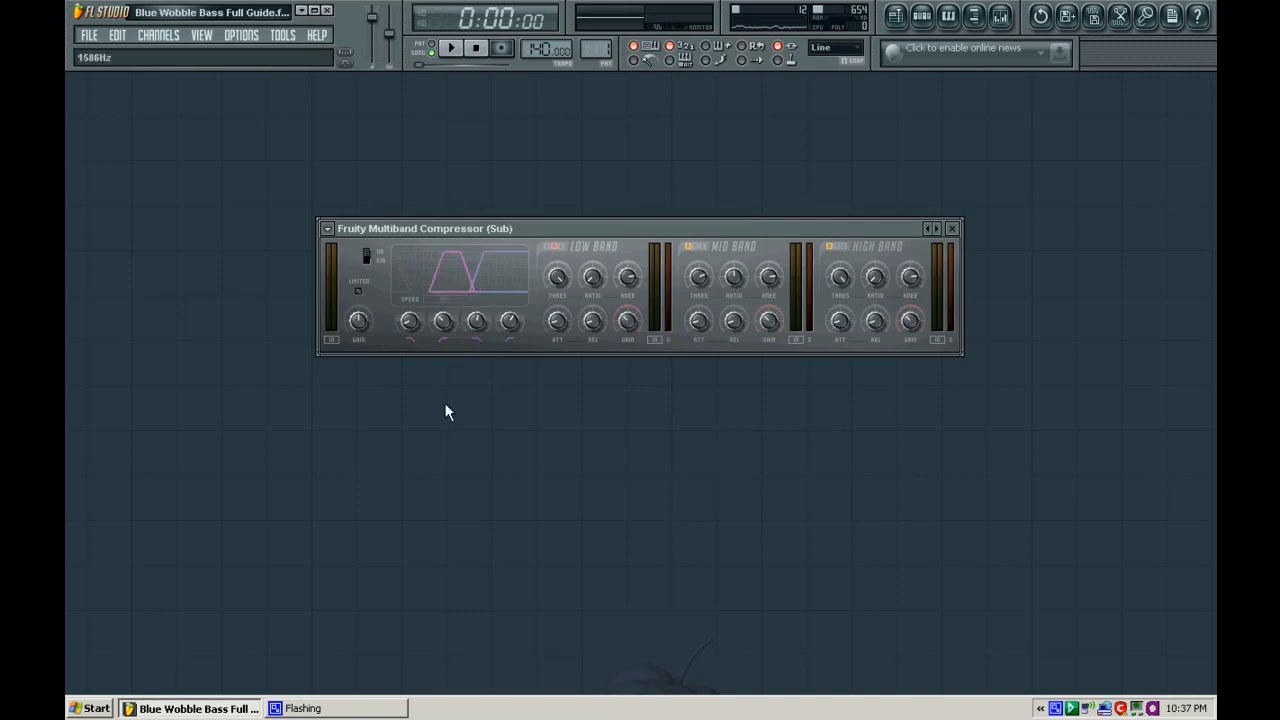
left_click_drag(446, 411, 477, 325)
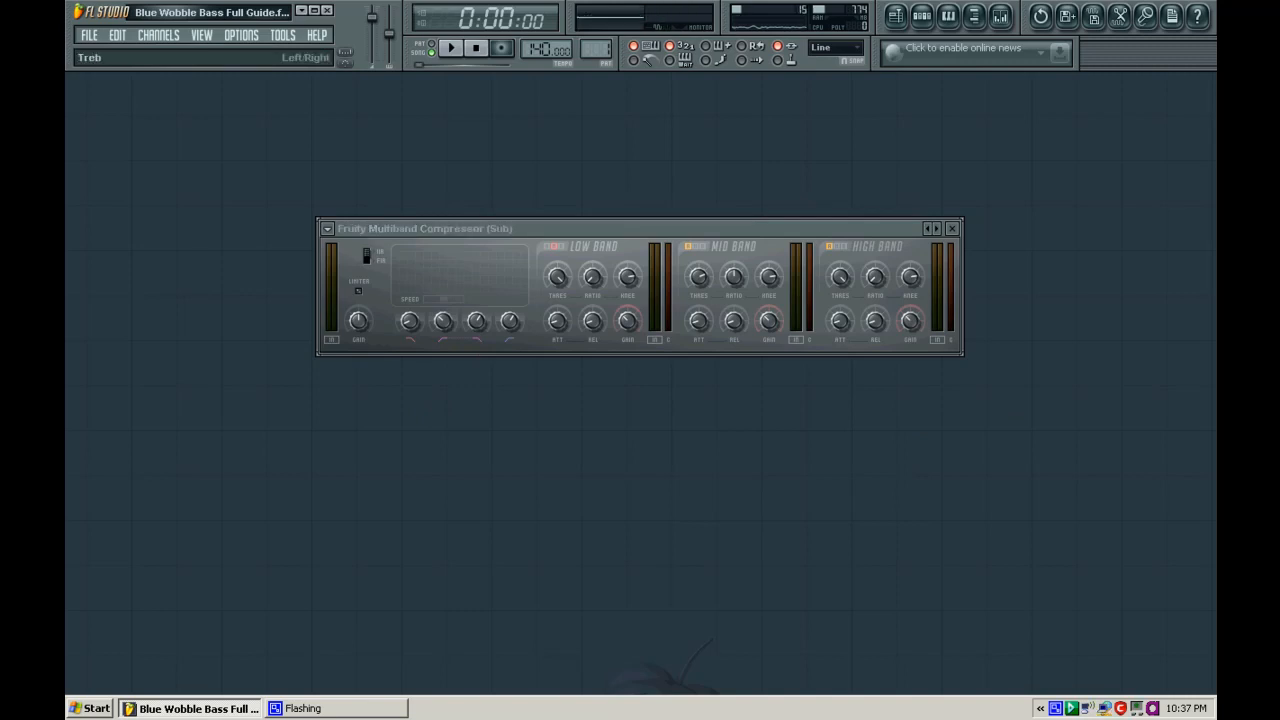
Reopen the mixer and review the effect slots and routing of the Sub, Mid, Treb and M + T main tracks
left_click_drag(1216, 312, 645, 189)
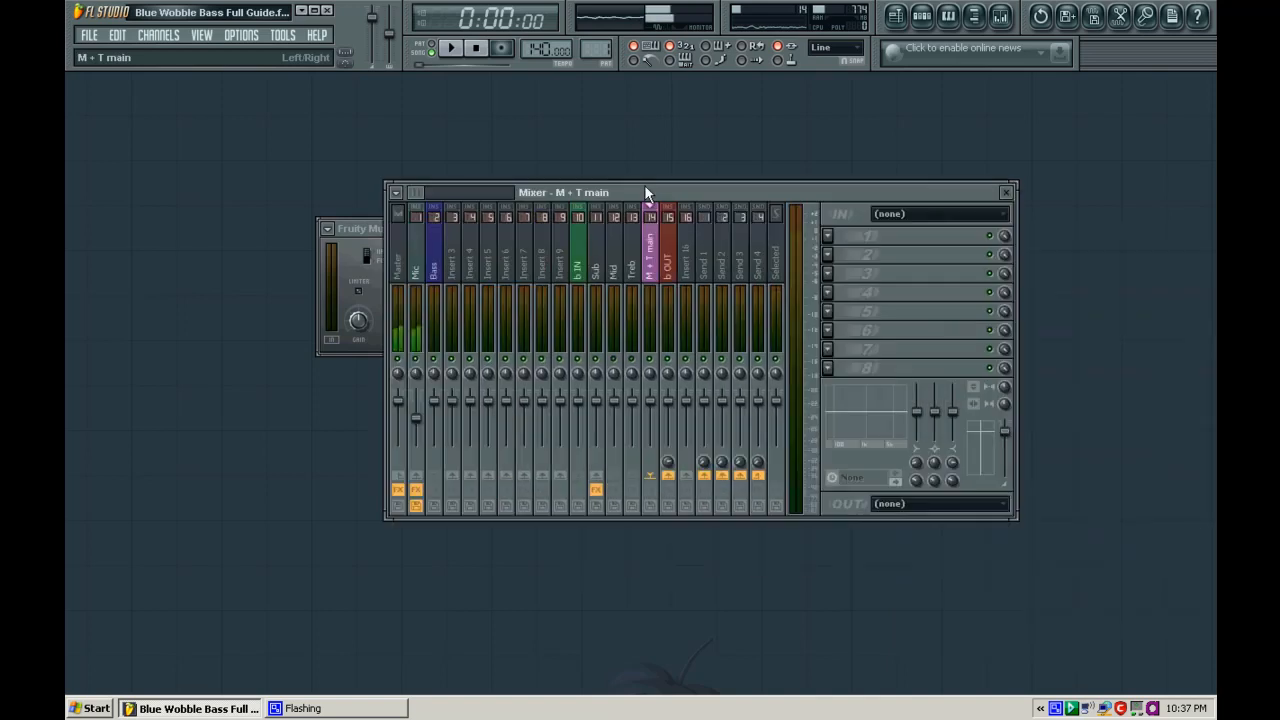
left_click(618, 272)
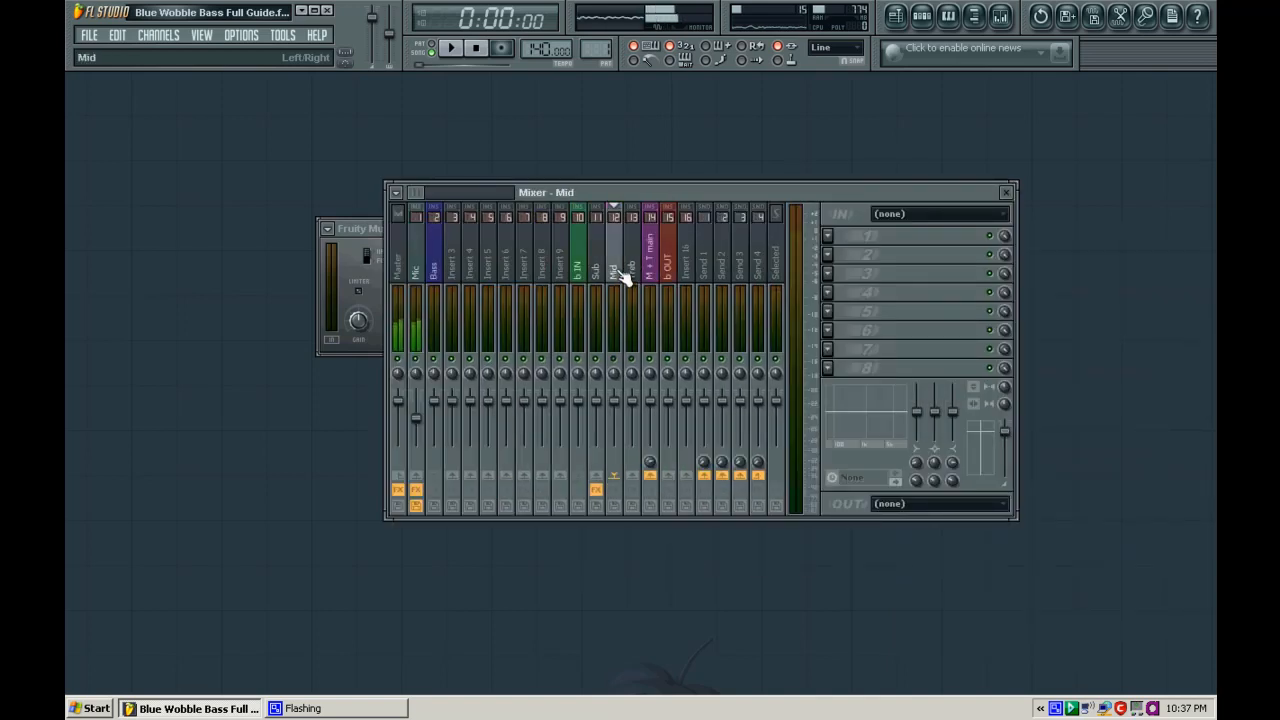
left_click(636, 265)
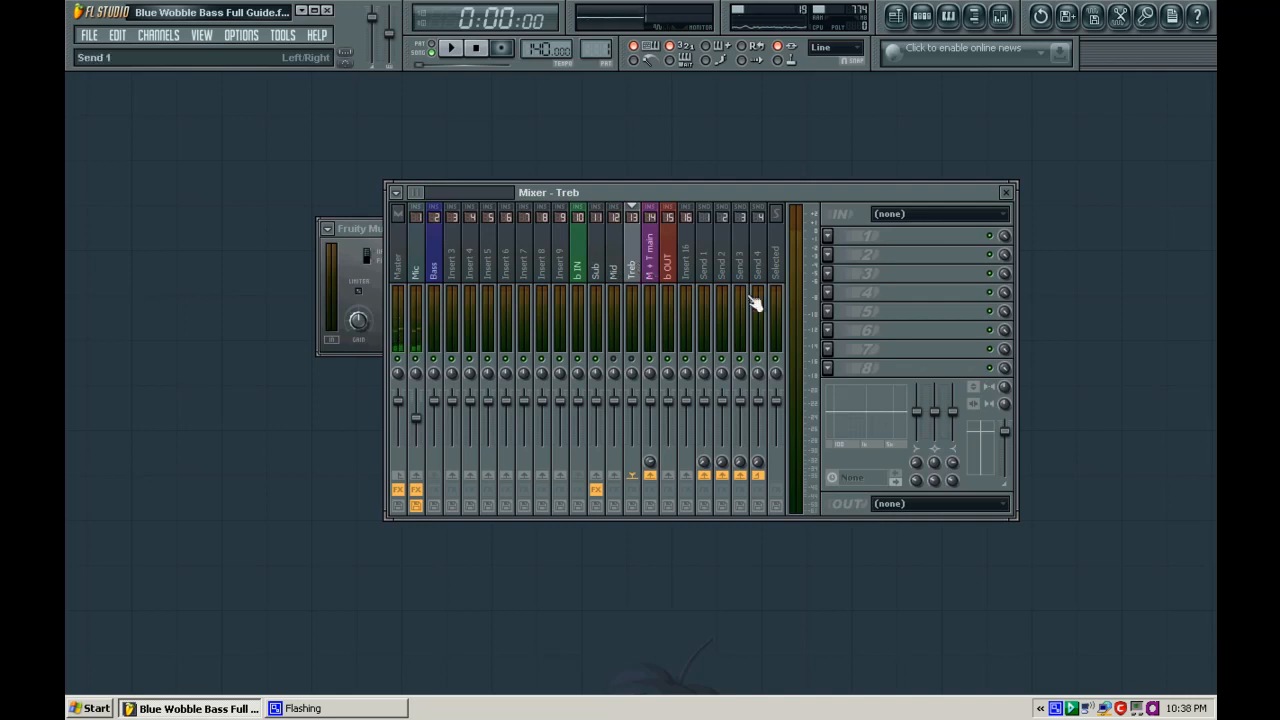
left_click(605, 268)
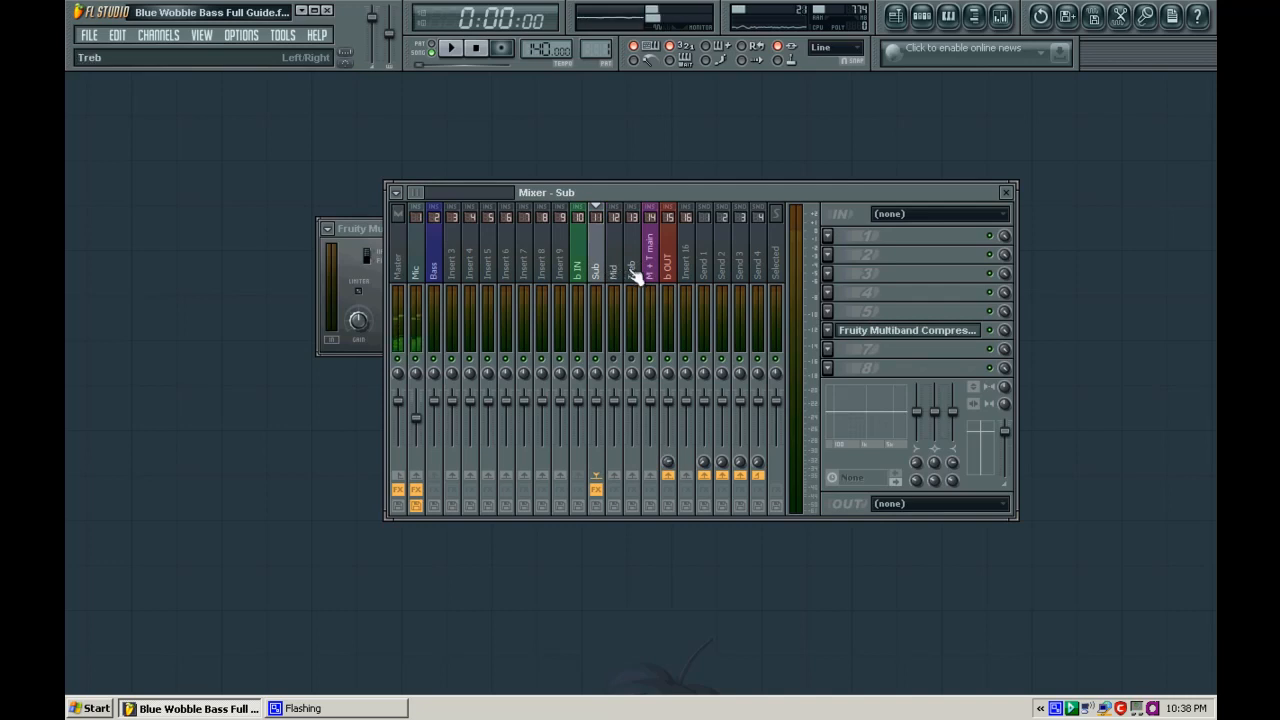
left_click(634, 278)
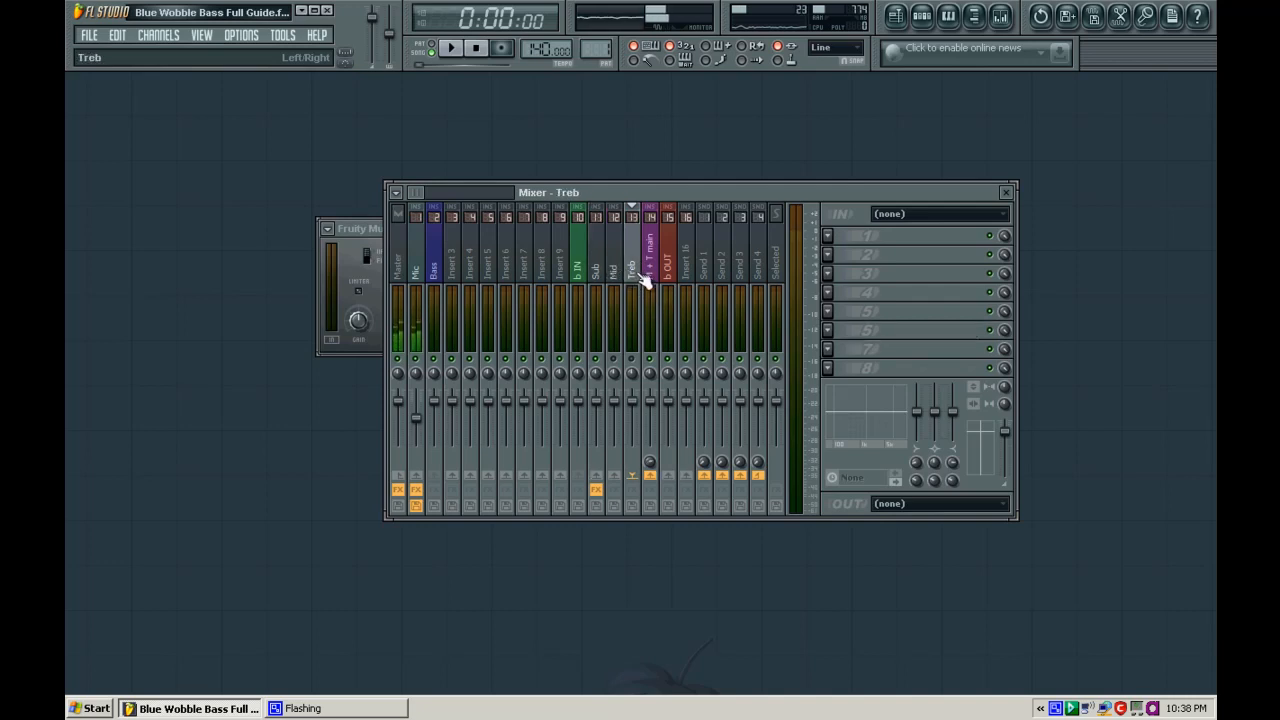
left_click(614, 276)
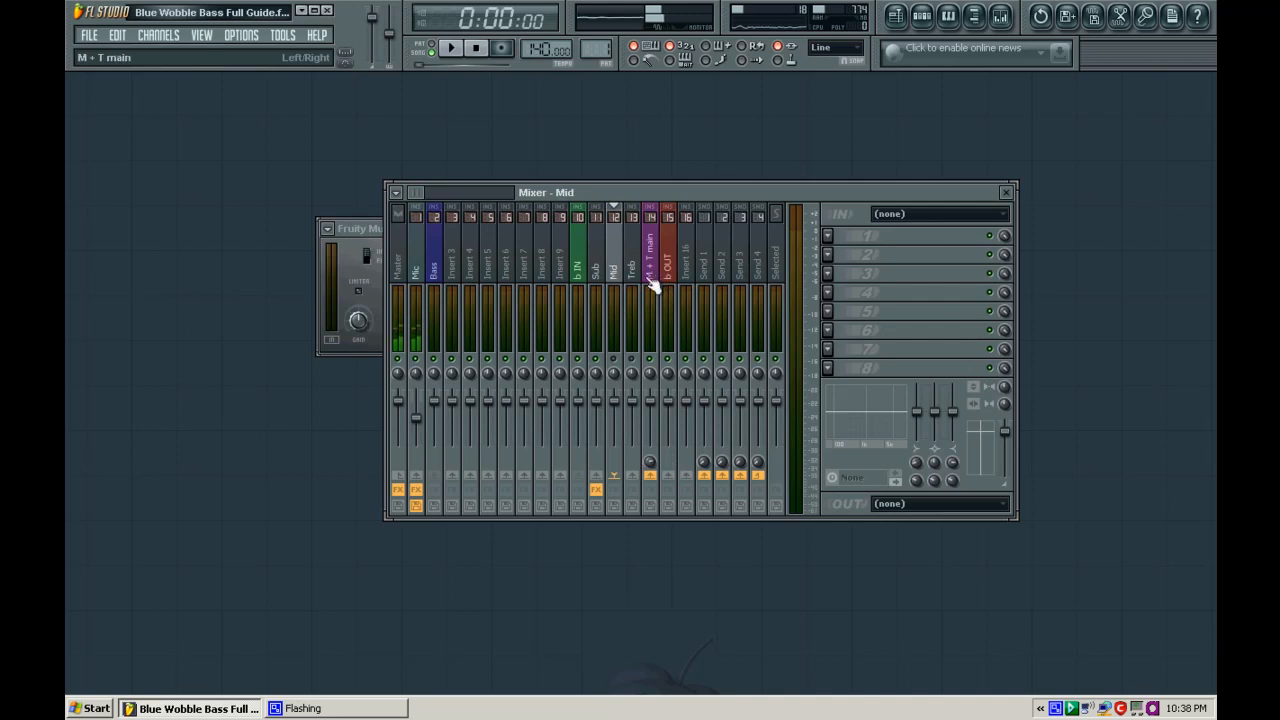
left_click(637, 283)
left_click(651, 268)
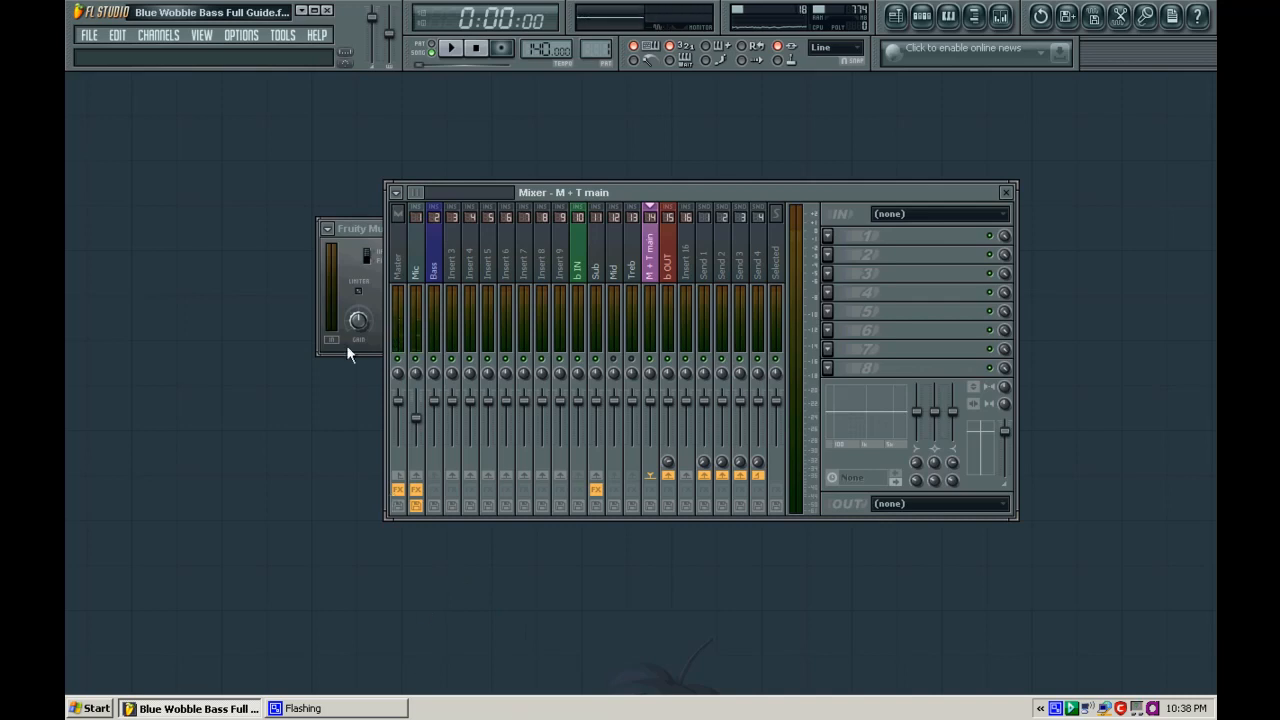
right_click(1058, 708)
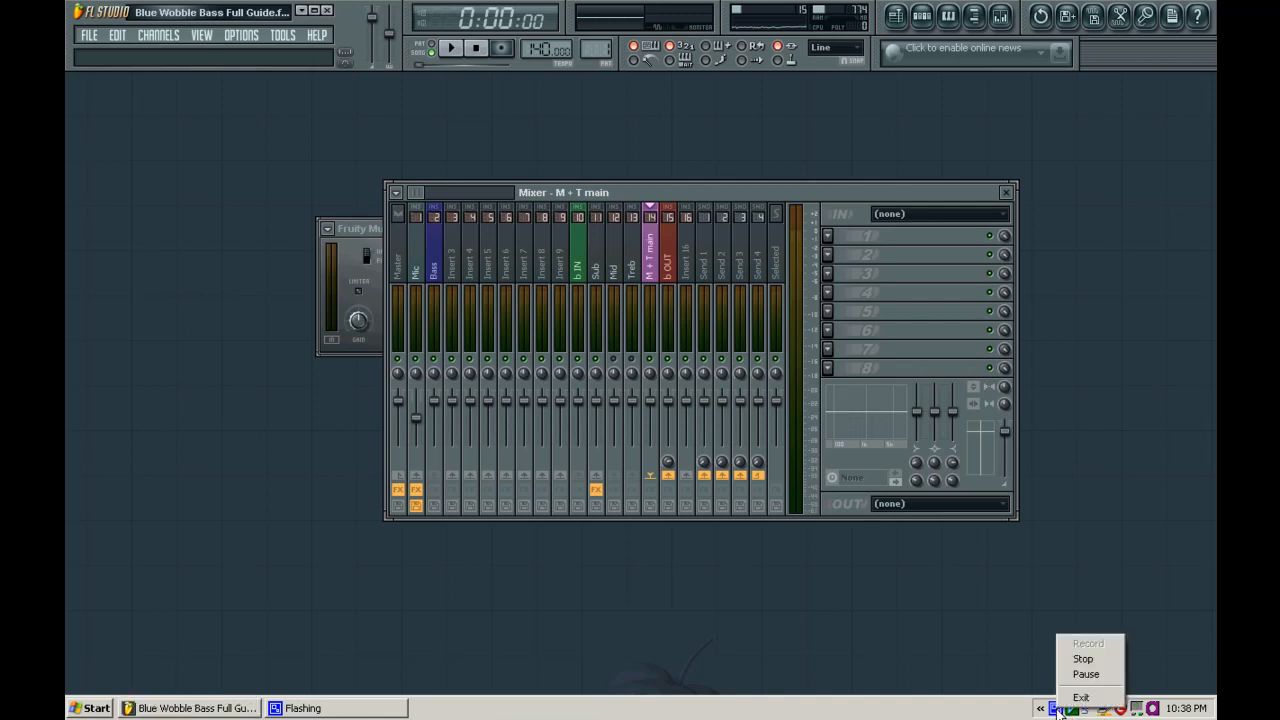
left_click(1080, 656)
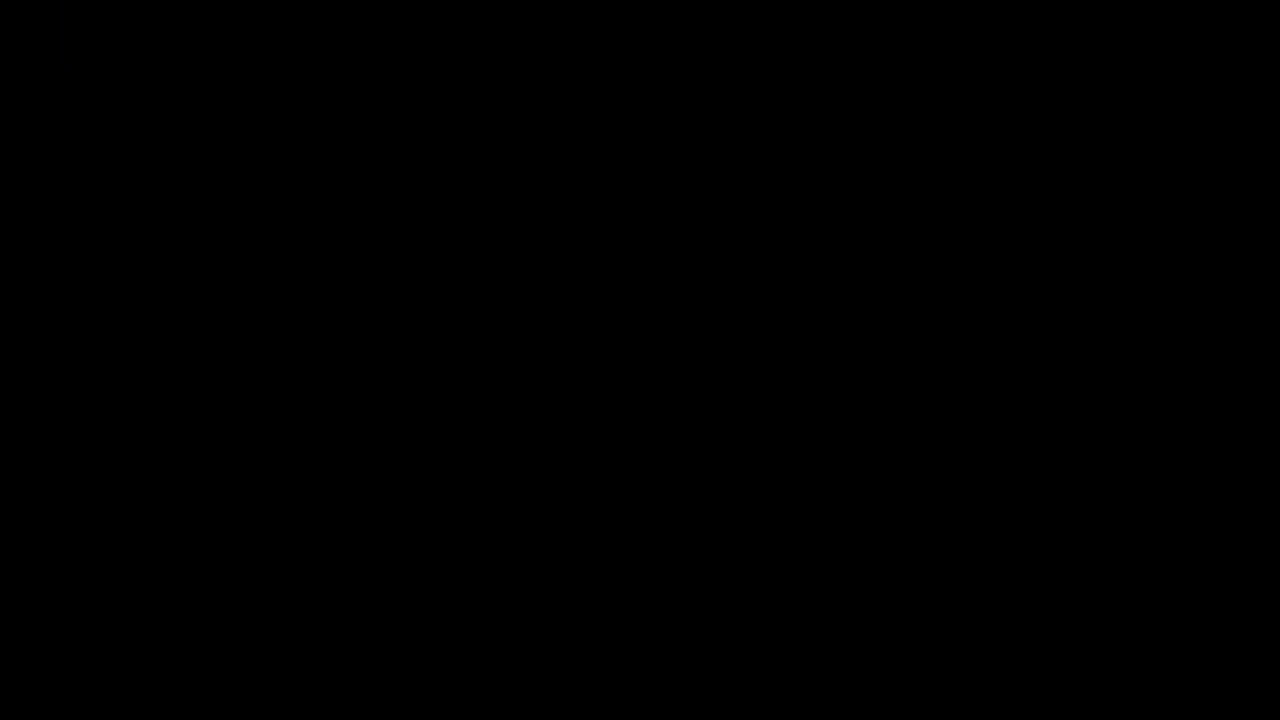